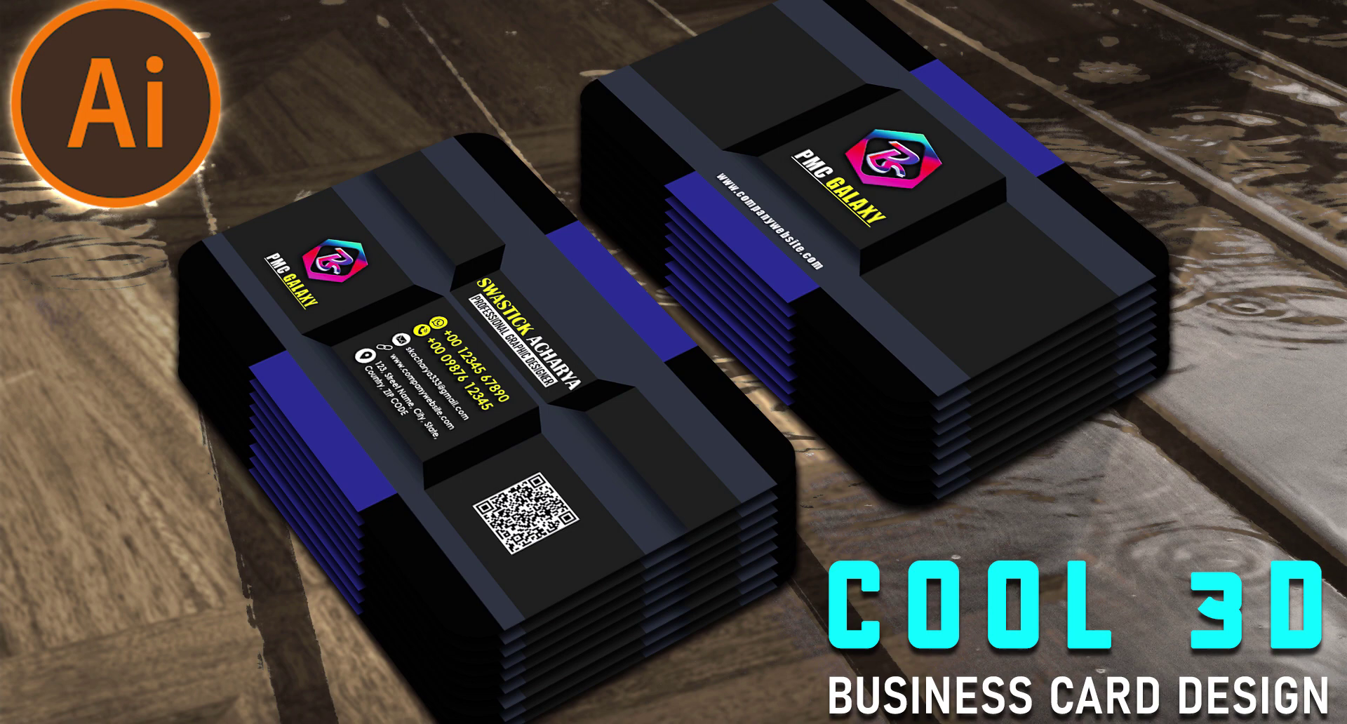
Name the document 'Cool 3D Business Card Design' with two 3.5 × 2 in artboards, 0.125 in bleed, CMYK
{"action": "left_click_drag", "start_coordinate": [920, 146], "coordinate": [891, 146]}
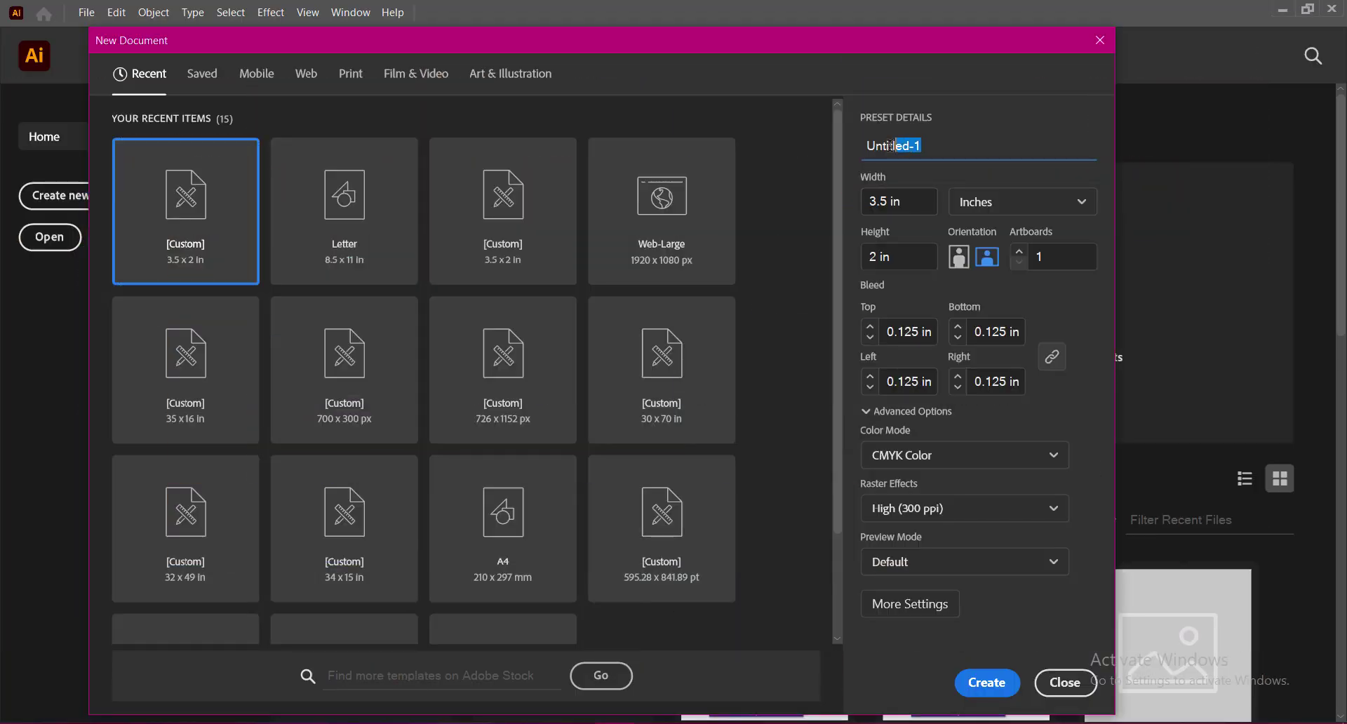
{"action": "type", "text": "Cool"}
{"action": "type", "text": " 3D Business "}
{"action": "type", "text": "Card Design"}
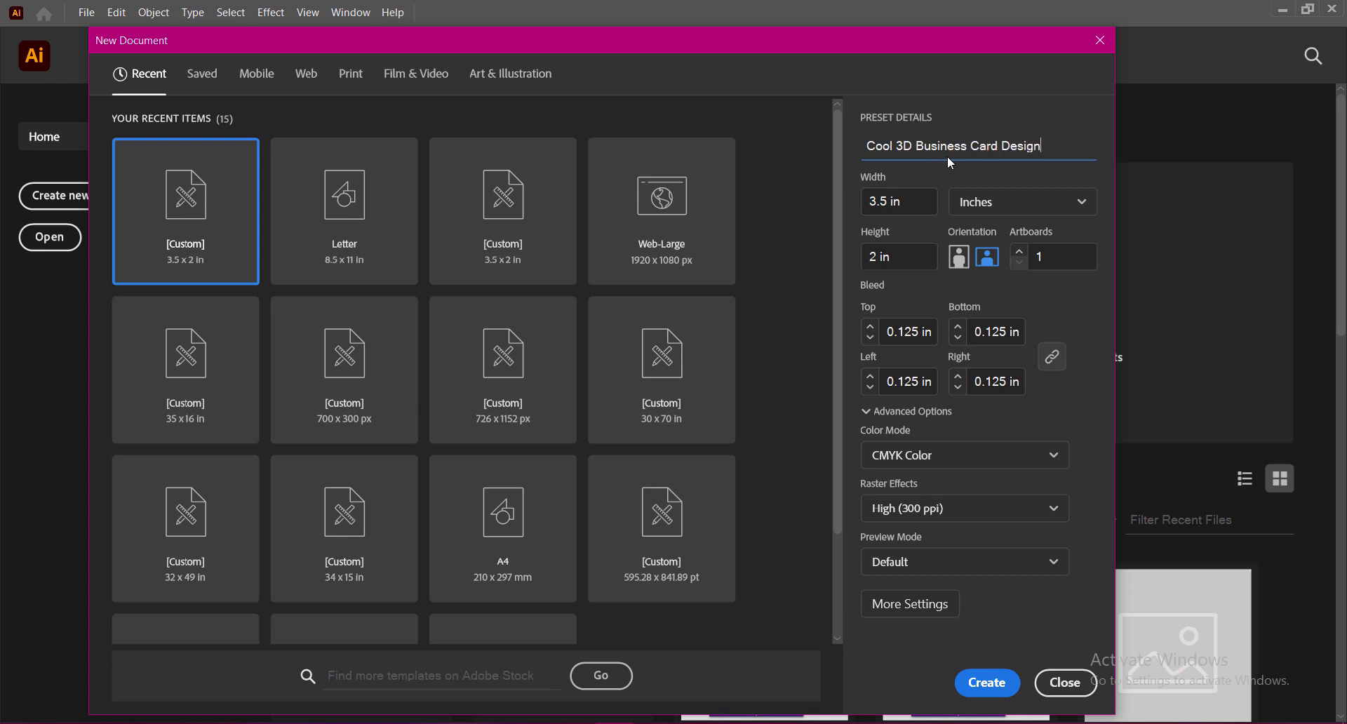
{"action": "key", "text": "Tab"}
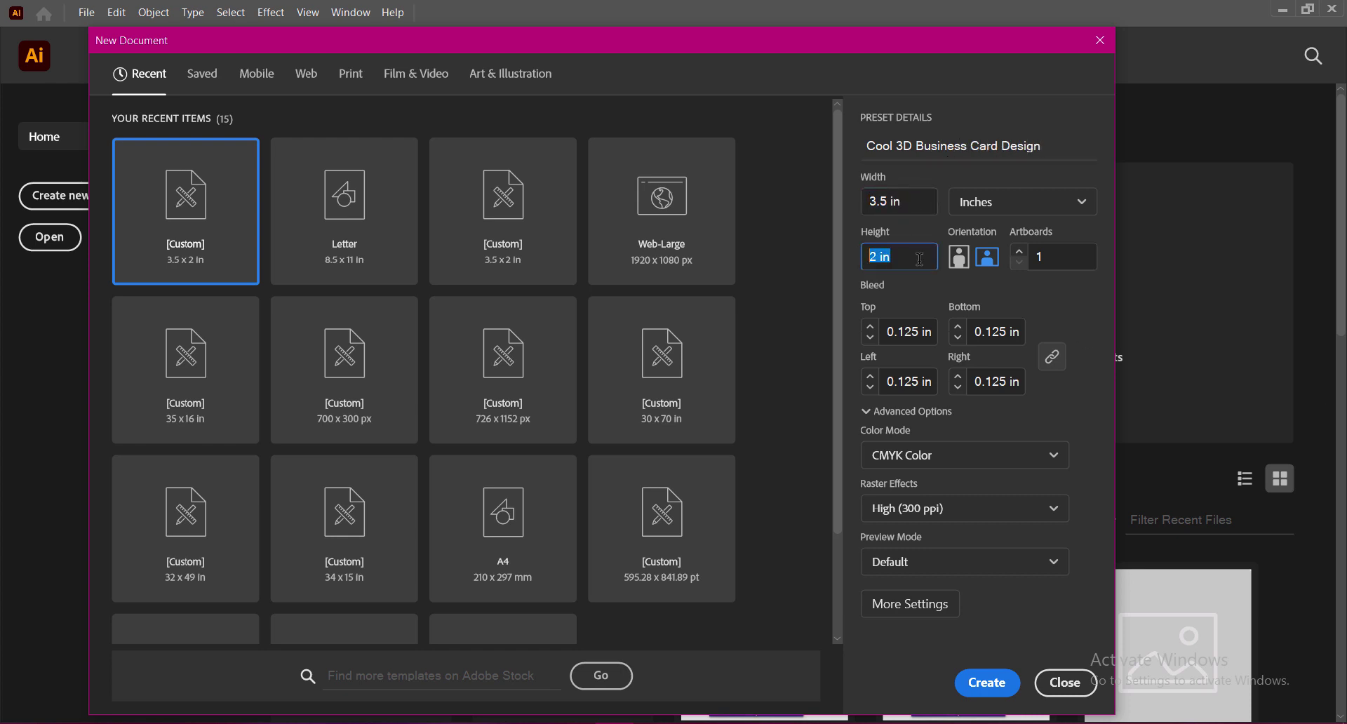
{"action": "left_click", "coordinate": [1070, 204]}
{"action": "left_click", "coordinate": [1003, 316]}
{"action": "type", "text": "2"}
{"action": "key", "text": "Tab"}
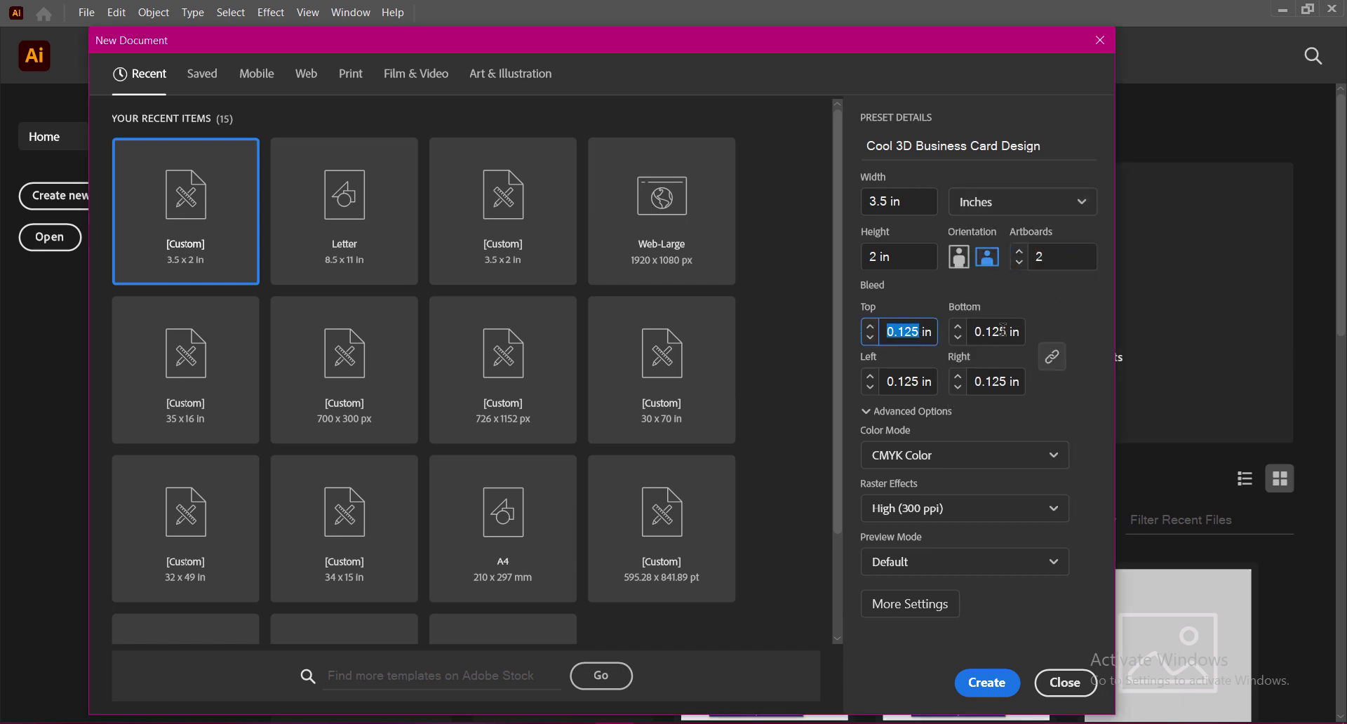
{"action": "key", "text": "Tab"}
{"action": "key", "text": "Tab"}
{"action": "key", "text": "Tab"}
{"action": "left_click", "coordinate": [933, 456]}
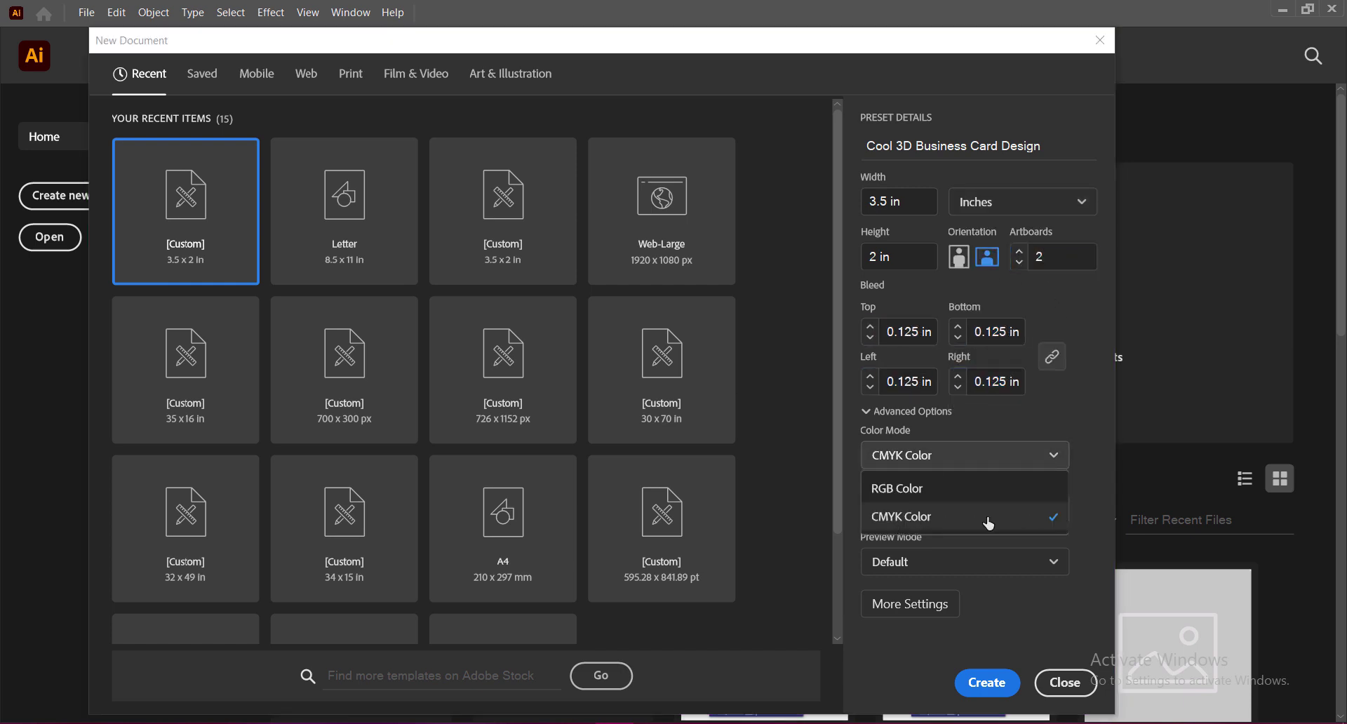
{"action": "left_click", "coordinate": [987, 523]}
{"action": "left_click", "coordinate": [968, 509]}
Create the document at 300 ppi and draw a no-stroke rectangle over the left artboard
{"action": "left_click", "coordinate": [966, 541]}
{"action": "left_click", "coordinate": [987, 682]}
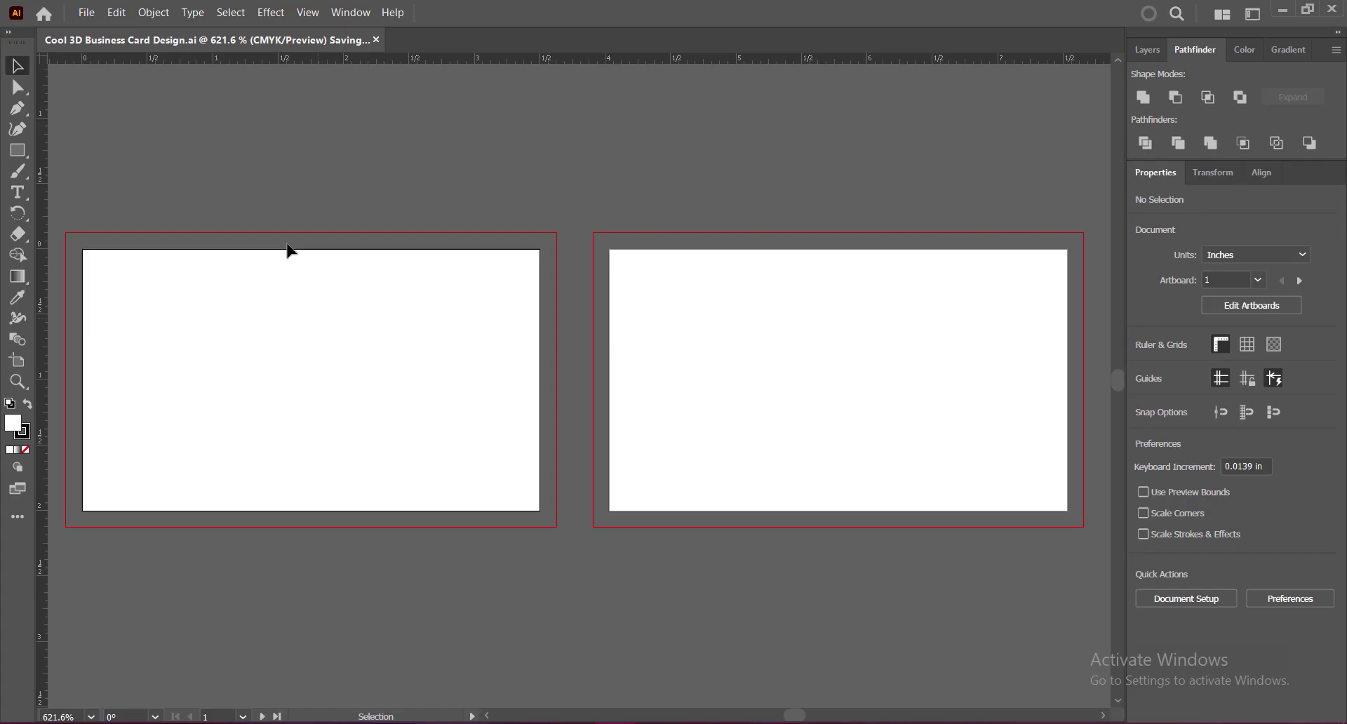
{"action": "left_click", "coordinate": [22, 430]}
{"action": "left_click", "coordinate": [25, 450]}
{"action": "left_click", "coordinate": [13, 423]}
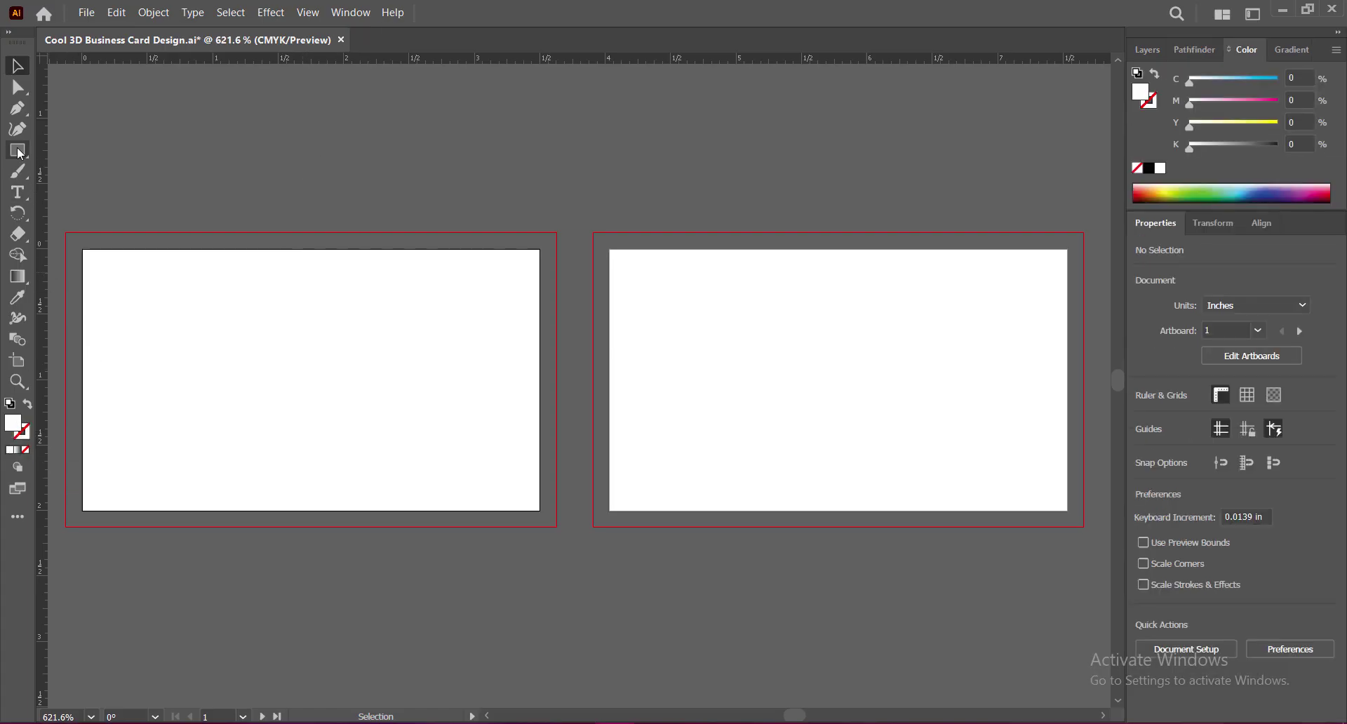
{"action": "left_click", "coordinate": [17, 150]}
{"action": "mouse_move", "coordinate": [66, 233]}
{"action": "left_mouse_down"}
{"action": "mouse_move", "coordinate": [468, 526]}
{"action": "mouse_move", "coordinate": [556, 526]}
{"action": "left_mouse_up"}
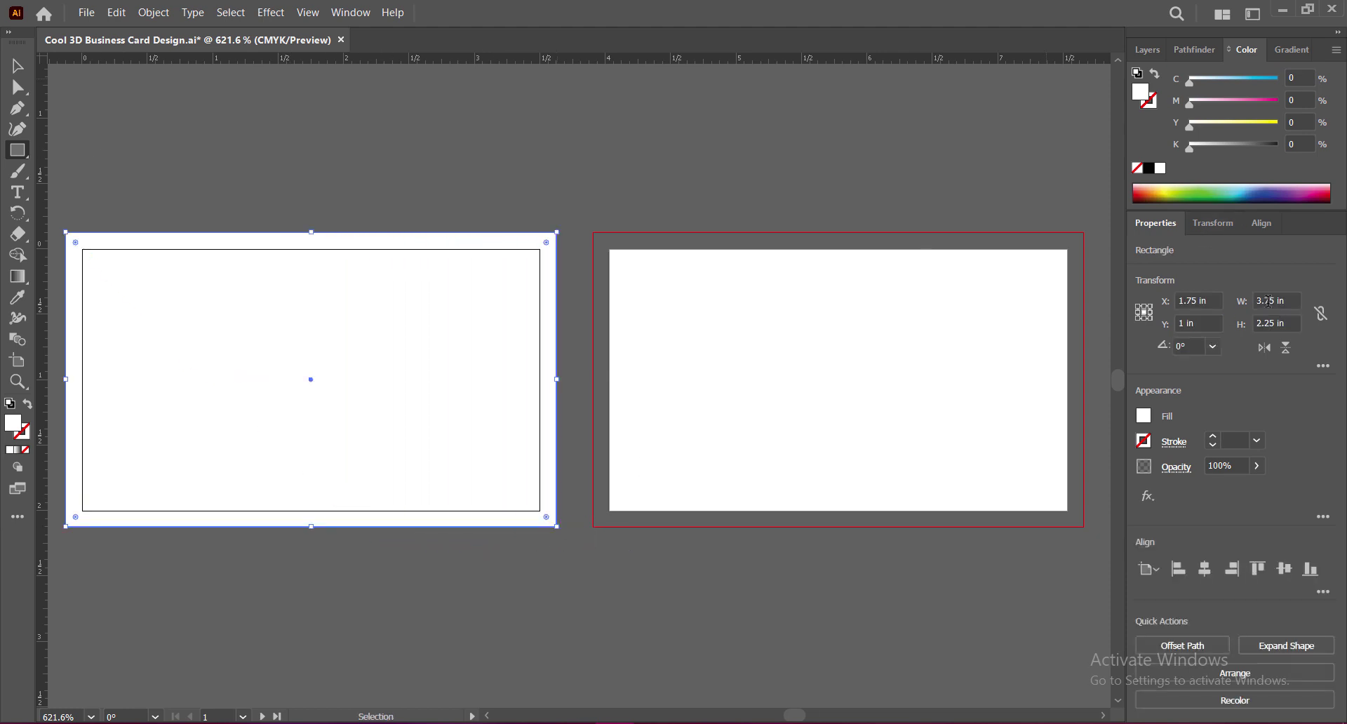
Resize the rectangle to 3.25 × 1.75 in and convert it into a guide
{"action": "left_click", "coordinate": [1269, 301]}
{"action": "type", "text": "3.25"}
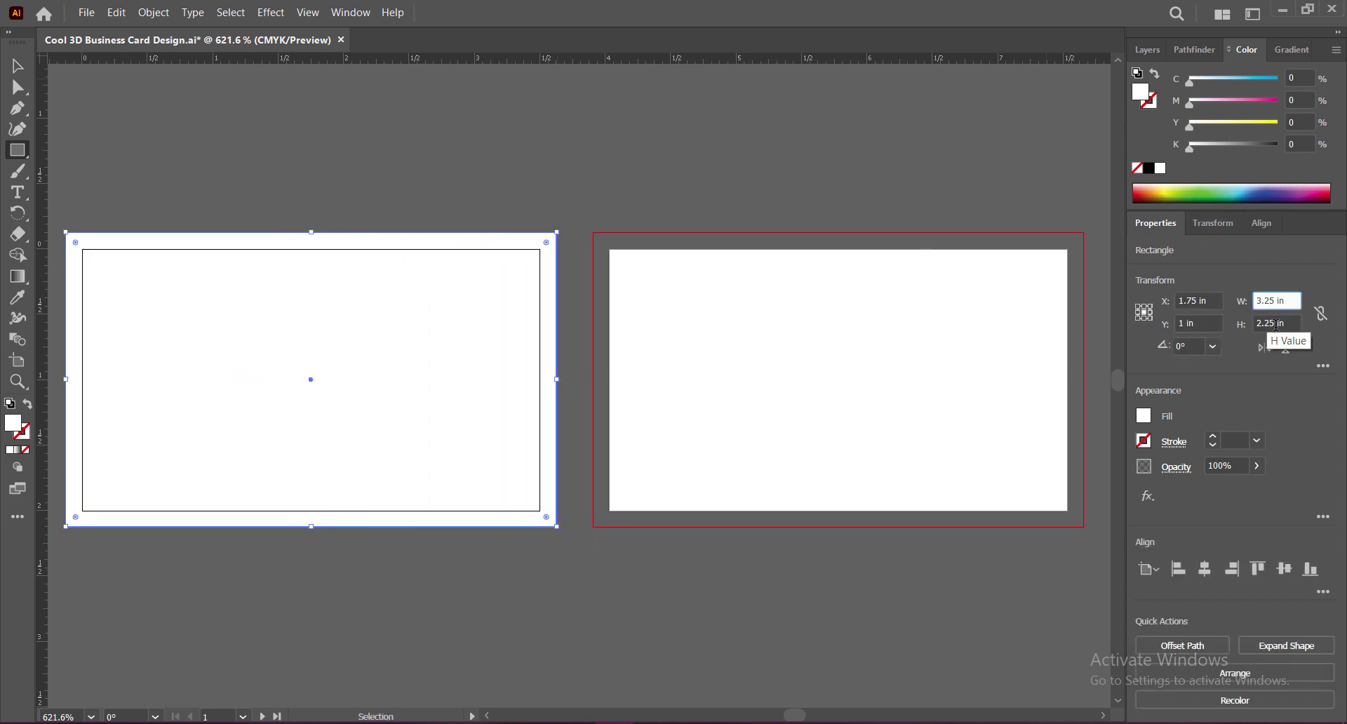
{"action": "key", "text": "Tab"}
{"action": "type", "text": "75"}
{"action": "key", "text": "Return"}
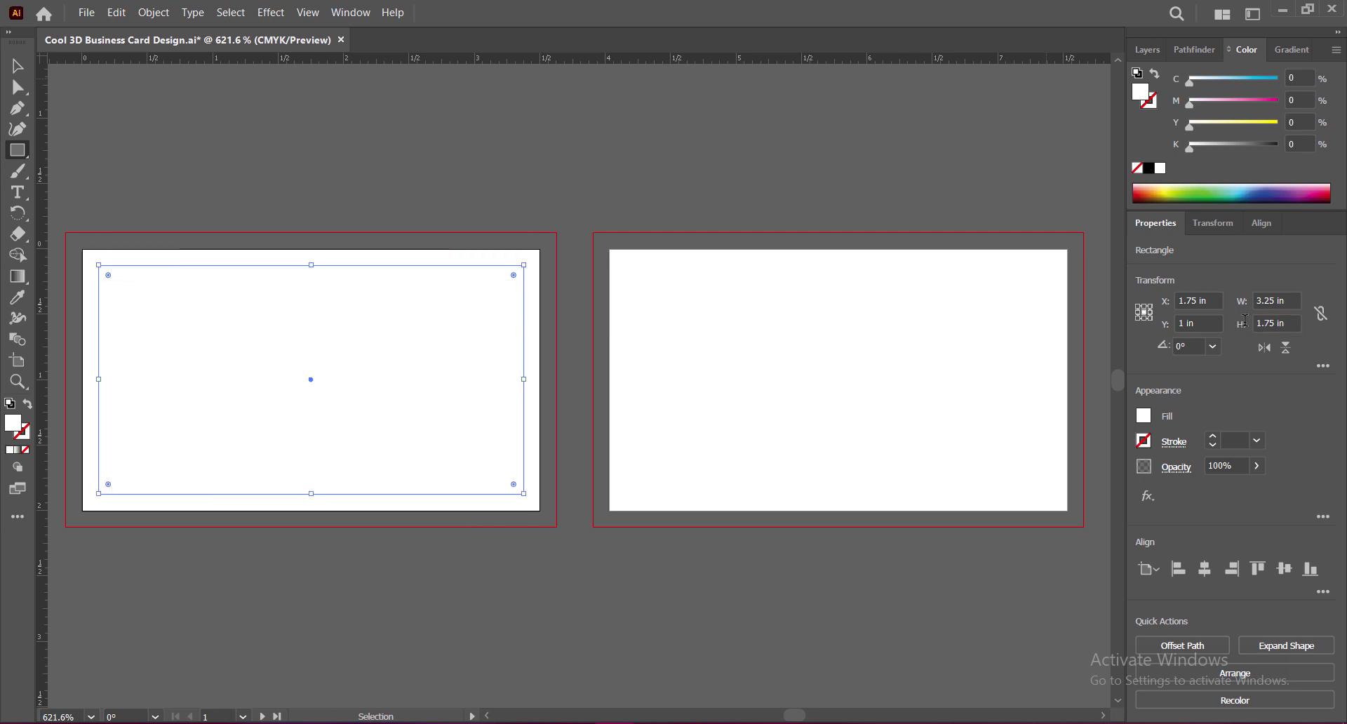
{"action": "right_click", "coordinate": [204, 265]}
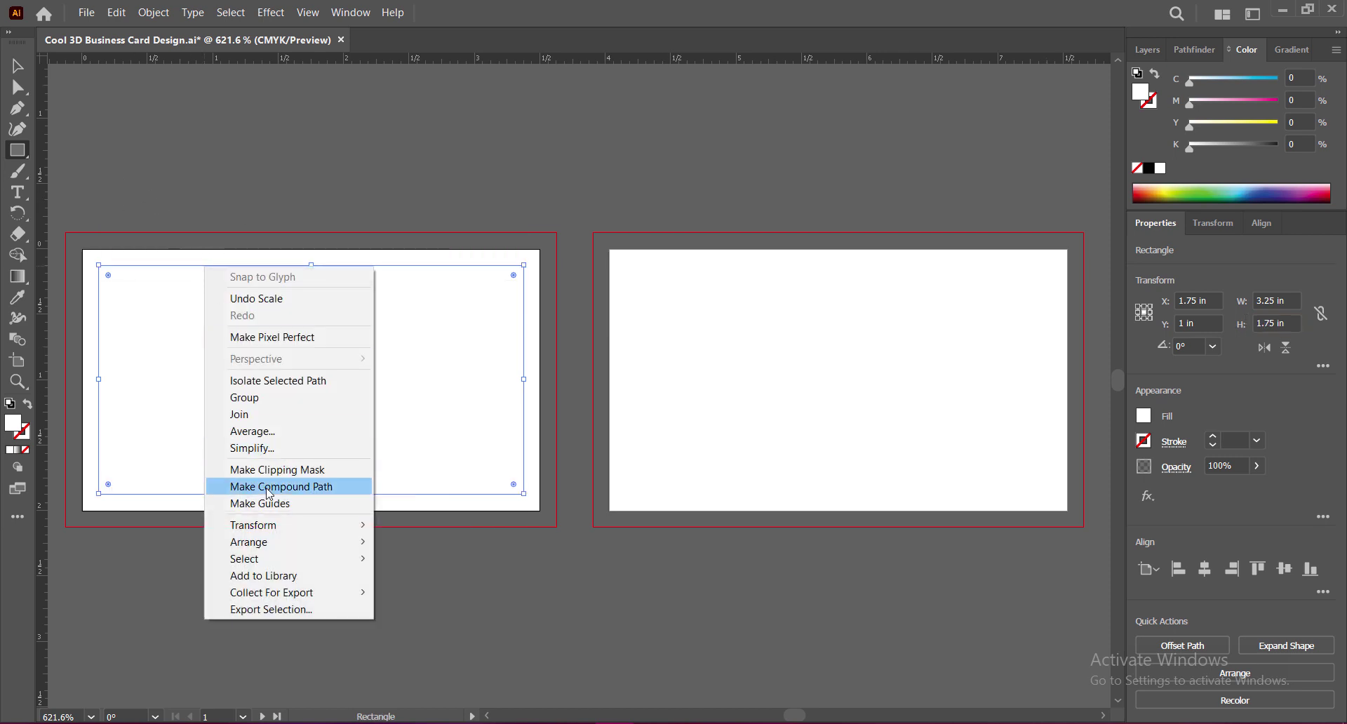
{"action": "left_click", "coordinate": [287, 505]}
Copy the guide to the right artboard and draw a 3.75 × 2.25 in bleed rectangle on the left card
{"action": "key", "text": "v"}
{"action": "left_click_drag", "start_coordinate": [238, 271], "coordinate": [766, 272]}
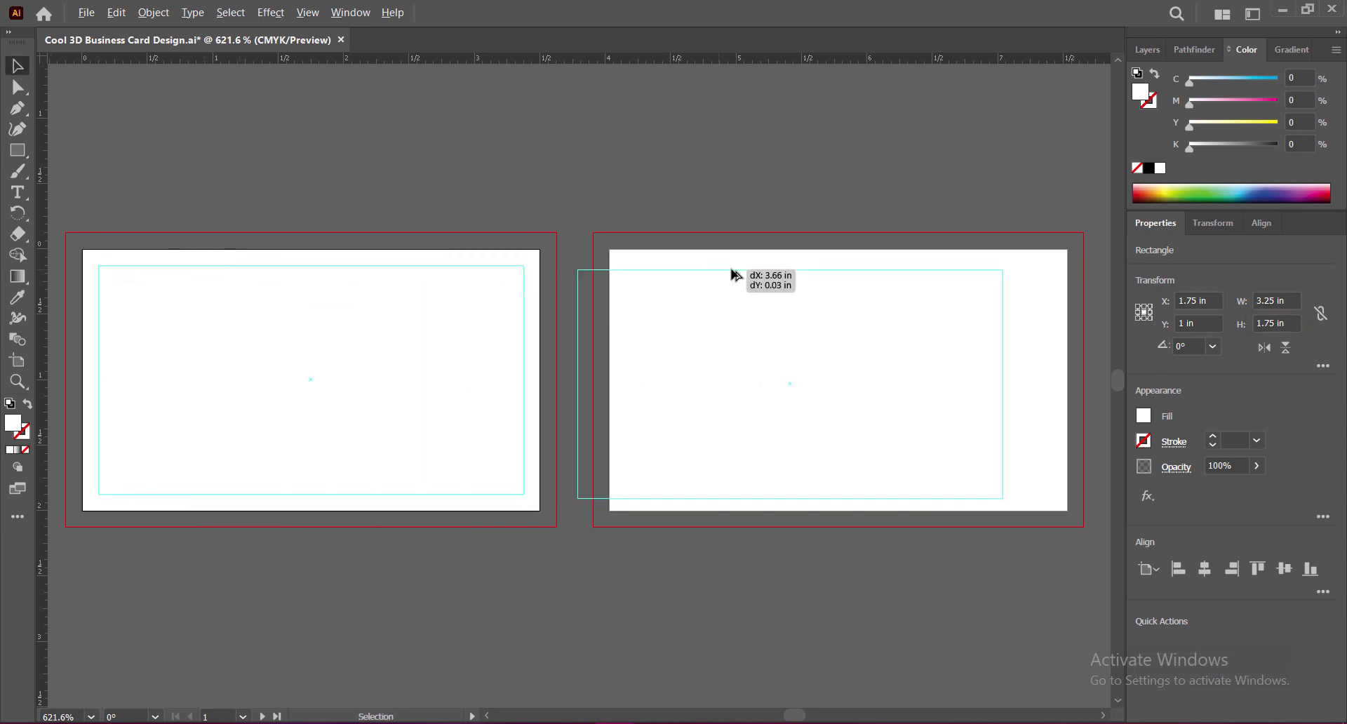
{"action": "left_click", "coordinate": [736, 547]}
{"action": "key", "text": "m"}
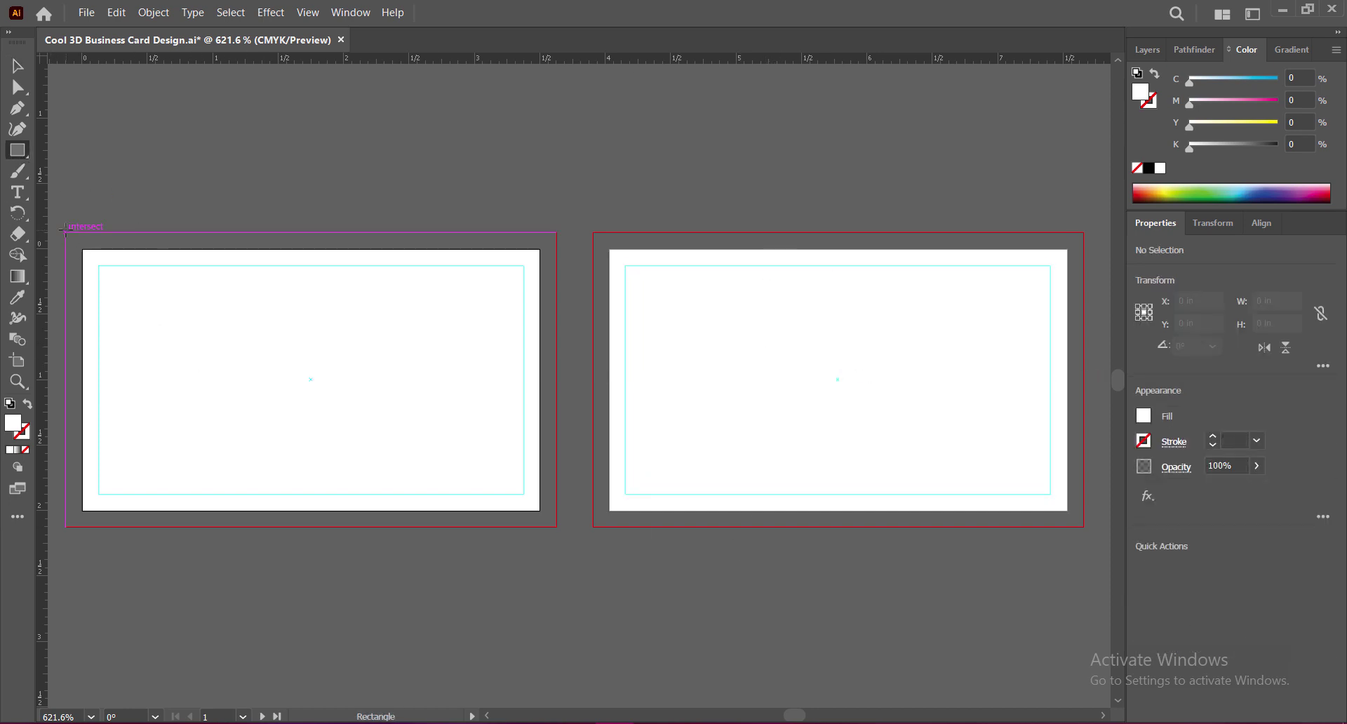
{"action": "left_click_drag", "start_coordinate": [66, 233], "coordinate": [556, 526]}
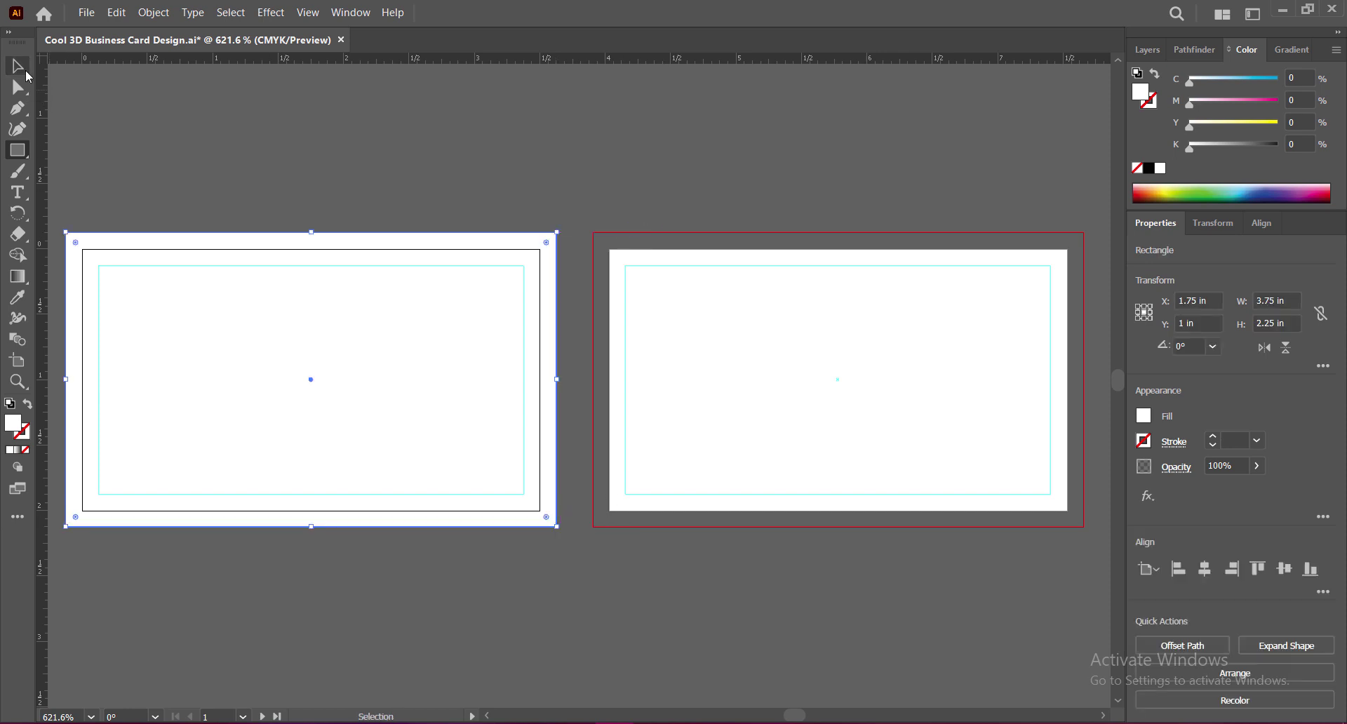
Fill the card background rectangle with a dark navy colour
{"action": "left_click", "coordinate": [17, 66]}
{"action": "left_click", "coordinate": [333, 595]}
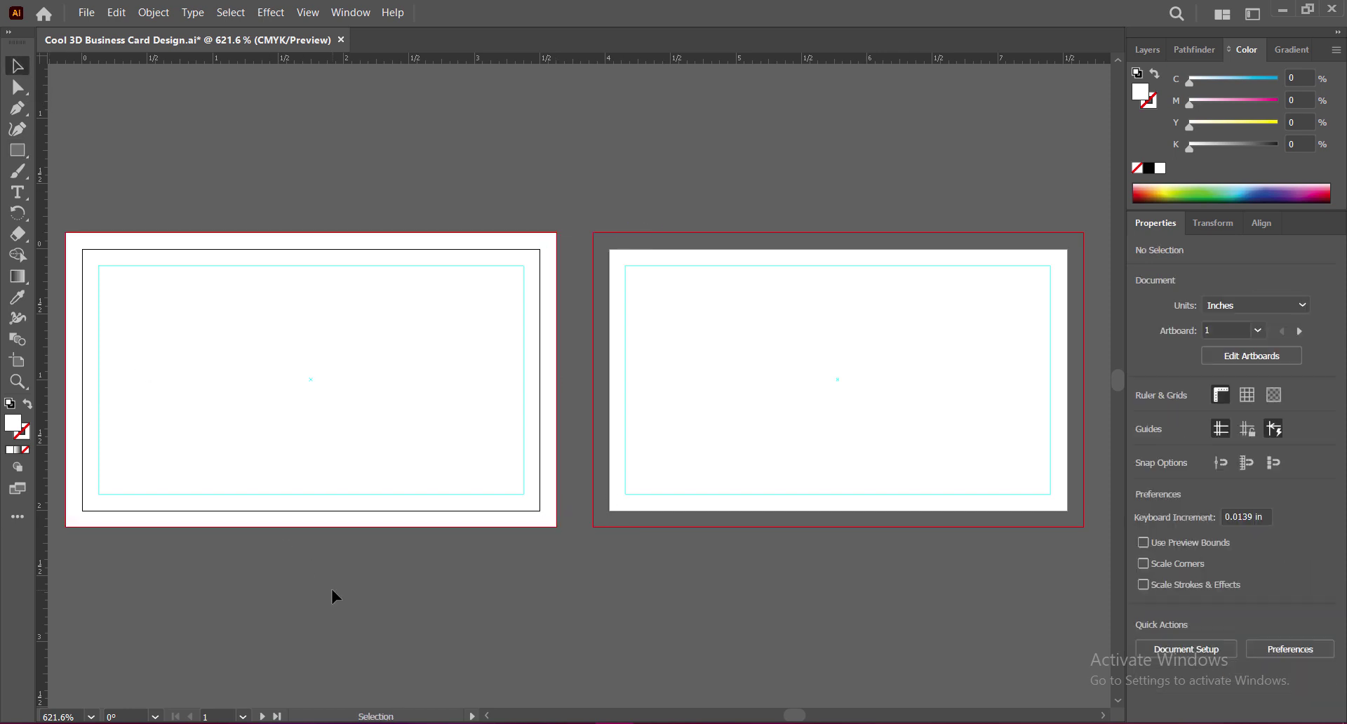
{"action": "left_click", "coordinate": [370, 460]}
{"action": "double_click", "coordinate": [12, 426]}
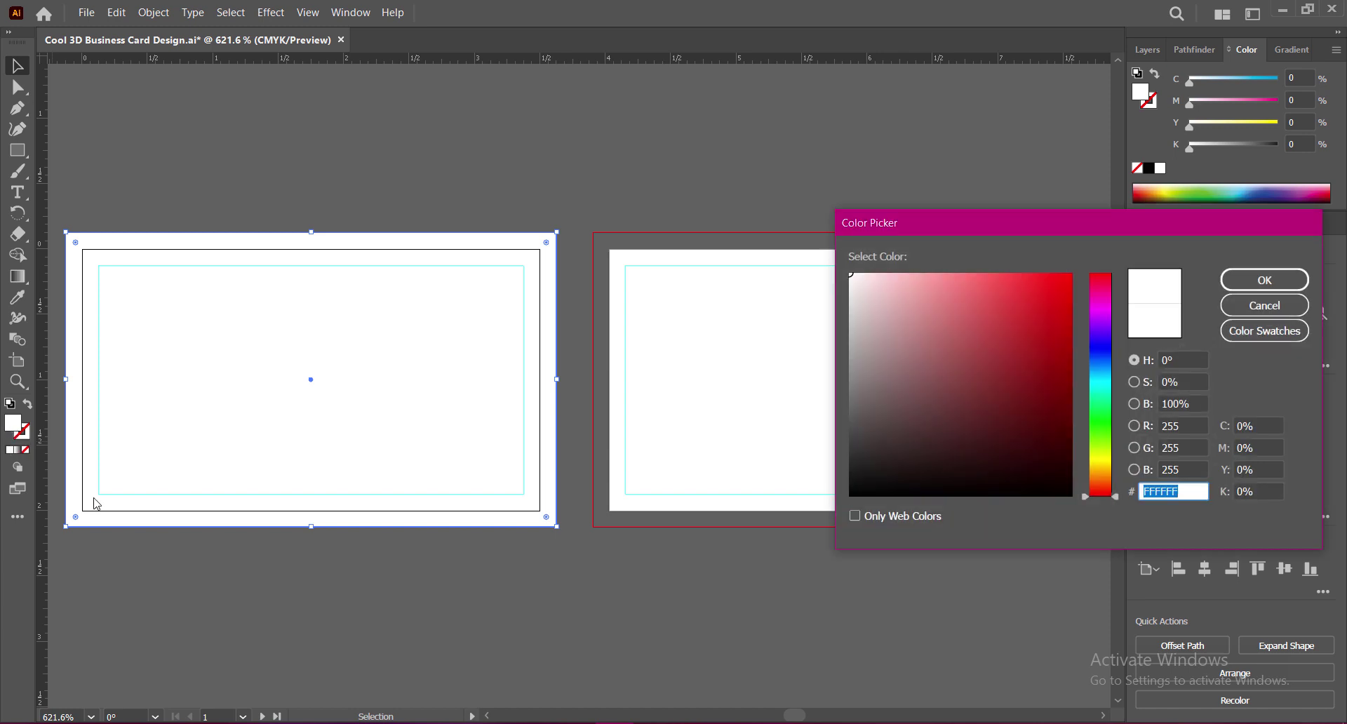
{"action": "left_click", "coordinate": [1109, 348]}
{"action": "left_click", "coordinate": [938, 438]}
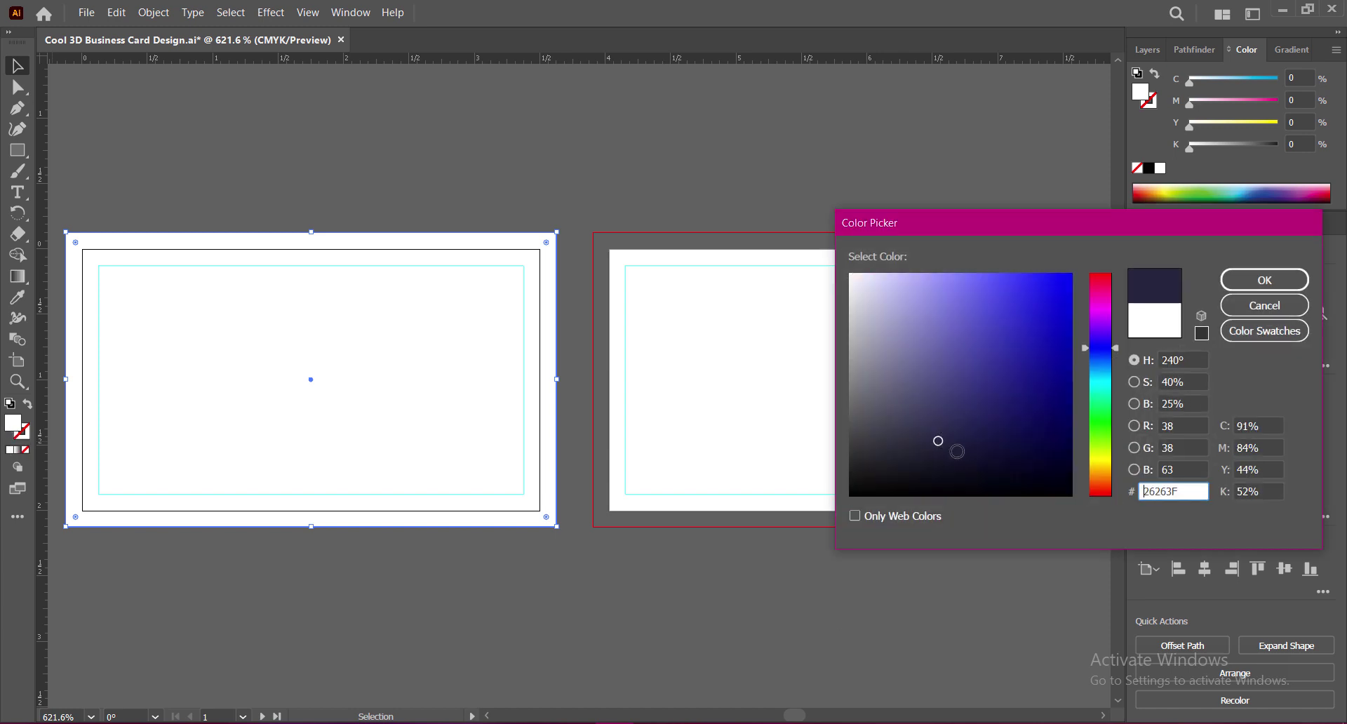
{"action": "left_click_drag", "start_coordinate": [957, 452], "coordinate": [928, 446]}
{"action": "left_click", "coordinate": [1264, 280]}
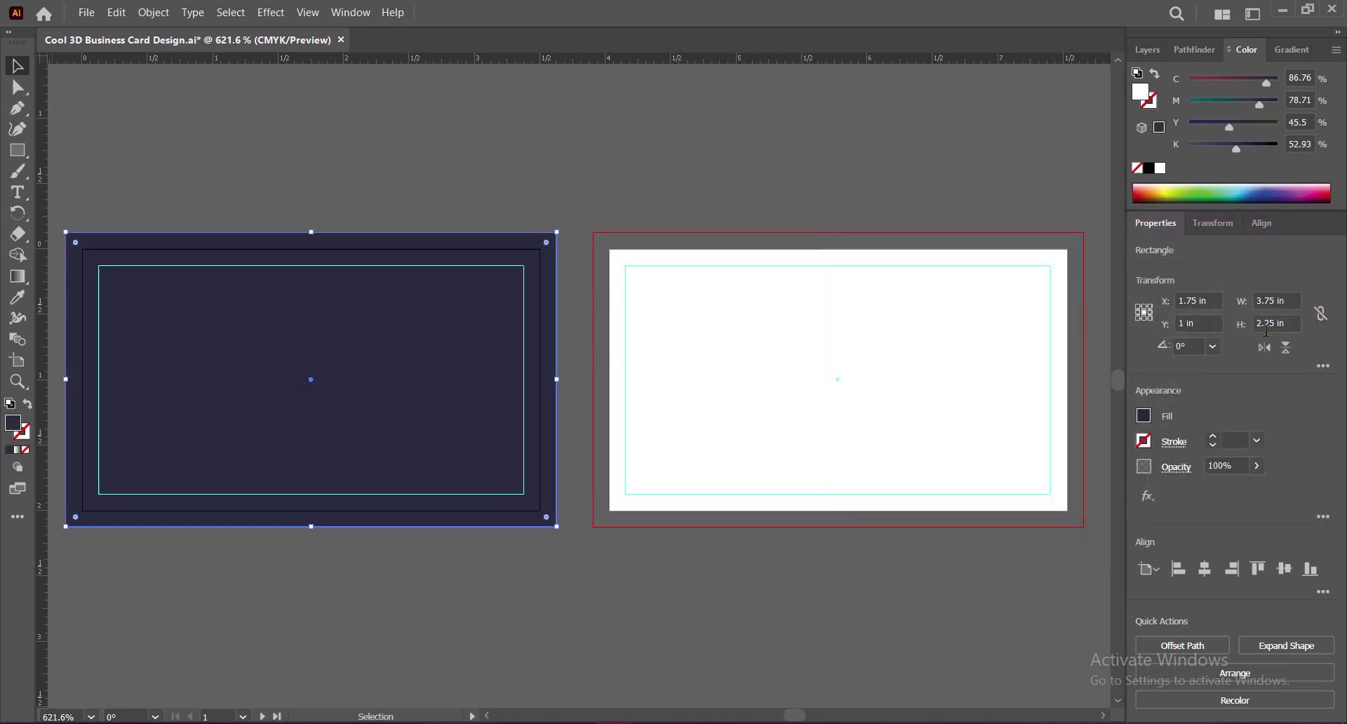
Confirm the dark navy (#2A2A3F) background fill and save the document
{"action": "left_click", "coordinate": [721, 189]}
{"action": "left_click", "coordinate": [505, 426]}
{"action": "double_click", "coordinate": [13, 422]}
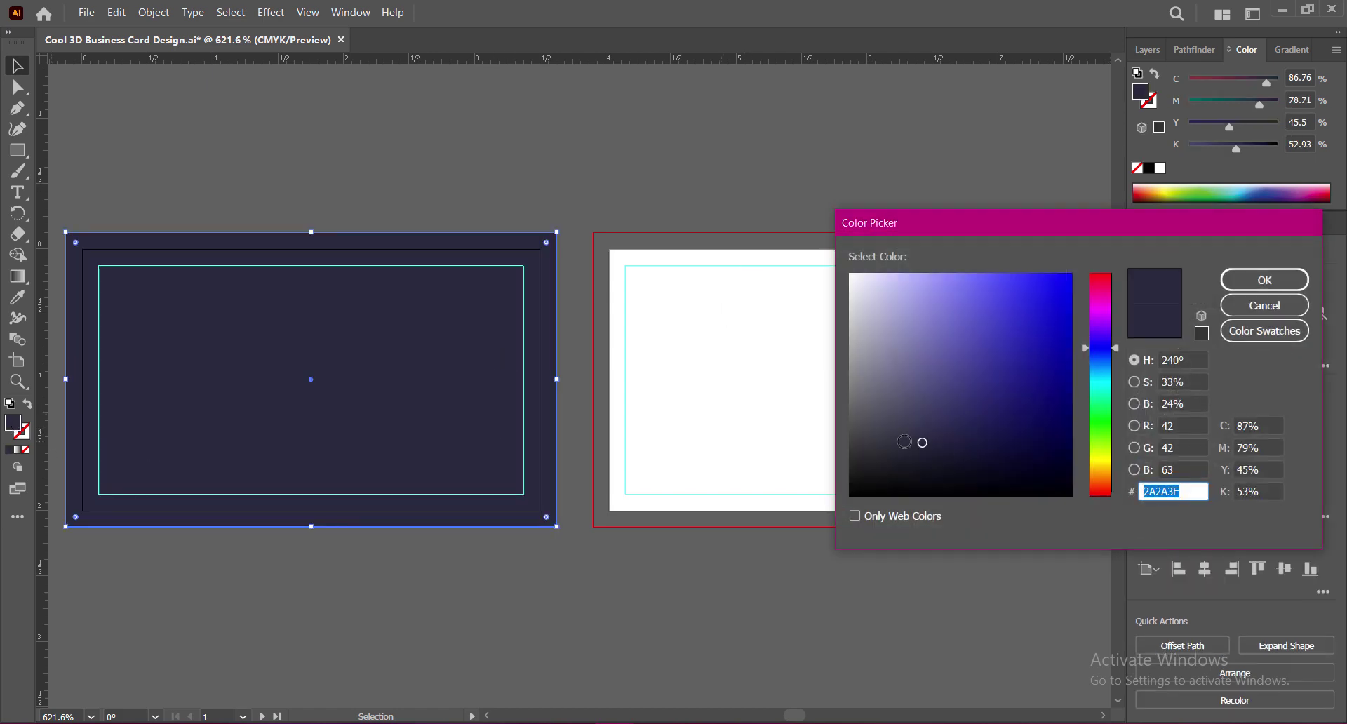
{"action": "left_click", "coordinate": [1264, 280]}
{"action": "left_click", "coordinate": [618, 637]}
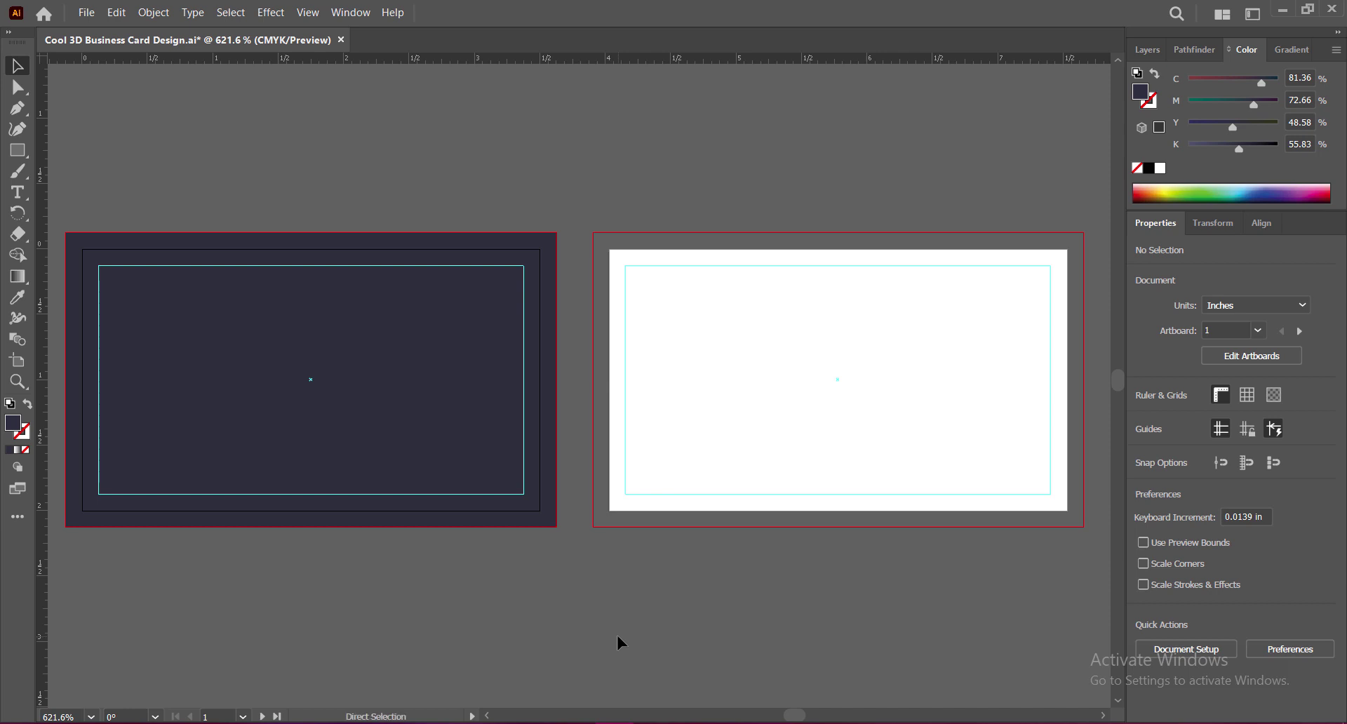
{"action": "key", "text": "ctrl+s"}
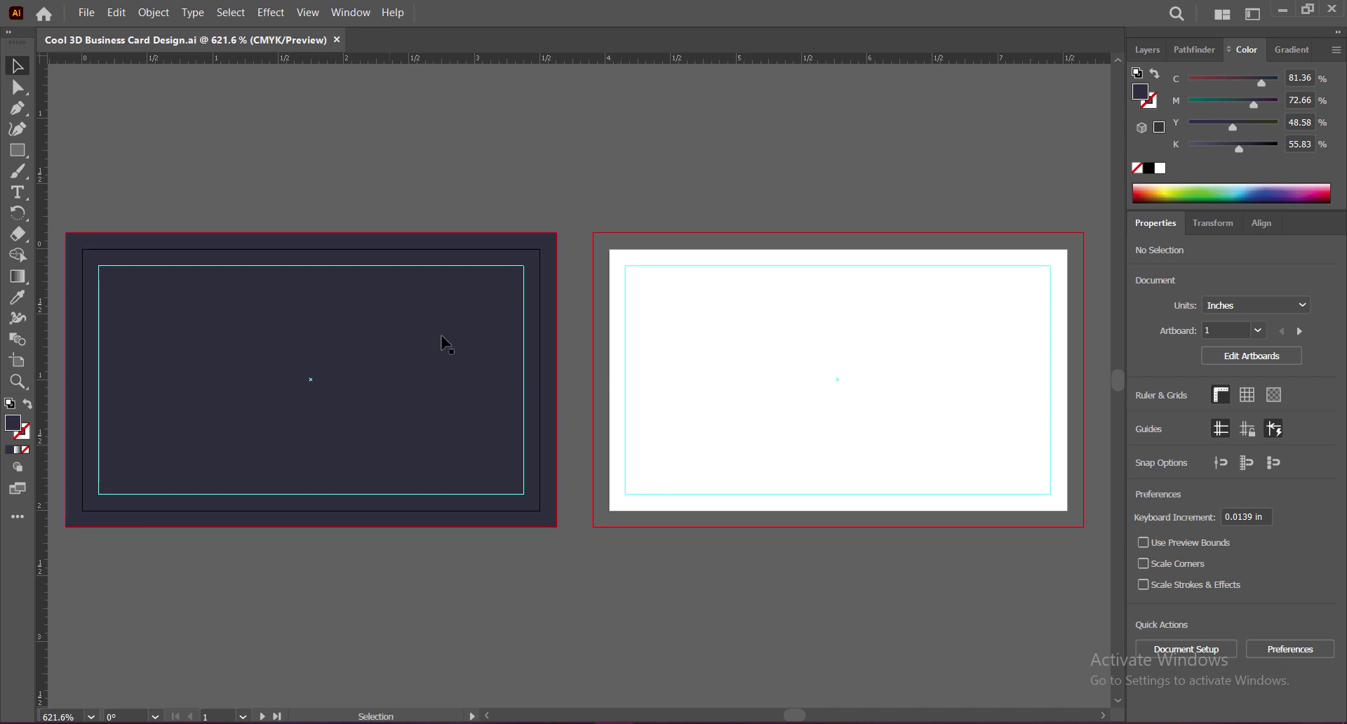
{"action": "left_click_drag", "start_coordinate": [491, 576], "coordinate": [682, 585]}
Zoom in to about 1200% on the front card and centre it in the workspace
{"action": "scroll", "coordinate": [539, 415], "scroll_direction": "up", "scroll_amount": 1}
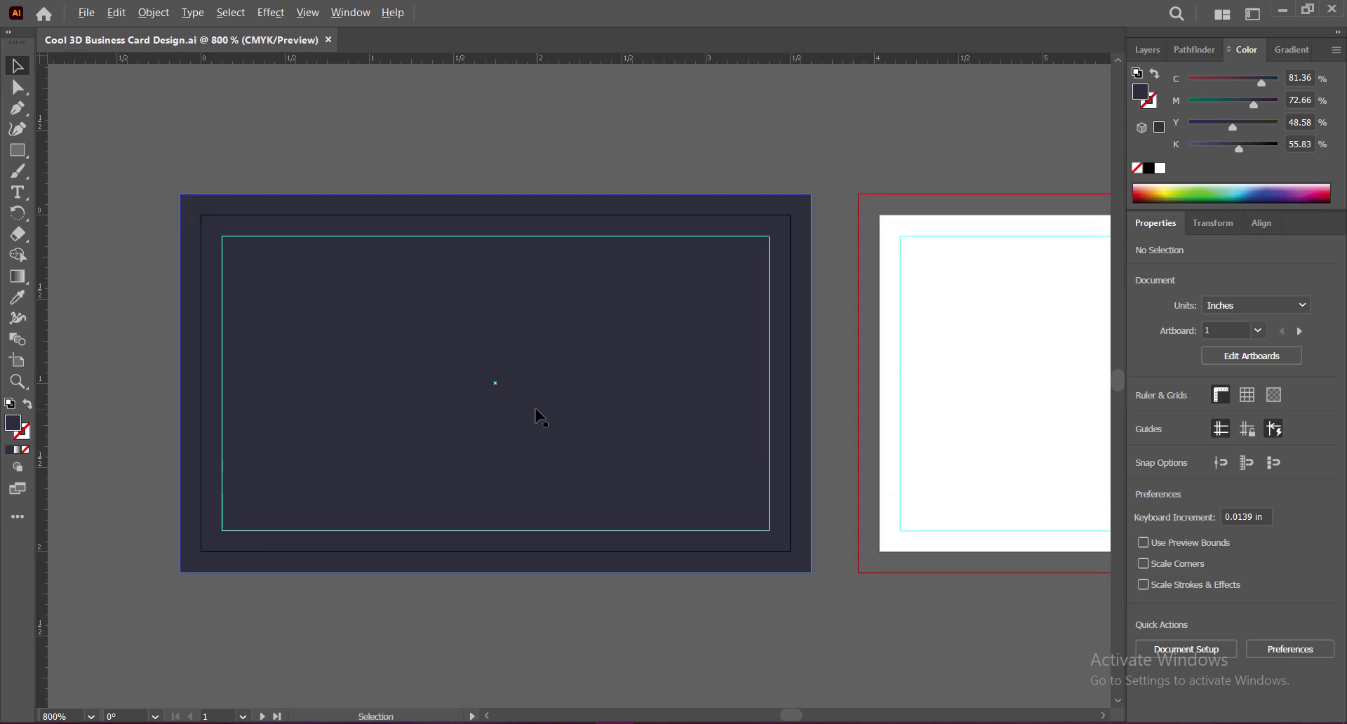
{"action": "scroll", "coordinate": [539, 416], "scroll_direction": "up", "scroll_amount": 1}
{"action": "left_click_drag", "start_coordinate": [535, 445], "coordinate": [599, 455]}
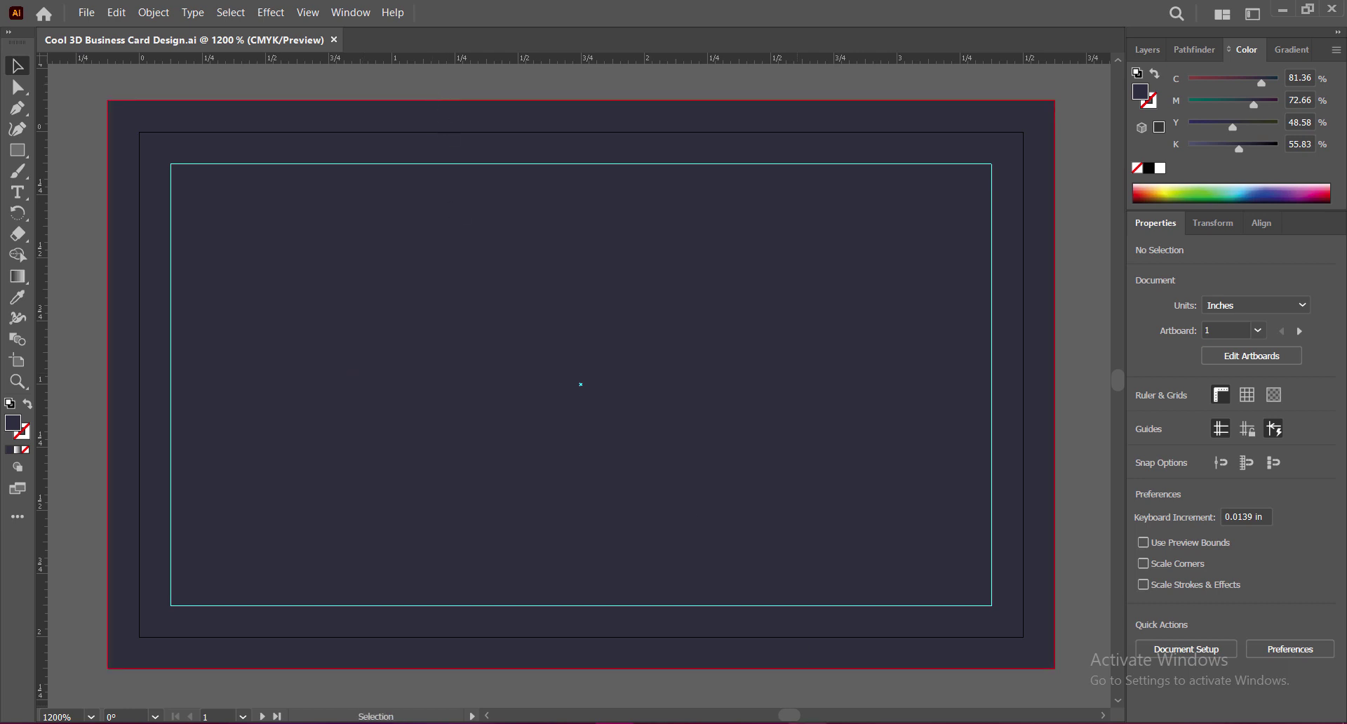
{"action": "left_click", "coordinate": [18, 150]}
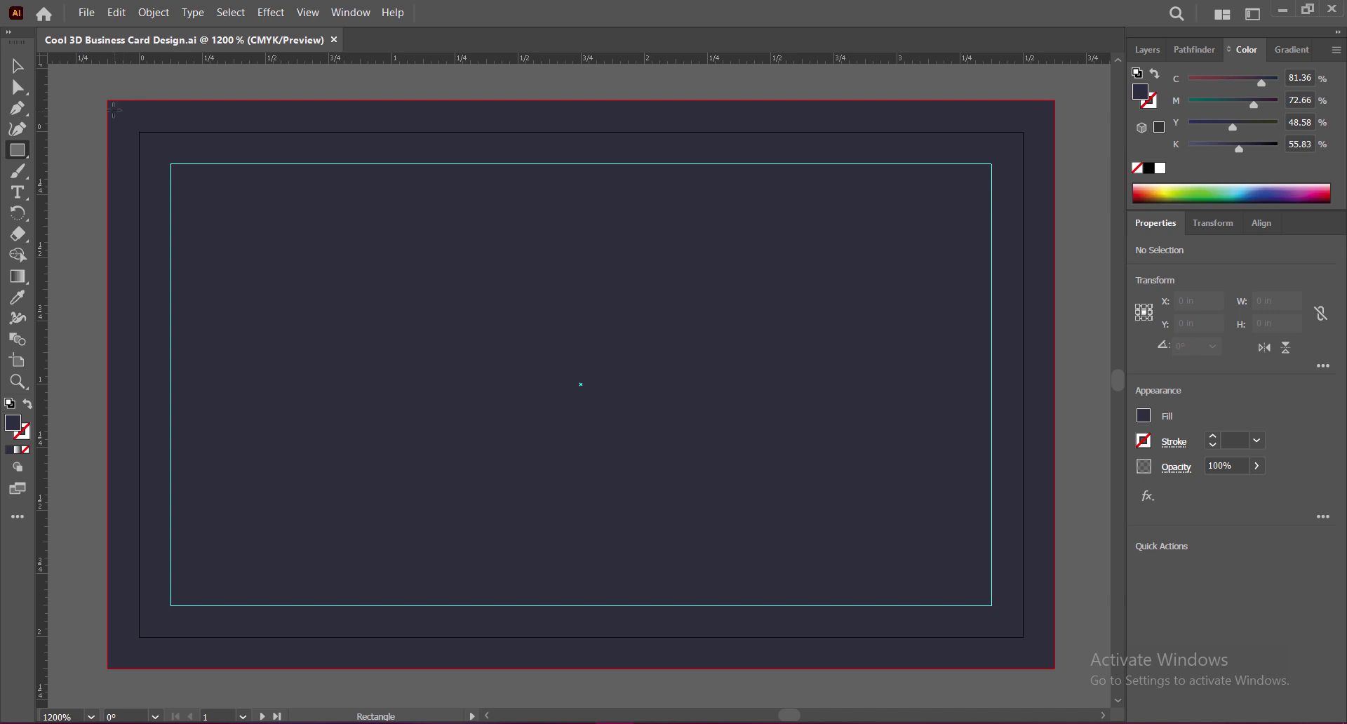
Draw a thin bar about 1.36 in wide at the card's top-left and fill it pure black
{"action": "left_click_drag", "start_coordinate": [108, 100], "coordinate": [279, 166]}
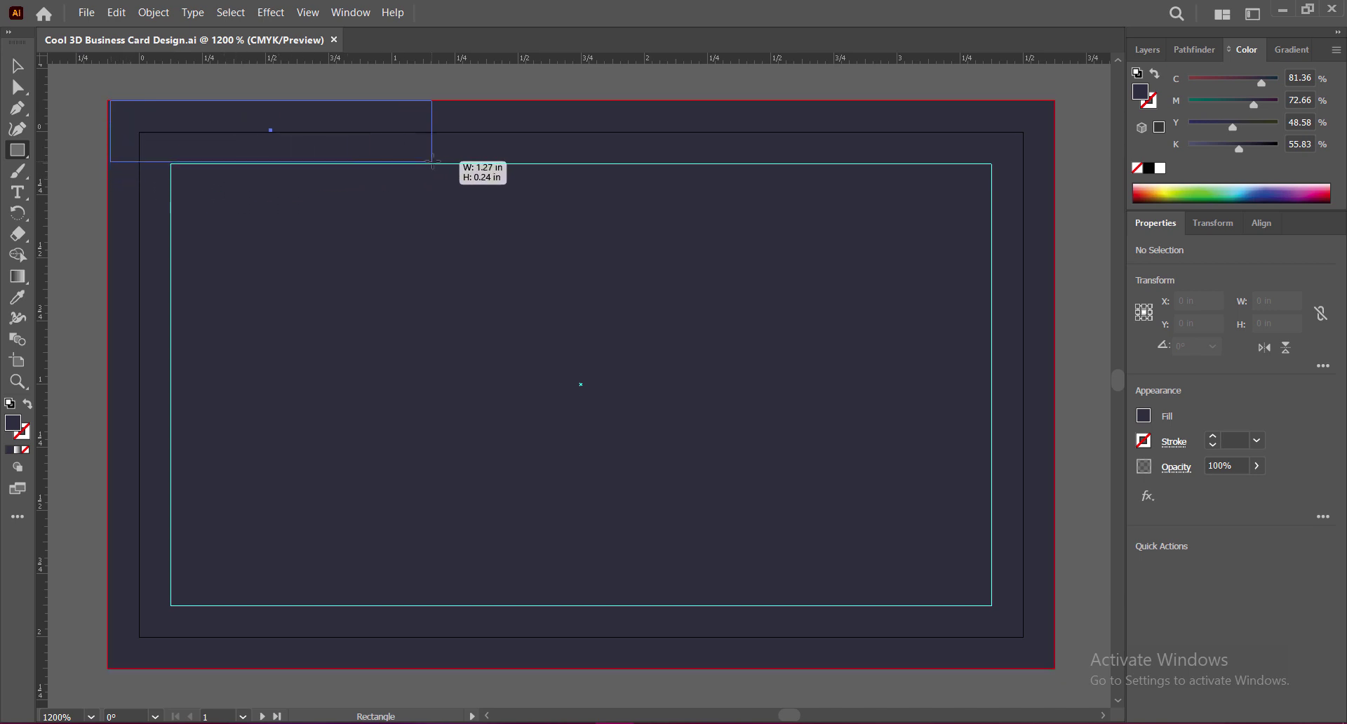
{"action": "left_click_drag", "start_coordinate": [279, 167], "coordinate": [452, 163]}
{"action": "left_click_drag", "start_coordinate": [110, 132], "coordinate": [108, 132]}
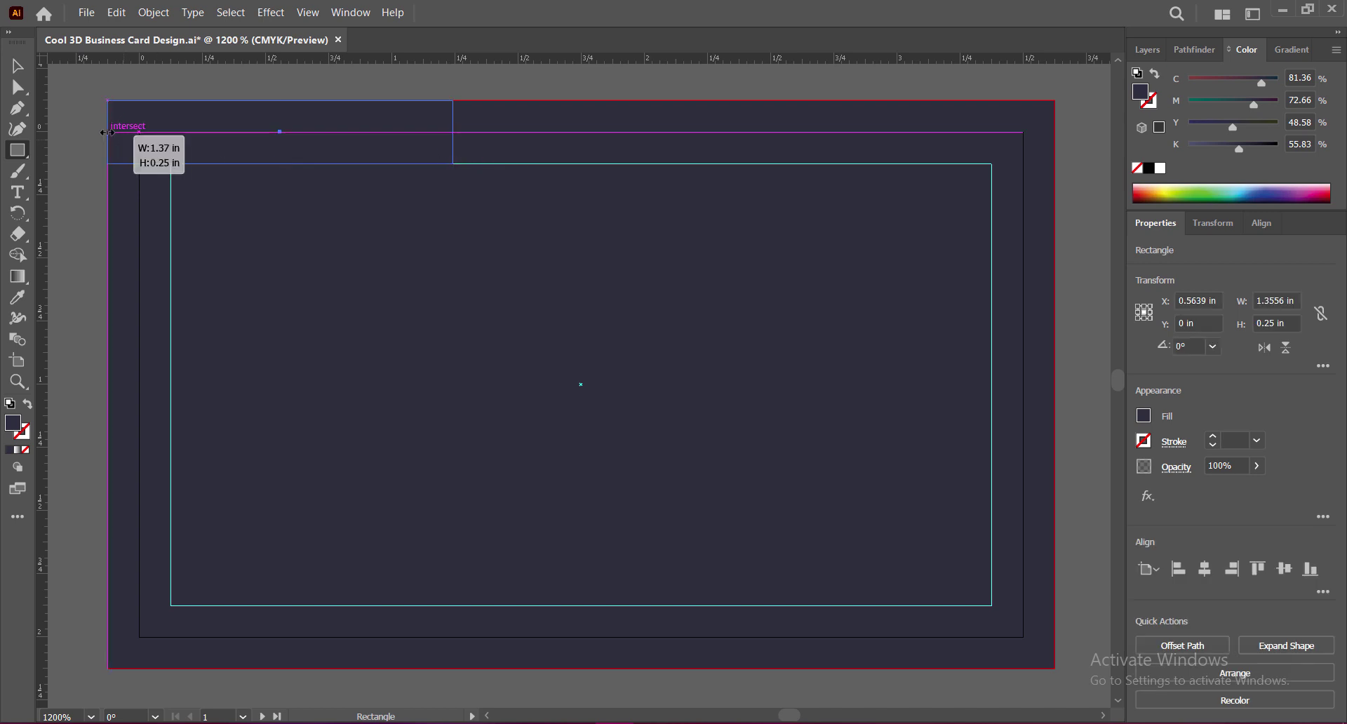
{"action": "left_click", "coordinate": [18, 68]}
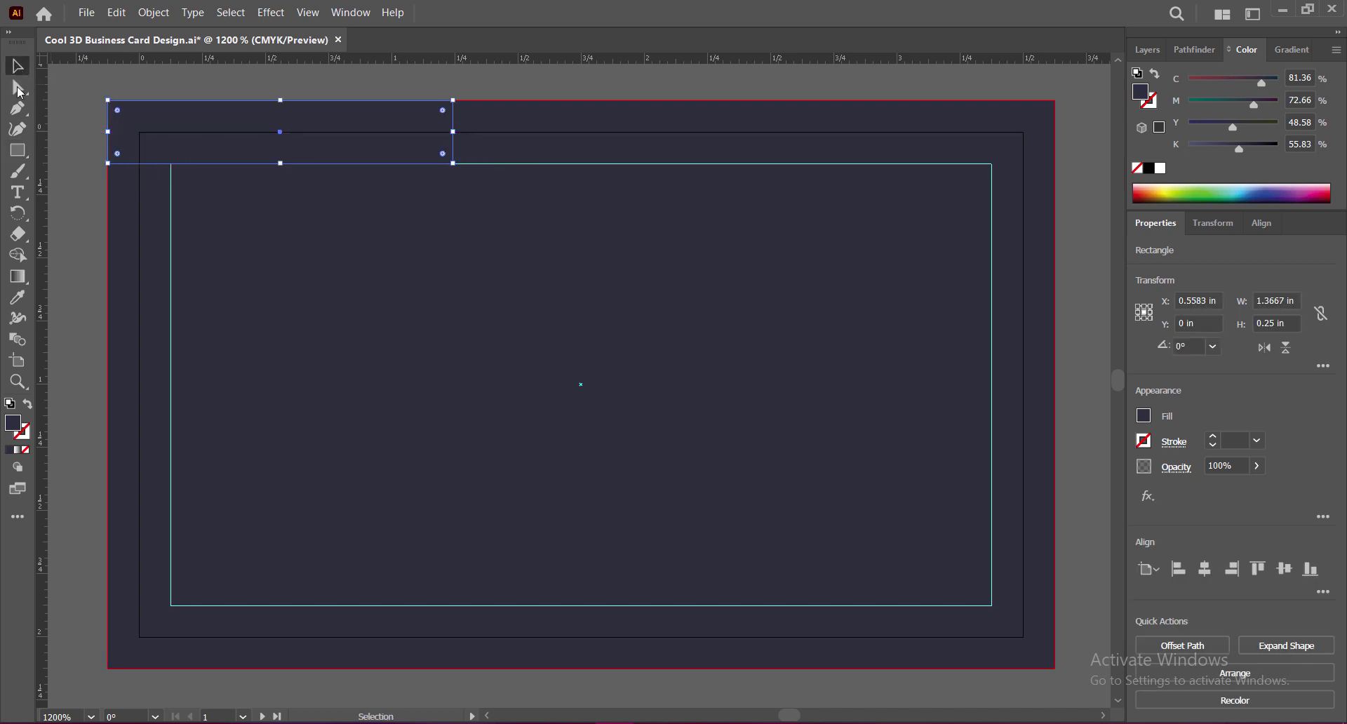
{"action": "double_click", "coordinate": [14, 425]}
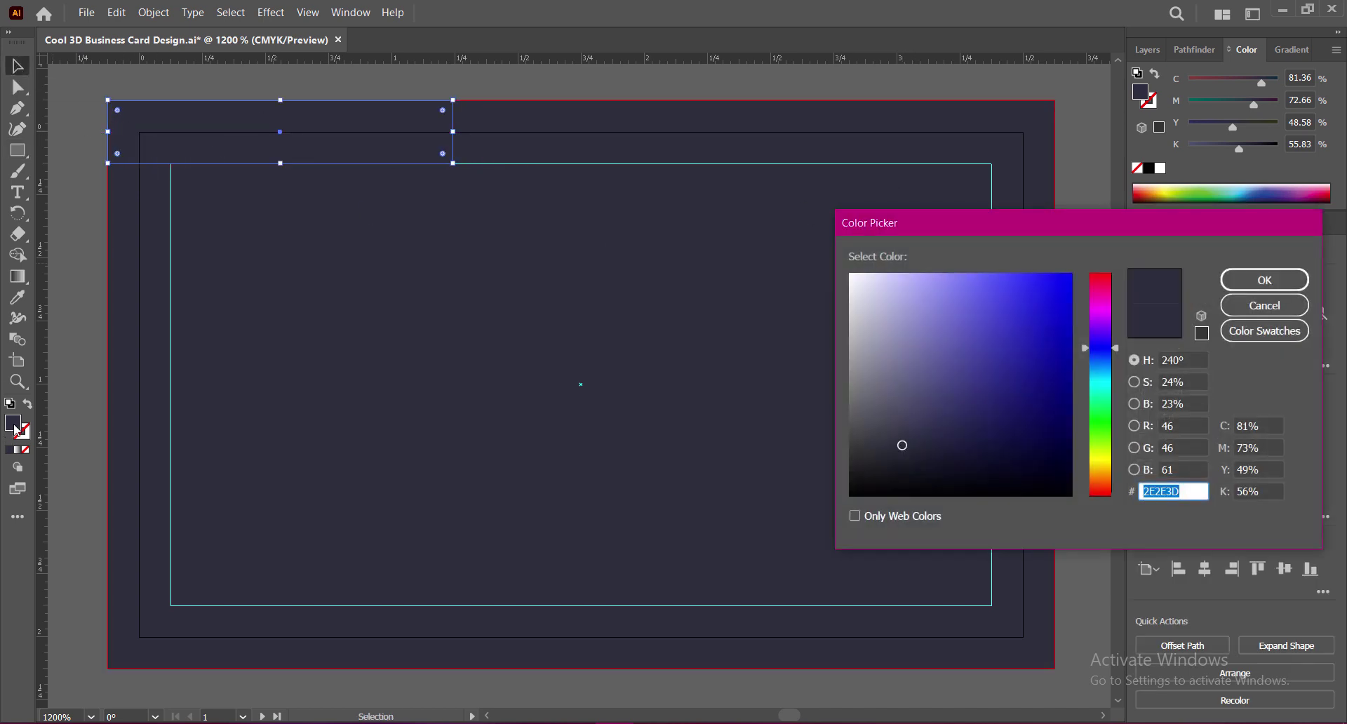
{"action": "left_click_drag", "start_coordinate": [872, 487], "coordinate": [823, 504]}
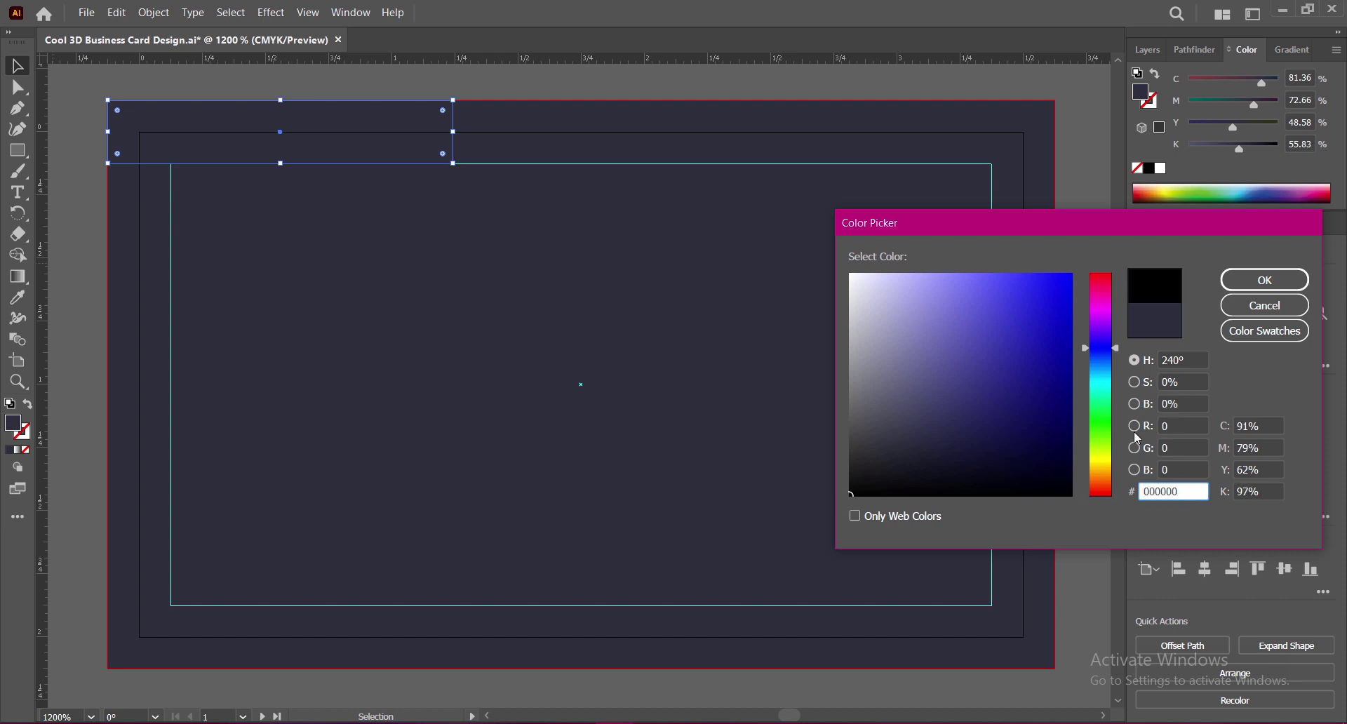
{"action": "left_click", "coordinate": [1265, 280]}
Duplicate the black bar onto the middle of the card as a spare copy
{"action": "left_click", "coordinate": [545, 87]}
{"action": "left_click", "coordinate": [385, 145]}
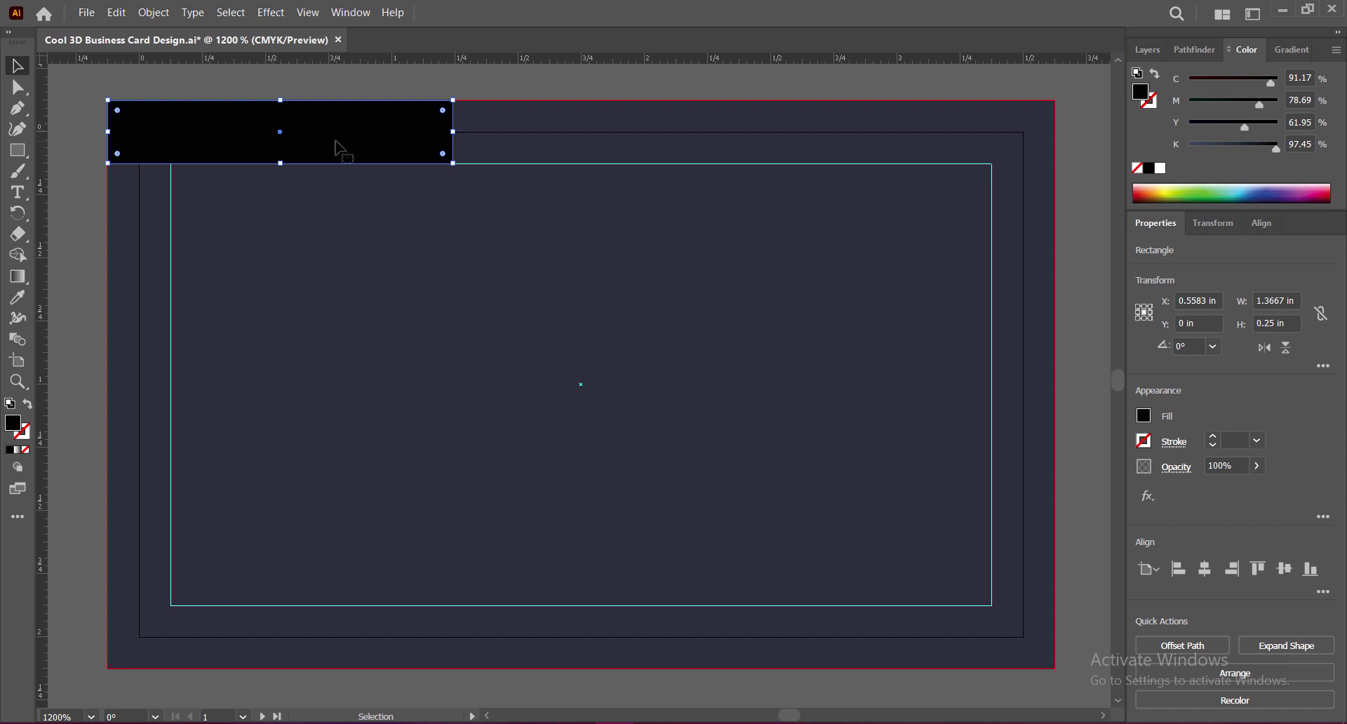
{"action": "mouse_move", "coordinate": [334, 145]}
{"action": "left_mouse_down"}
{"action": "mouse_move", "coordinate": [821, 150]}
{"action": "mouse_move", "coordinate": [588, 307]}
{"action": "mouse_move", "coordinate": [519, 296]}
{"action": "left_mouse_up"}
Fill the spare bar dark blue (#2D2D7C)
{"action": "double_click", "coordinate": [13, 423]}
{"action": "left_click", "coordinate": [1068, 413]}
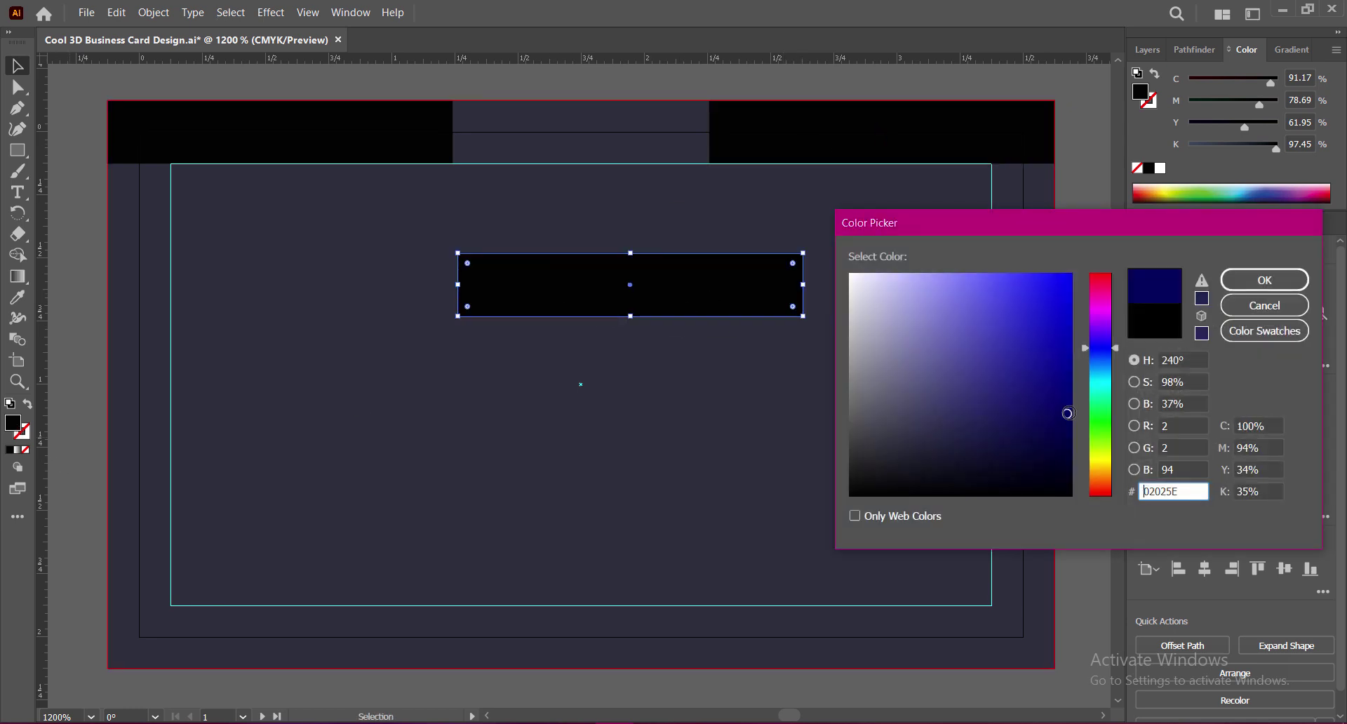
{"action": "left_click", "coordinate": [993, 376]}
{"action": "left_click", "coordinate": [995, 357]}
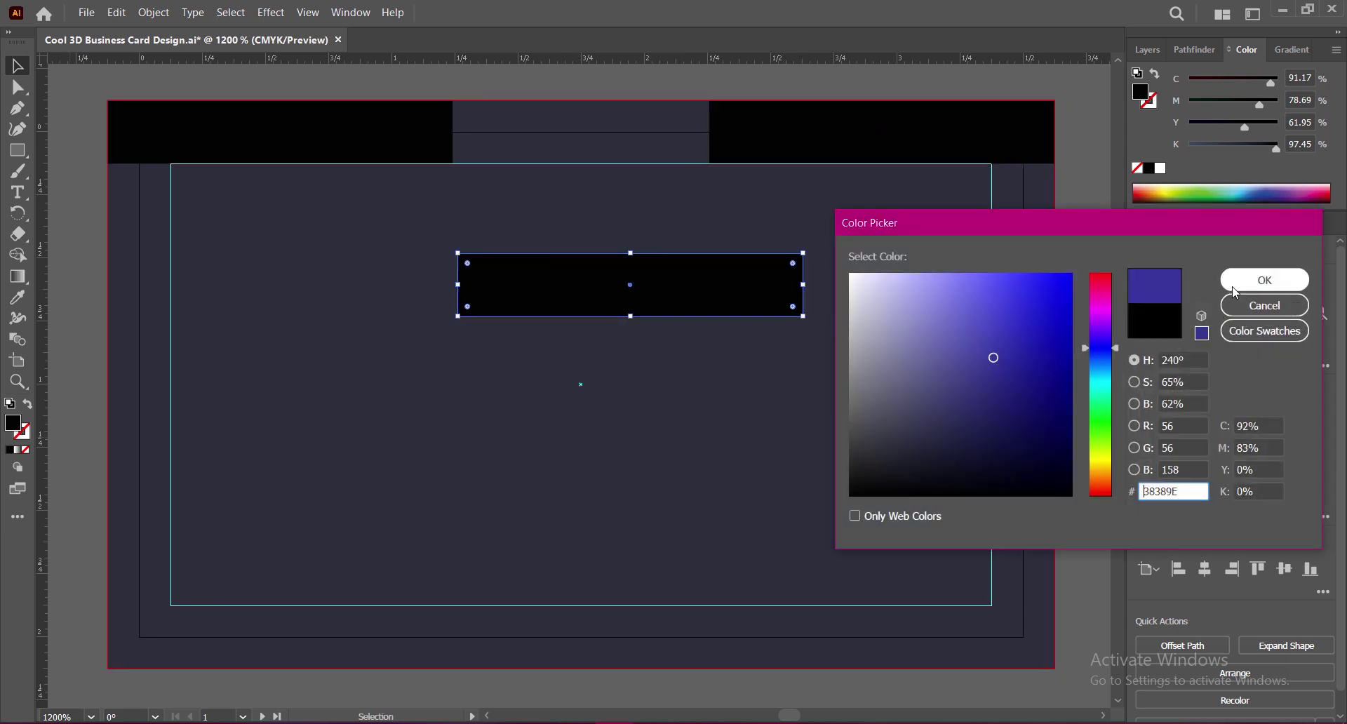
{"action": "left_click", "coordinate": [1265, 280]}
{"action": "left_click", "coordinate": [993, 386]}
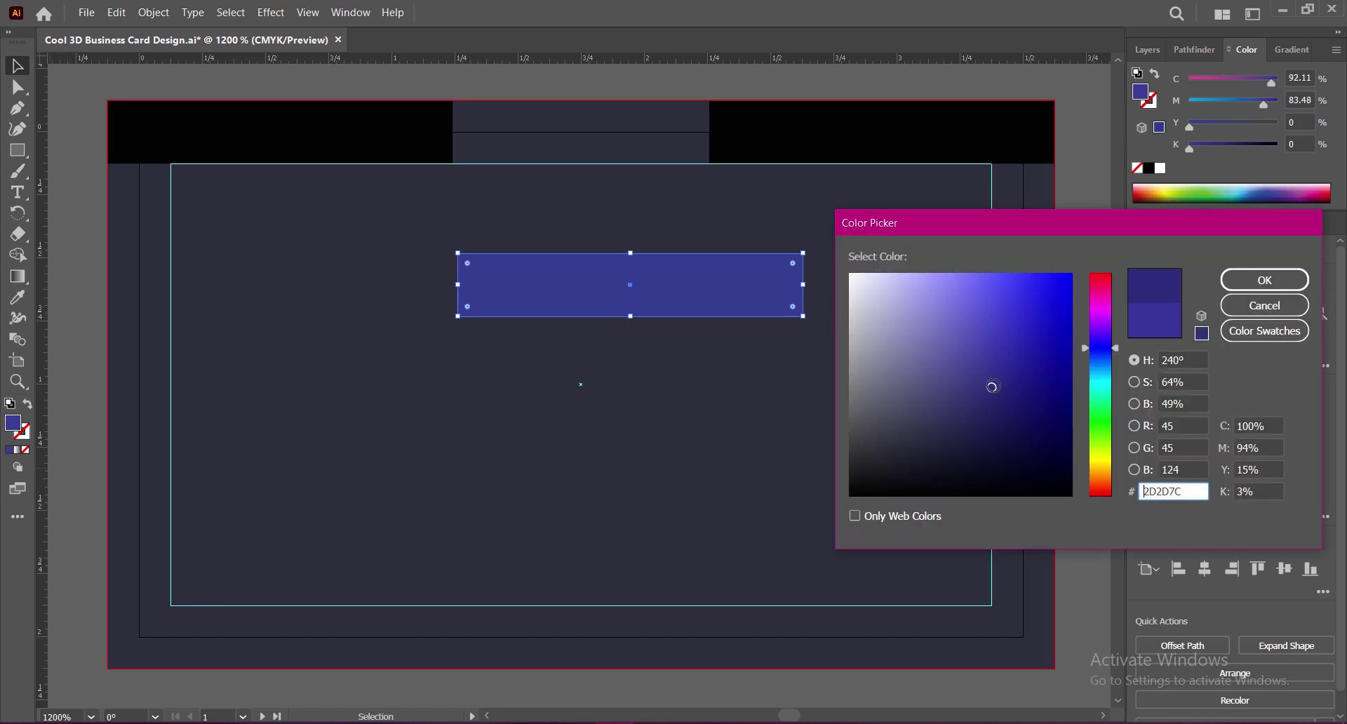
{"action": "left_click", "coordinate": [1264, 279]}
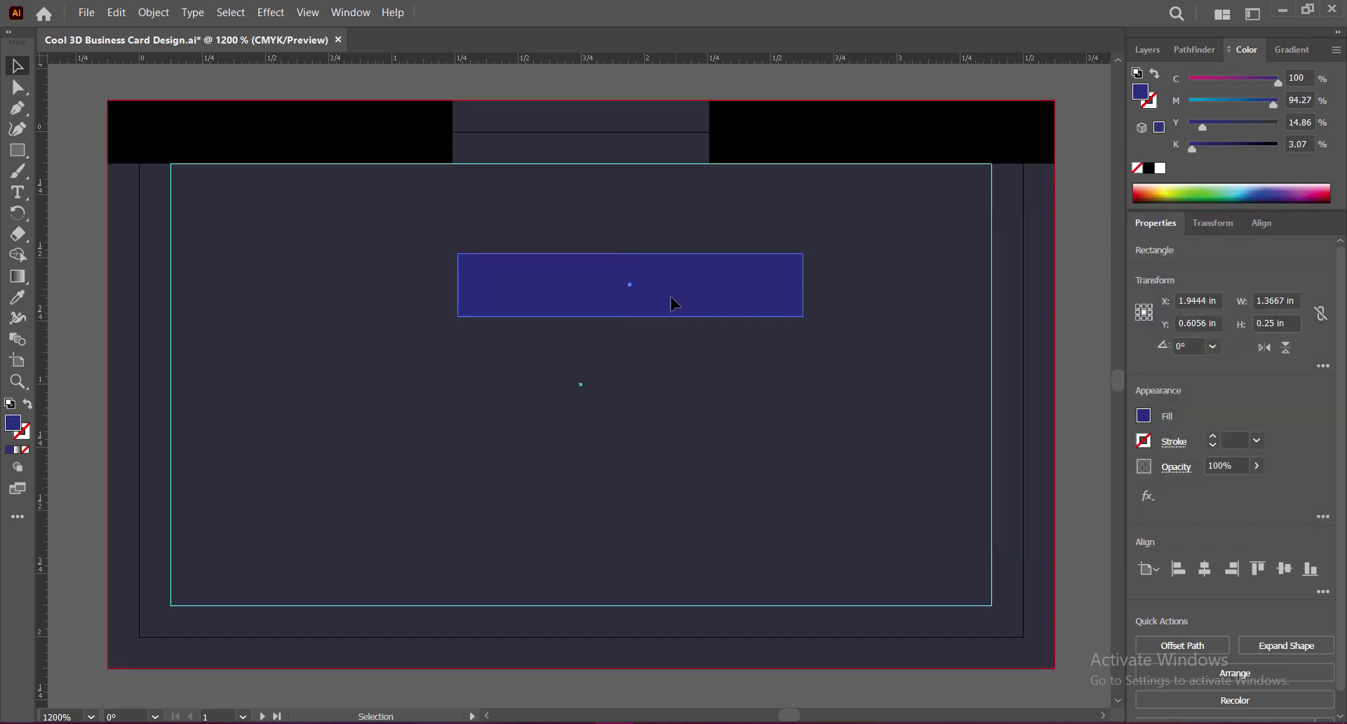
Place the blue bar at the top centre, trim both black bars to meet it, and save
{"action": "mouse_move", "coordinate": [676, 302]}
{"action": "left_mouse_down"}
{"action": "mouse_move", "coordinate": [617, 312]}
{"action": "mouse_move", "coordinate": [612, 295]}
{"action": "mouse_move", "coordinate": [638, 332]}
{"action": "mouse_move", "coordinate": [616, 150]}
{"action": "left_mouse_up"}
{"action": "left_click_drag", "start_coordinate": [581, 100], "coordinate": [580, 102]}
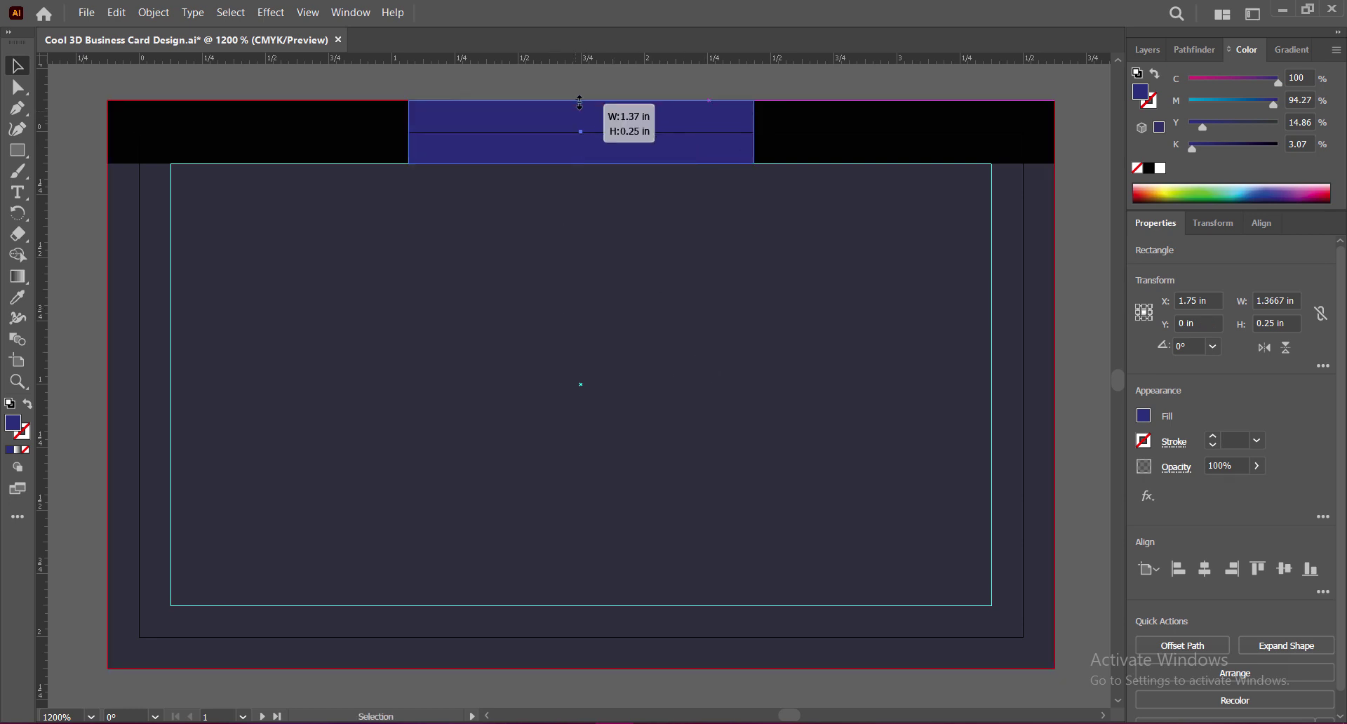
{"action": "left_click", "coordinate": [580, 75]}
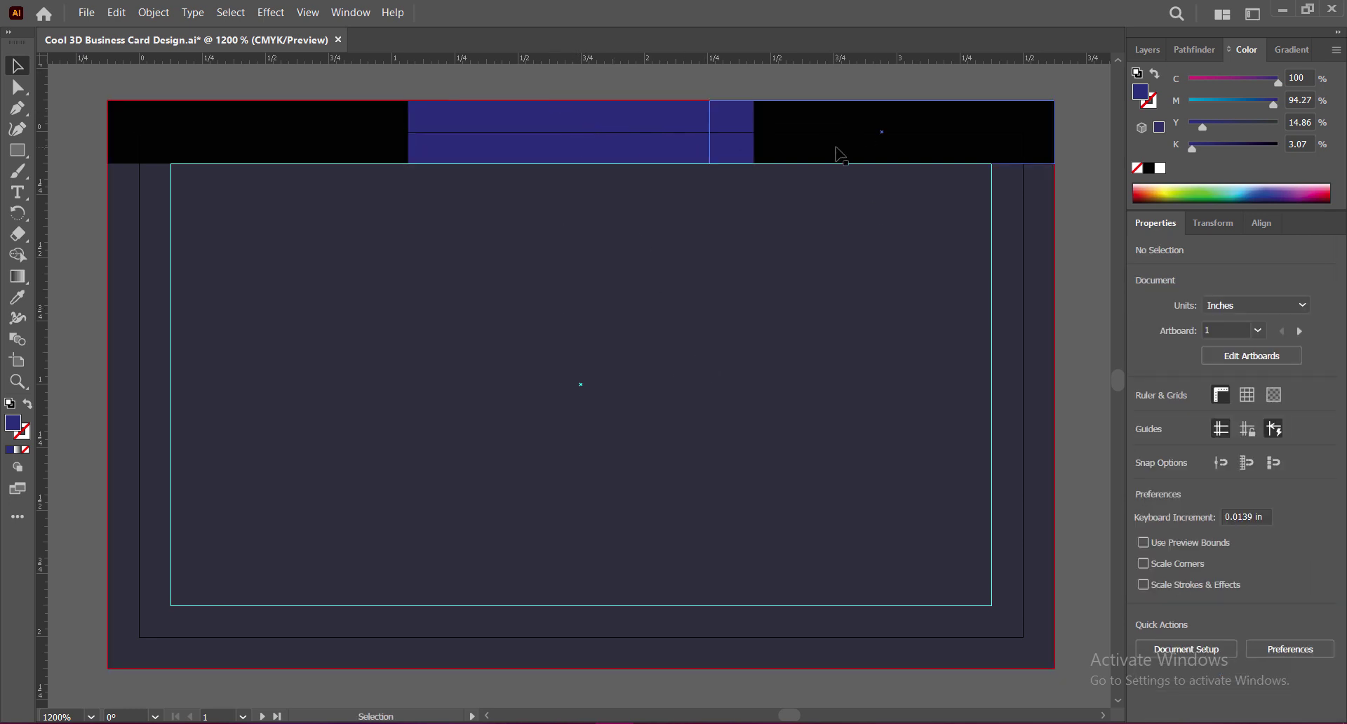
{"action": "left_click", "coordinate": [812, 153]}
{"action": "left_click_drag", "start_coordinate": [710, 131], "coordinate": [754, 130]}
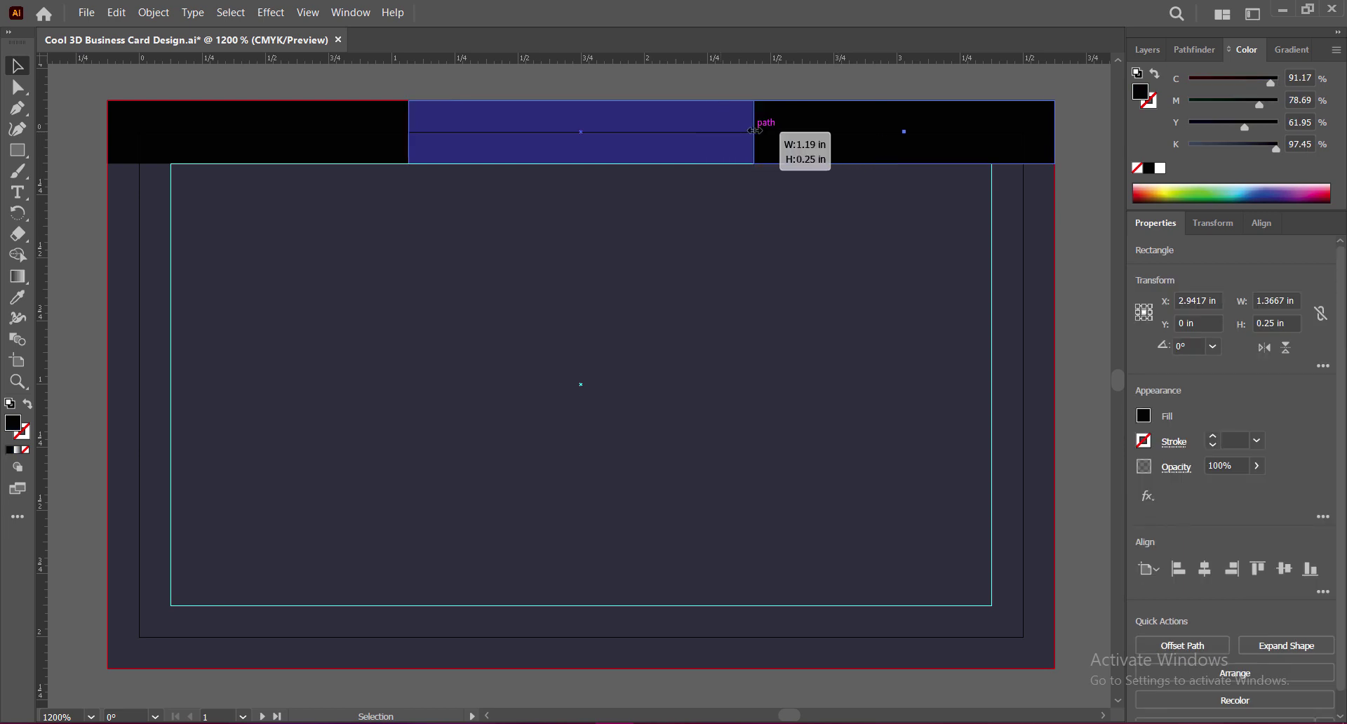
{"action": "left_click", "coordinate": [406, 151]}
{"action": "left_click_drag", "start_coordinate": [452, 131], "coordinate": [408, 131]}
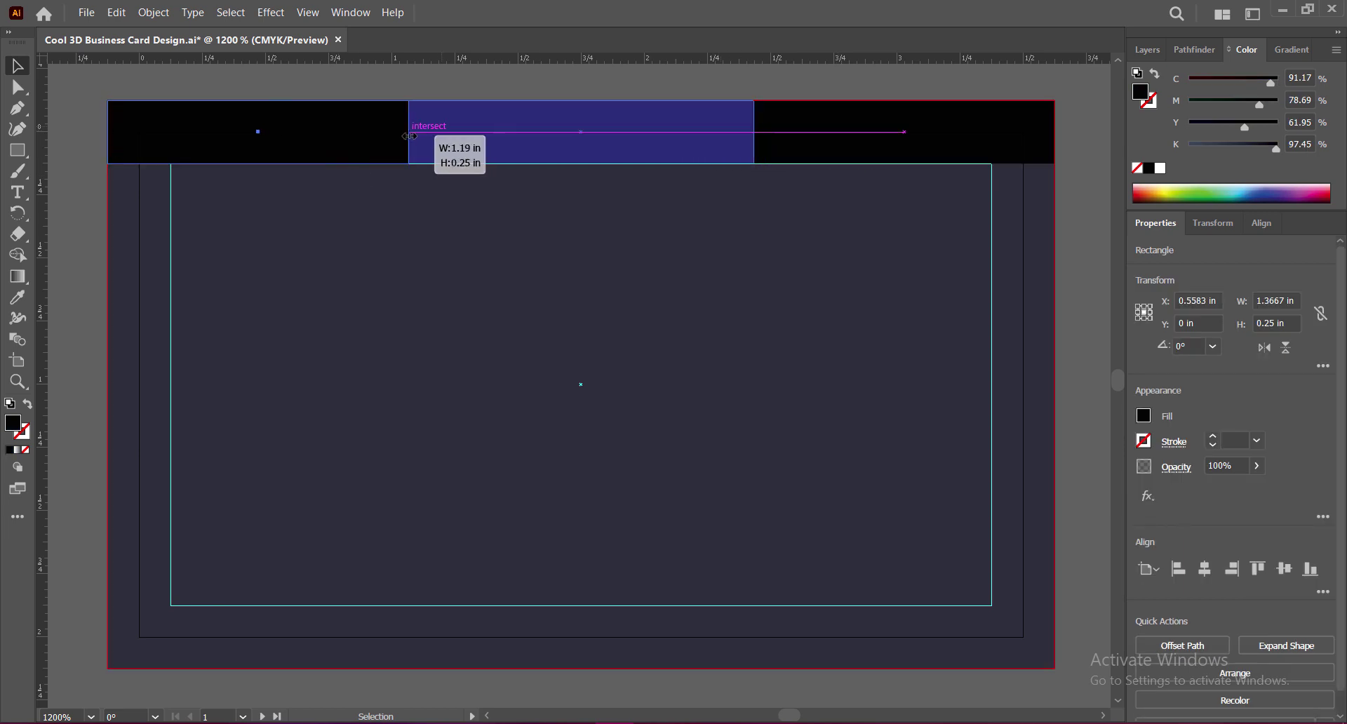
{"action": "left_click", "coordinate": [814, 72]}
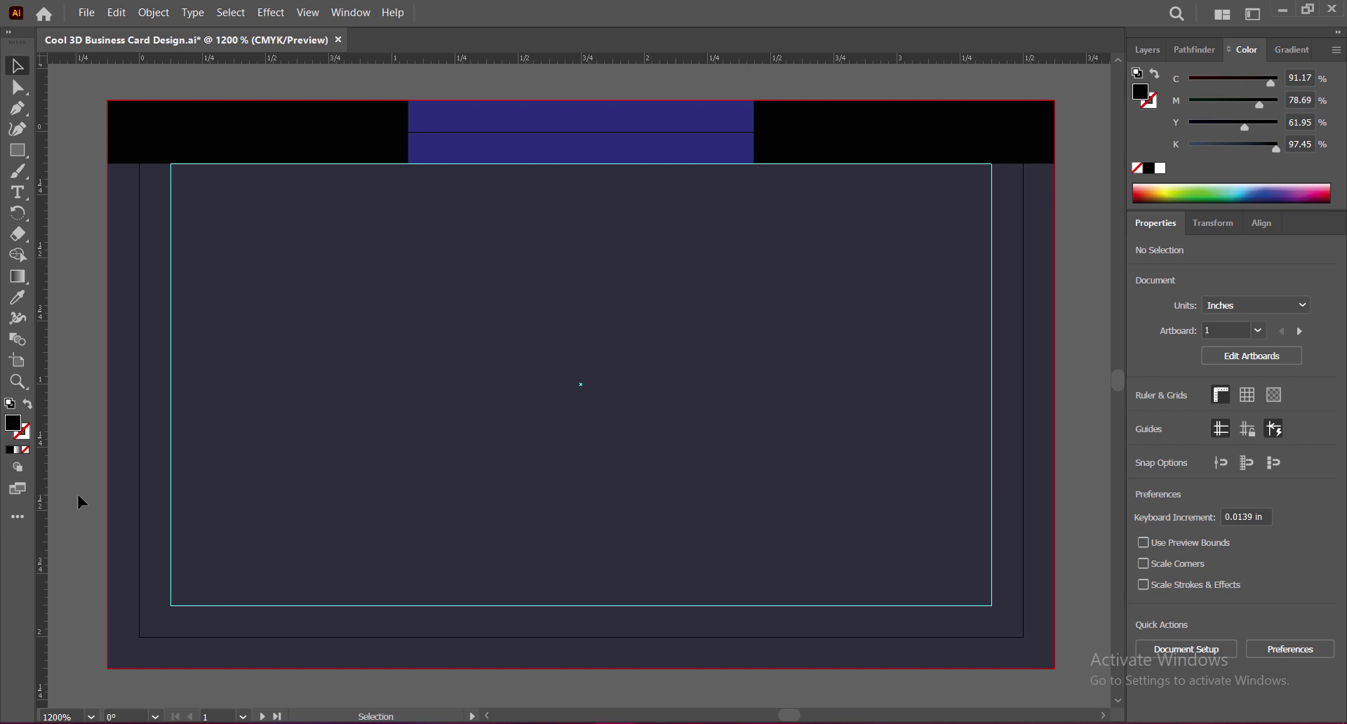
{"action": "key", "text": "ctrl+s"}
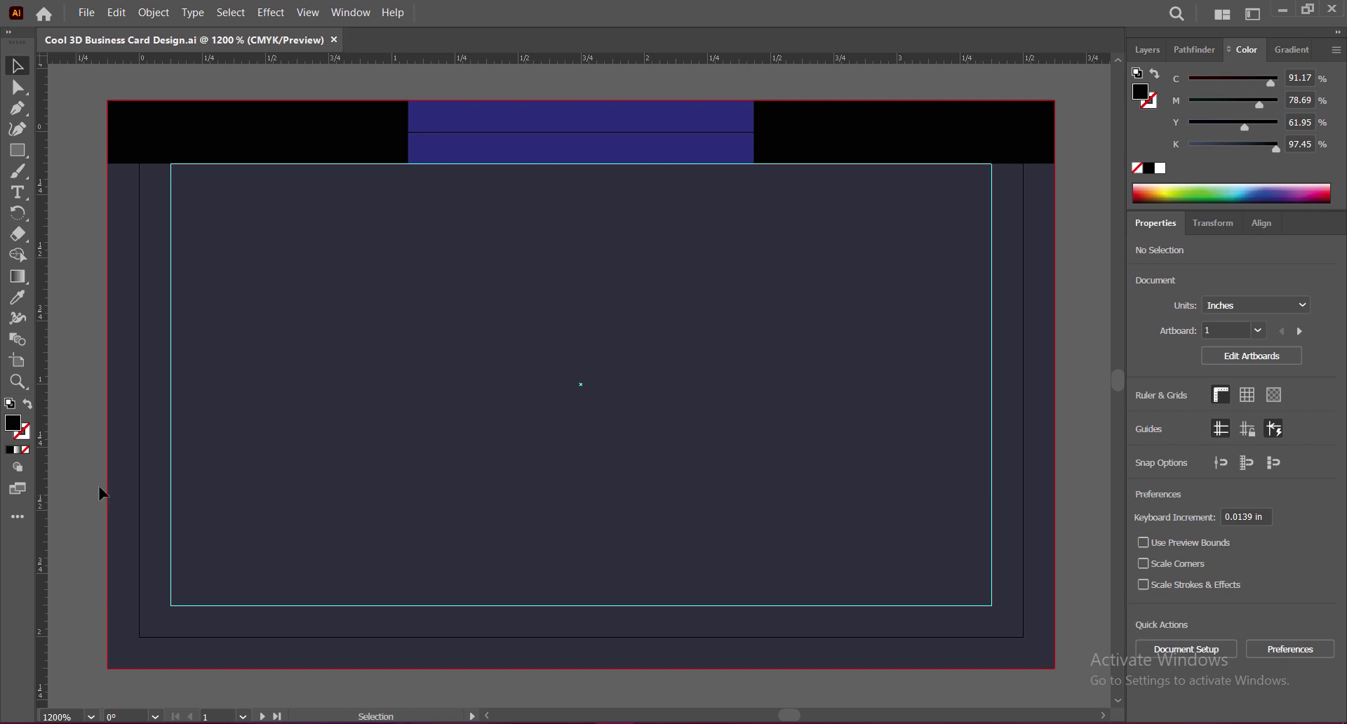
Group the black, blue and black top bars and copy the band down to the bottom edge
{"action": "left_click", "coordinate": [293, 144]}
{"action": "left_click", "coordinate": [470, 149], "text": "shift"}
{"action": "left_click", "coordinate": [828, 149], "text": "shift"}
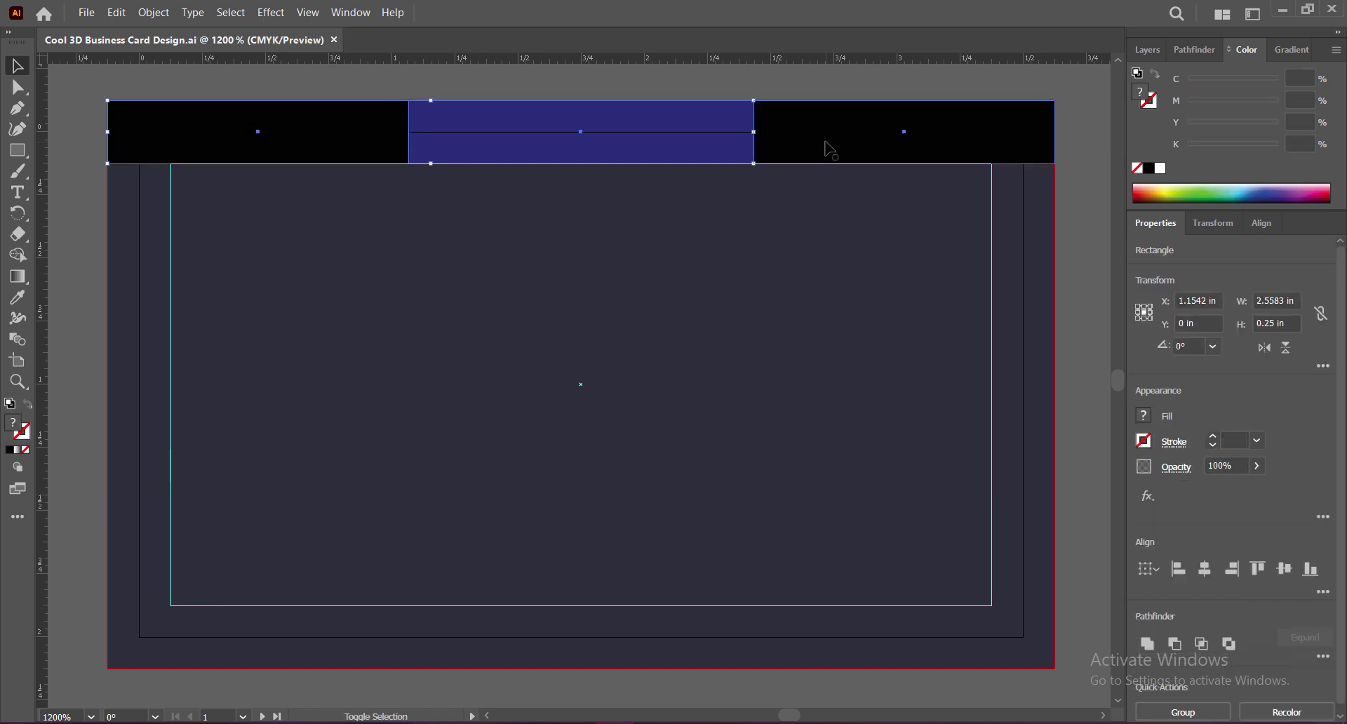
{"action": "key", "text": "ctrl+g"}
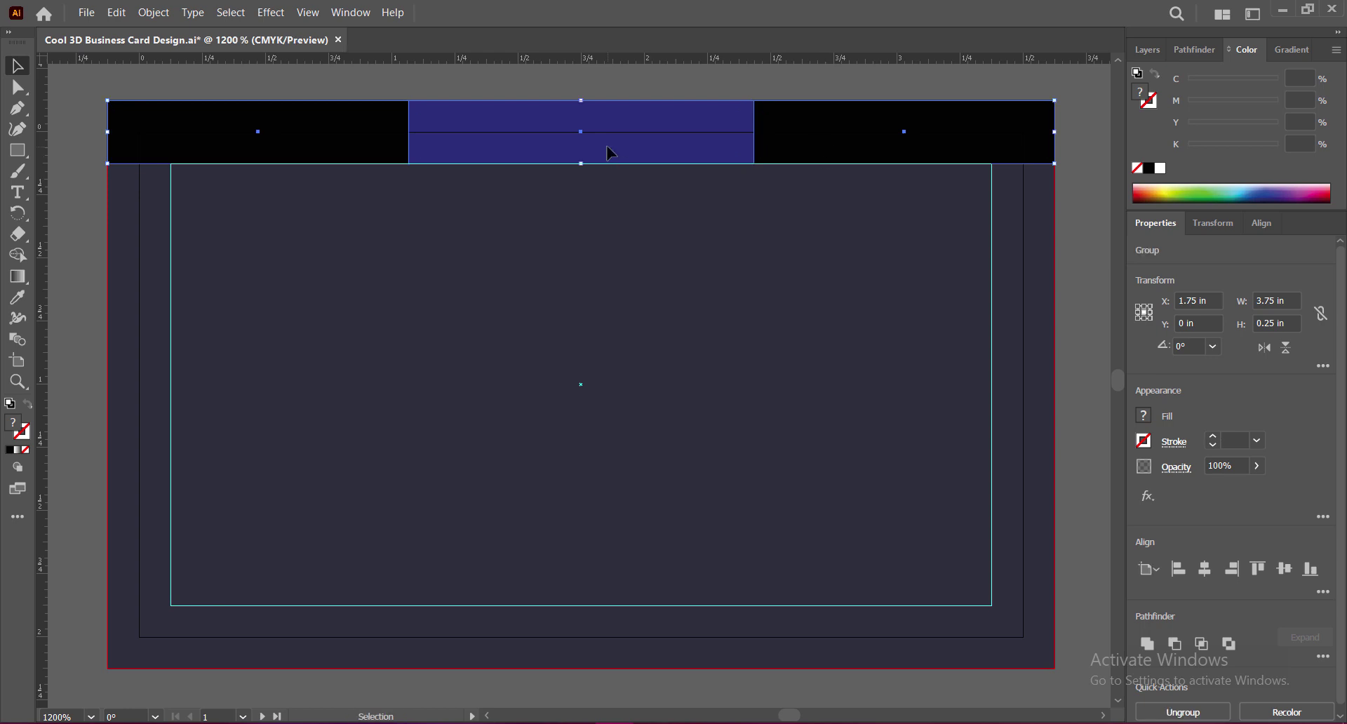
{"action": "left_click_drag", "start_coordinate": [610, 151], "coordinate": [654, 646]}
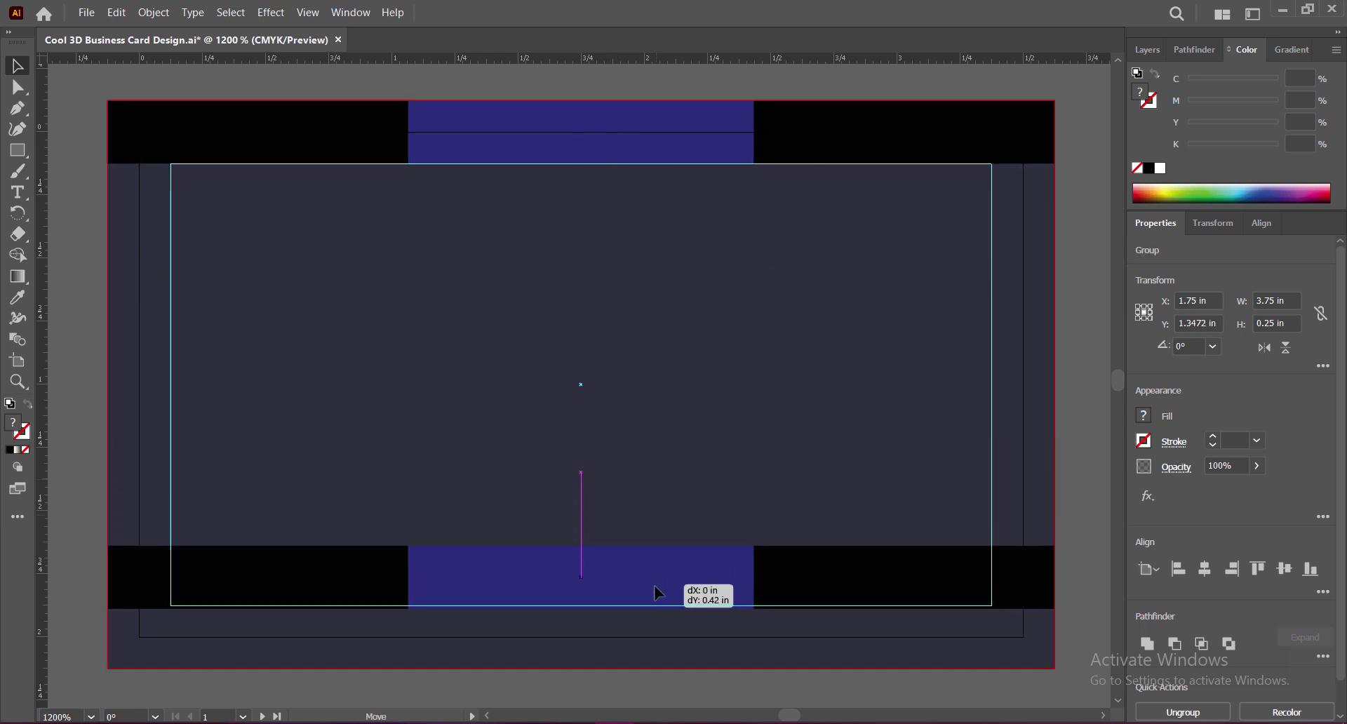
{"action": "left_click_drag", "start_coordinate": [654, 647], "coordinate": [656, 650]}
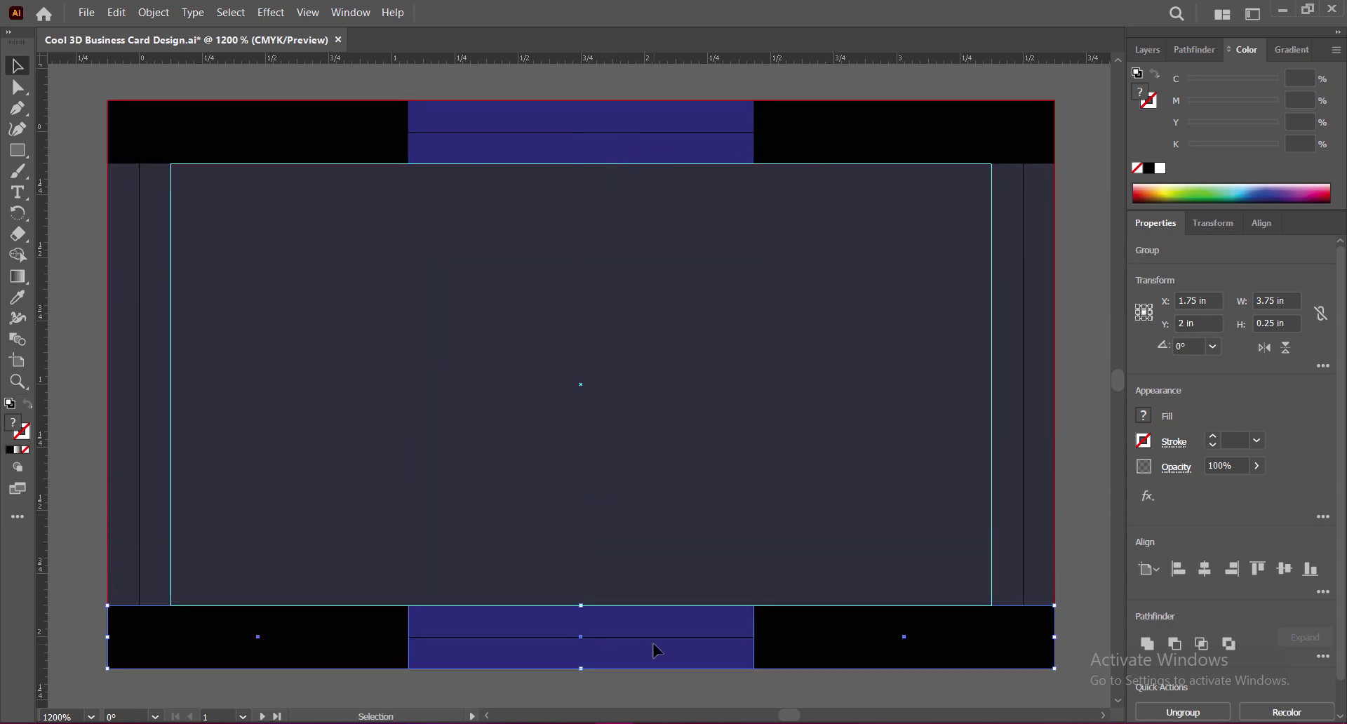
{"action": "left_click", "coordinate": [1090, 530]}
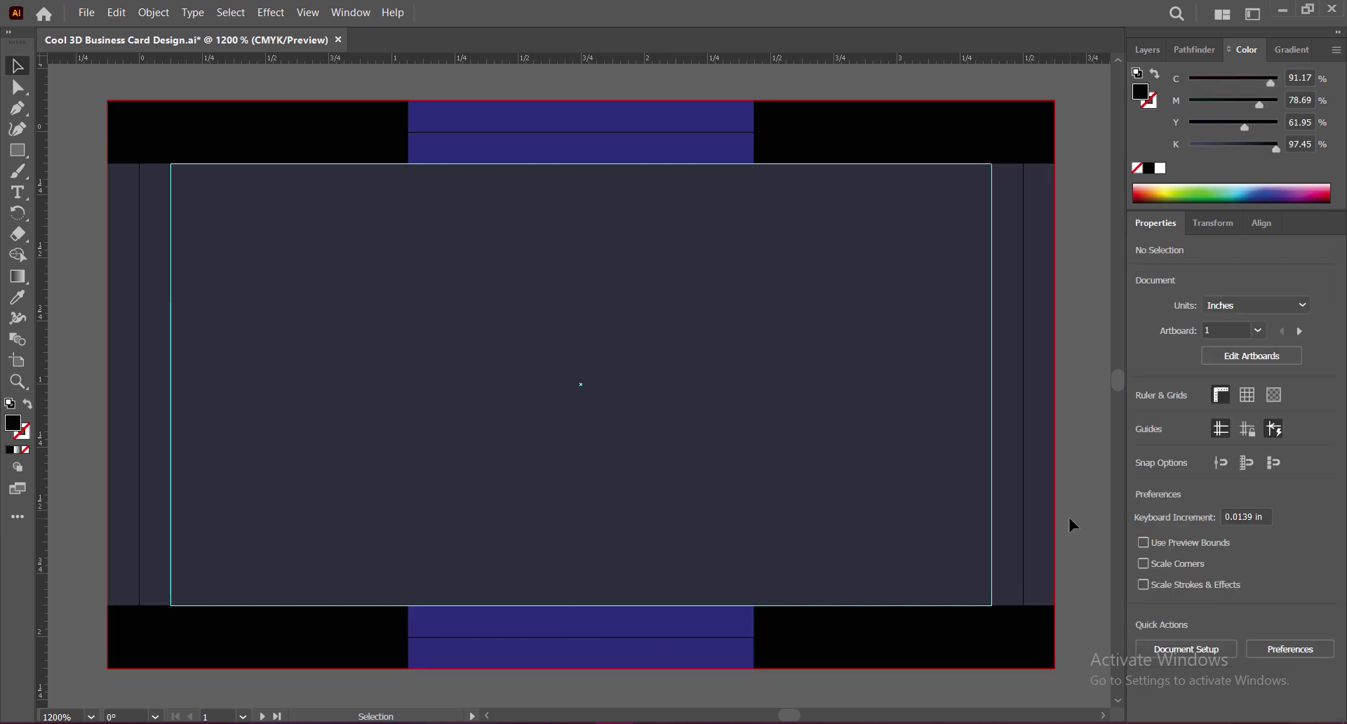
Save, then draw a 1.2667 × 0.3444 in rectangle on the card's left side with a dark fill
{"action": "key", "text": "ctrl+s"}
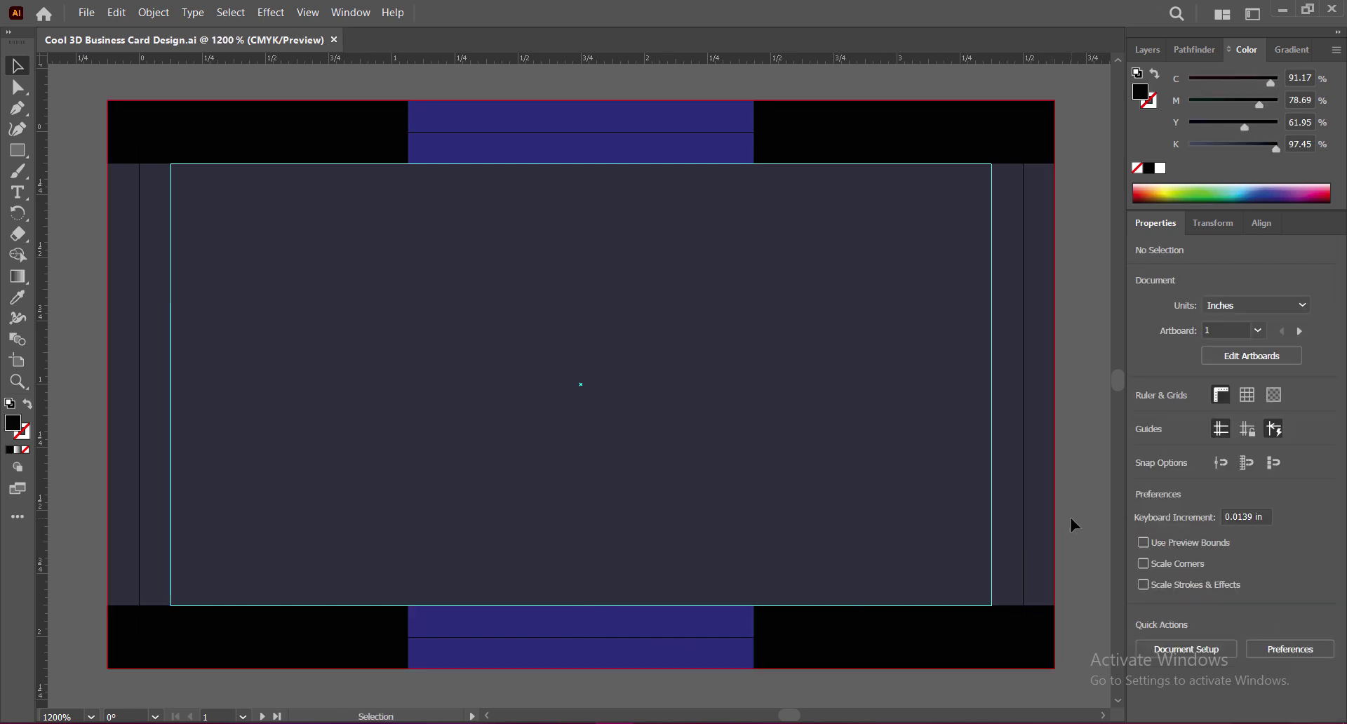
{"action": "left_click", "coordinate": [17, 149]}
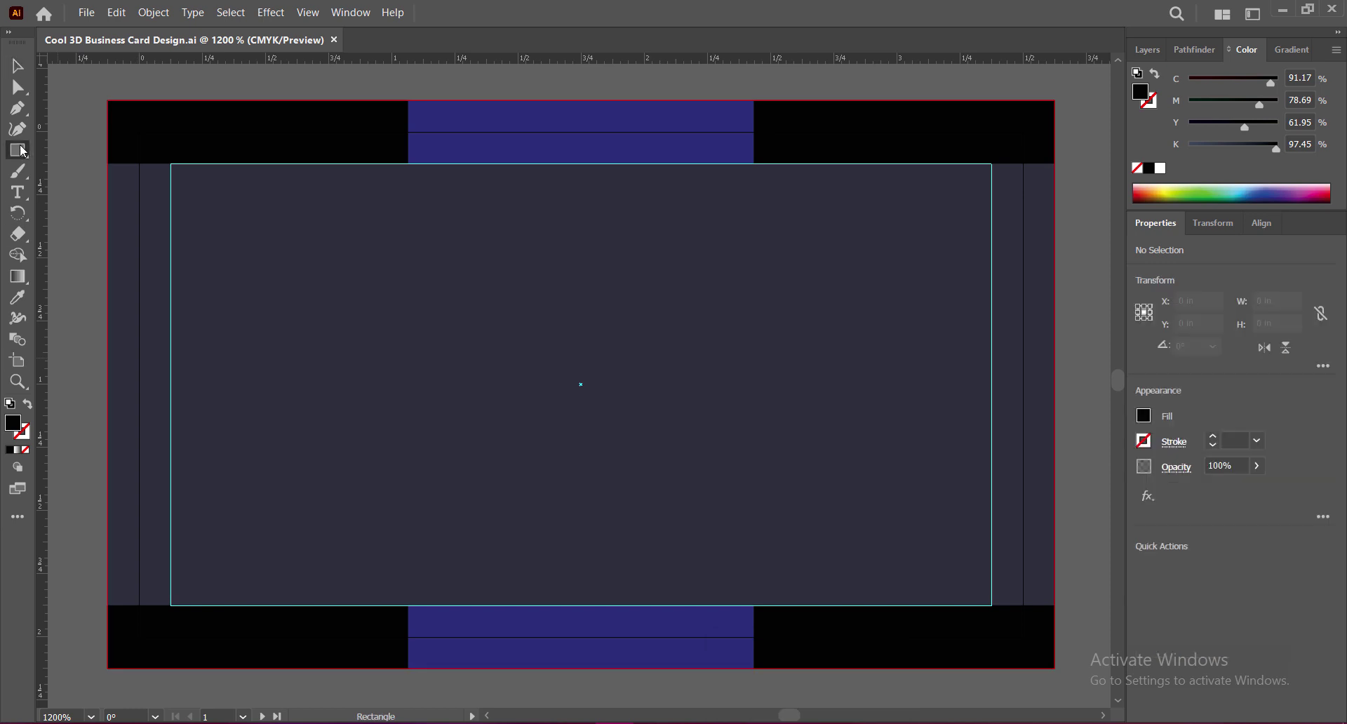
{"action": "left_click_drag", "start_coordinate": [226, 265], "coordinate": [544, 350]}
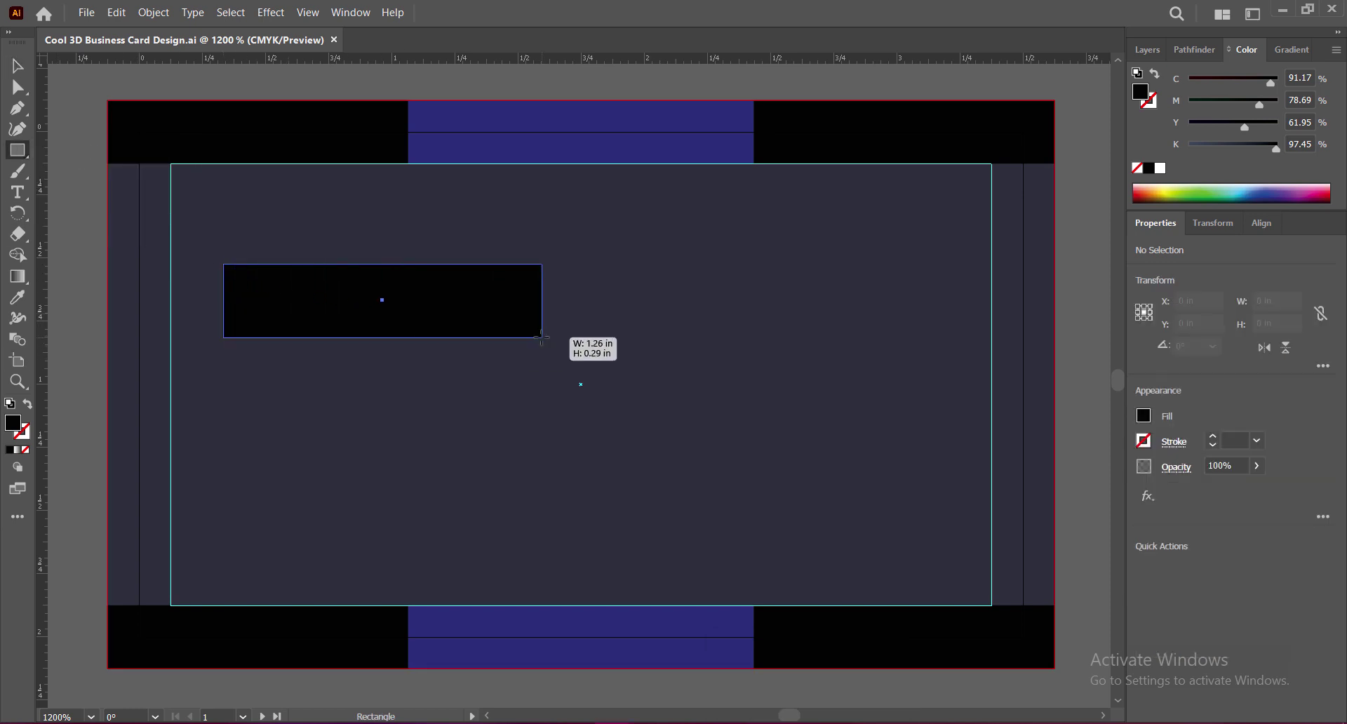
{"action": "key", "text": "v"}
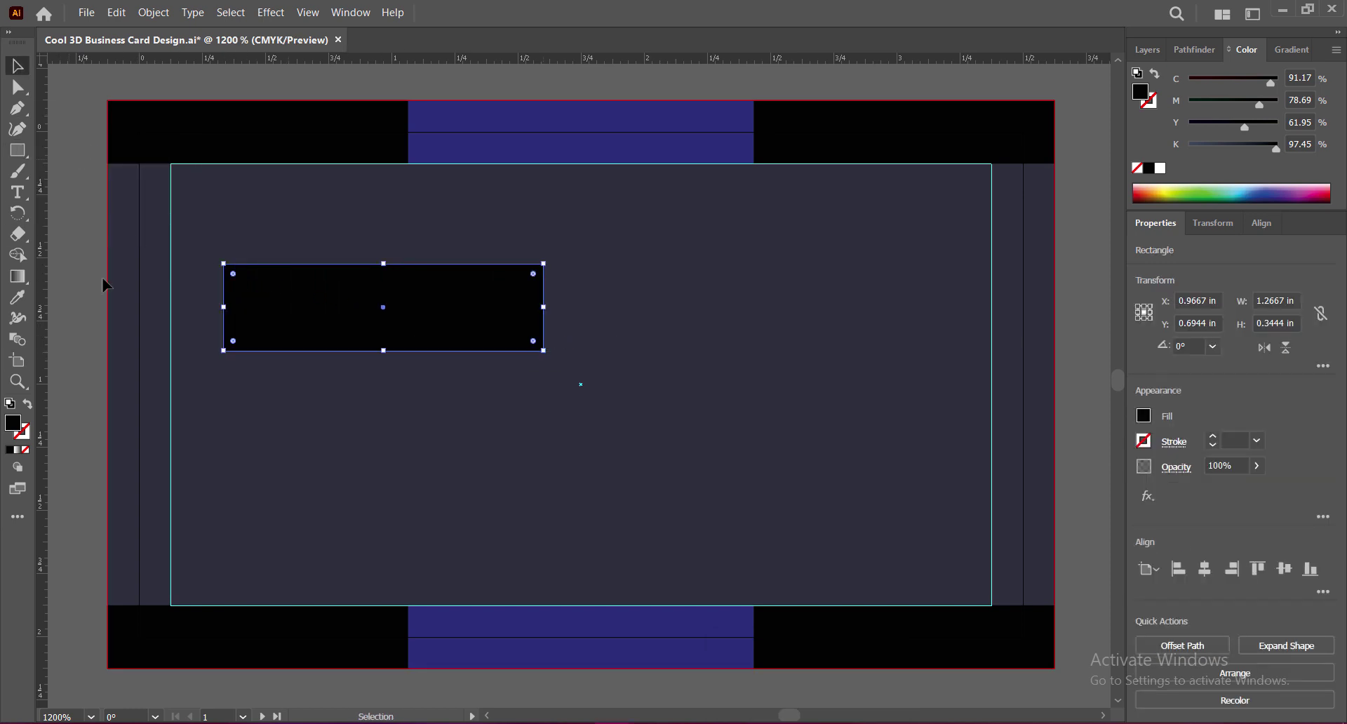
{"action": "double_click", "coordinate": [12, 422]}
{"action": "type", "text": "1A1A1E"}
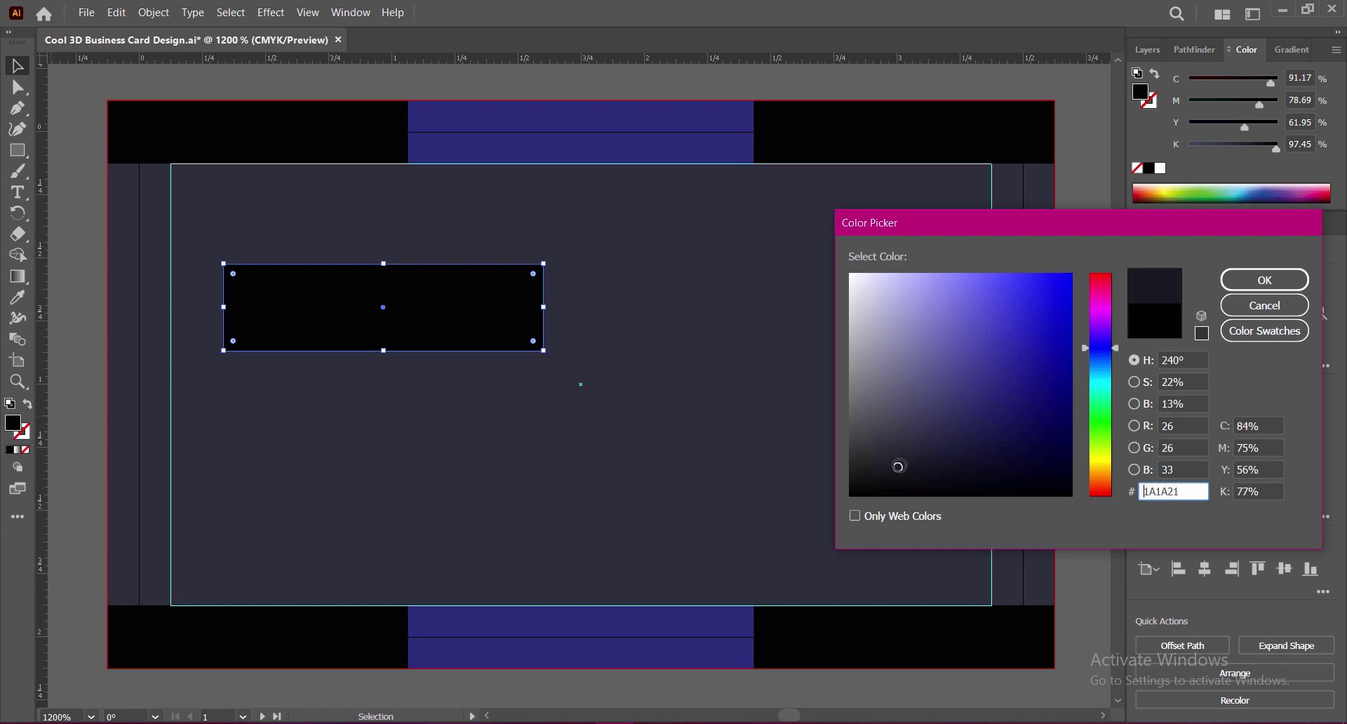
{"action": "left_click", "coordinate": [1264, 280]}
{"action": "left_click", "coordinate": [916, 368]}
{"action": "left_click", "coordinate": [394, 321]}
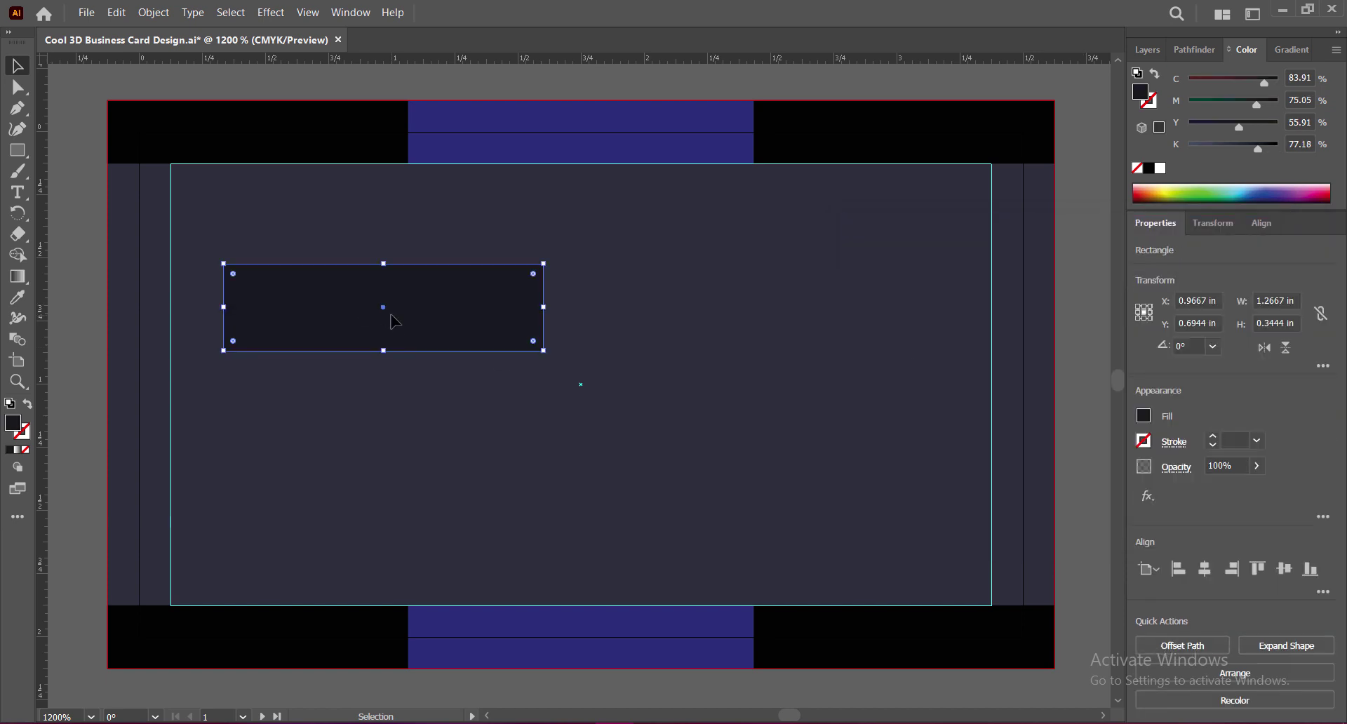
Adjust the rectangle's fill to a near-black grey (#161616)
{"action": "double_click", "coordinate": [13, 424]}
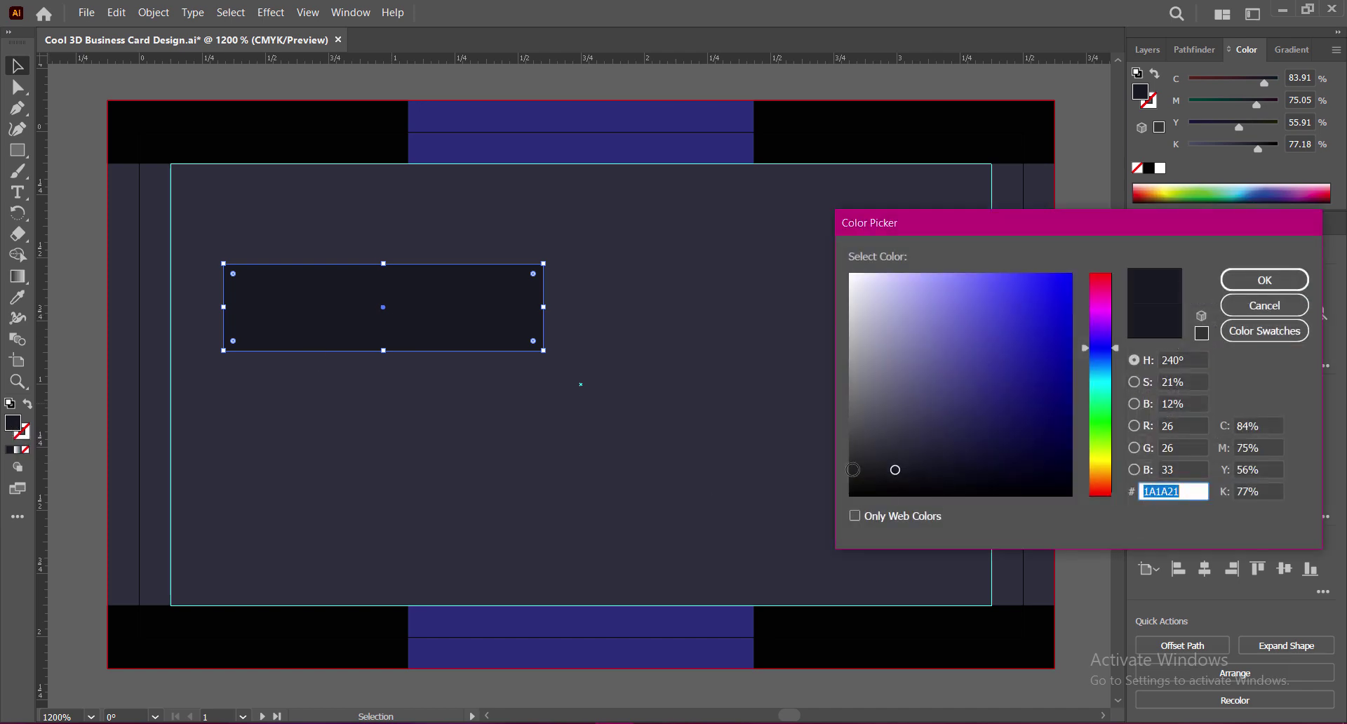
{"action": "left_click", "coordinate": [853, 462]}
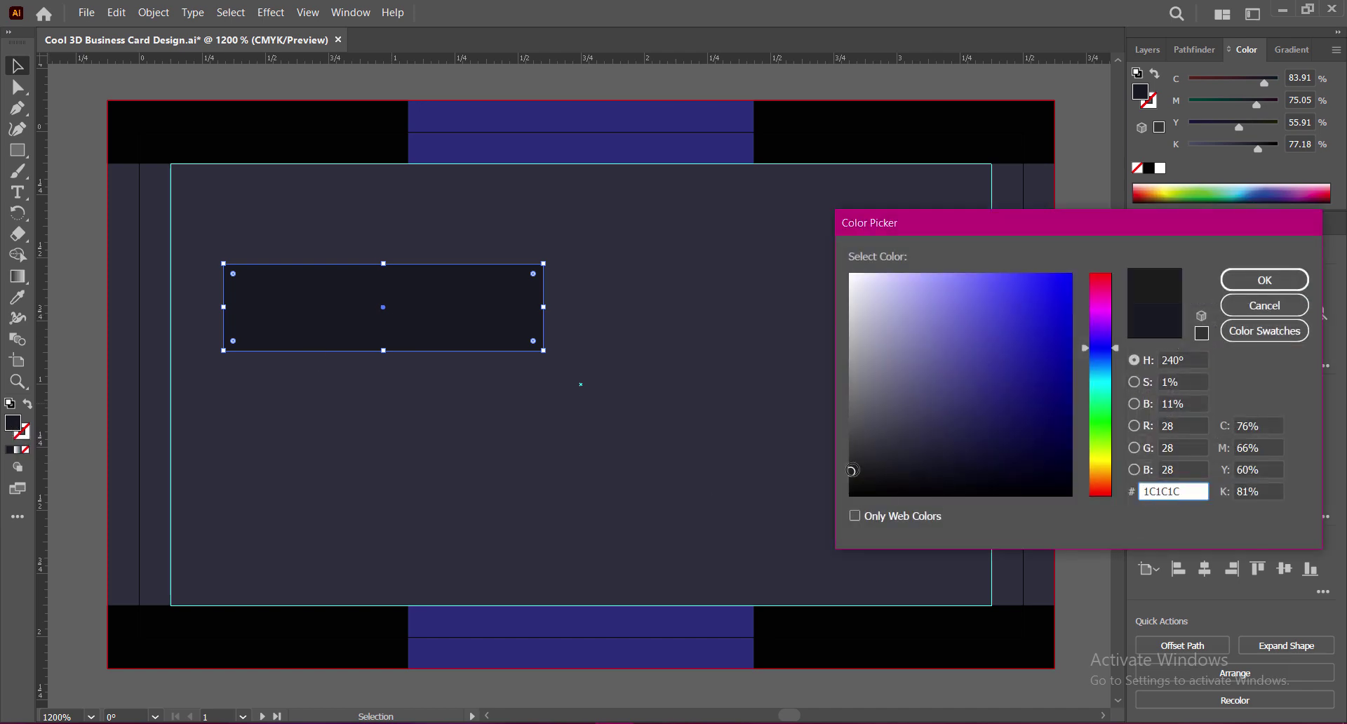
{"action": "left_click", "coordinate": [1264, 280]}
{"action": "double_click", "coordinate": [13, 423]}
{"action": "left_click", "coordinate": [855, 481]}
{"action": "left_click", "coordinate": [854, 489]}
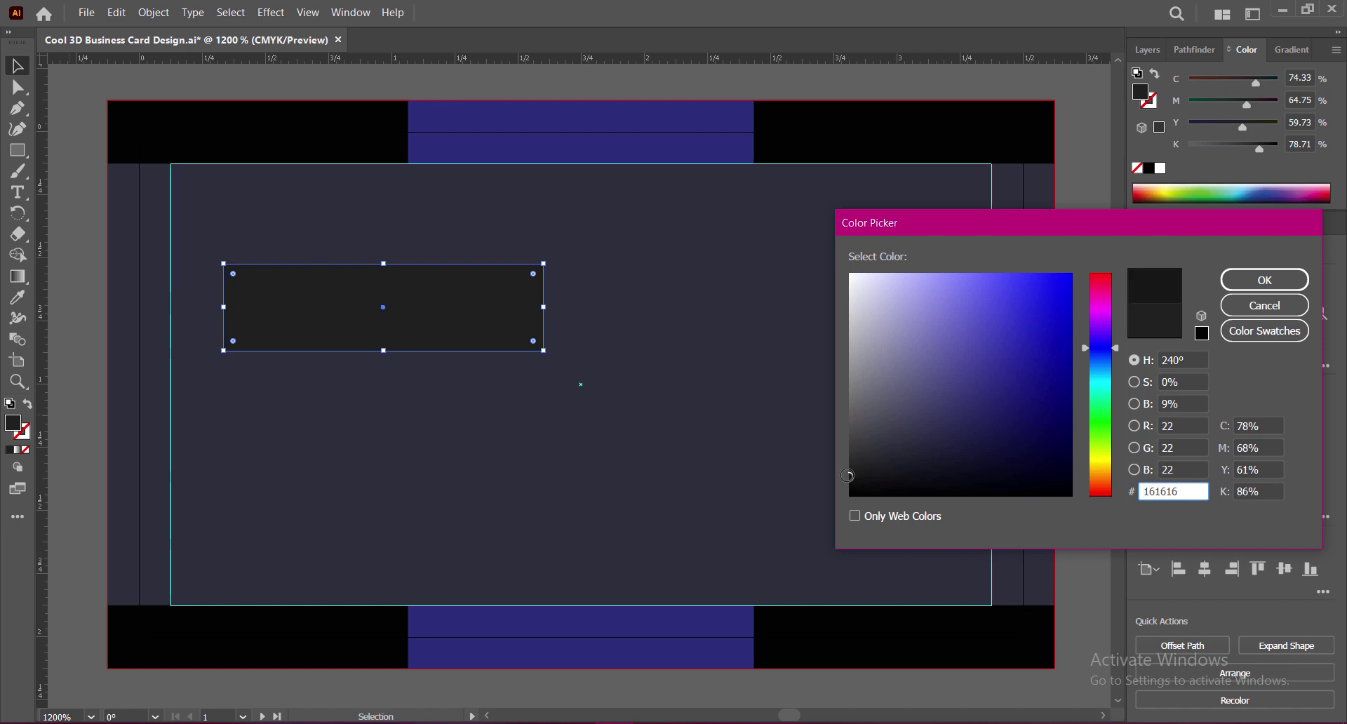
{"action": "left_click", "coordinate": [1264, 280]}
{"action": "left_click", "coordinate": [1092, 356]}
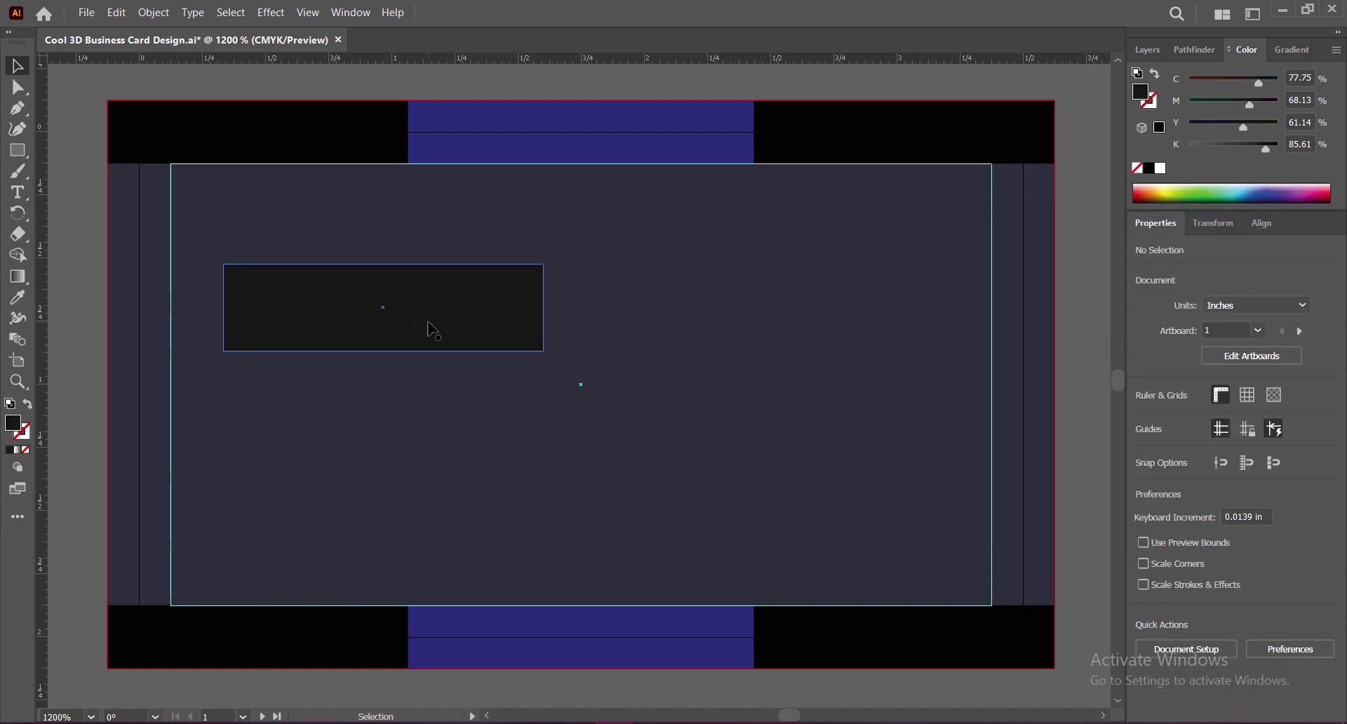
{"action": "left_click", "coordinate": [432, 330]}
{"action": "double_click", "coordinate": [13, 424]}
{"action": "left_click", "coordinate": [850, 469]}
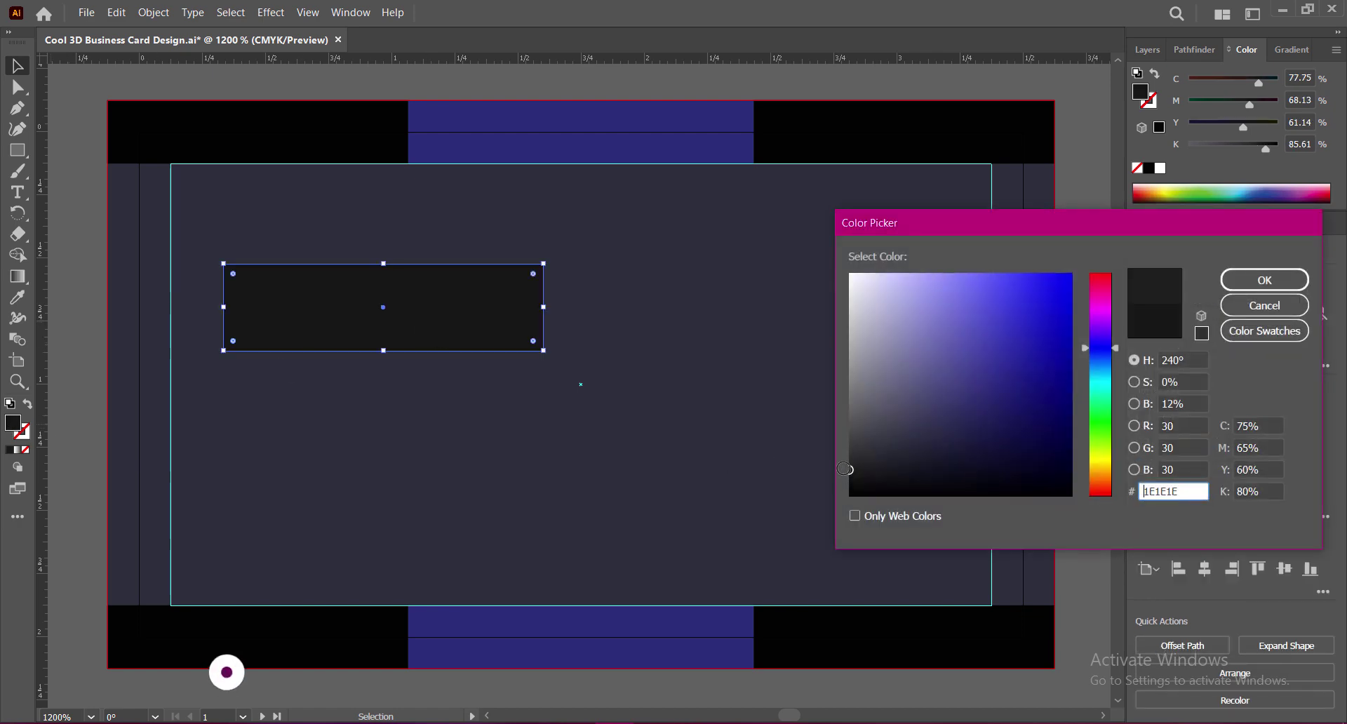
Move the dark grey rectangle up to the card's left edge and darken its fill slightly
{"action": "left_click", "coordinate": [1264, 280]}
{"action": "left_click_drag", "start_coordinate": [430, 324], "coordinate": [340, 284]}
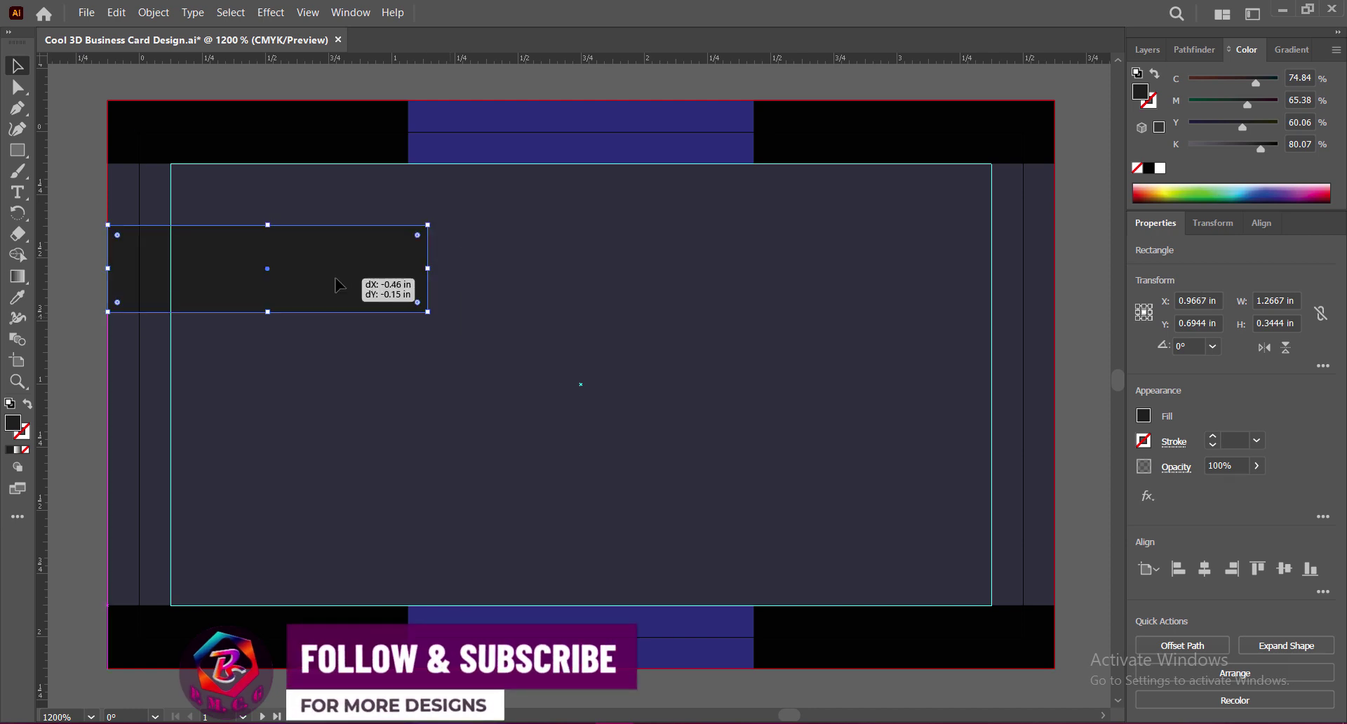
{"action": "double_click", "coordinate": [14, 425]}
{"action": "left_click", "coordinate": [850, 480]}
{"action": "left_click", "coordinate": [1264, 280]}
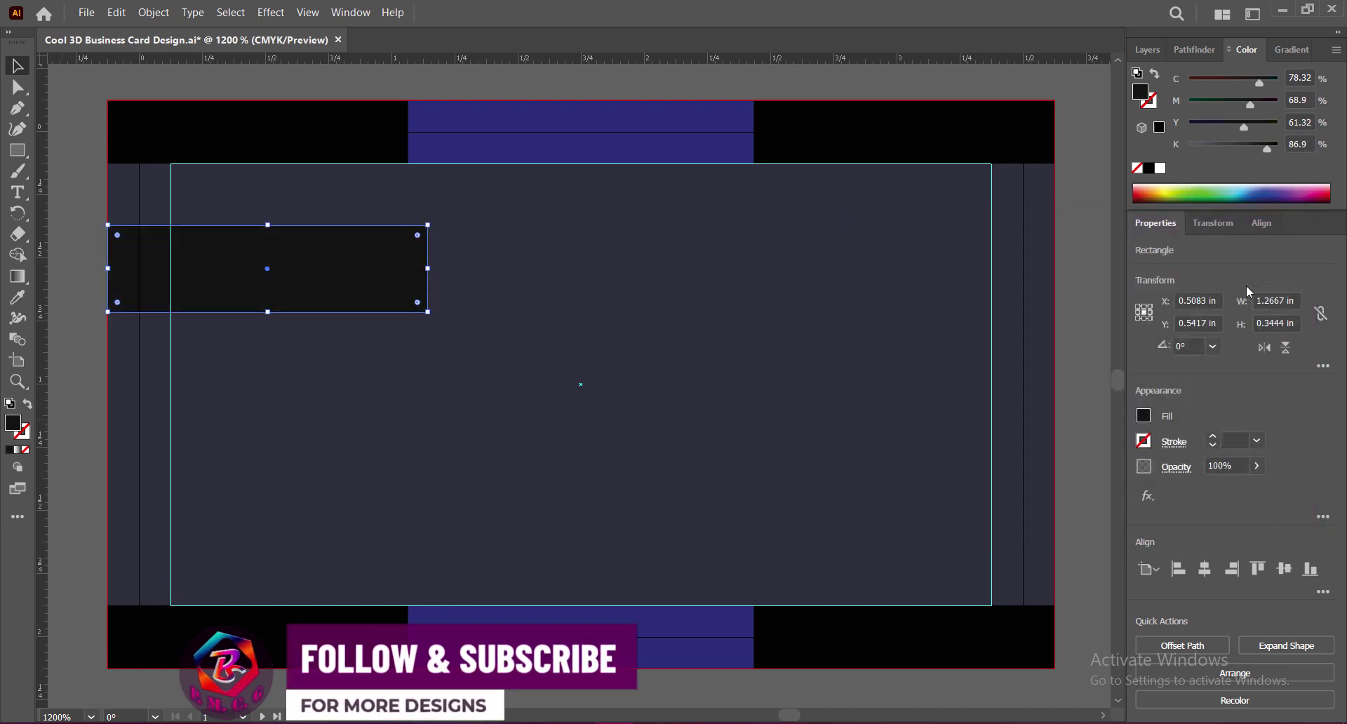
{"action": "left_click", "coordinate": [1083, 341]}
Copy the dark band to the card's right side
{"action": "left_click", "coordinate": [288, 280]}
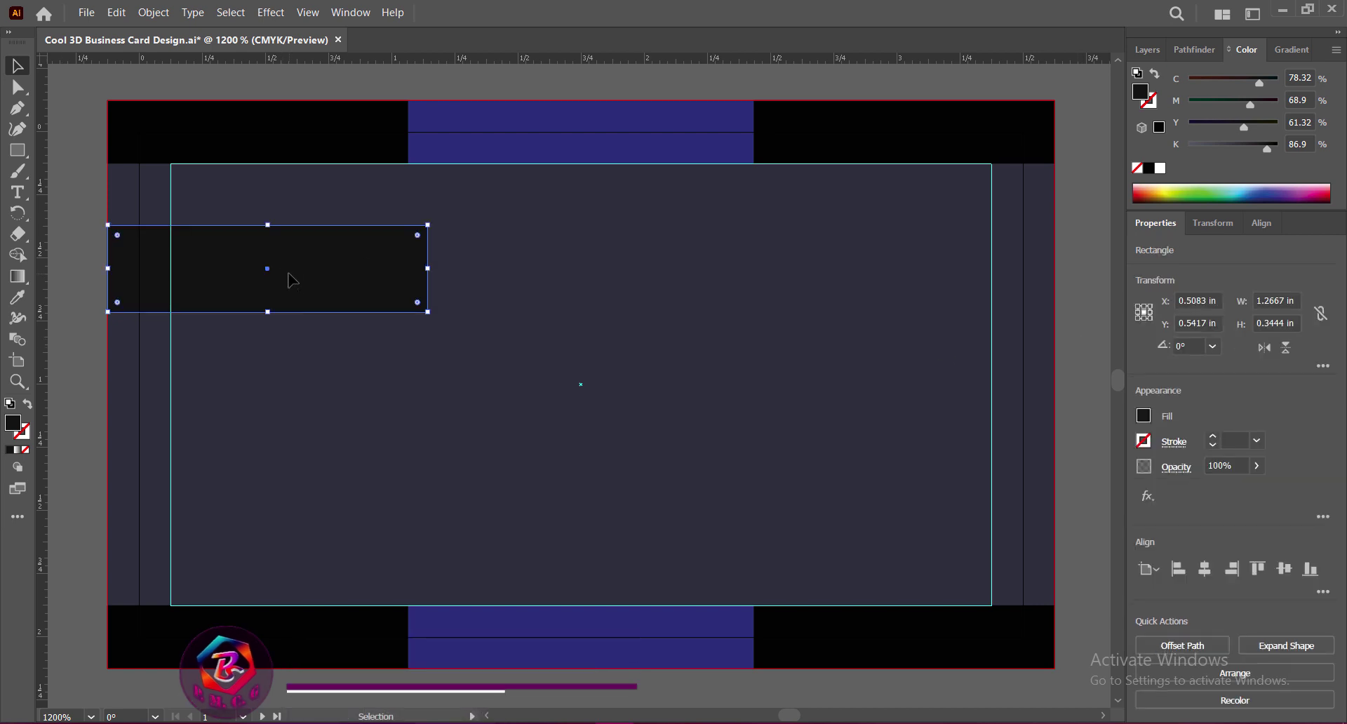
{"action": "left_click_drag", "start_coordinate": [309, 280], "coordinate": [777, 283]}
{"action": "left_click_drag", "start_coordinate": [667, 290], "coordinate": [824, 288]}
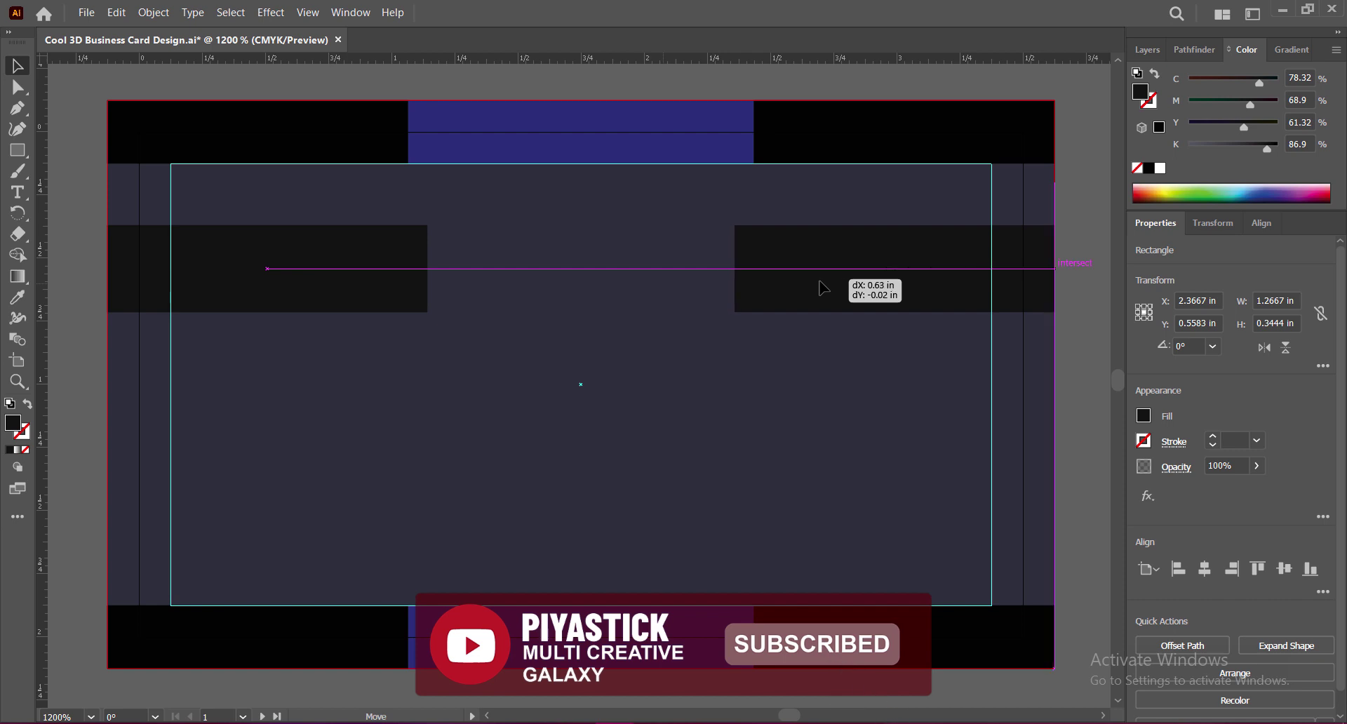
{"action": "left_click", "coordinate": [376, 279]}
{"action": "left_click", "coordinate": [1086, 398]}
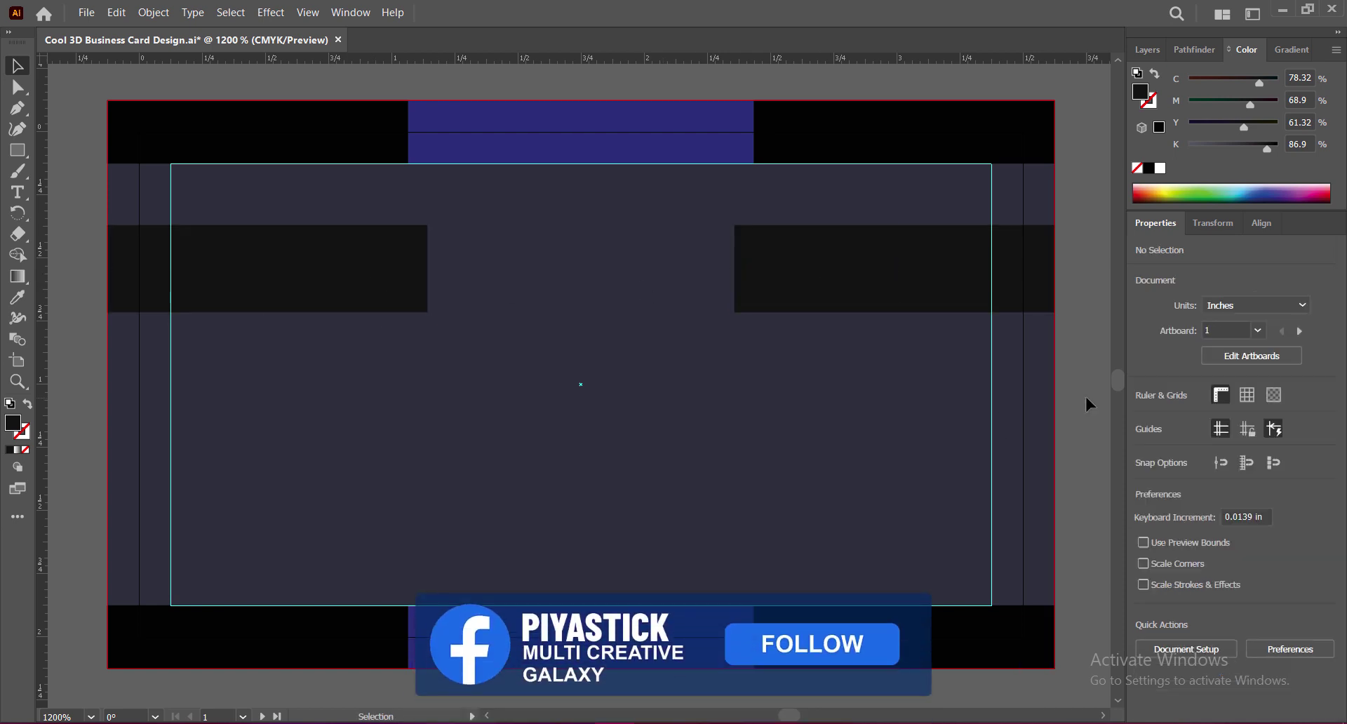
Duplicate the band, narrow it to 0.9806 in, and centre it slightly lower between the bands
{"action": "mouse_move", "coordinate": [784, 296]}
{"action": "left_mouse_down"}
{"action": "mouse_move", "coordinate": [670, 360]}
{"action": "mouse_move", "coordinate": [501, 405]}
{"action": "left_mouse_up"}
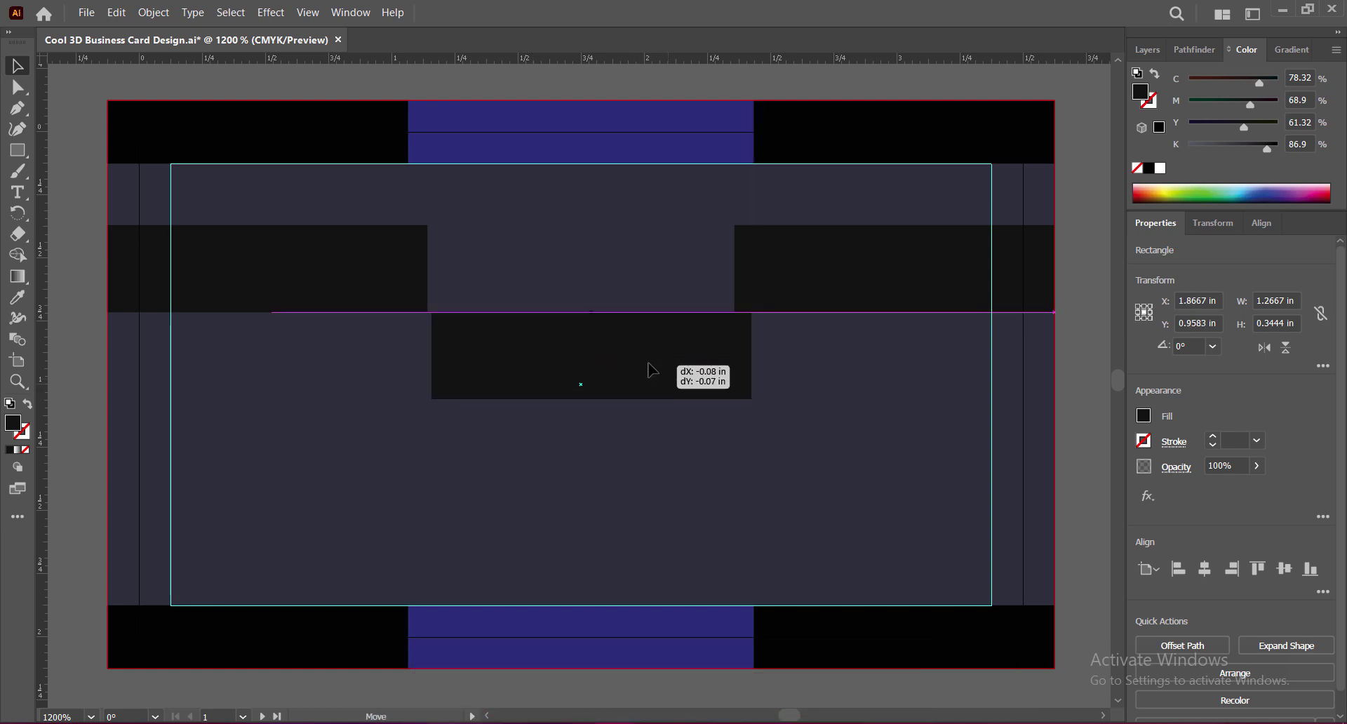
{"action": "left_click_drag", "start_coordinate": [662, 390], "coordinate": [642, 371]}
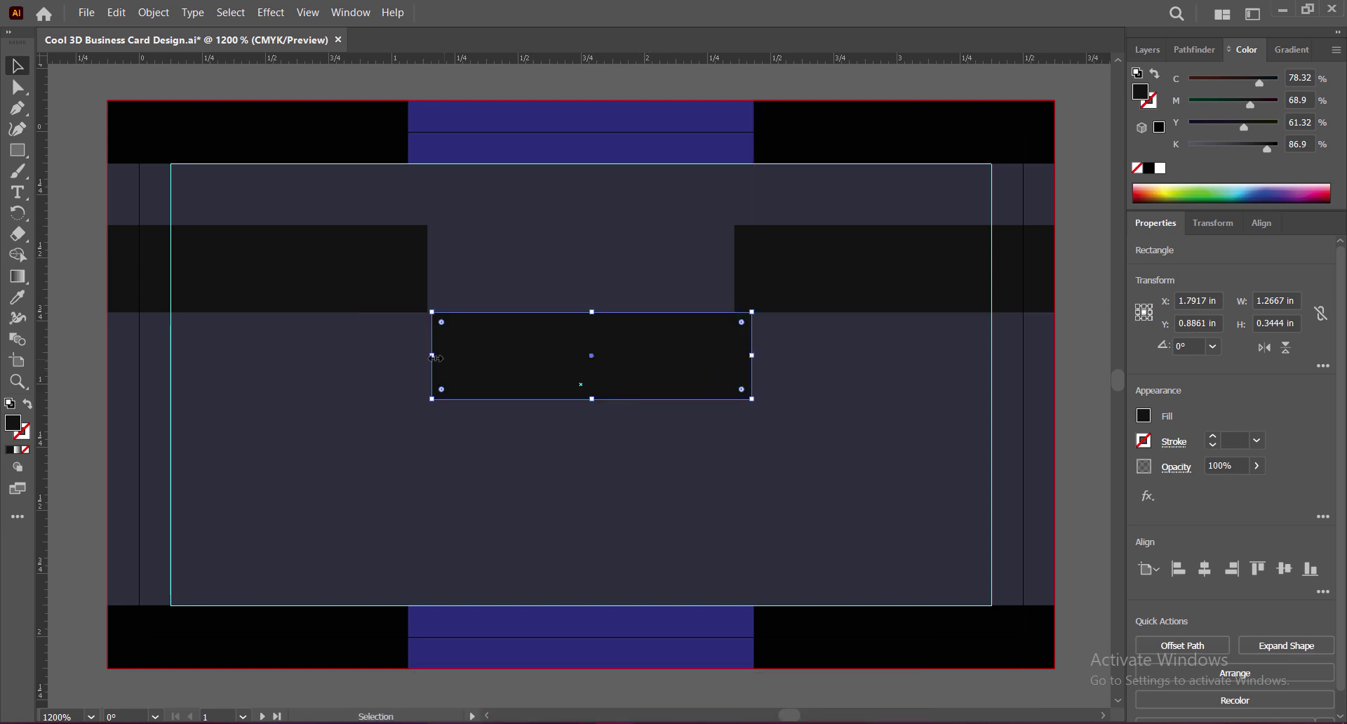
{"action": "left_click_drag", "start_coordinate": [433, 357], "coordinate": [469, 356]}
{"action": "left_click_drag", "start_coordinate": [752, 356], "coordinate": [716, 357]}
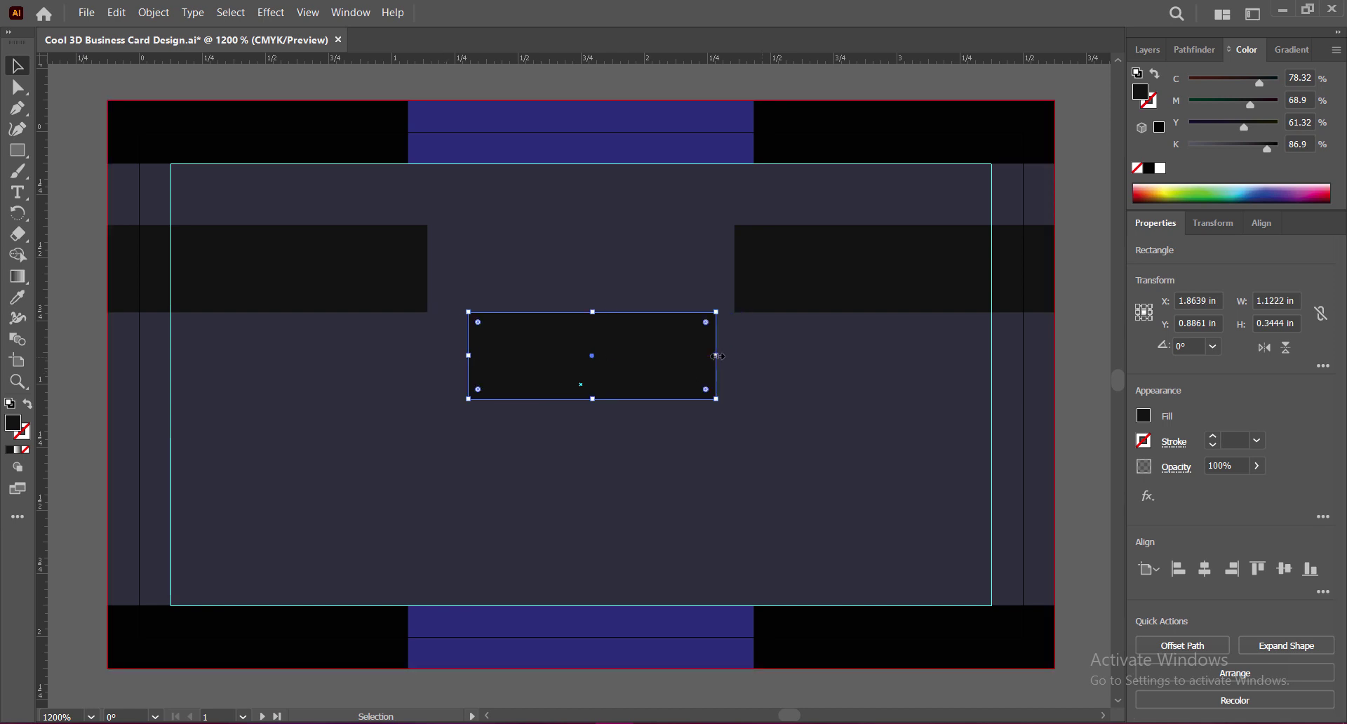
{"action": "left_click_drag", "start_coordinate": [636, 379], "coordinate": [621, 330]}
Draw a slanted left face joining the left band to the centre box and fill it near-black
{"action": "left_click", "coordinate": [1109, 515]}
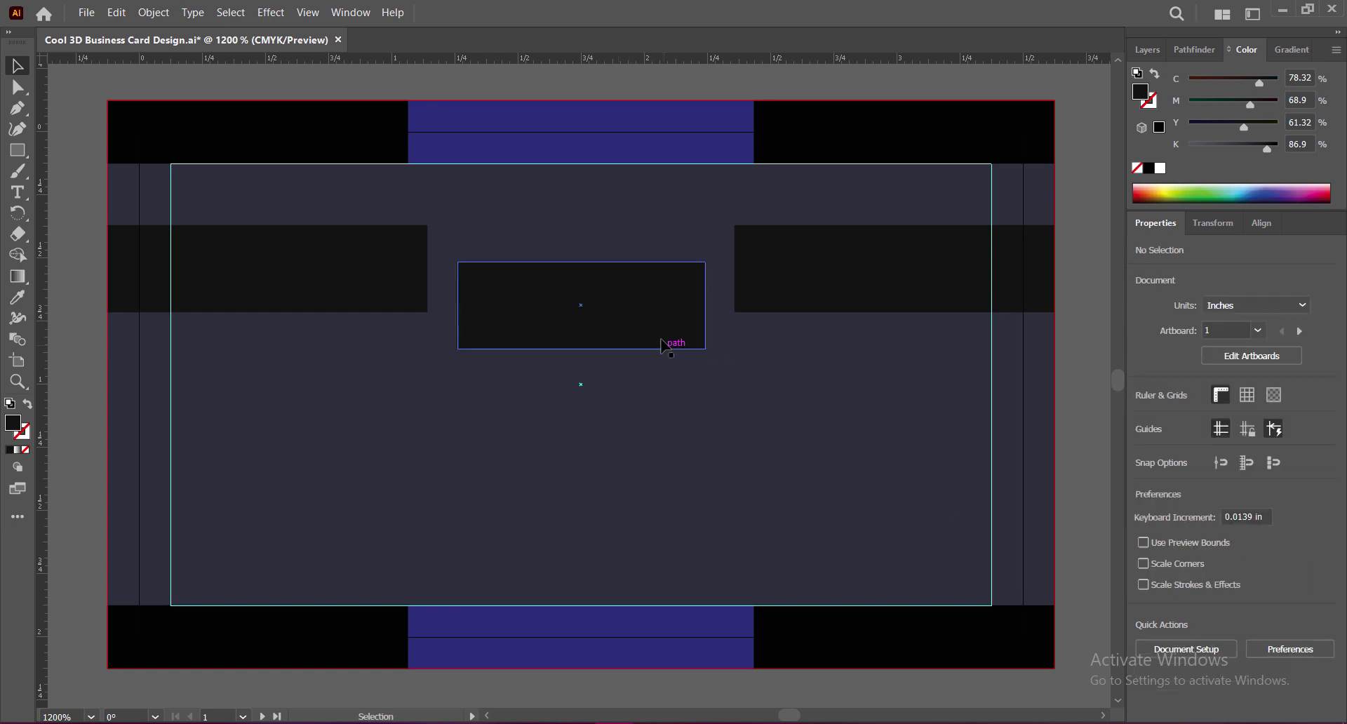
{"action": "left_click", "coordinate": [670, 343]}
{"action": "left_click", "coordinate": [1071, 445]}
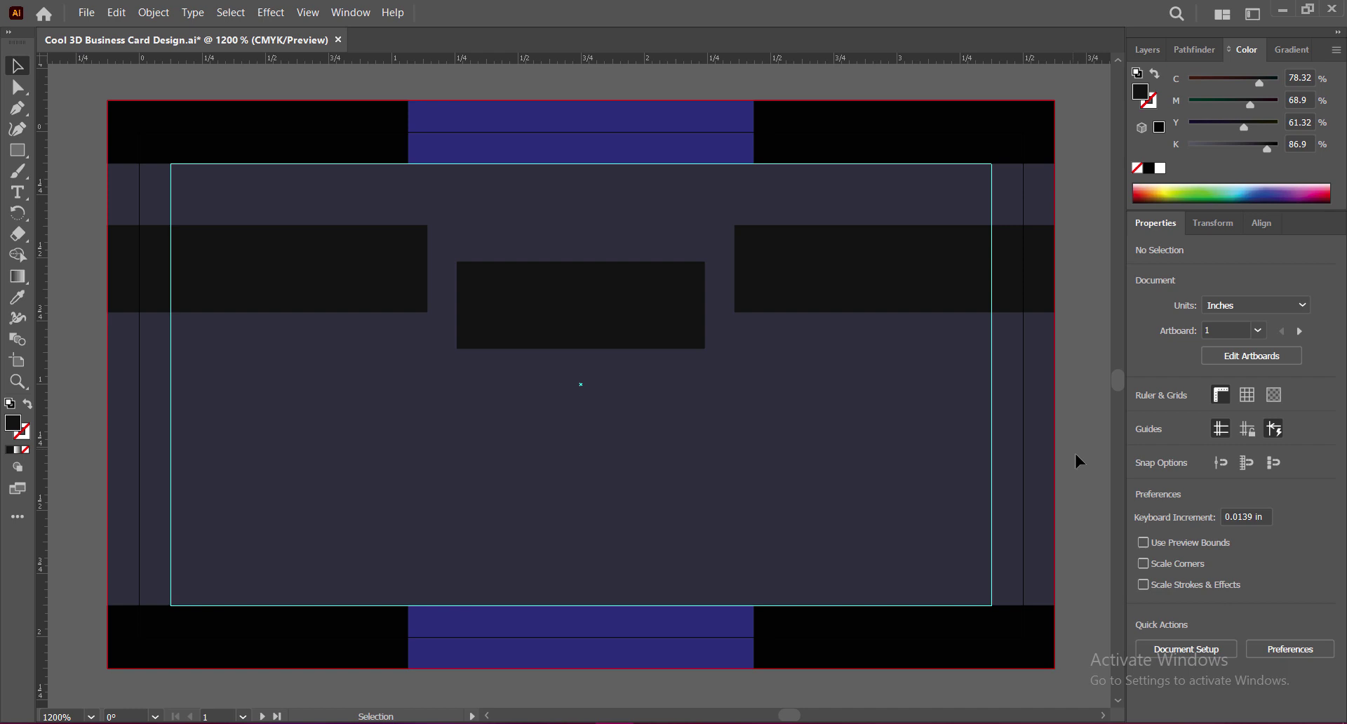
{"action": "key", "text": "p"}
{"action": "left_click", "coordinate": [427, 225]}
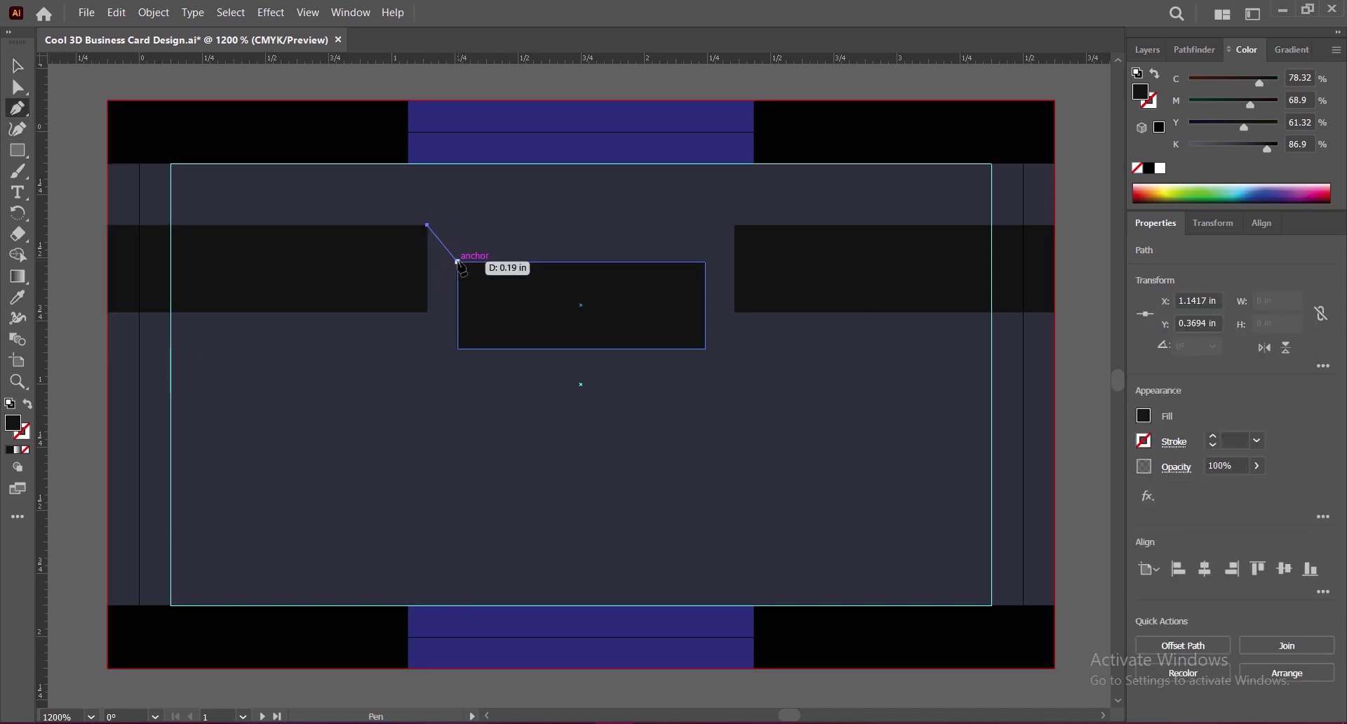
{"action": "left_click", "coordinate": [458, 262]}
{"action": "left_click", "coordinate": [458, 348]}
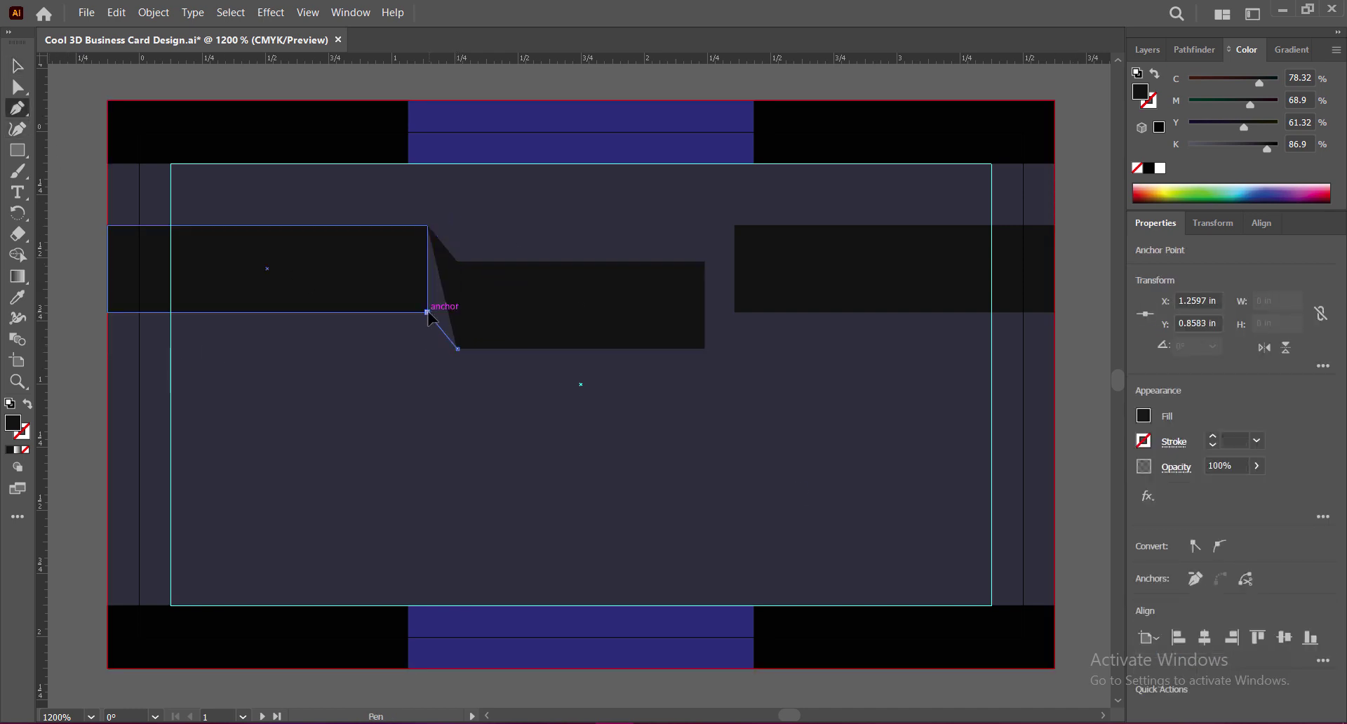
{"action": "left_click", "coordinate": [427, 311]}
{"action": "left_click", "coordinate": [427, 225]}
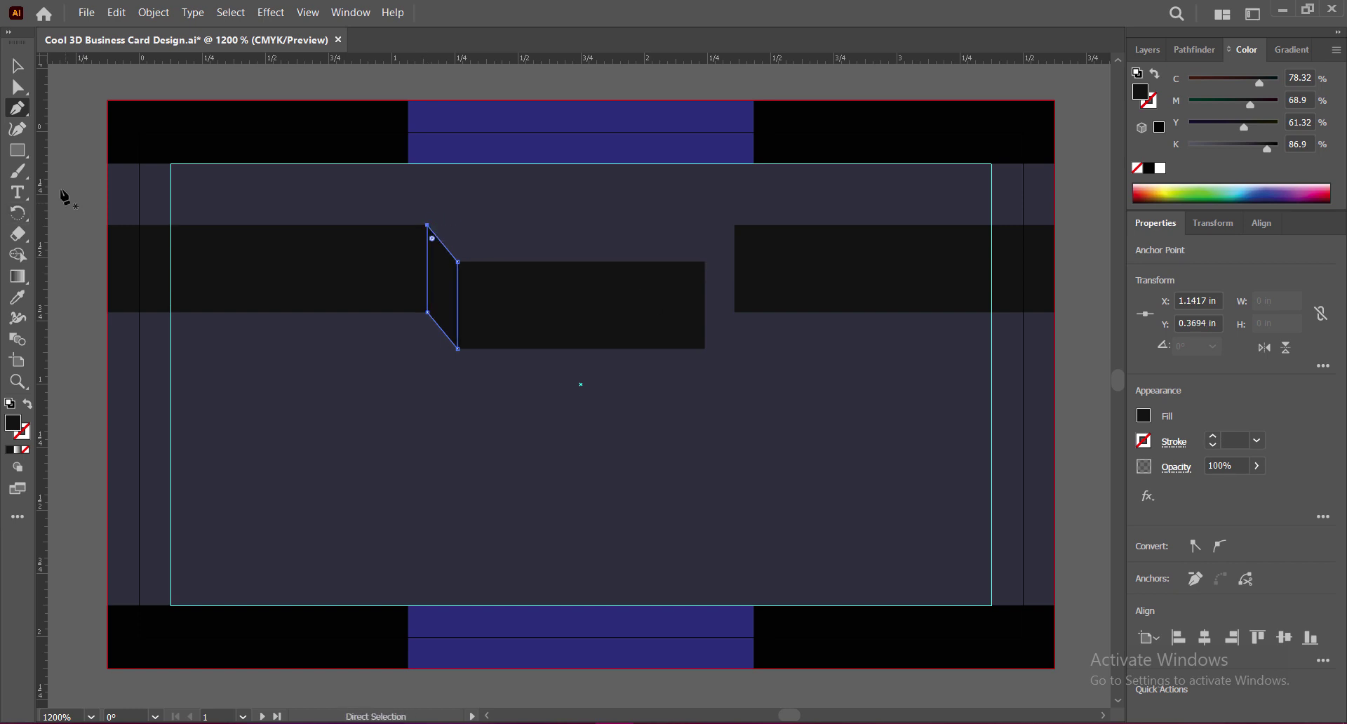
{"action": "key", "text": "v"}
{"action": "double_click", "coordinate": [18, 424]}
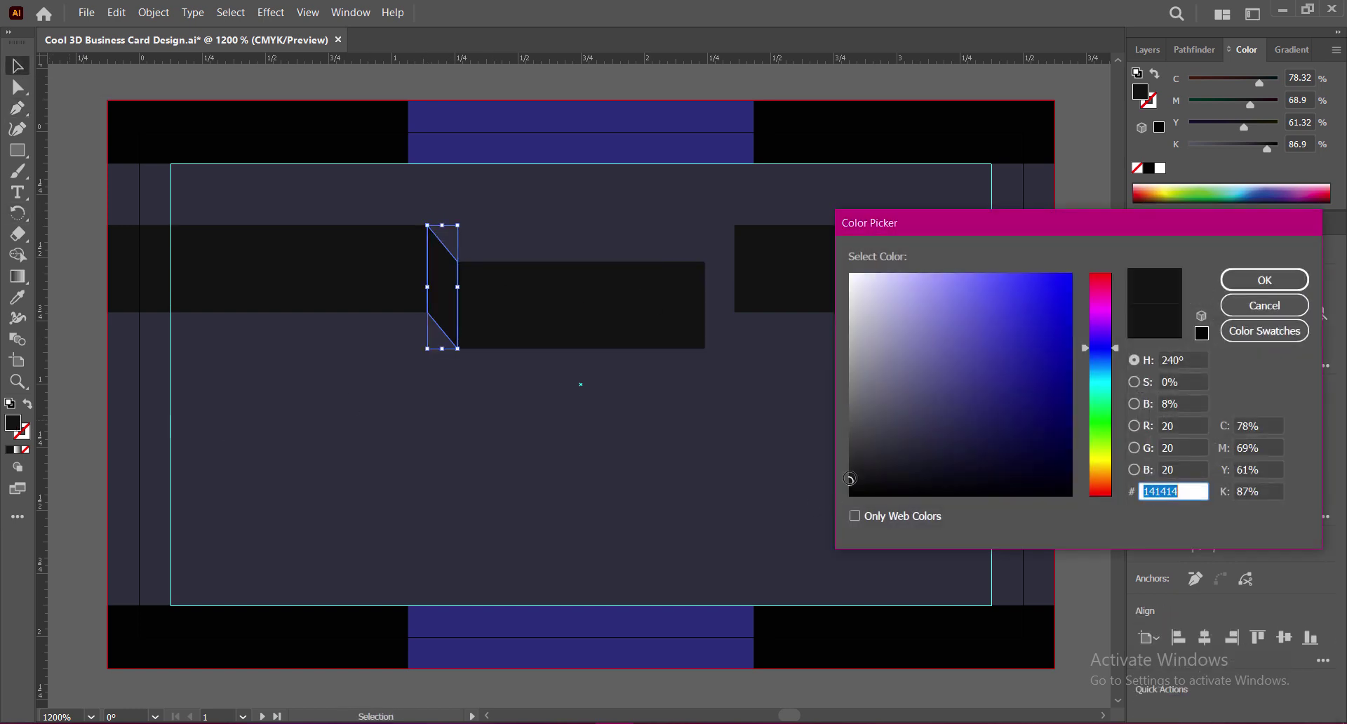
{"action": "left_click", "coordinate": [844, 472]}
{"action": "left_click", "coordinate": [1243, 282]}
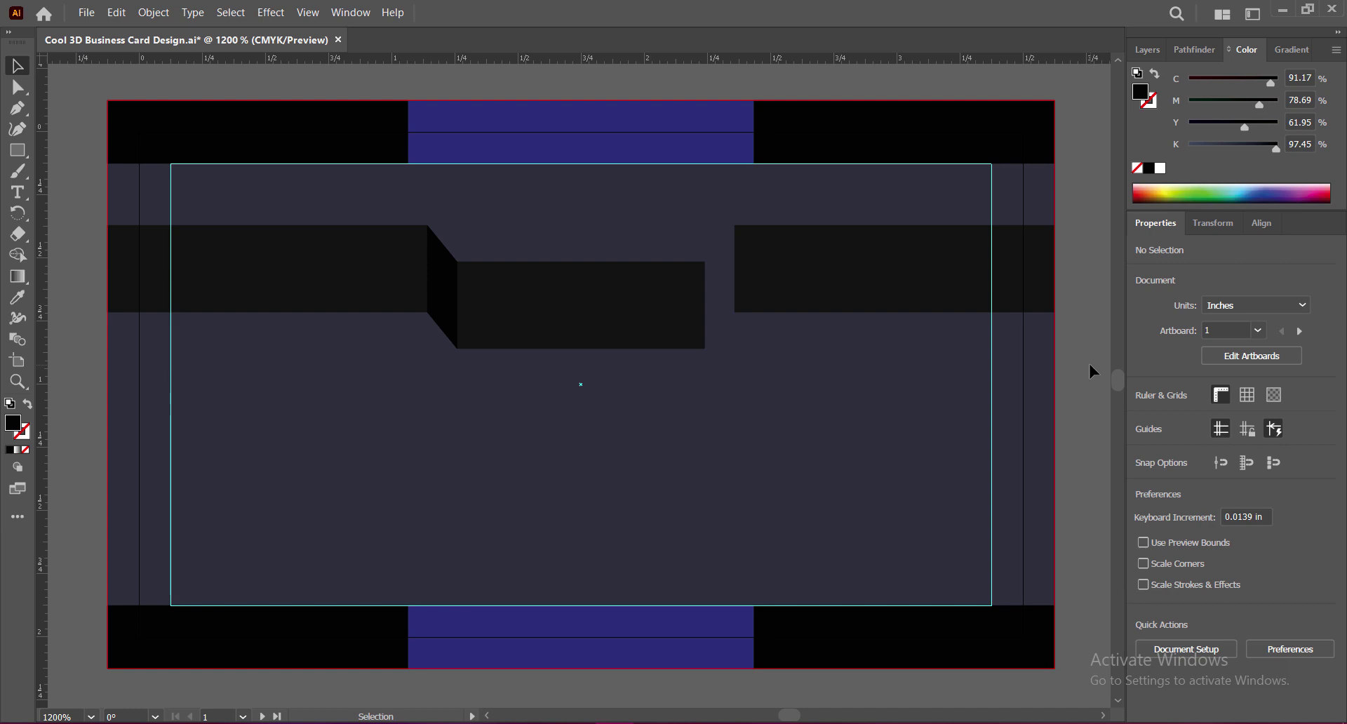
Draw the matching right face between the centre box and the right band, then save
{"action": "key", "text": "p"}
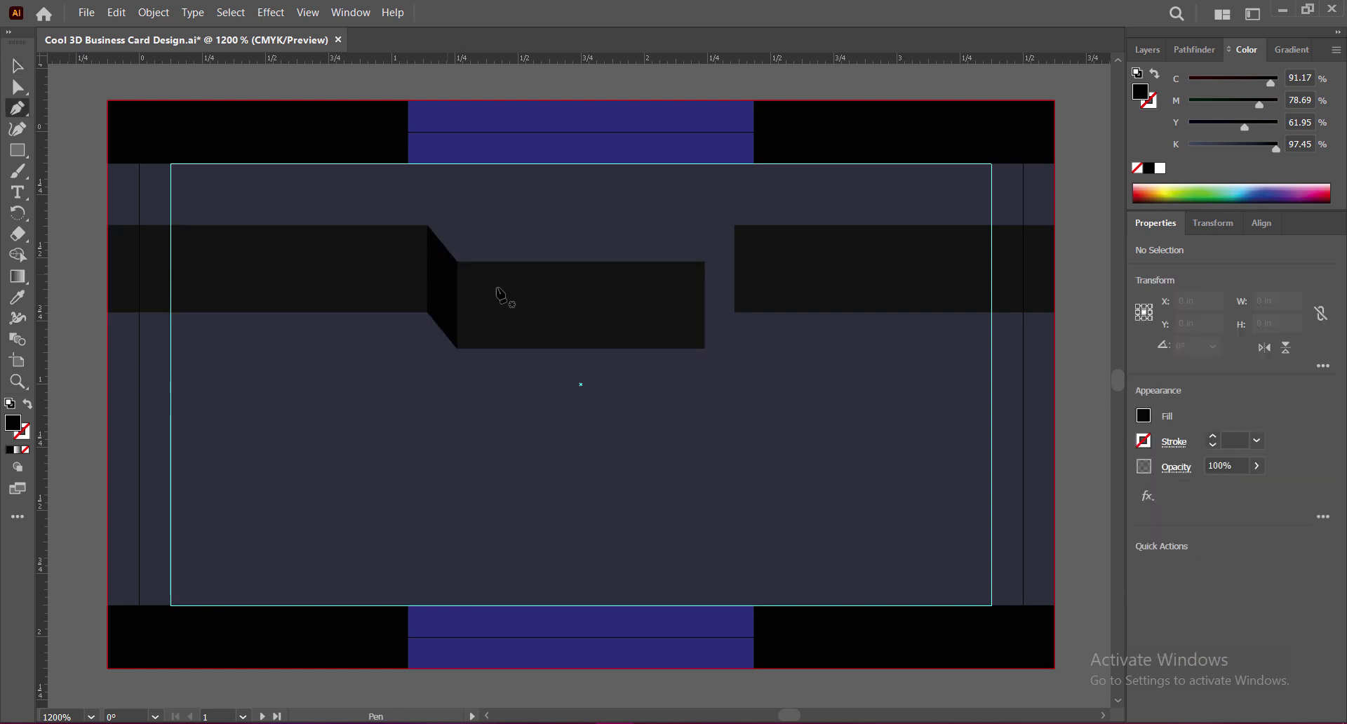
{"action": "left_click", "coordinate": [704, 261]}
{"action": "left_click", "coordinate": [735, 225]}
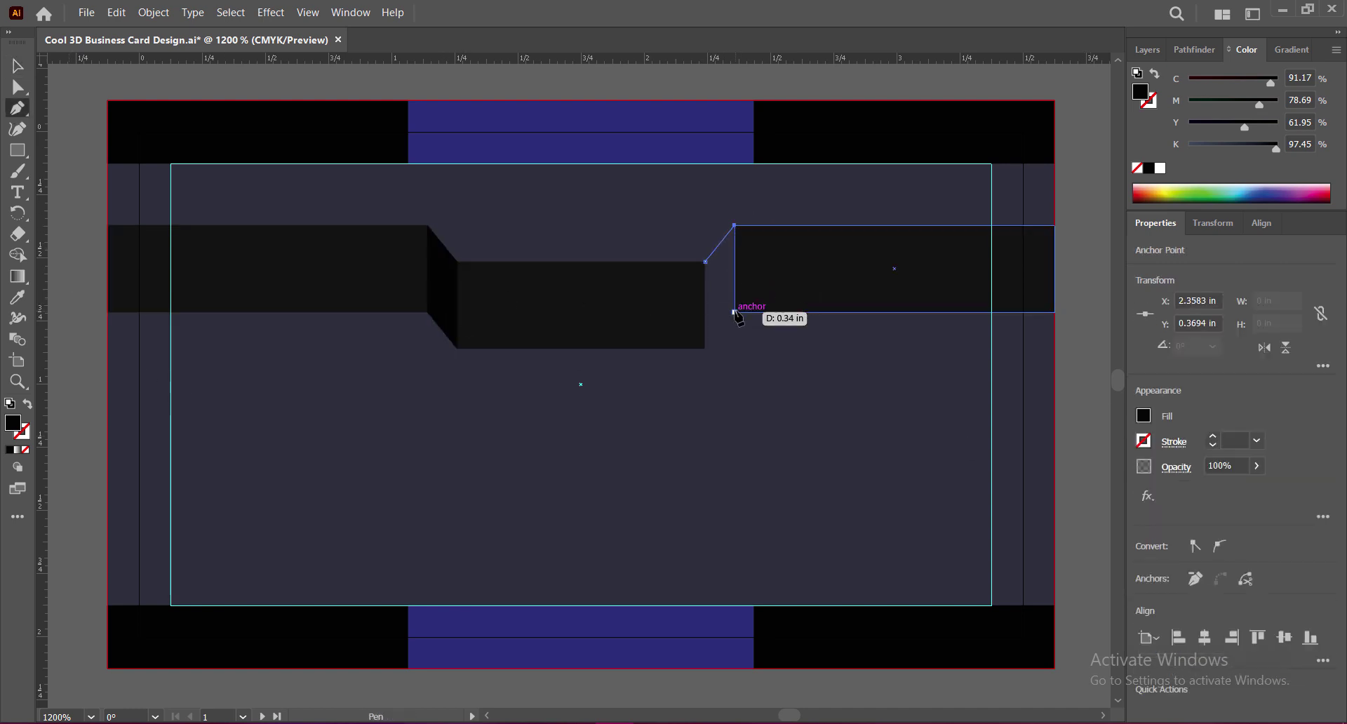
{"action": "left_click", "coordinate": [735, 312]}
{"action": "left_click", "coordinate": [705, 348]}
{"action": "left_click", "coordinate": [705, 261]}
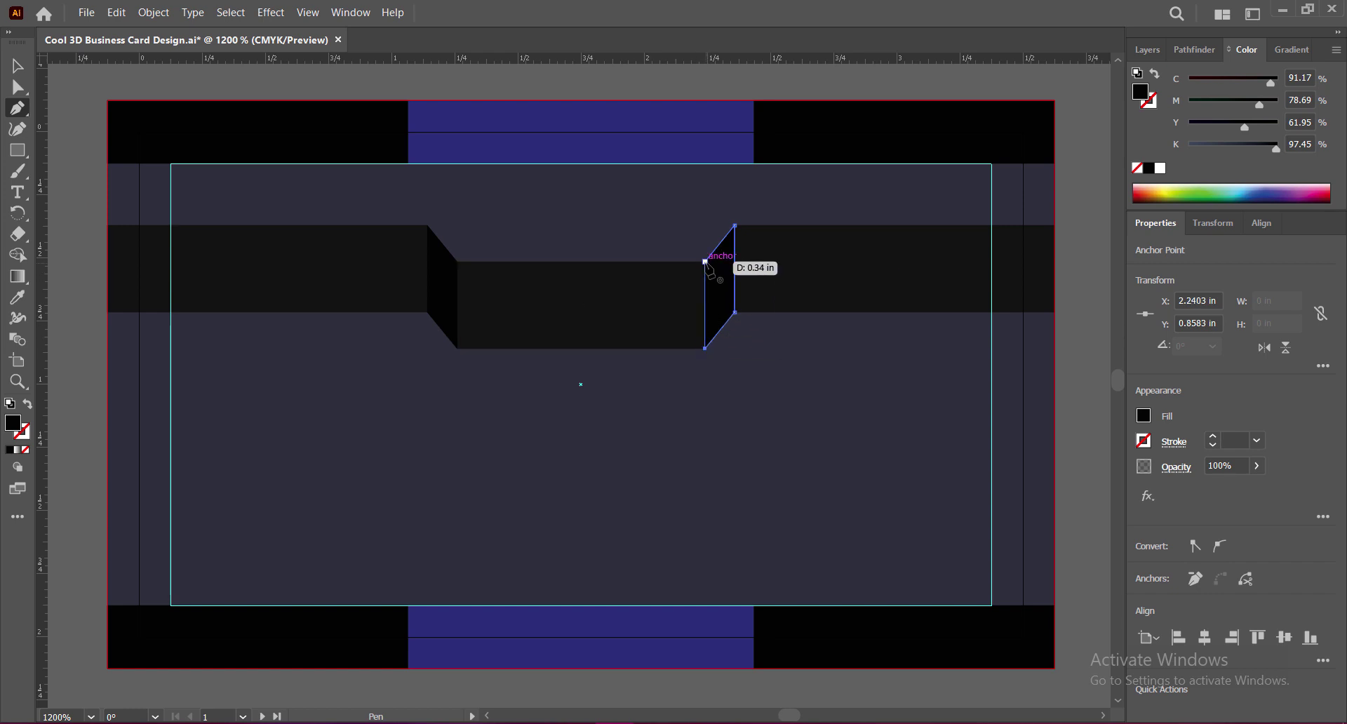
{"action": "left_click", "coordinate": [16, 66]}
{"action": "left_click", "coordinate": [1072, 362]}
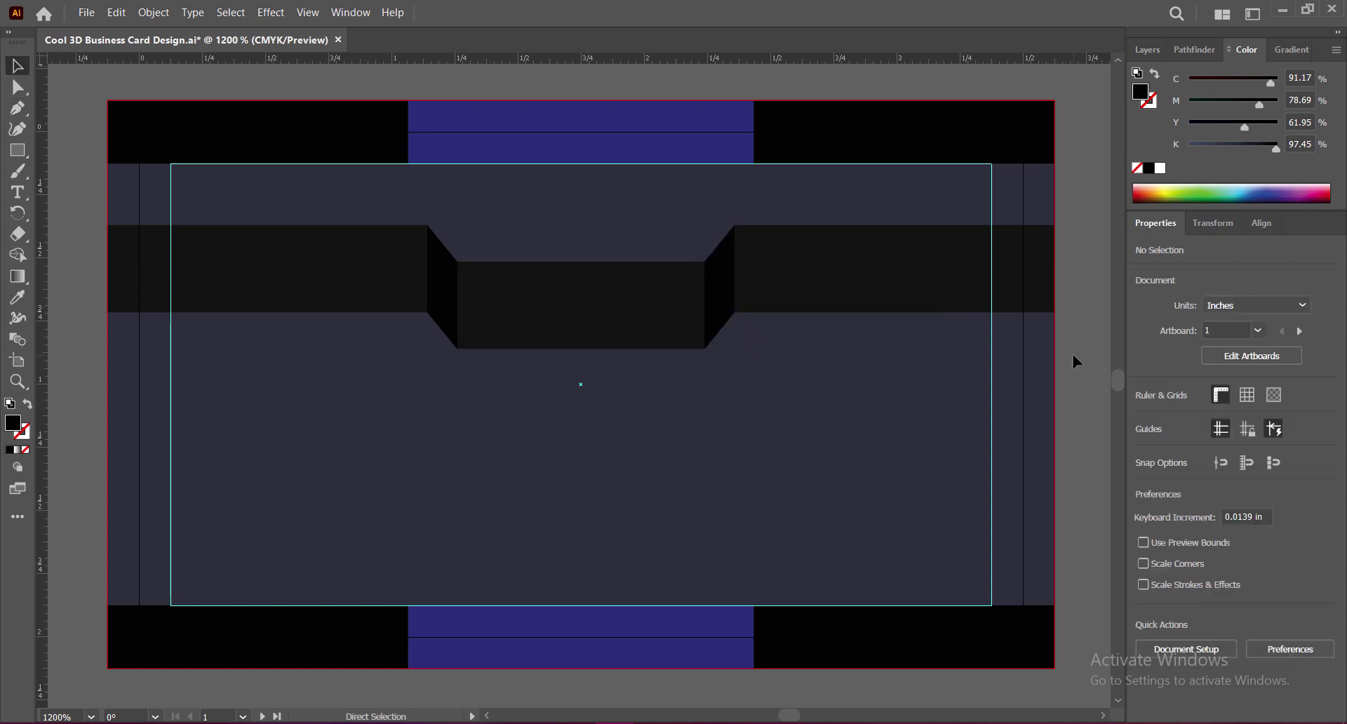
{"action": "key", "text": "ctrl+s"}
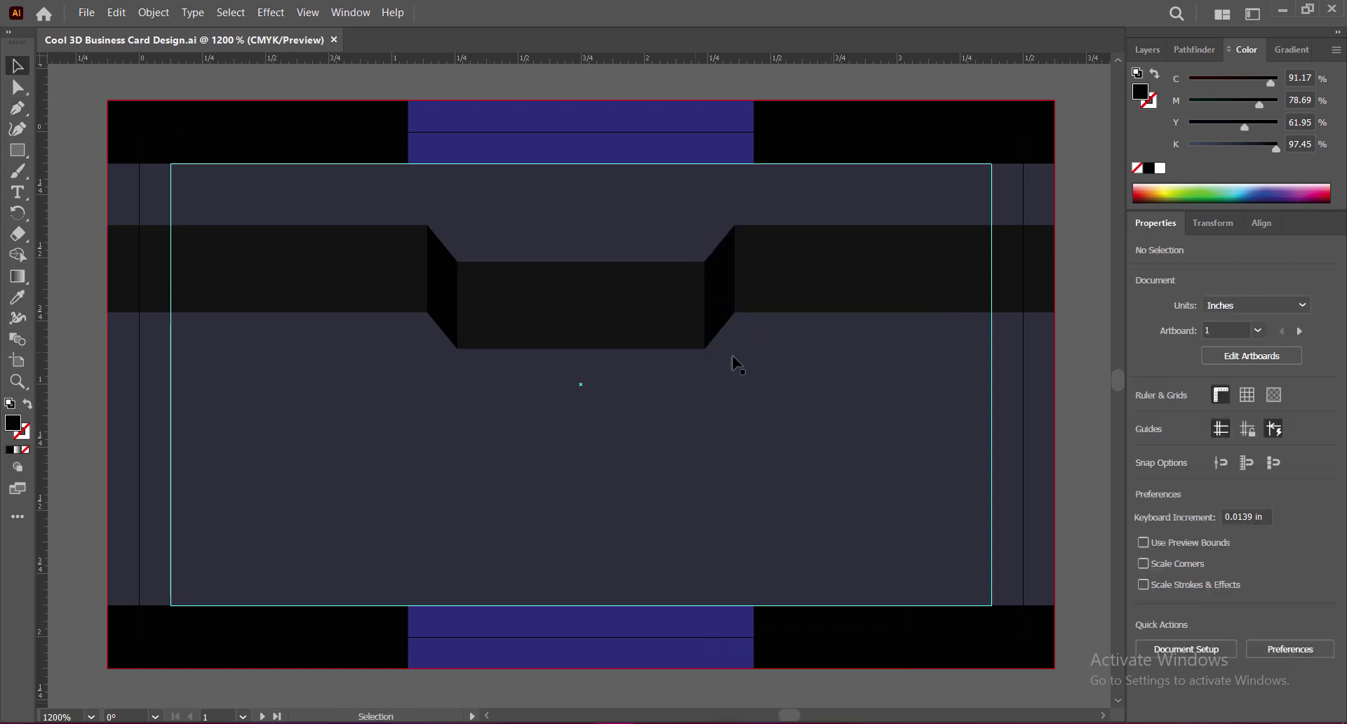
Alt-drag a copy of the right band below it and fill the copy pure black
{"action": "left_click_drag", "start_coordinate": [833, 282], "coordinate": [829, 395]}
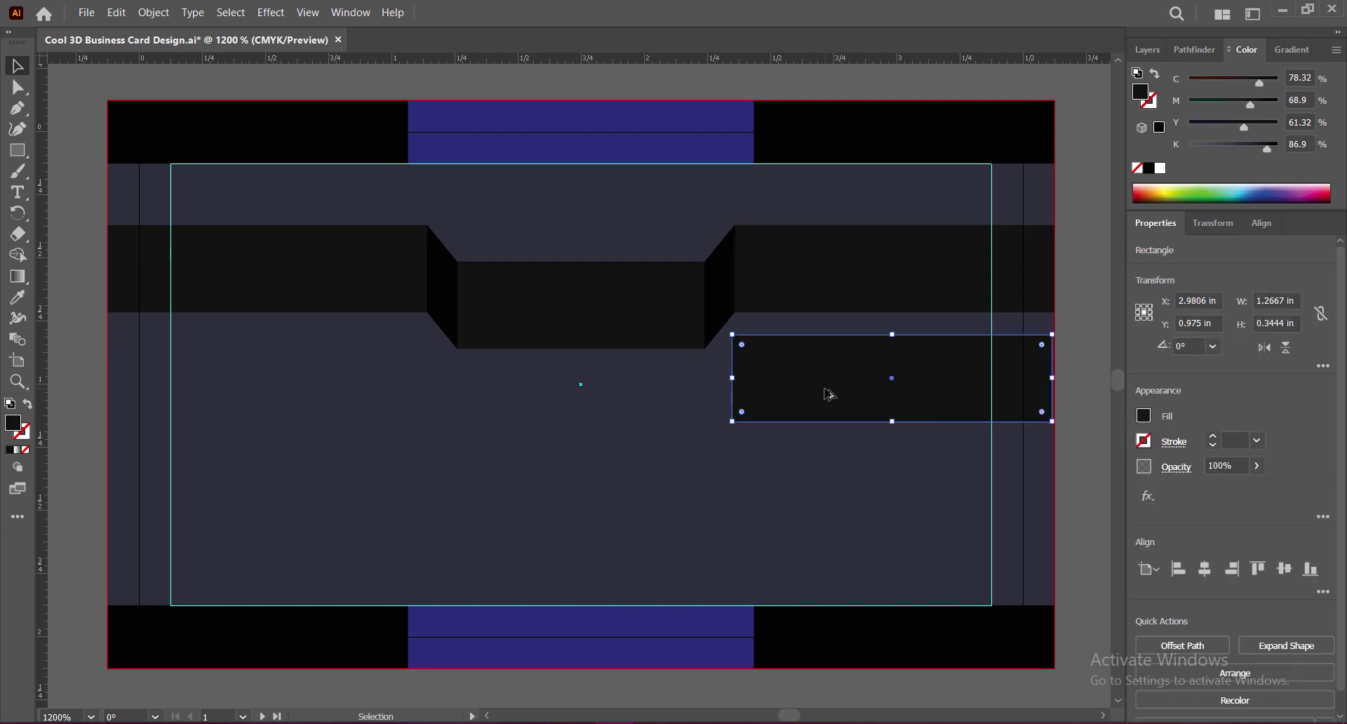
{"action": "double_click", "coordinate": [12, 423]}
{"action": "left_click", "coordinate": [852, 486]}
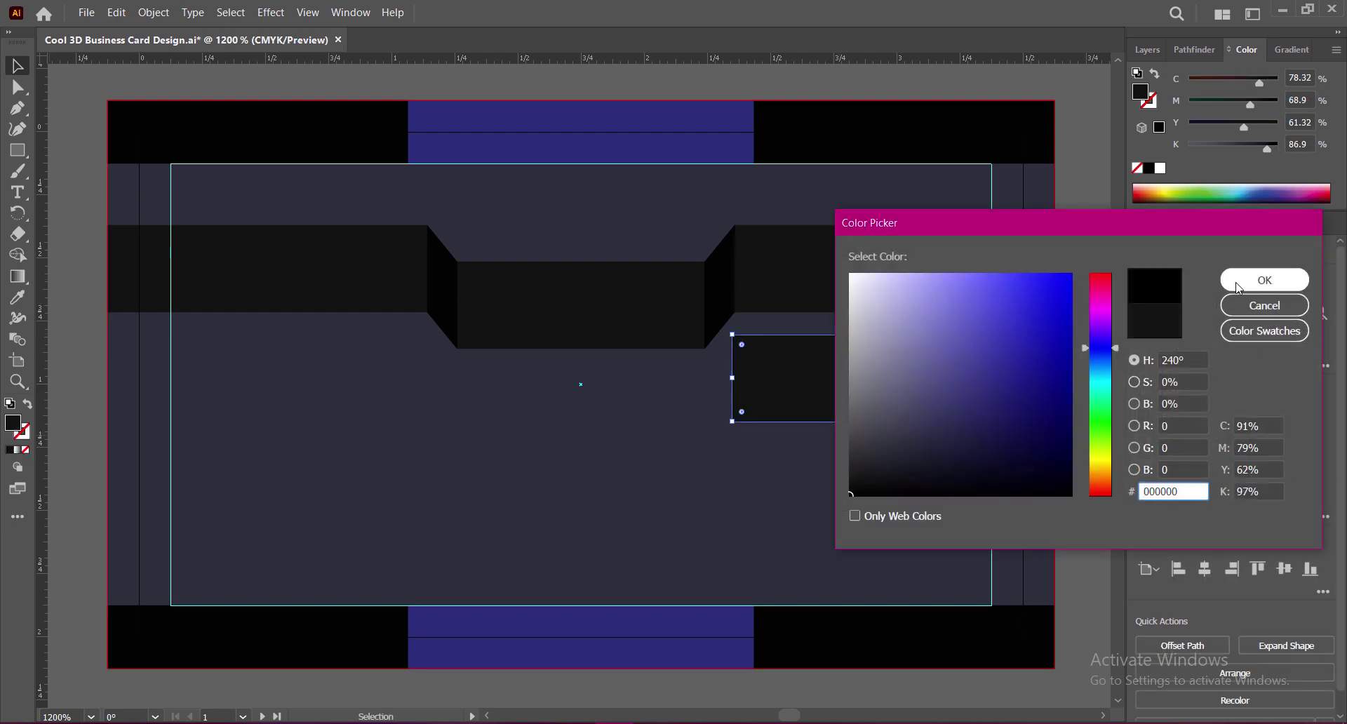
{"action": "left_click", "coordinate": [1245, 279]}
{"action": "left_click_drag", "start_coordinate": [840, 406], "coordinate": [840, 358]}
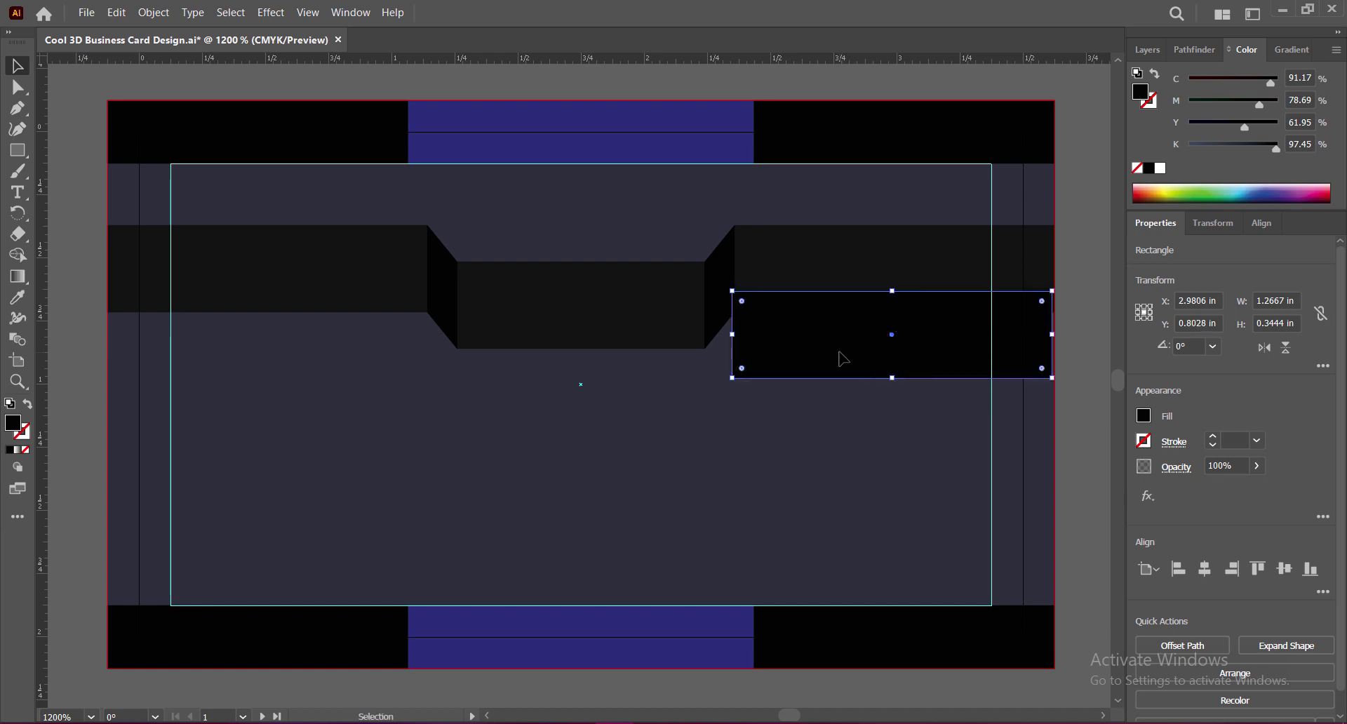
Send the black copy backward and fit it just behind and below the right band
{"action": "right_click", "coordinate": [823, 350]}
{"action": "mouse_move", "coordinate": [869, 626]}
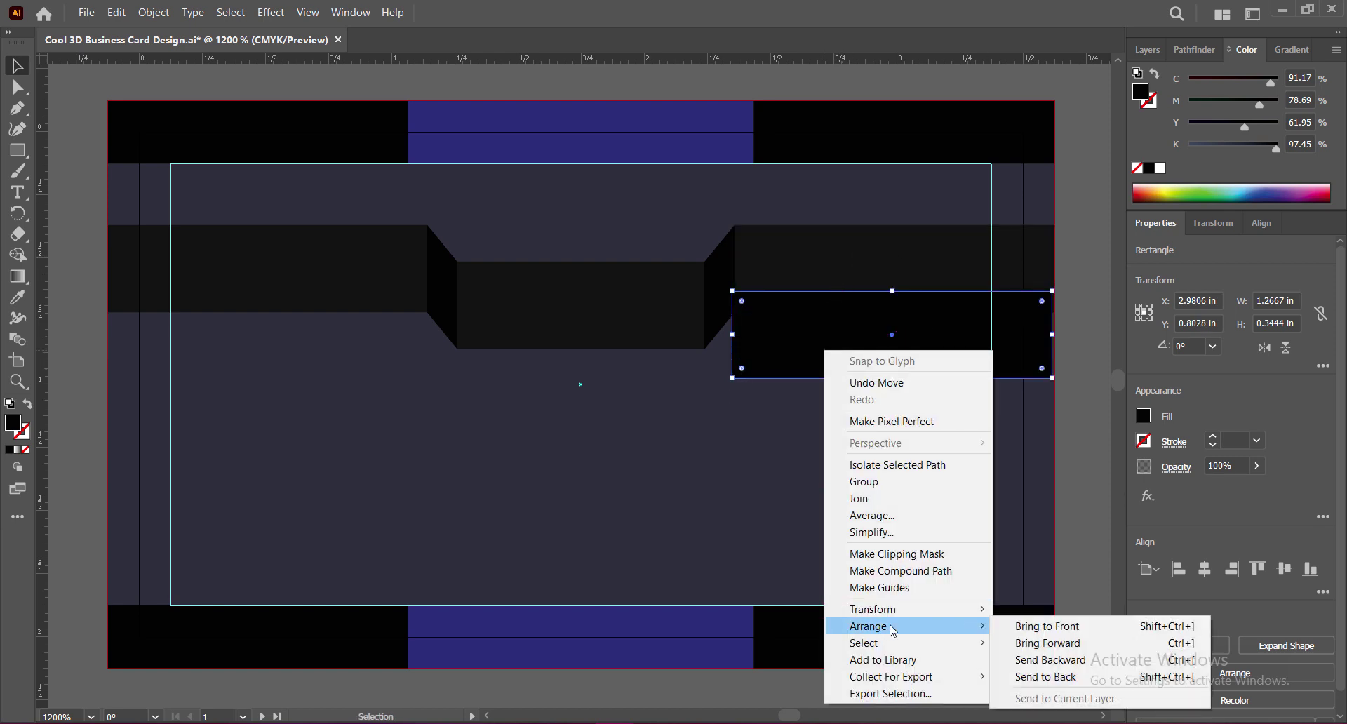
{"action": "left_click", "coordinate": [1043, 668]}
{"action": "left_click_drag", "start_coordinate": [935, 360], "coordinate": [934, 316]}
{"action": "left_click_drag", "start_coordinate": [734, 290], "coordinate": [718, 294]}
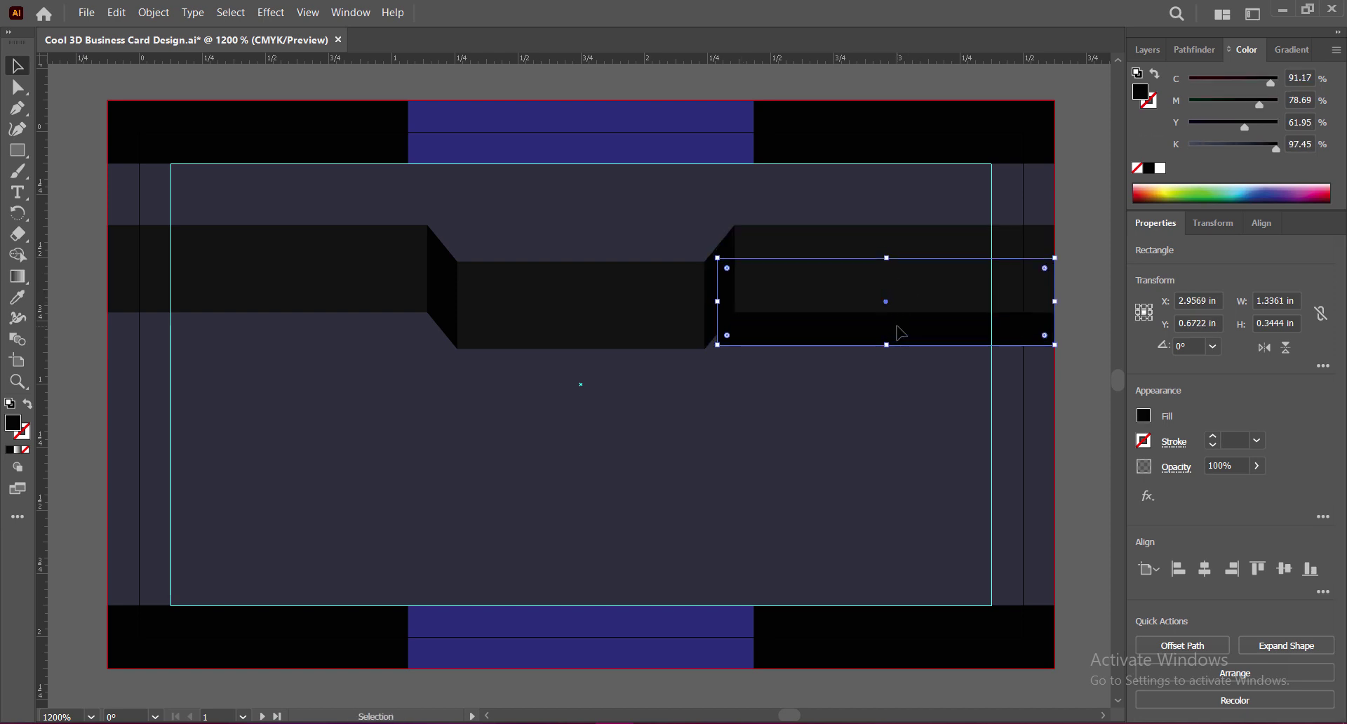
{"action": "left_click_drag", "start_coordinate": [898, 331], "coordinate": [898, 334]}
{"action": "left_click_drag", "start_coordinate": [717, 296], "coordinate": [711, 299]}
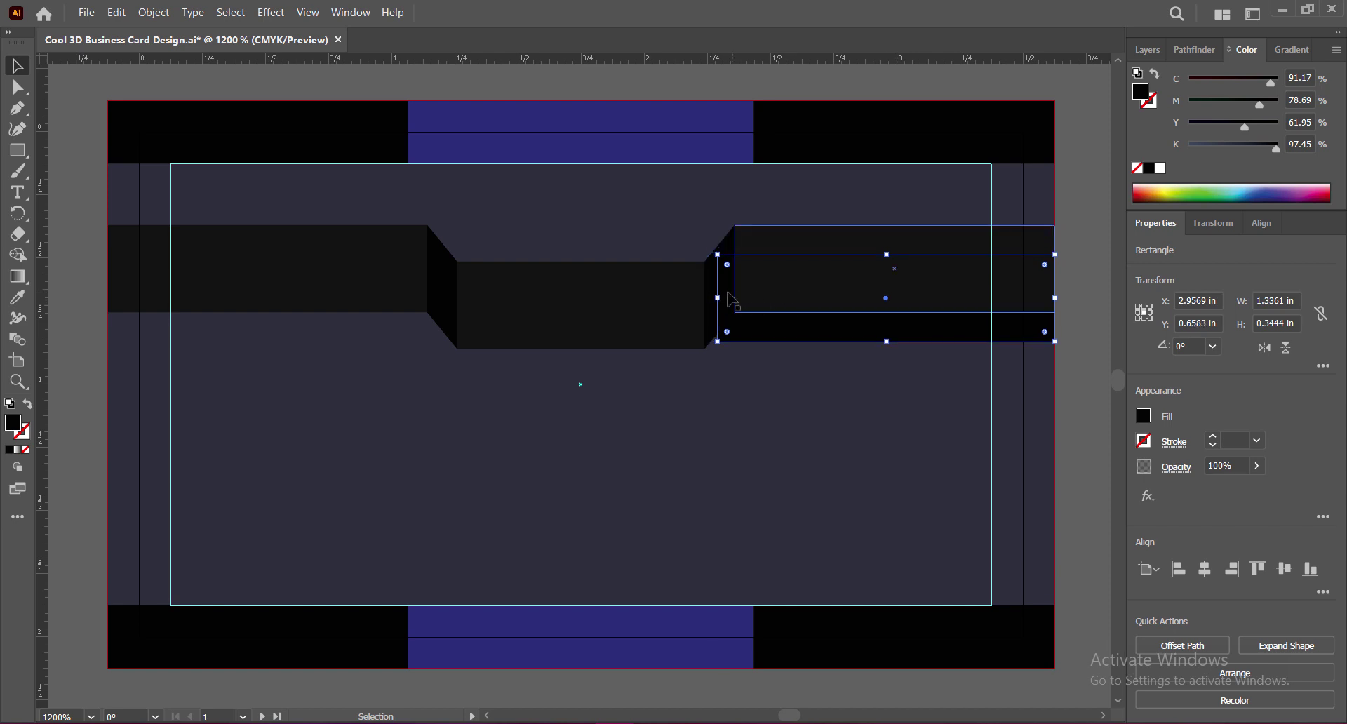
Lower the black copy's opacity to 51% and trim its height from the bottom
{"action": "left_click", "coordinate": [1077, 200]}
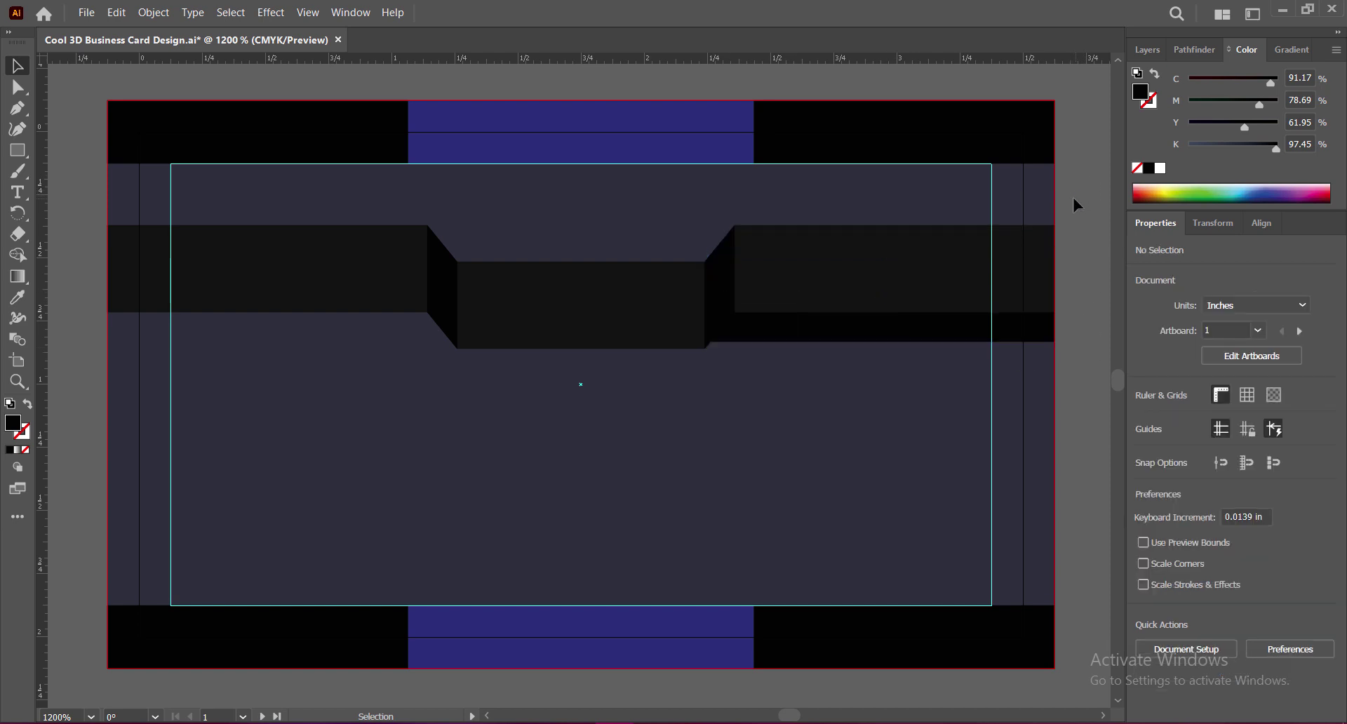
{"action": "left_click", "coordinate": [930, 336]}
{"action": "left_click", "coordinate": [1257, 466]}
{"action": "left_click_drag", "start_coordinate": [1254, 488], "coordinate": [1224, 494]}
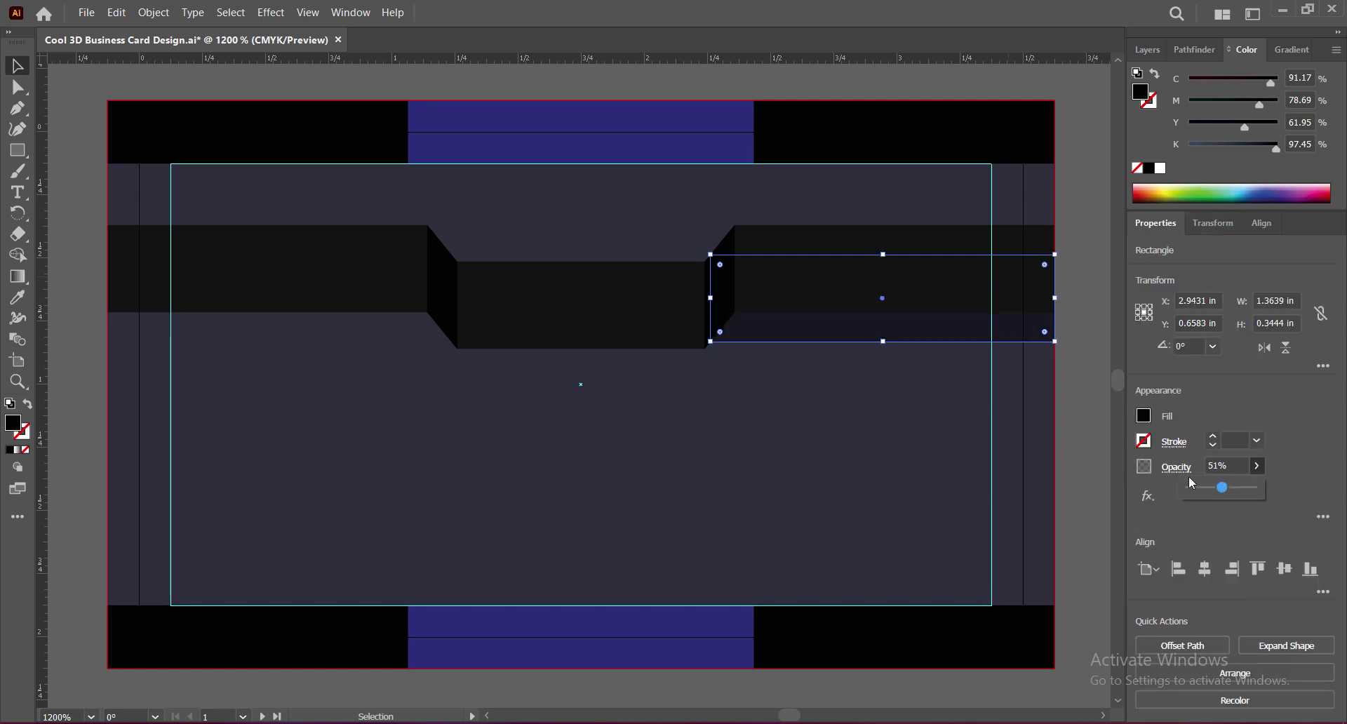
{"action": "left_click", "coordinate": [835, 385]}
{"action": "left_click", "coordinate": [883, 333]}
{"action": "left_click_drag", "start_coordinate": [883, 341], "coordinate": [883, 327]}
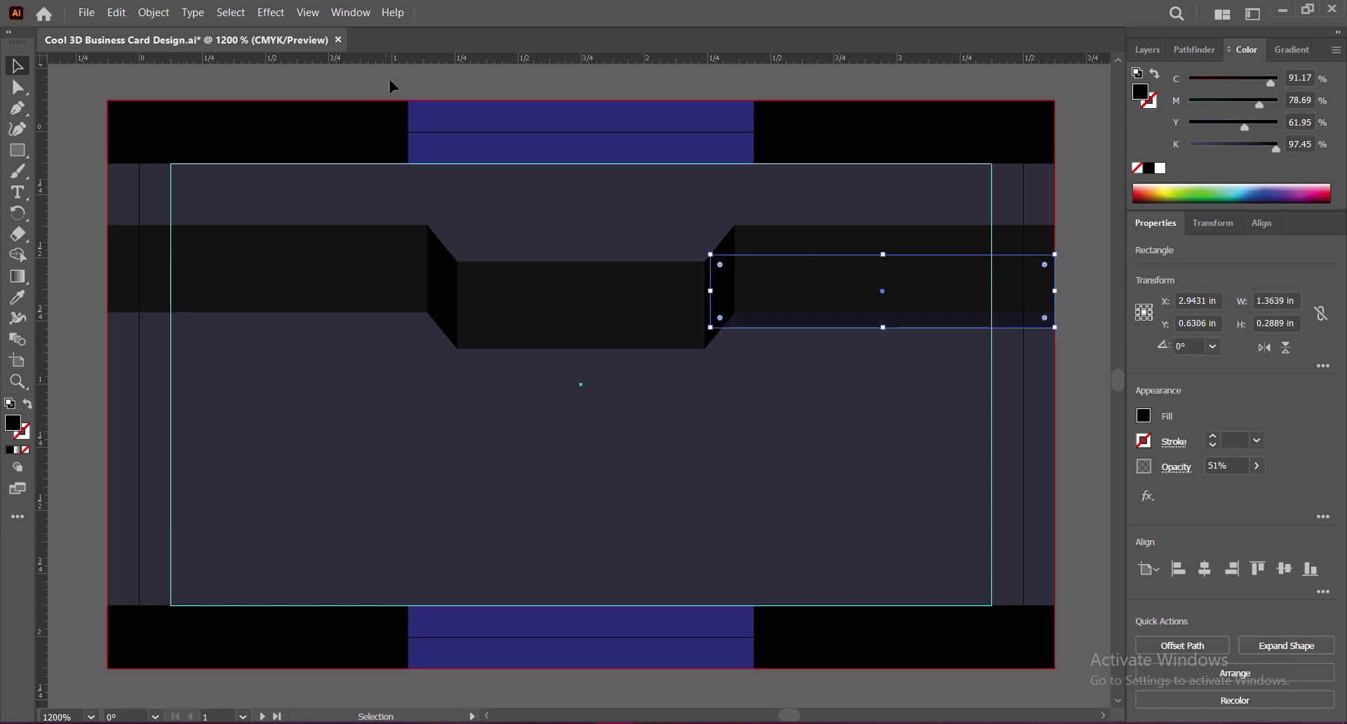
{"action": "left_click", "coordinate": [270, 15]}
{"action": "mouse_move", "coordinate": [316, 238]}
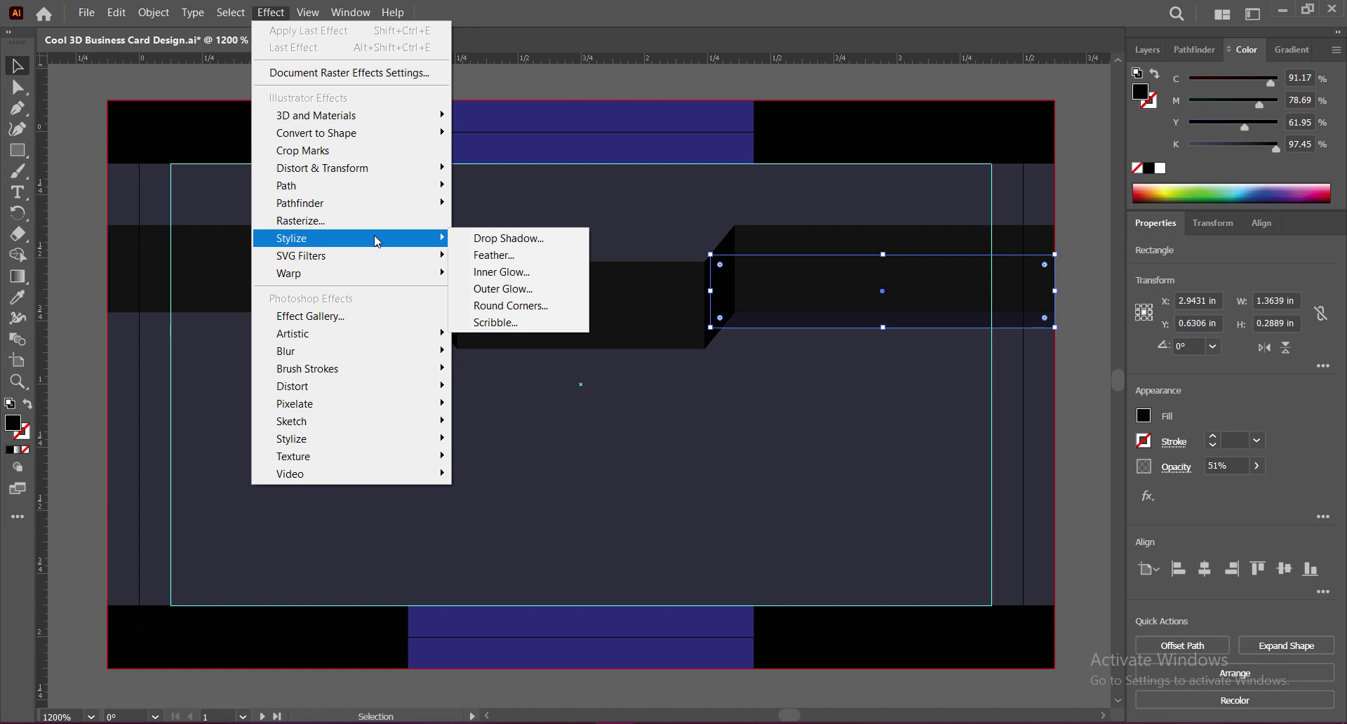
Apply a Gaussian Blur with radius 12 to the black shadow rectangle
{"action": "mouse_move", "coordinate": [287, 351]}
{"action": "left_click", "coordinate": [499, 352]}
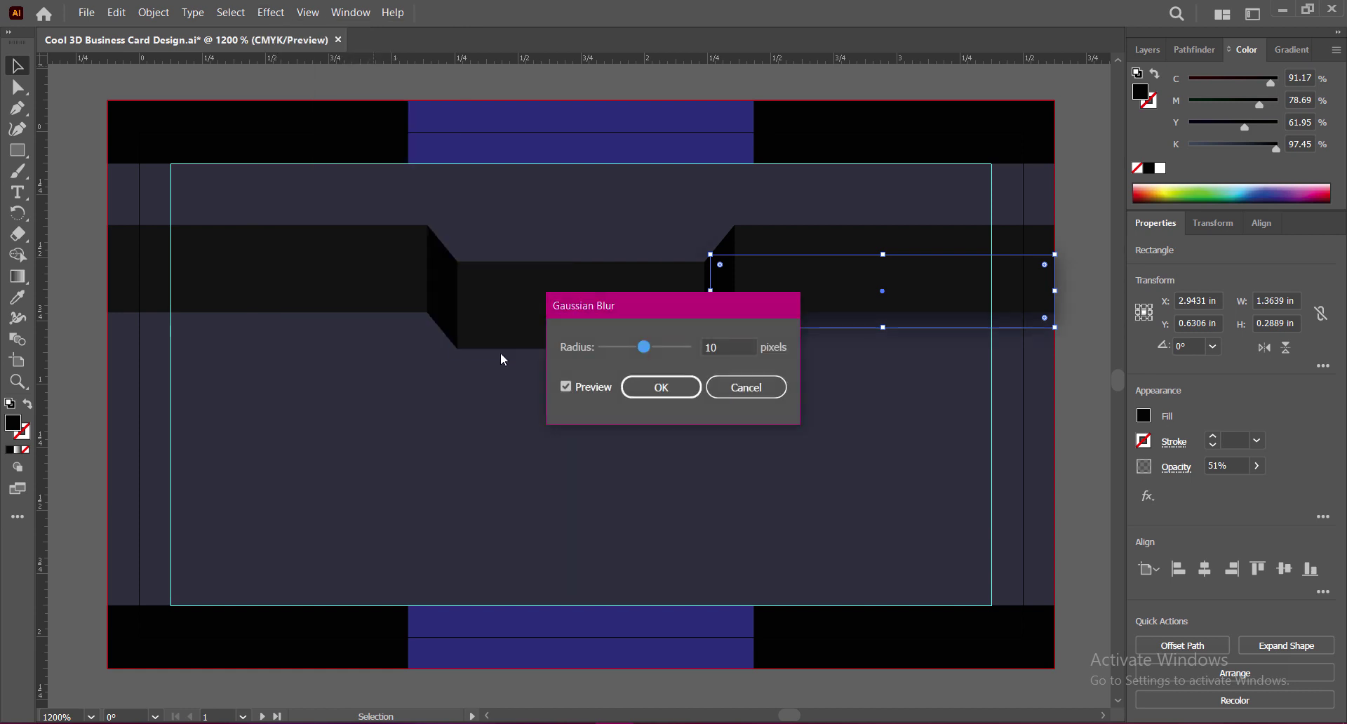
{"action": "mouse_move", "coordinate": [668, 305]}
{"action": "left_mouse_down"}
{"action": "mouse_move", "coordinate": [484, 271]}
{"action": "mouse_move", "coordinate": [457, 317]}
{"action": "left_mouse_up"}
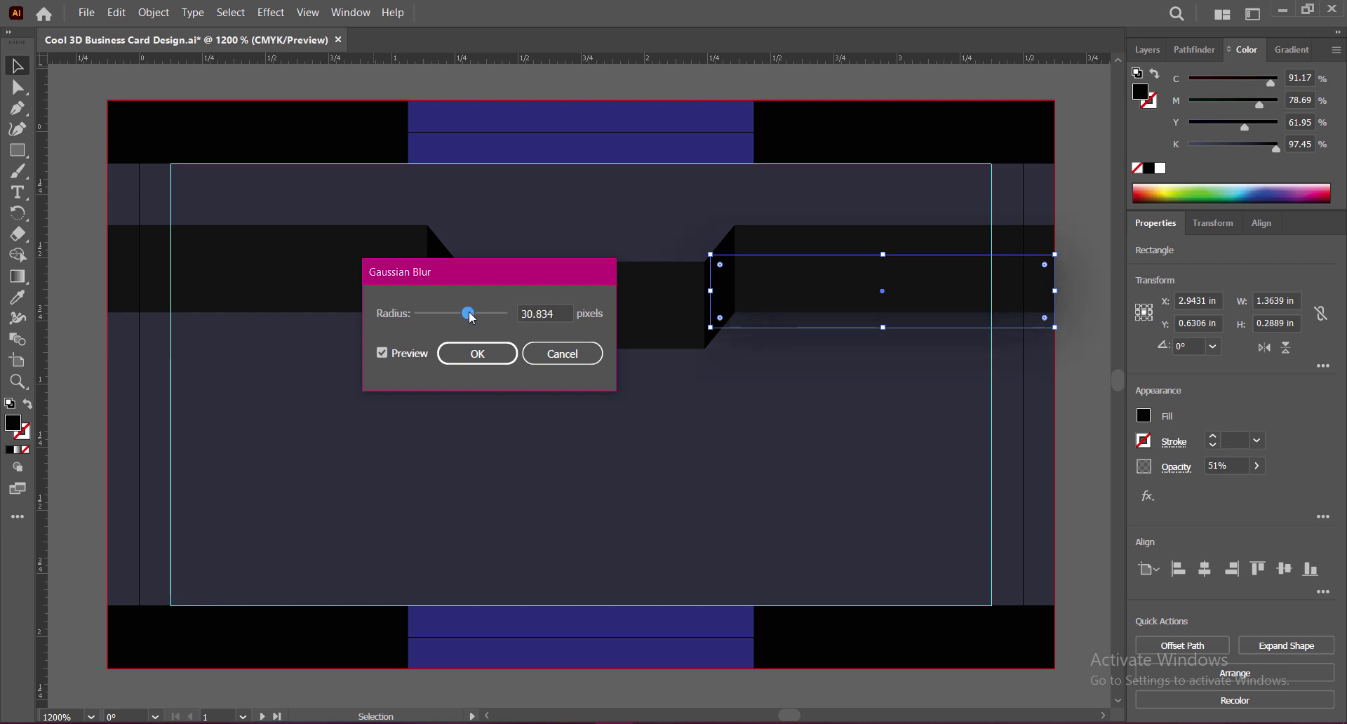
{"action": "double_click", "coordinate": [558, 315]}
{"action": "type", "text": "12"}
{"action": "key", "text": "Return"}
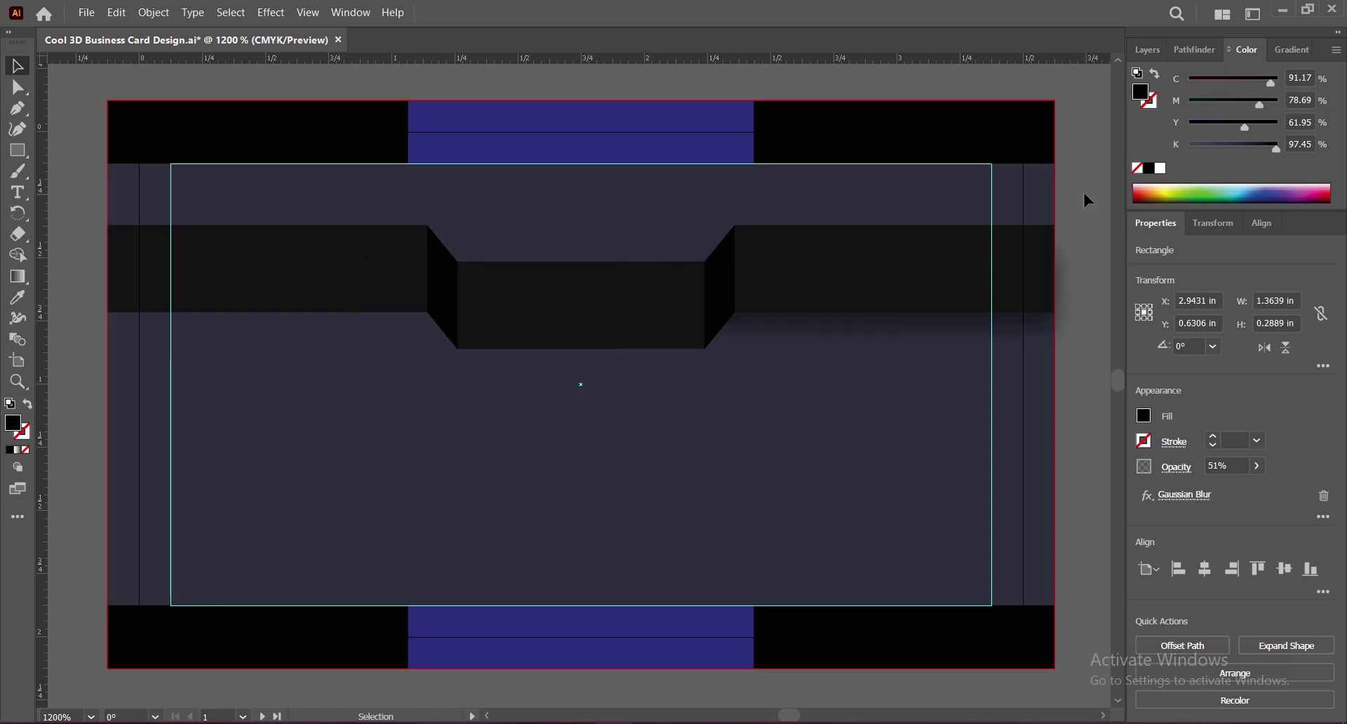
Set the right shadow's opacity to 60%, then Alt-drag a copy beneath the left band
{"action": "left_click", "coordinate": [1084, 194]}
{"action": "left_click", "coordinate": [851, 323]}
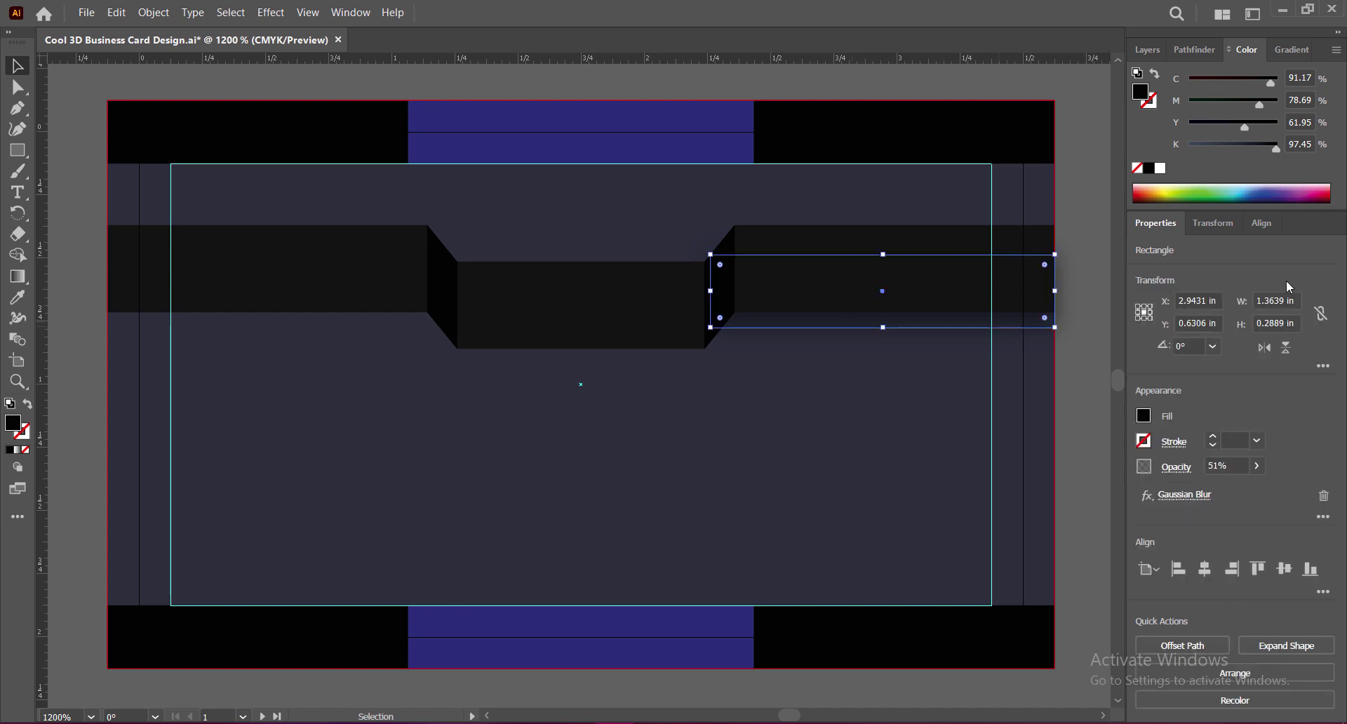
{"action": "left_click", "coordinate": [1238, 468]}
{"action": "type", "text": "69"}
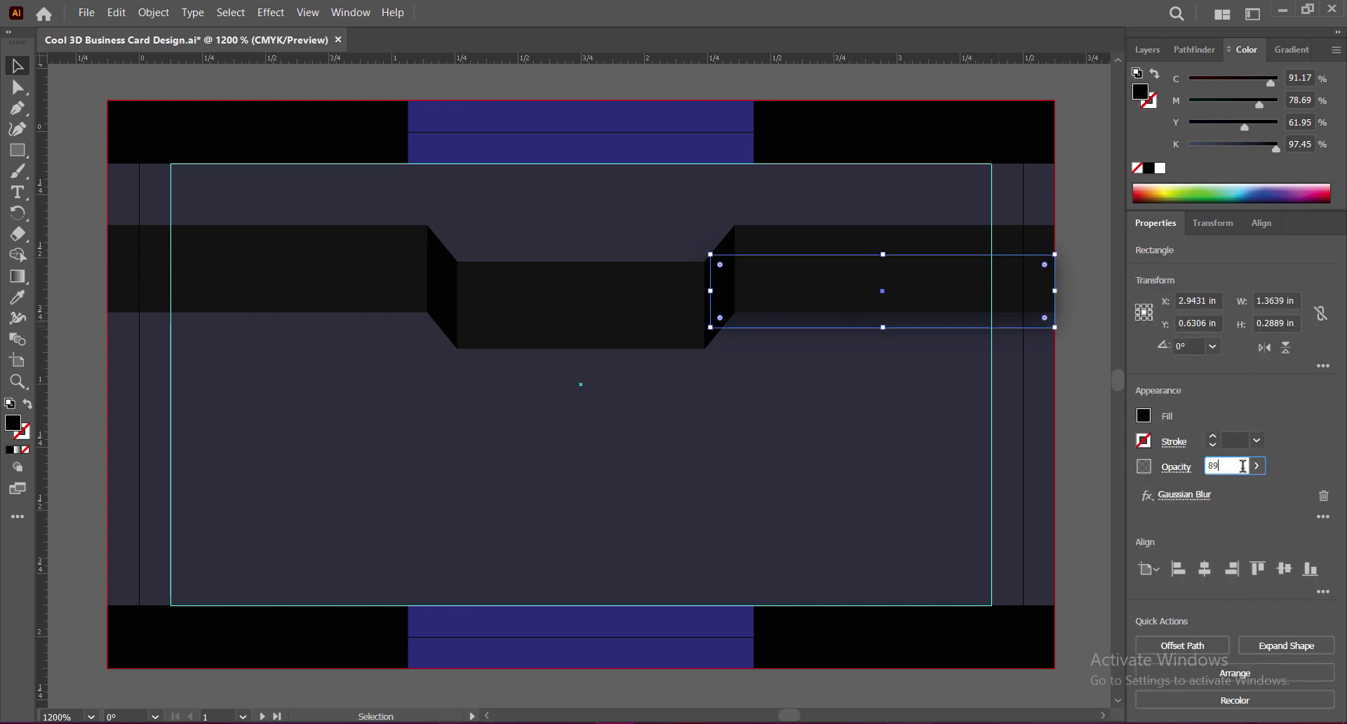
{"action": "key", "text": "Return"}
{"action": "left_click", "coordinate": [1071, 459]}
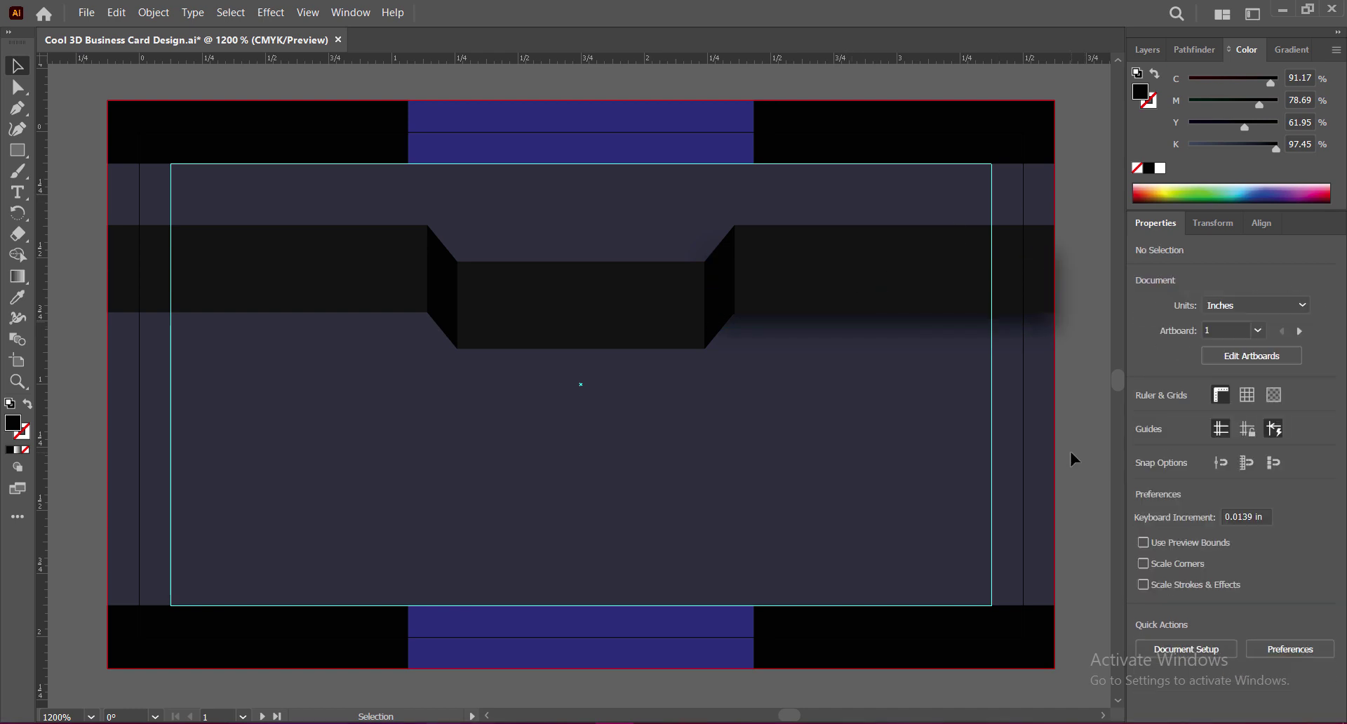
{"action": "left_click", "coordinate": [806, 300]}
{"action": "left_click", "coordinate": [1213, 467]}
{"action": "key", "text": "Return"}
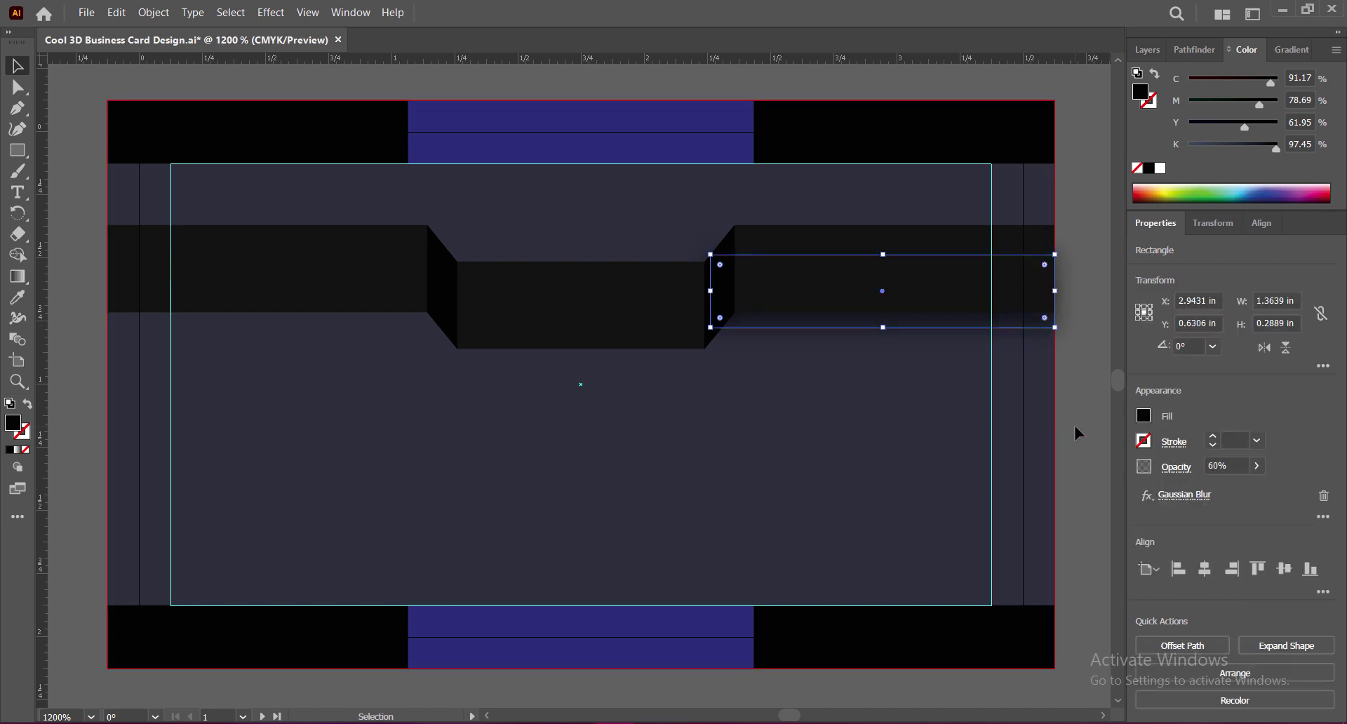
{"action": "left_click", "coordinate": [1078, 432]}
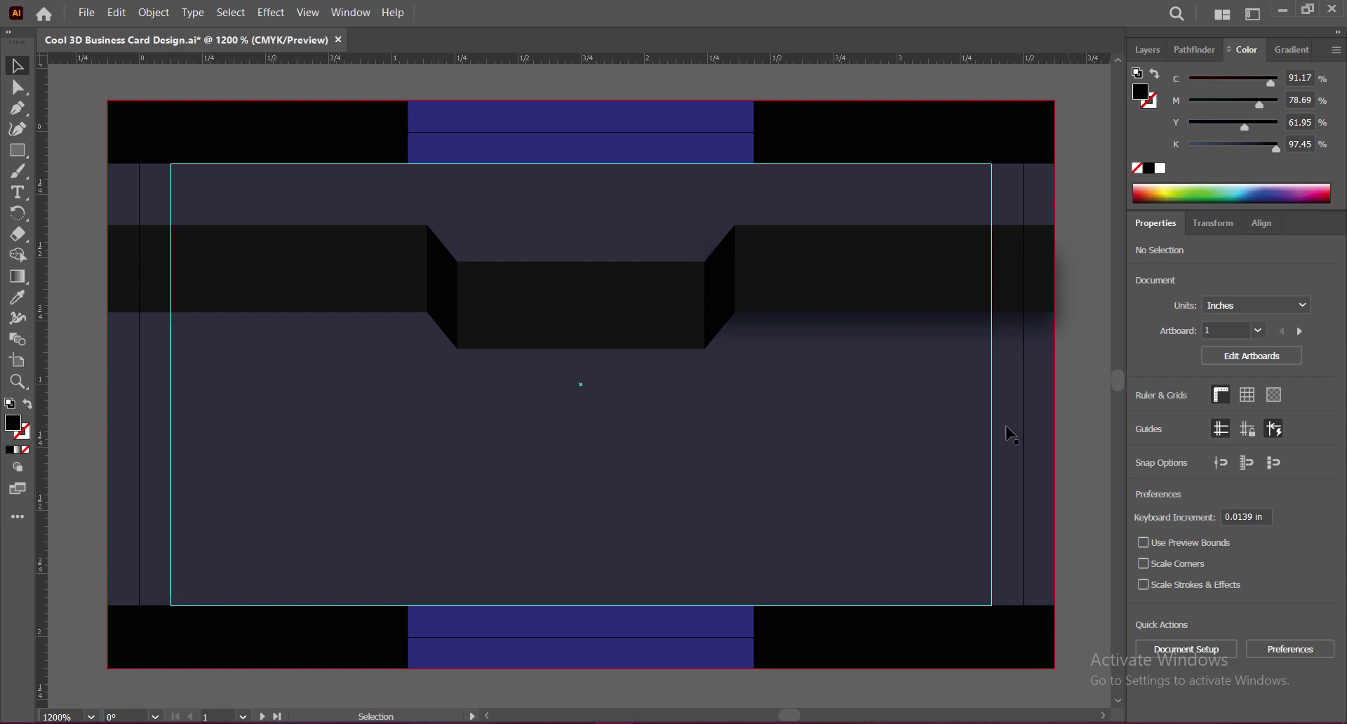
{"action": "mouse_move", "coordinate": [870, 321]}
{"action": "left_mouse_down"}
{"action": "mouse_move", "coordinate": [330, 398]}
{"action": "mouse_move", "coordinate": [331, 335]}
{"action": "left_mouse_up"}
Adjust the left shadow copy's stacking order and nudge it up under the left band
{"action": "right_click", "coordinate": [331, 335]}
{"action": "left_click", "coordinate": [559, 627]}
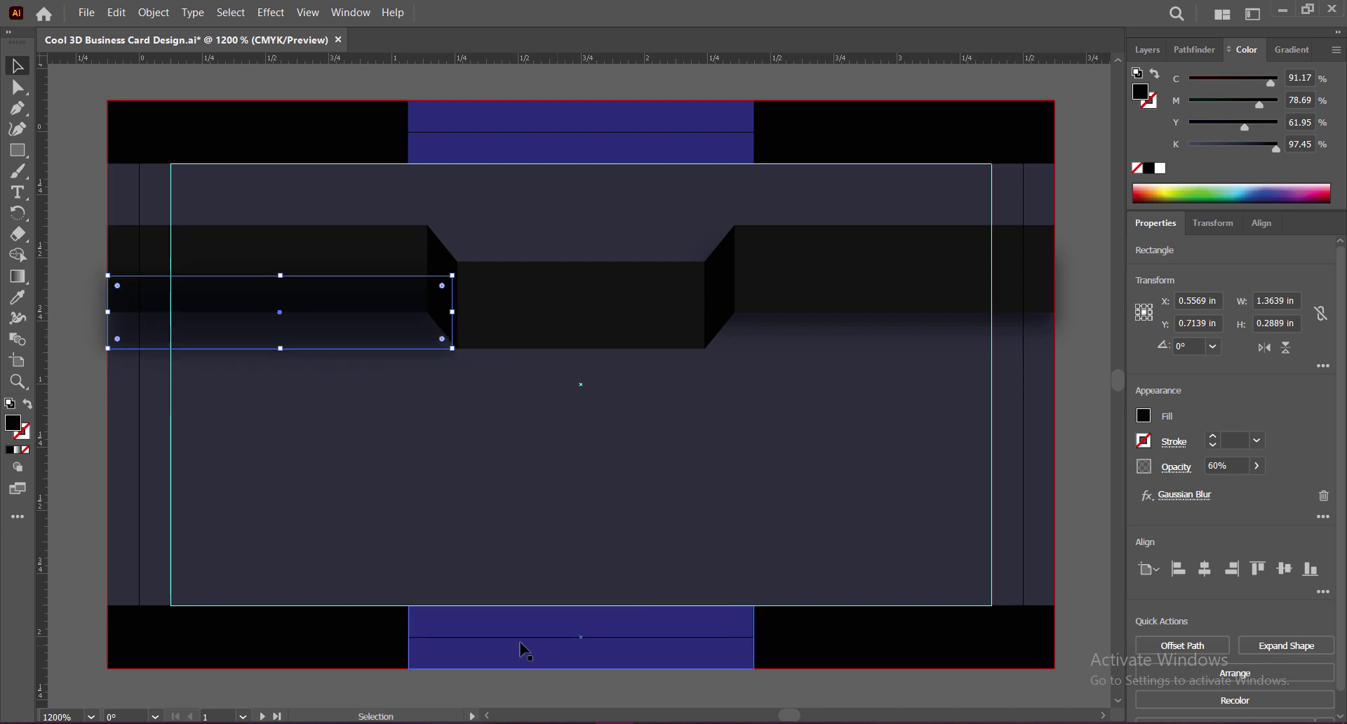
{"action": "left_click", "coordinate": [1087, 416]}
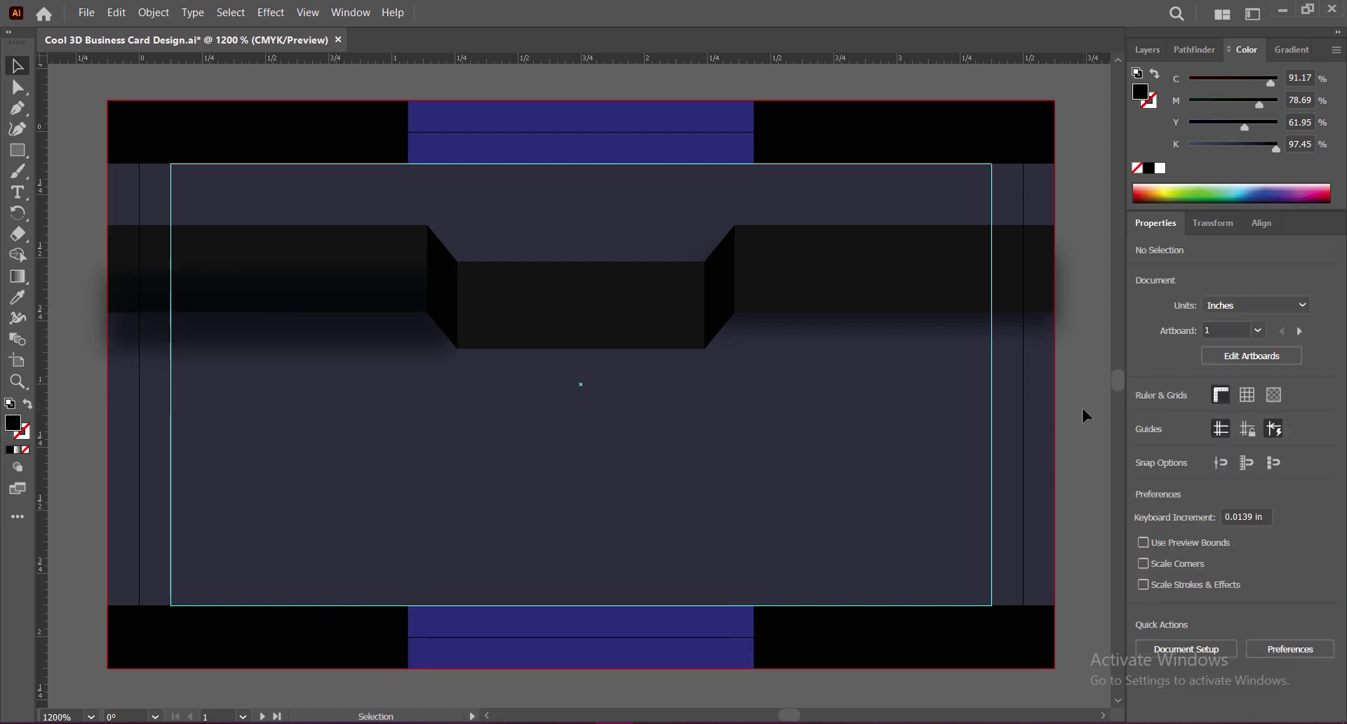
{"action": "left_click", "coordinate": [374, 337]}
{"action": "right_click", "coordinate": [374, 337]}
{"action": "left_click", "coordinate": [587, 646]}
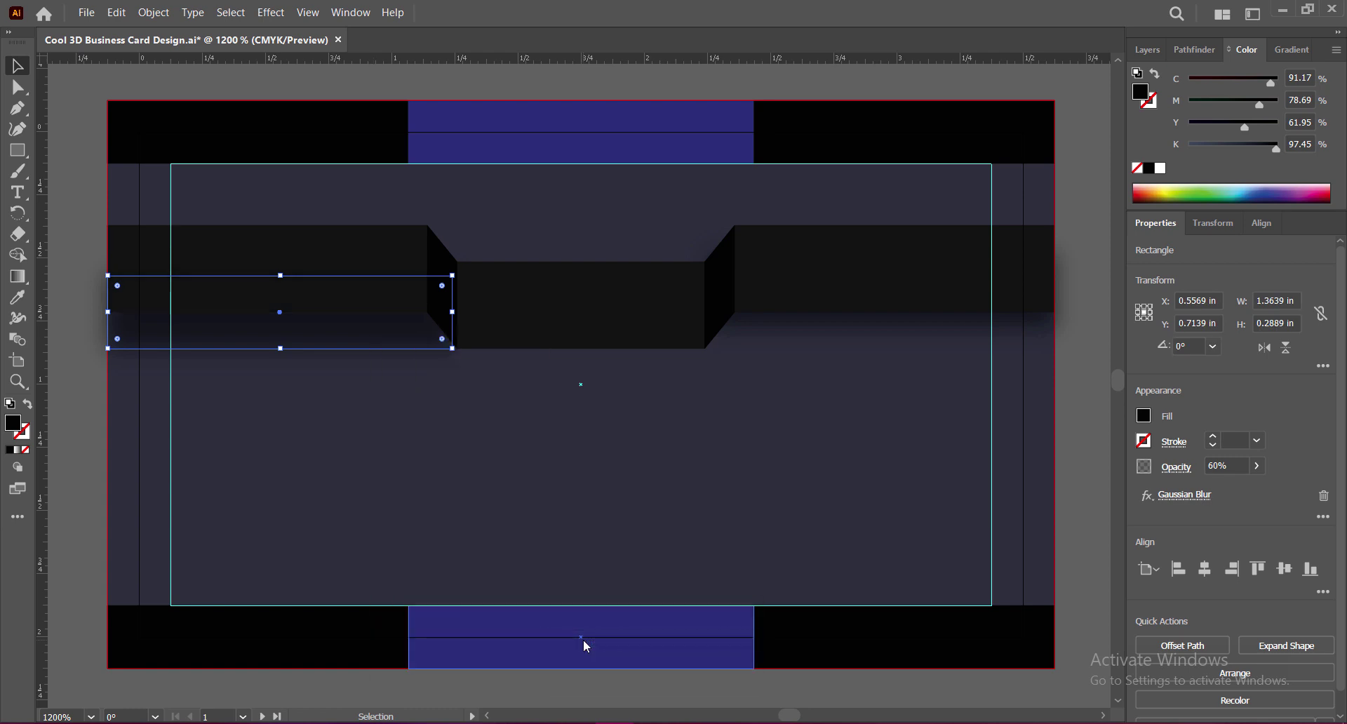
{"action": "left_click_drag", "start_coordinate": [355, 331], "coordinate": [354, 307]}
{"action": "left_click", "coordinate": [1084, 435]}
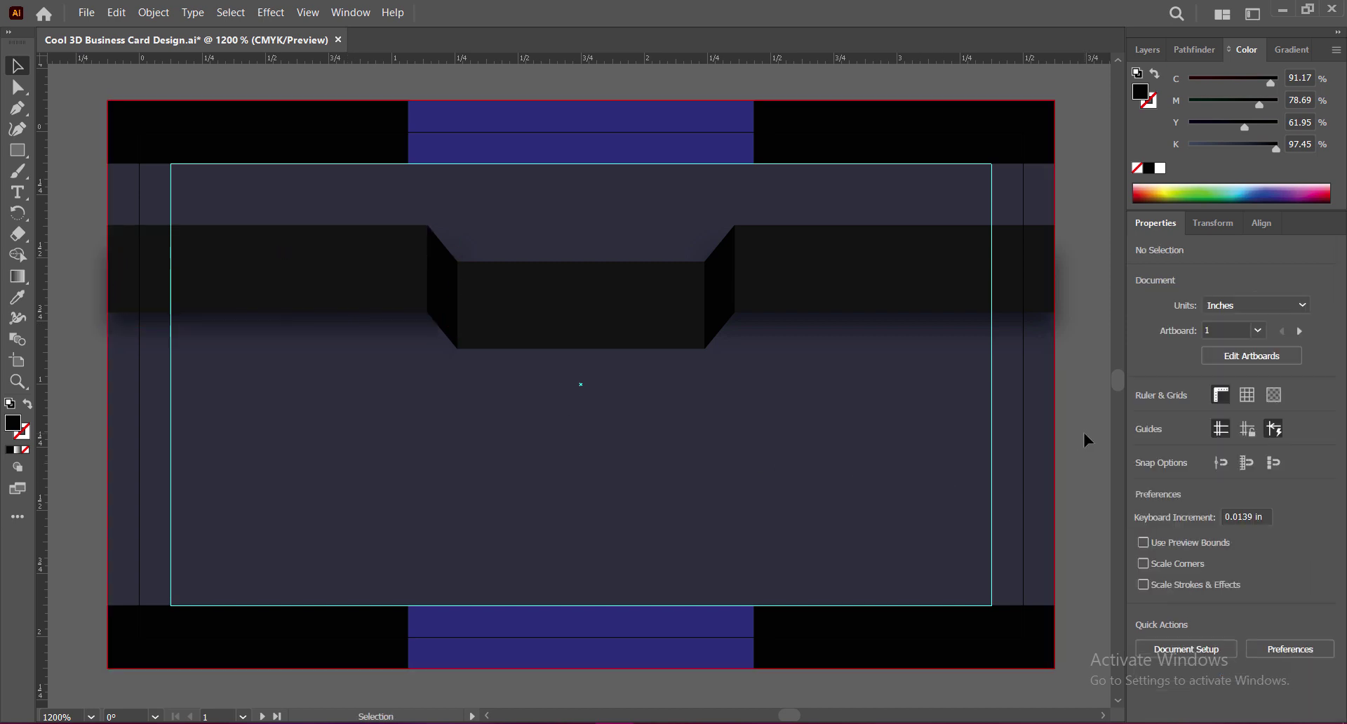
Shorten the left band and fit its slanted face against the shortened end
{"action": "left_click", "coordinate": [356, 283]}
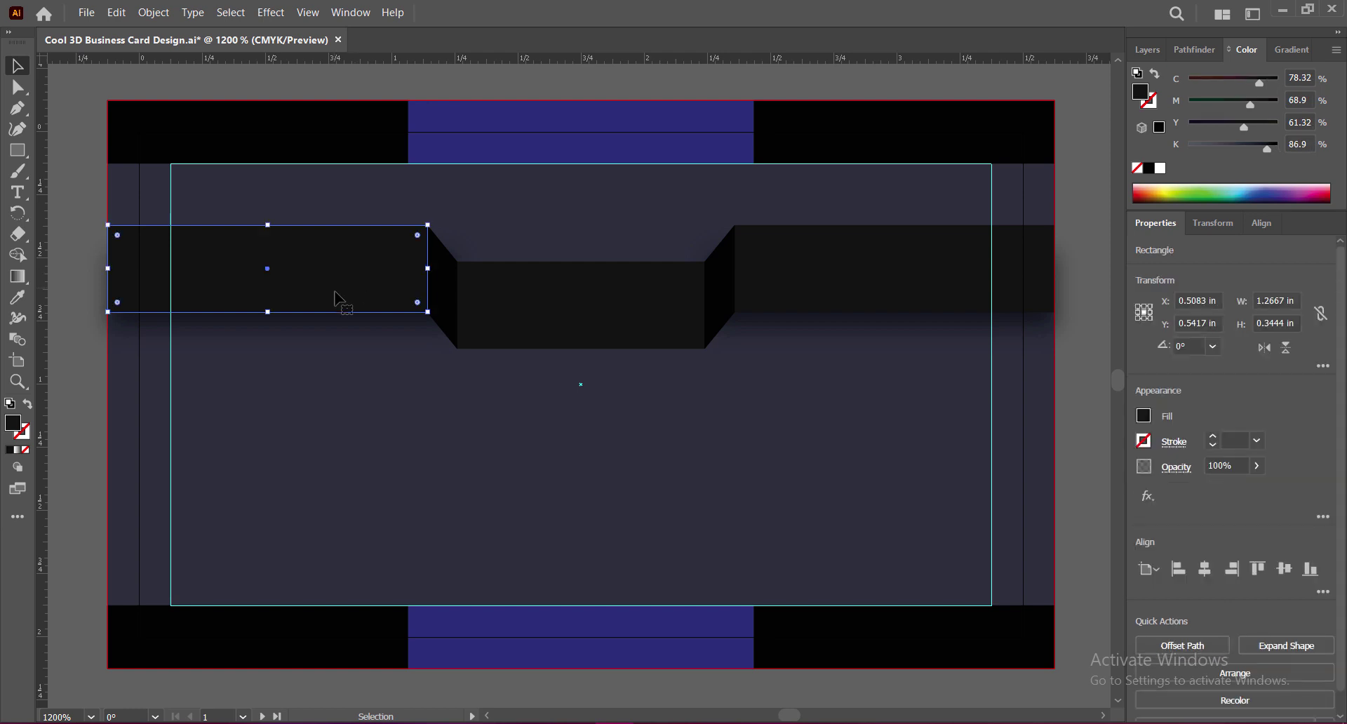
{"action": "left_click_drag", "start_coordinate": [428, 269], "coordinate": [392, 269]}
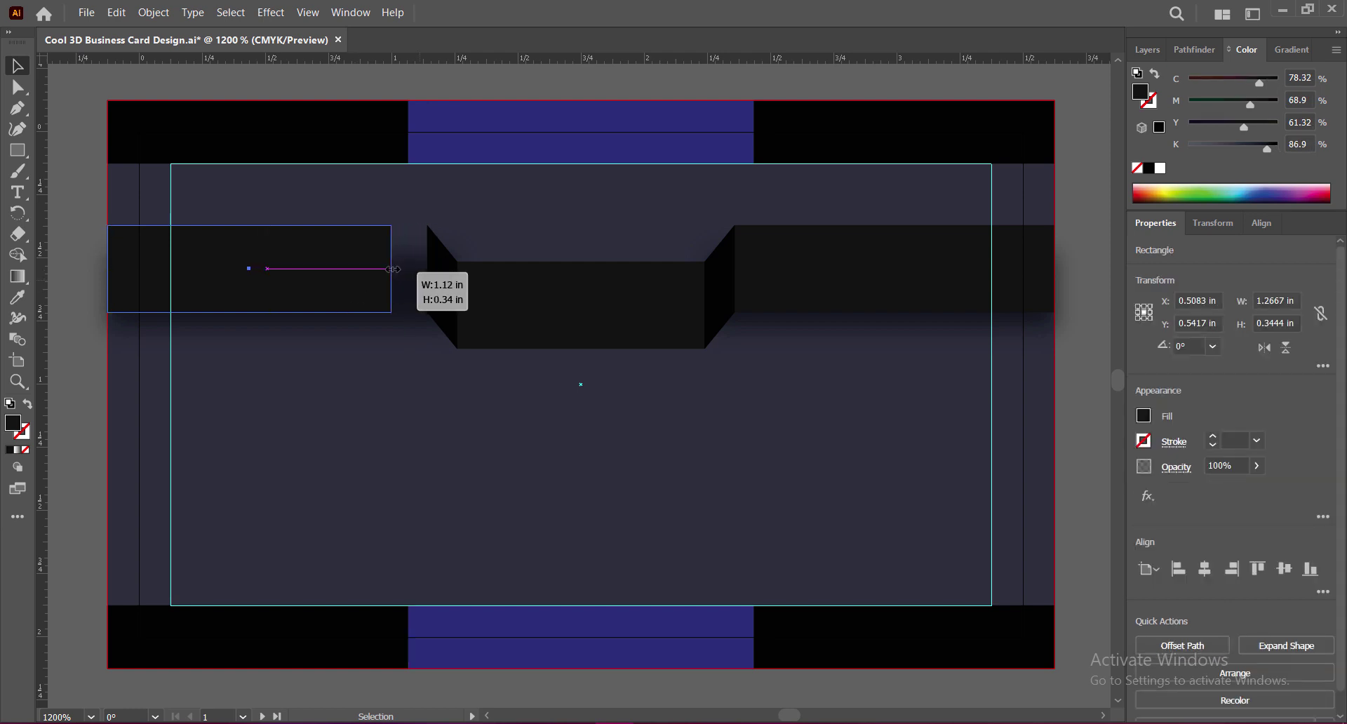
{"action": "left_click", "coordinate": [441, 297]}
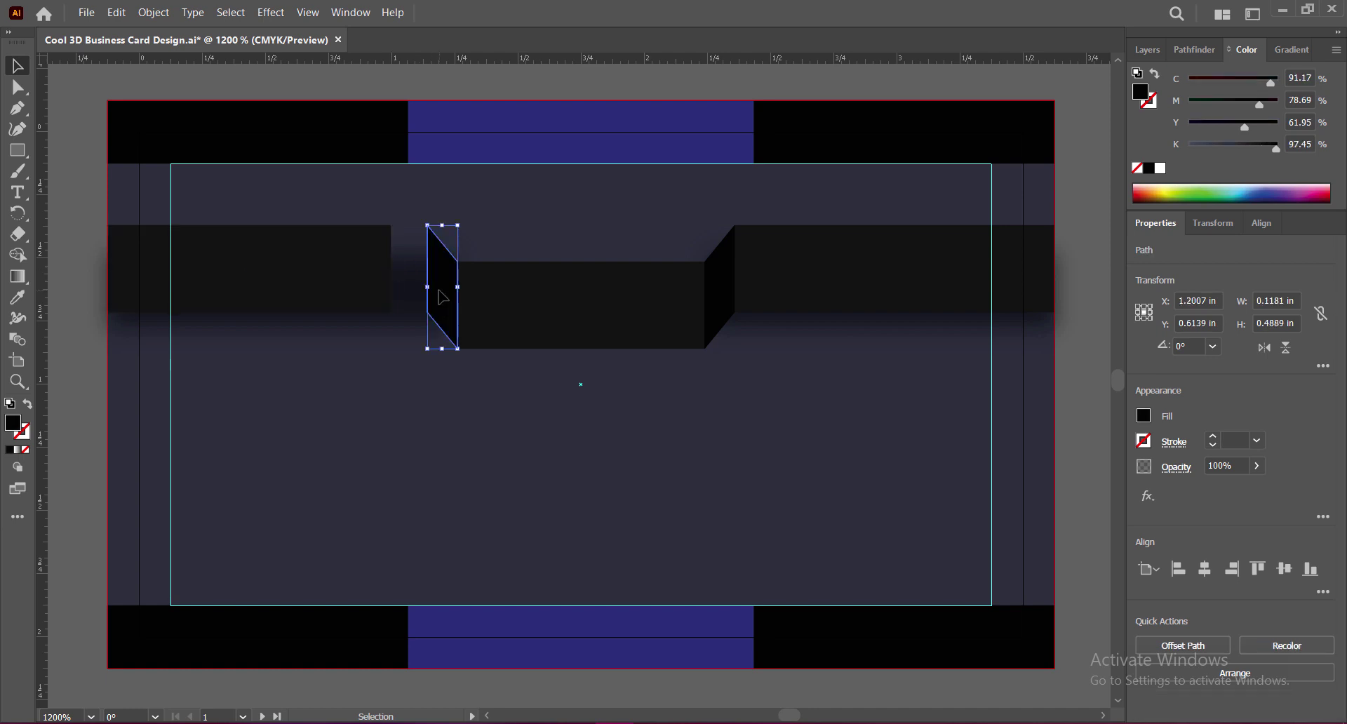
{"action": "mouse_move", "coordinate": [428, 287]}
{"action": "left_mouse_down"}
{"action": "mouse_move", "coordinate": [392, 284]}
{"action": "mouse_move", "coordinate": [439, 287]}
{"action": "left_mouse_up"}
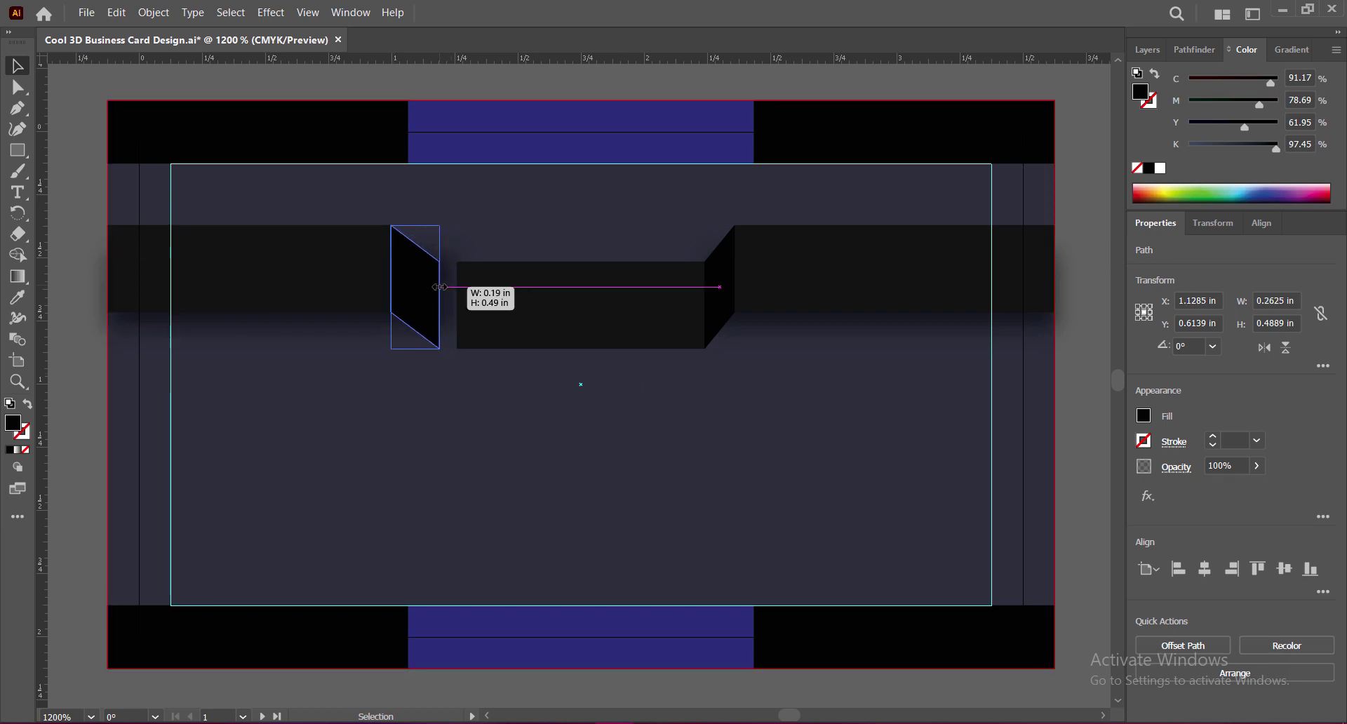
{"action": "left_click_drag", "start_coordinate": [439, 287], "coordinate": [437, 305]}
Widen the centre face, shorten the right band, shift its slanted face, and save
{"action": "left_click", "coordinate": [489, 319]}
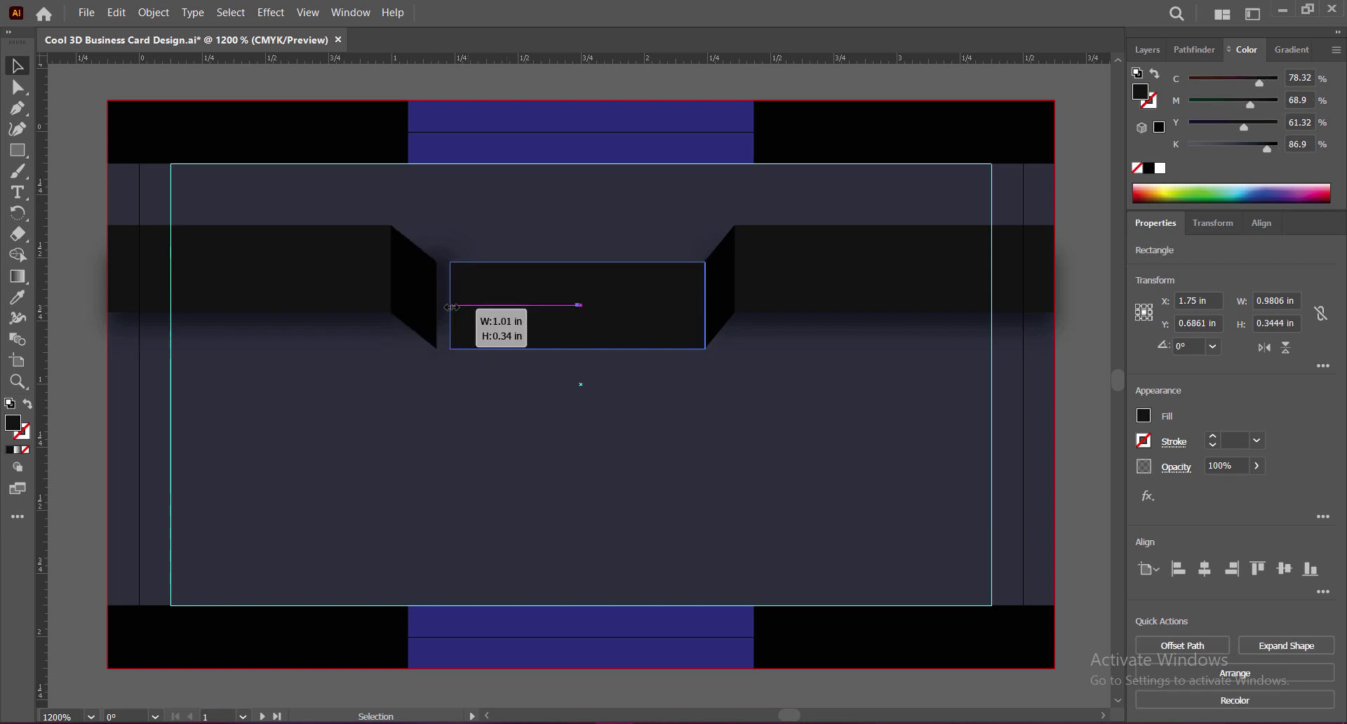
{"action": "left_click", "coordinate": [800, 273]}
{"action": "mouse_move", "coordinate": [734, 268]}
{"action": "left_mouse_down"}
{"action": "mouse_move", "coordinate": [776, 268]}
{"action": "mouse_move", "coordinate": [774, 287]}
{"action": "mouse_move", "coordinate": [732, 288]}
{"action": "mouse_move", "coordinate": [727, 305]}
{"action": "left_mouse_up"}
{"action": "left_click", "coordinate": [722, 288]}
{"action": "left_click", "coordinate": [664, 309]}
{"action": "left_click", "coordinate": [1083, 381]}
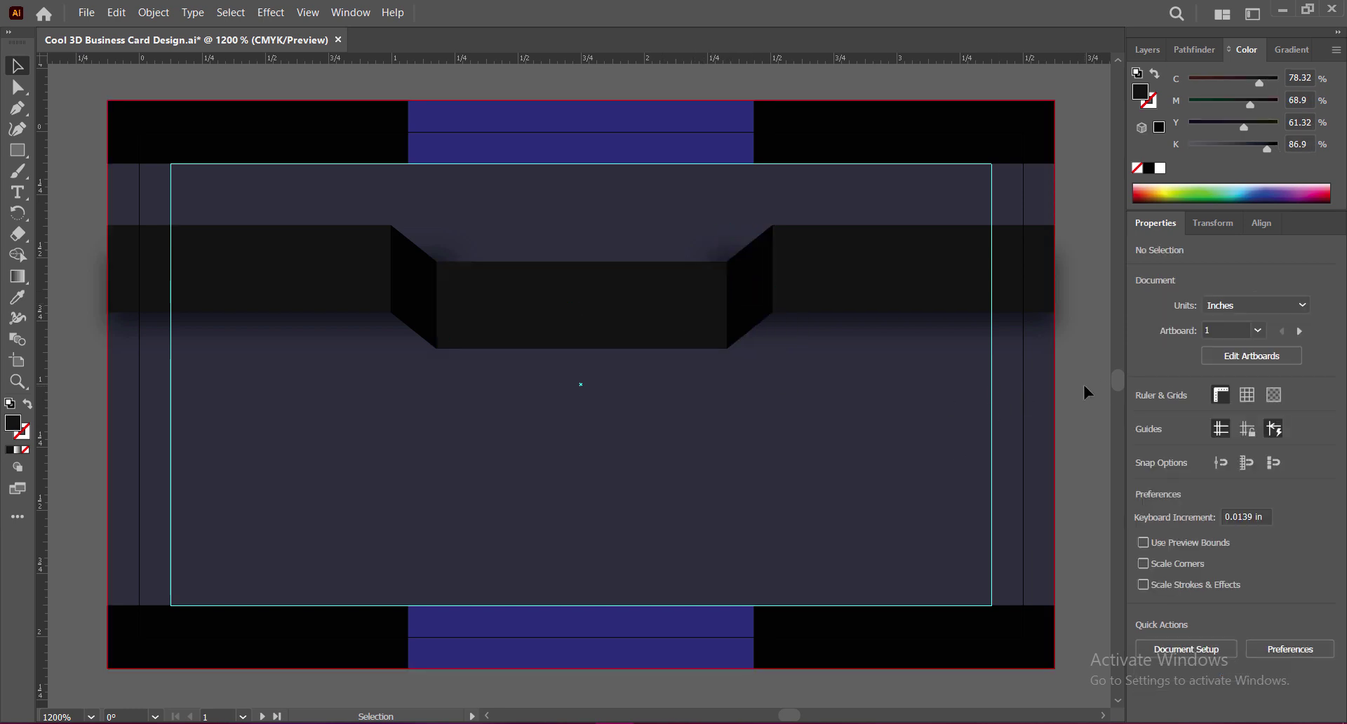
{"action": "key", "text": "ctrl+s"}
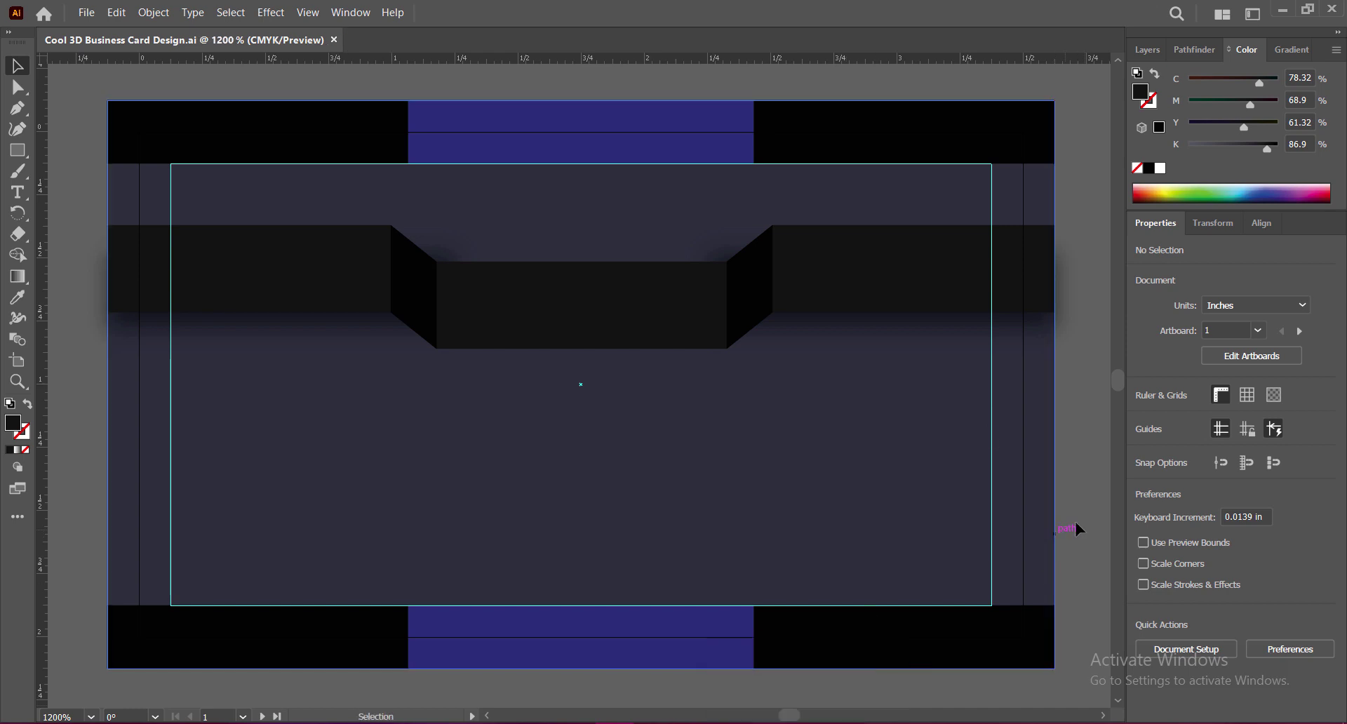
Draw a dark rectangle at the card's lower left, extended to the left edge
{"action": "left_click", "coordinate": [18, 151]}
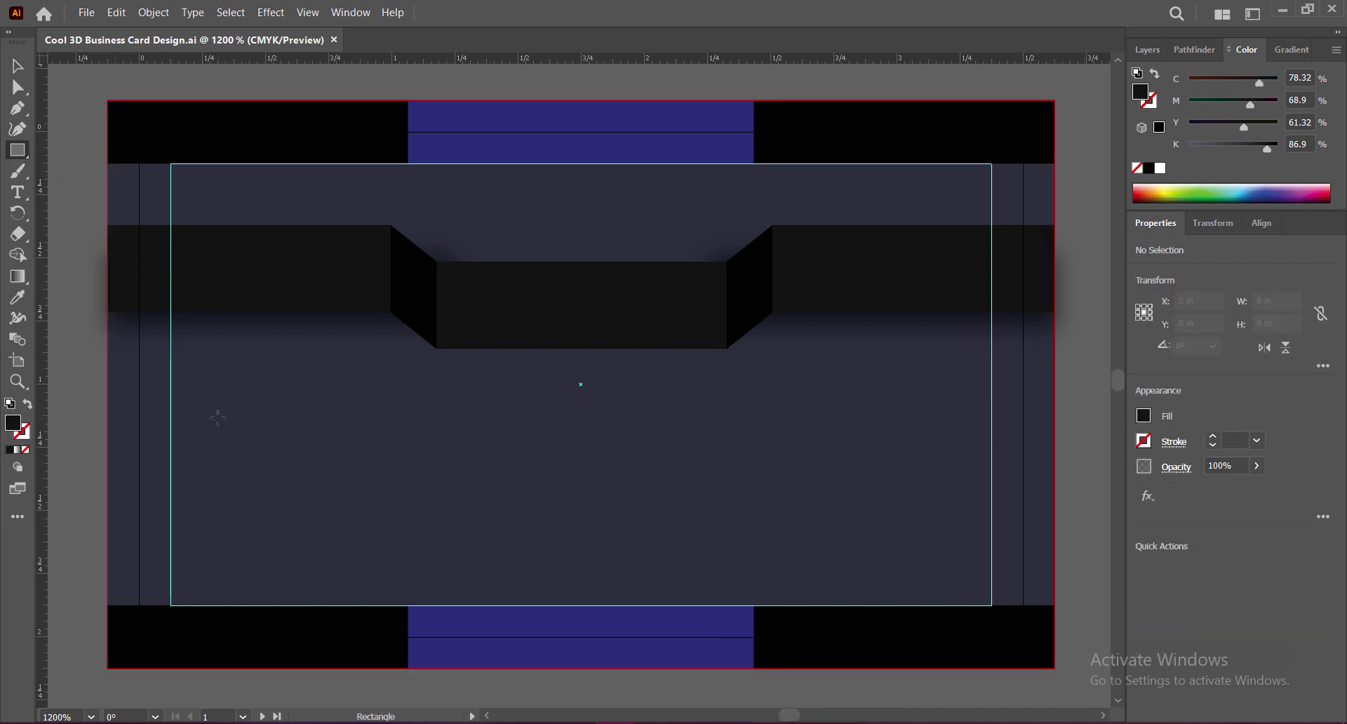
{"action": "mouse_move", "coordinate": [108, 386]}
{"action": "left_mouse_down"}
{"action": "mouse_move", "coordinate": [404, 580]}
{"action": "mouse_move", "coordinate": [391, 572]}
{"action": "left_mouse_up"}
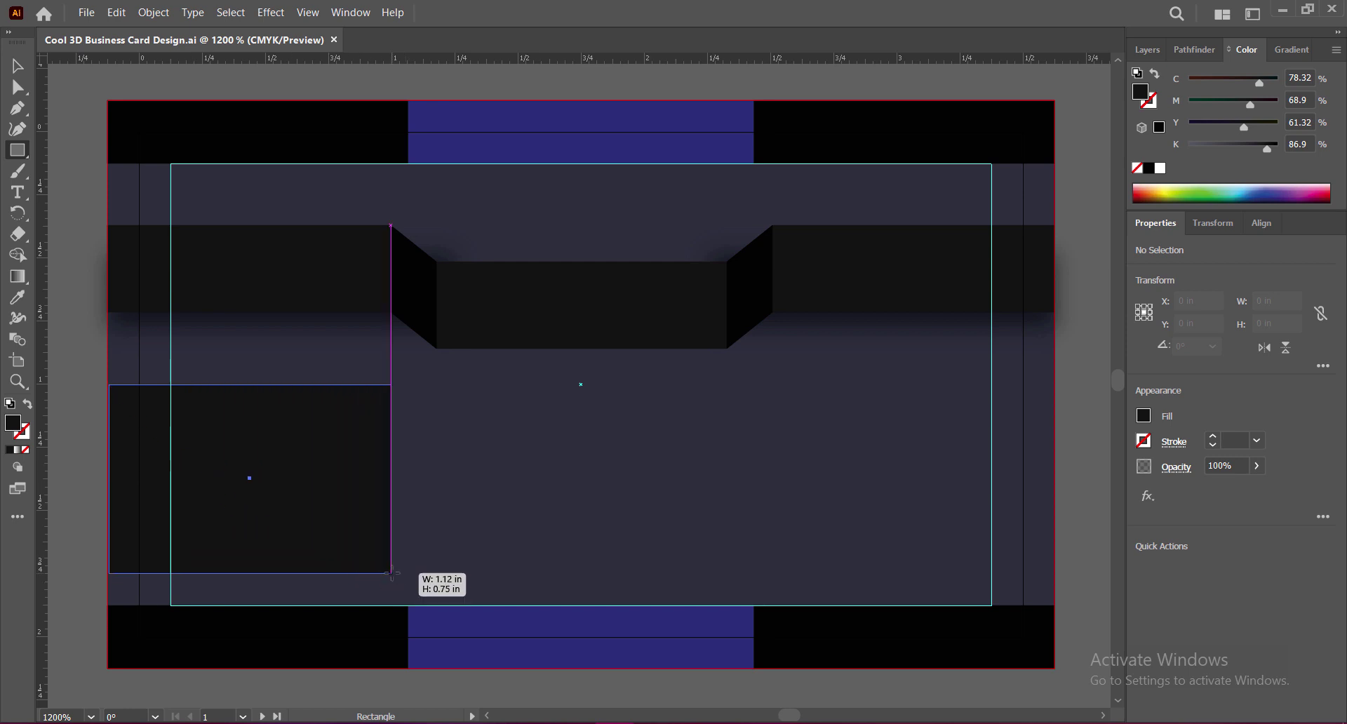
{"action": "mouse_move", "coordinate": [109, 479]}
{"action": "left_mouse_down"}
{"action": "mouse_move", "coordinate": [87, 480]}
{"action": "mouse_move", "coordinate": [107, 479]}
{"action": "left_mouse_up"}
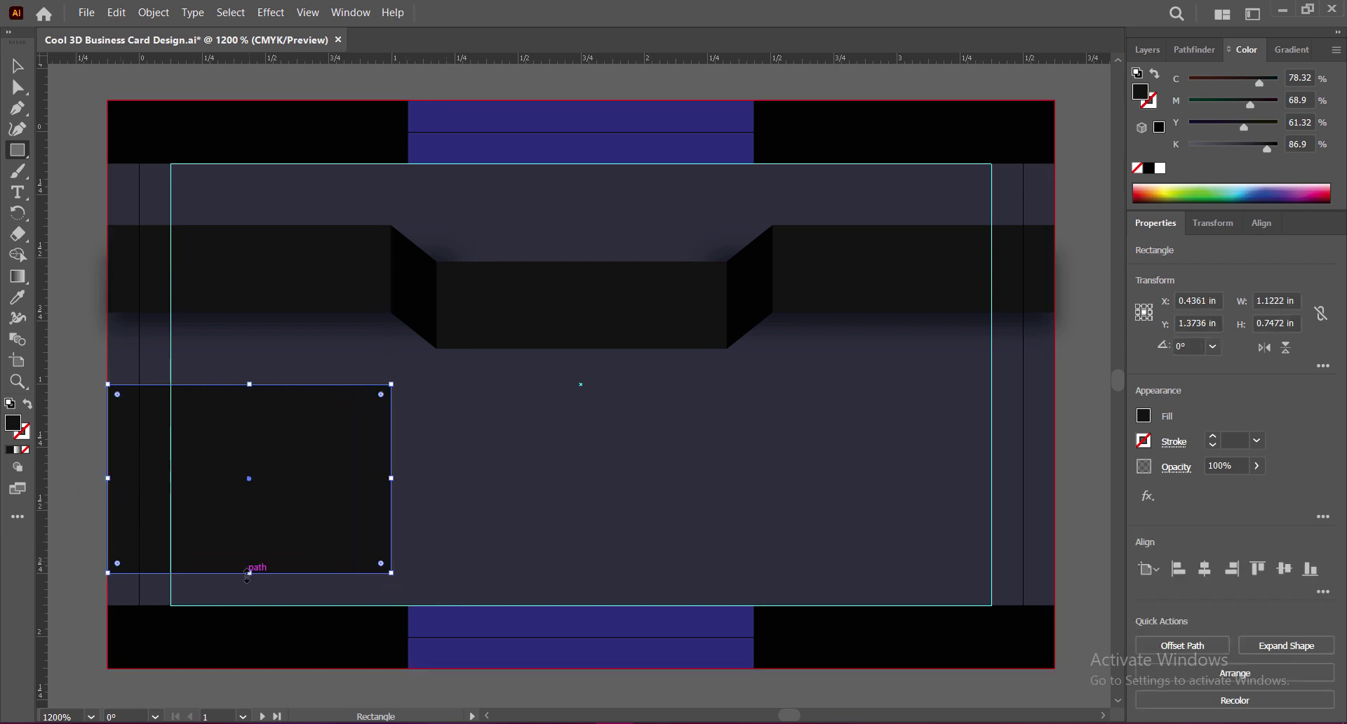
{"action": "mouse_move", "coordinate": [391, 478]}
{"action": "left_mouse_down"}
{"action": "mouse_move", "coordinate": [437, 484]}
{"action": "mouse_move", "coordinate": [392, 483]}
{"action": "left_mouse_up"}
{"action": "left_click", "coordinate": [17, 66]}
{"action": "left_click", "coordinate": [66, 438]}
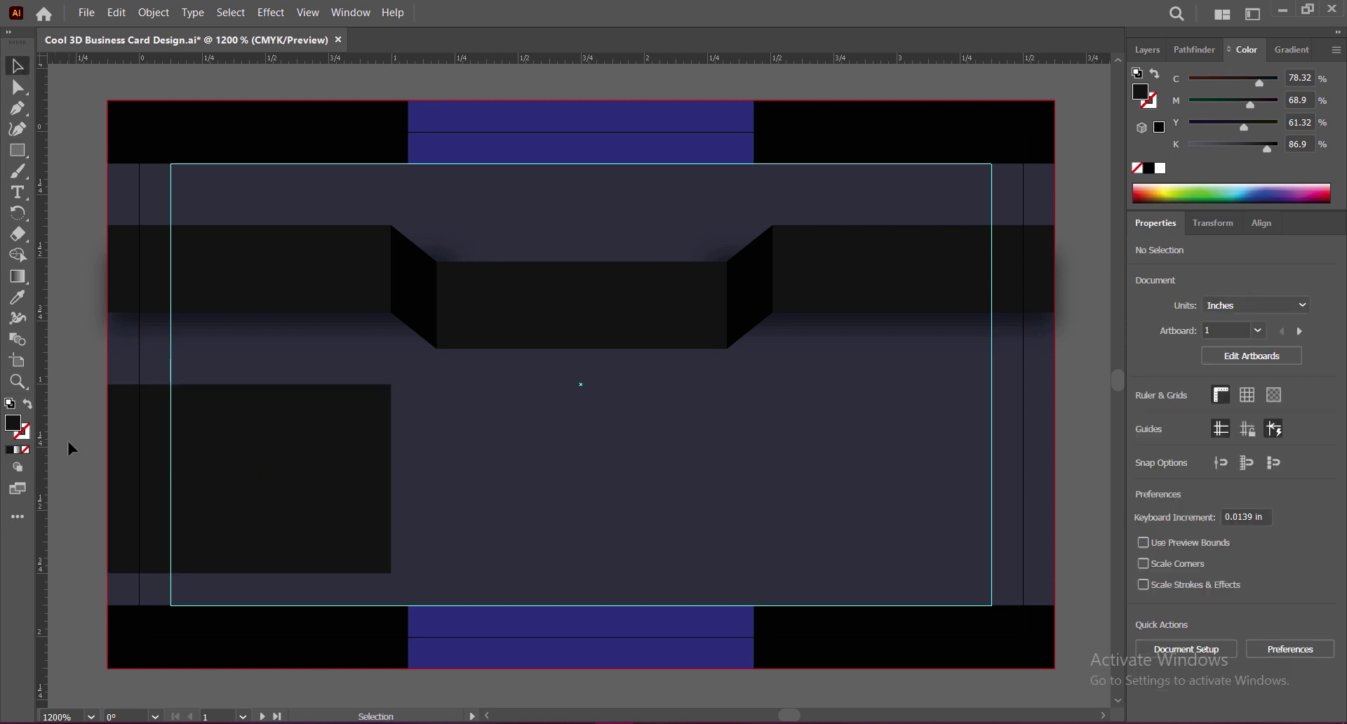
Alt-drag a copy of the lower-left rectangle over to the card's right edge
{"action": "left_click", "coordinate": [269, 496]}
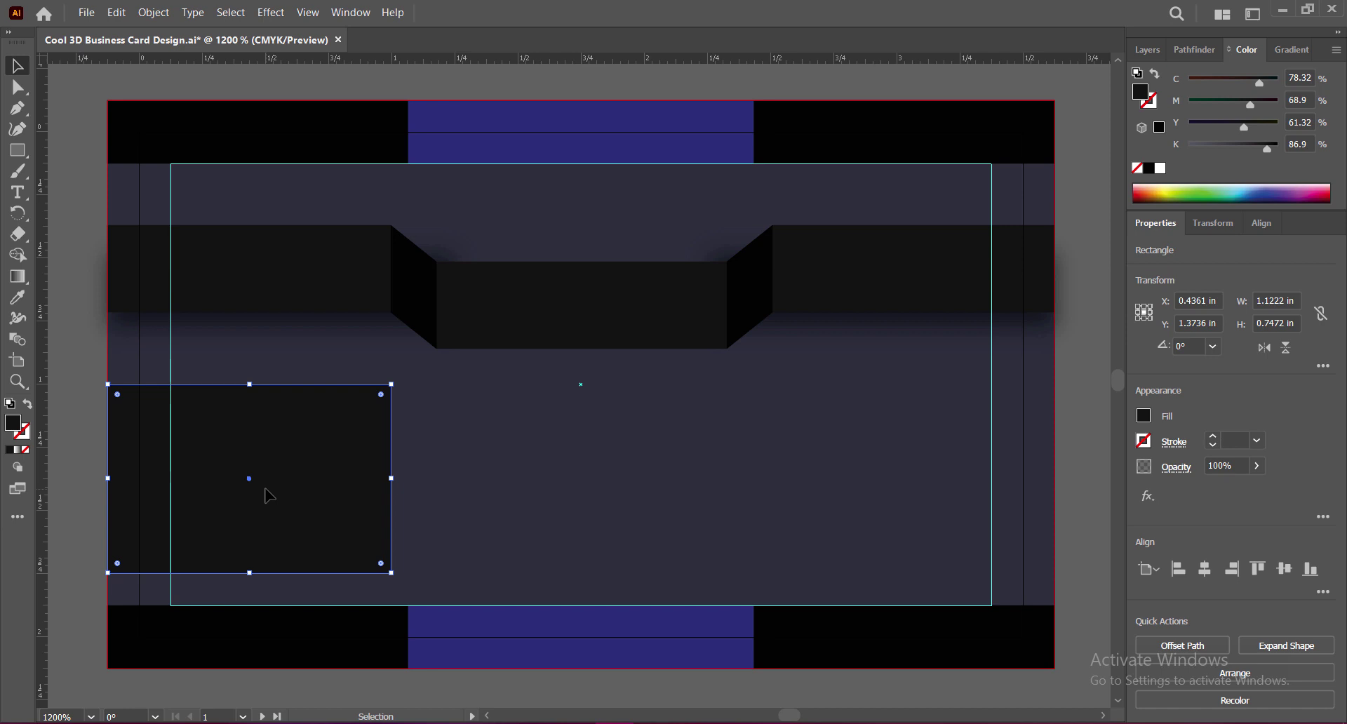
{"action": "left_click_drag", "start_coordinate": [283, 498], "coordinate": [877, 508]}
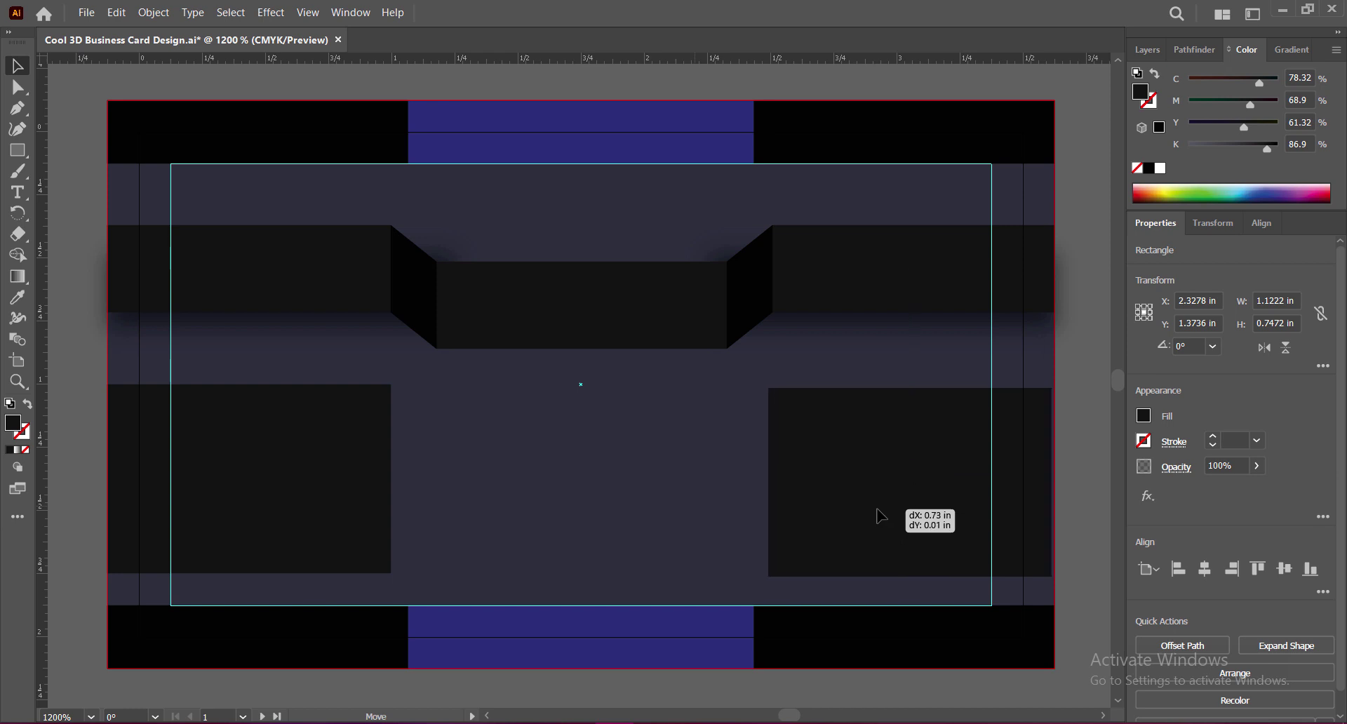
{"action": "left_click_drag", "start_coordinate": [876, 507], "coordinate": [883, 515]}
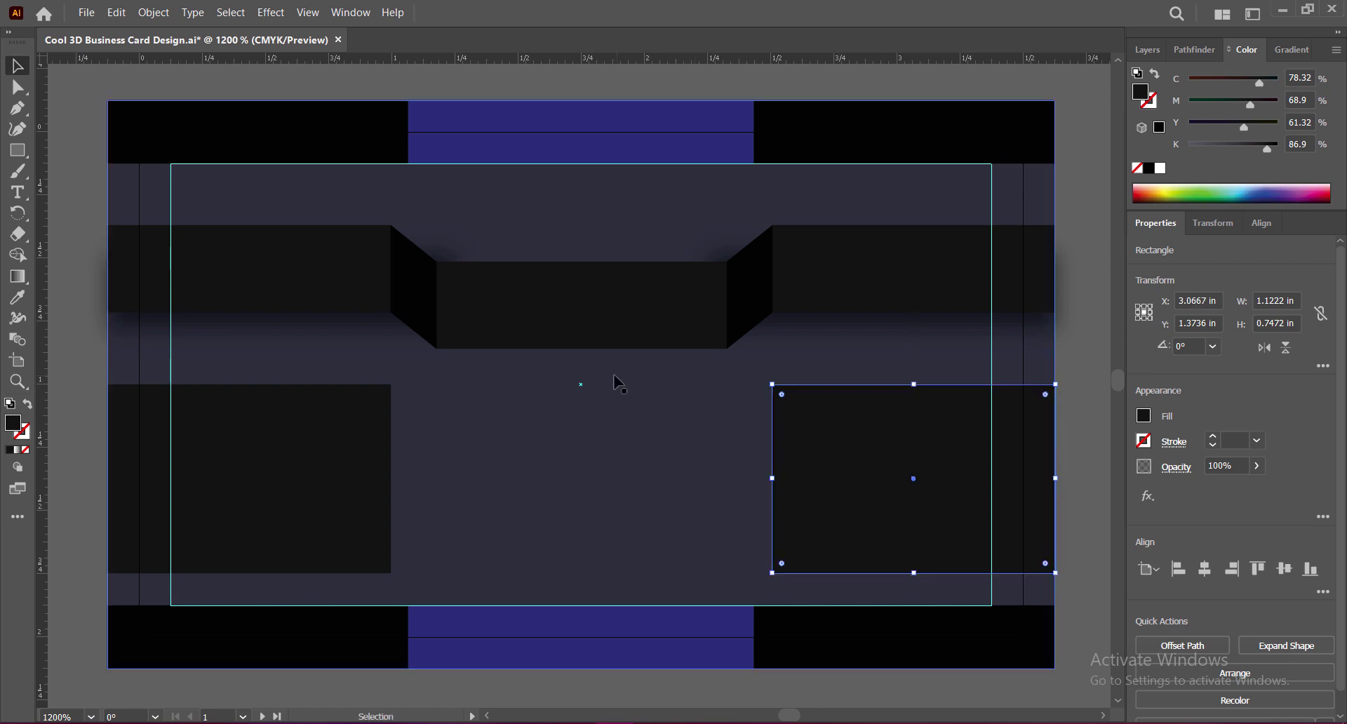
{"action": "left_click", "coordinate": [881, 94]}
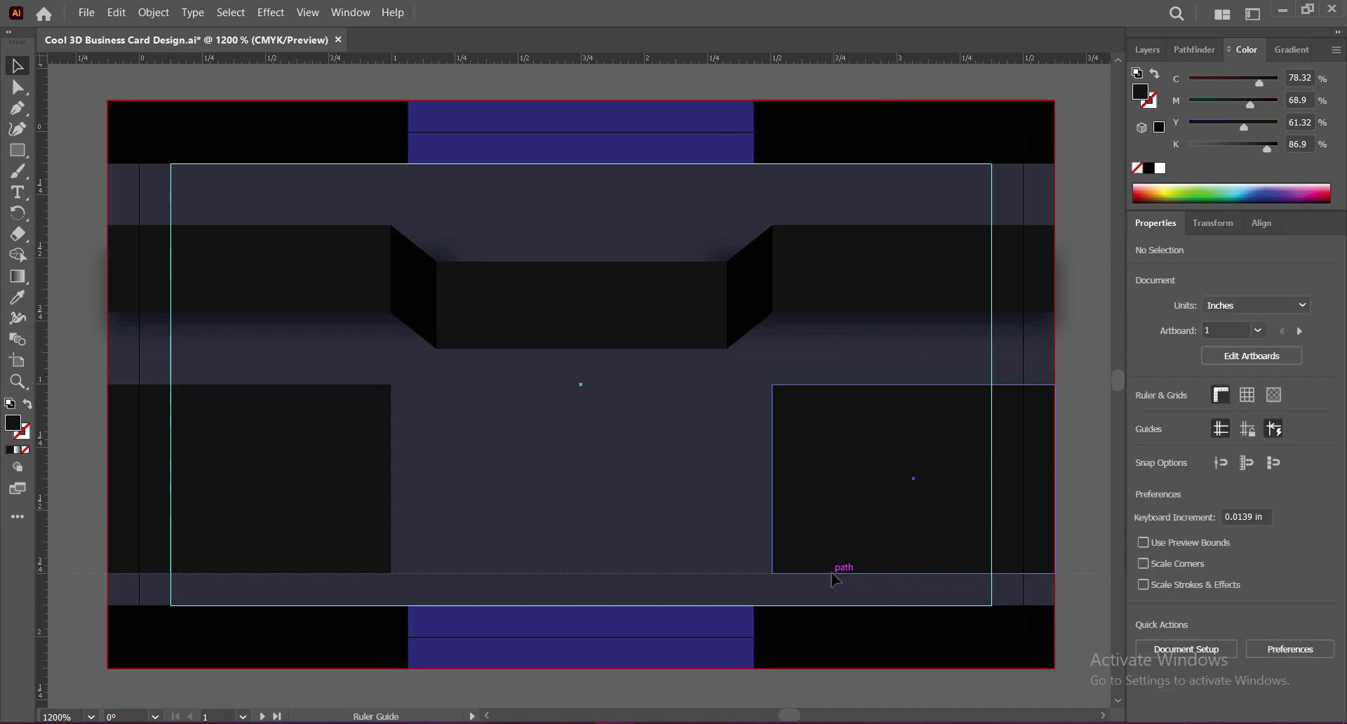
{"action": "scroll", "coordinate": [853, 96], "scroll_direction": "up", "scroll_amount": 2}
{"action": "scroll", "coordinate": [788, 412], "scroll_direction": "down", "scroll_amount": 3}
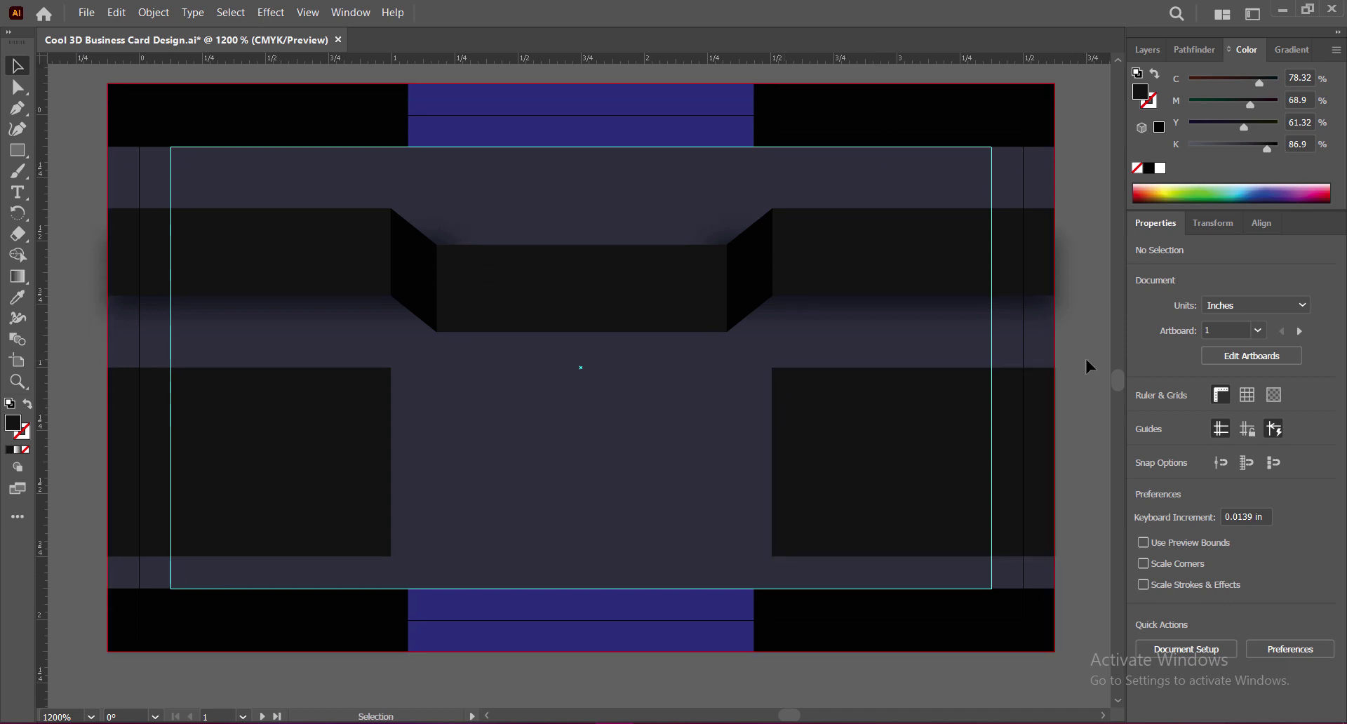
Duplicate the lower-left rectangle into the centre beneath the banner
{"action": "left_click", "coordinate": [278, 481]}
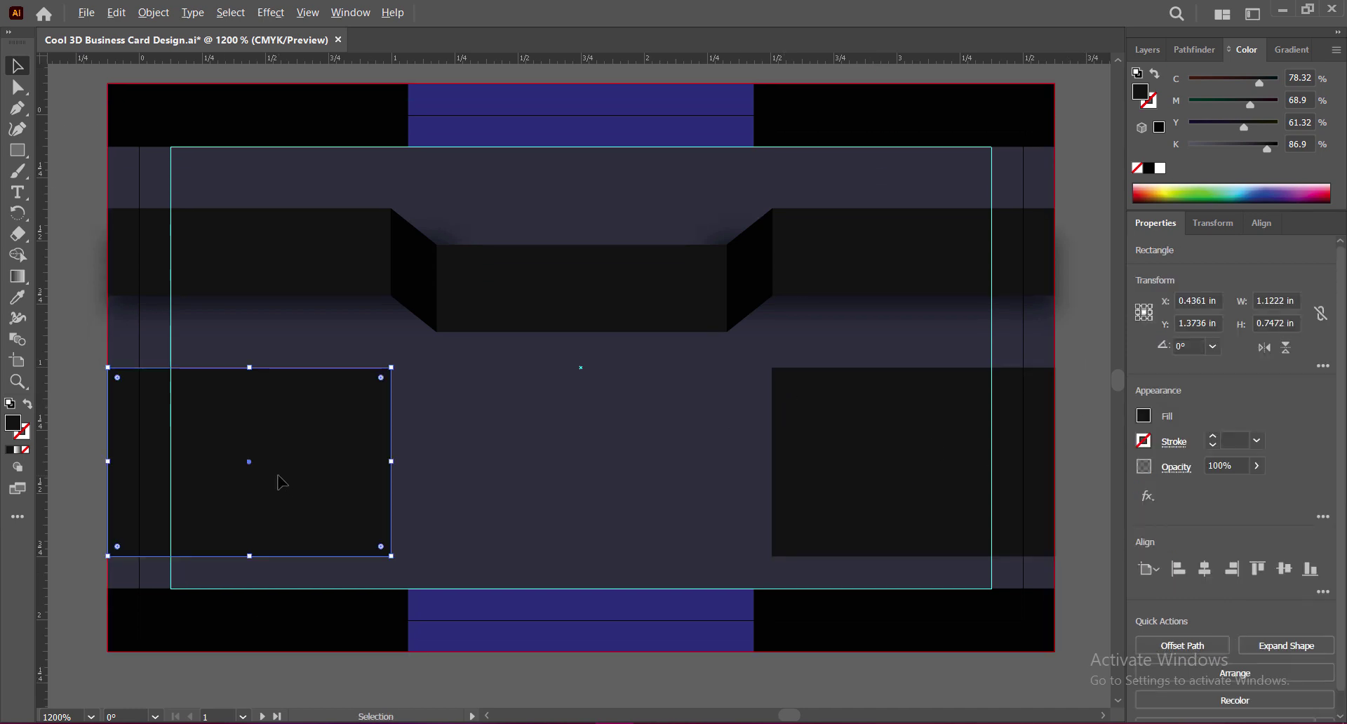
{"action": "left_click_drag", "start_coordinate": [279, 481], "coordinate": [601, 458]}
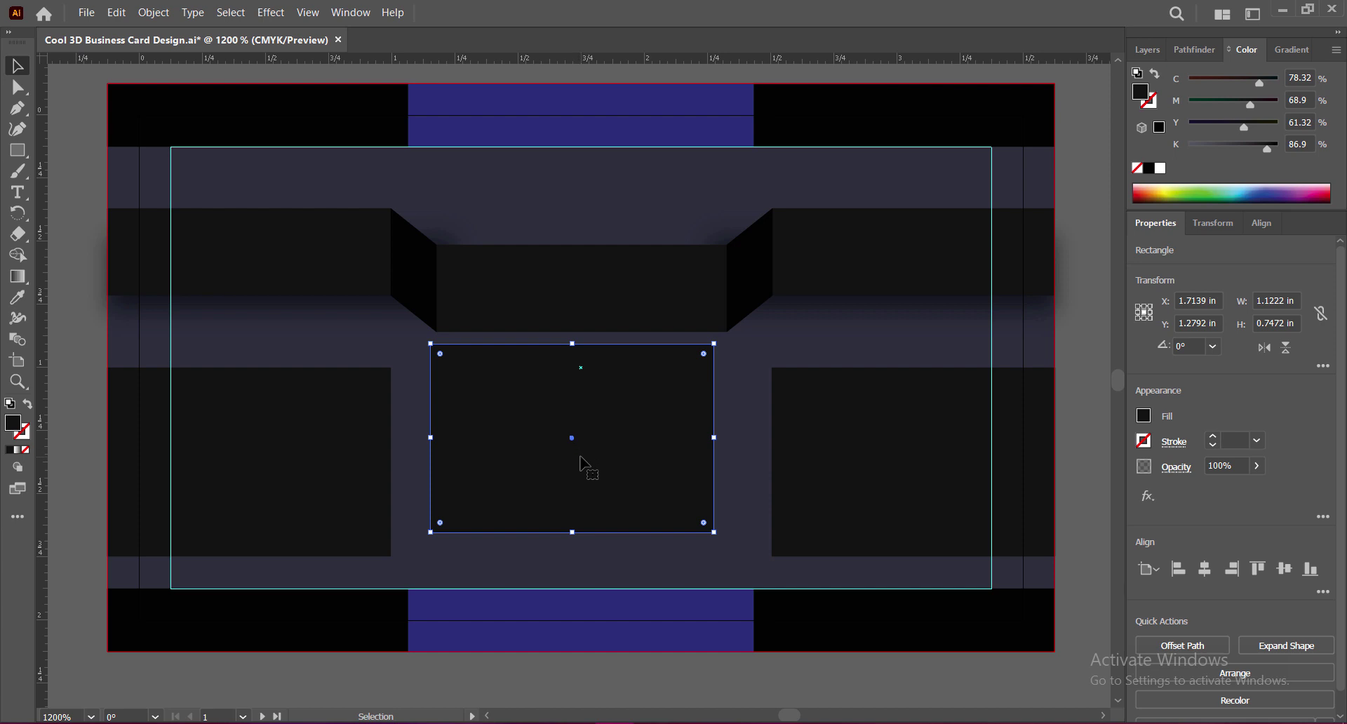
{"action": "mouse_move", "coordinate": [588, 457]}
{"action": "left_mouse_down"}
{"action": "mouse_move", "coordinate": [586, 494]}
{"action": "mouse_move", "coordinate": [601, 460]}
{"action": "left_mouse_up"}
{"action": "left_click", "coordinate": [1089, 468]}
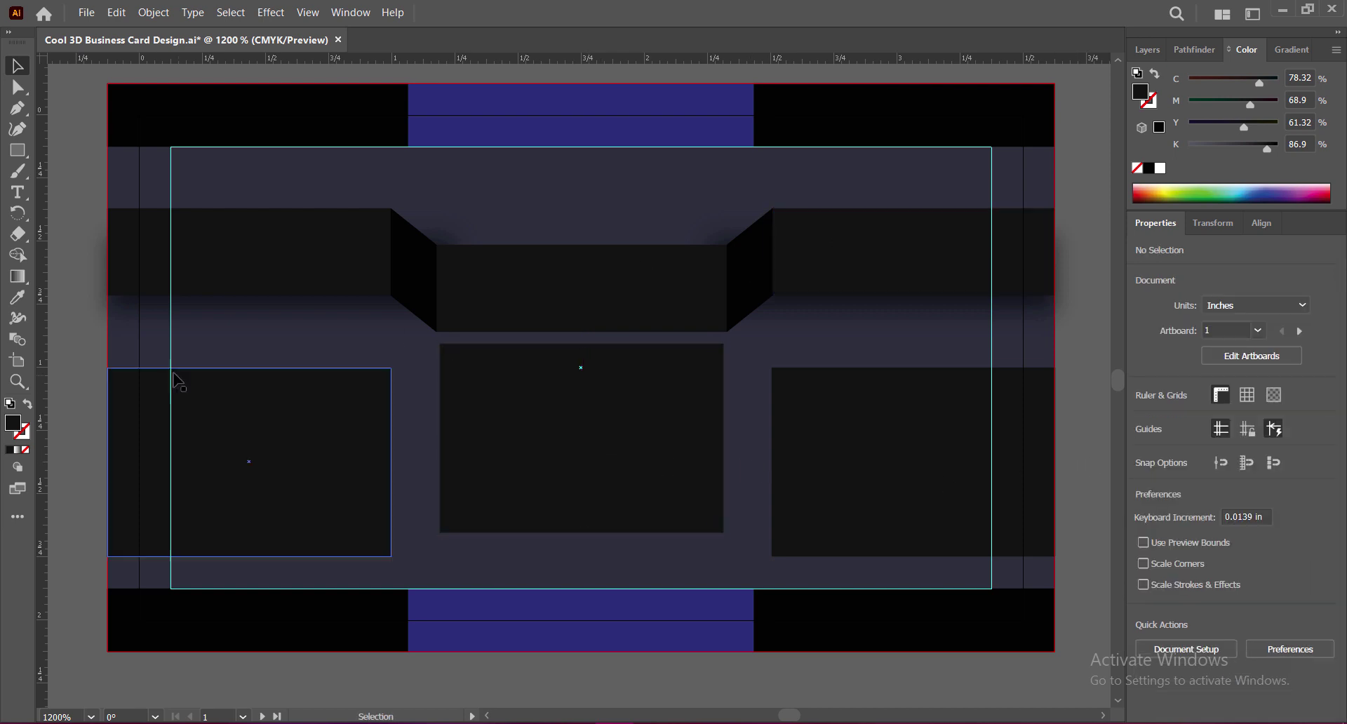
Draw the left slanted bevel face and eyedrop the upper bevel's black onto it
{"action": "key", "text": "p"}
{"action": "left_click", "coordinate": [391, 368]}
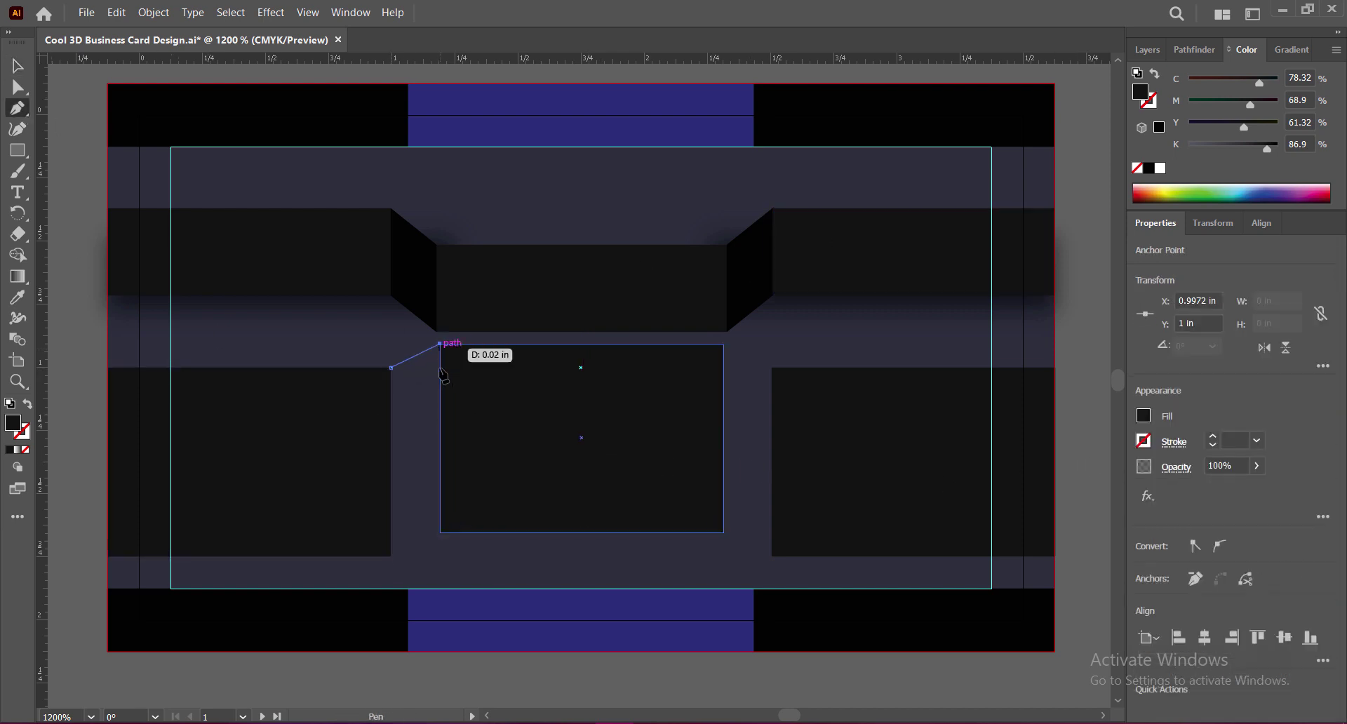
{"action": "left_click", "coordinate": [440, 533]}
{"action": "left_click", "coordinate": [390, 555]}
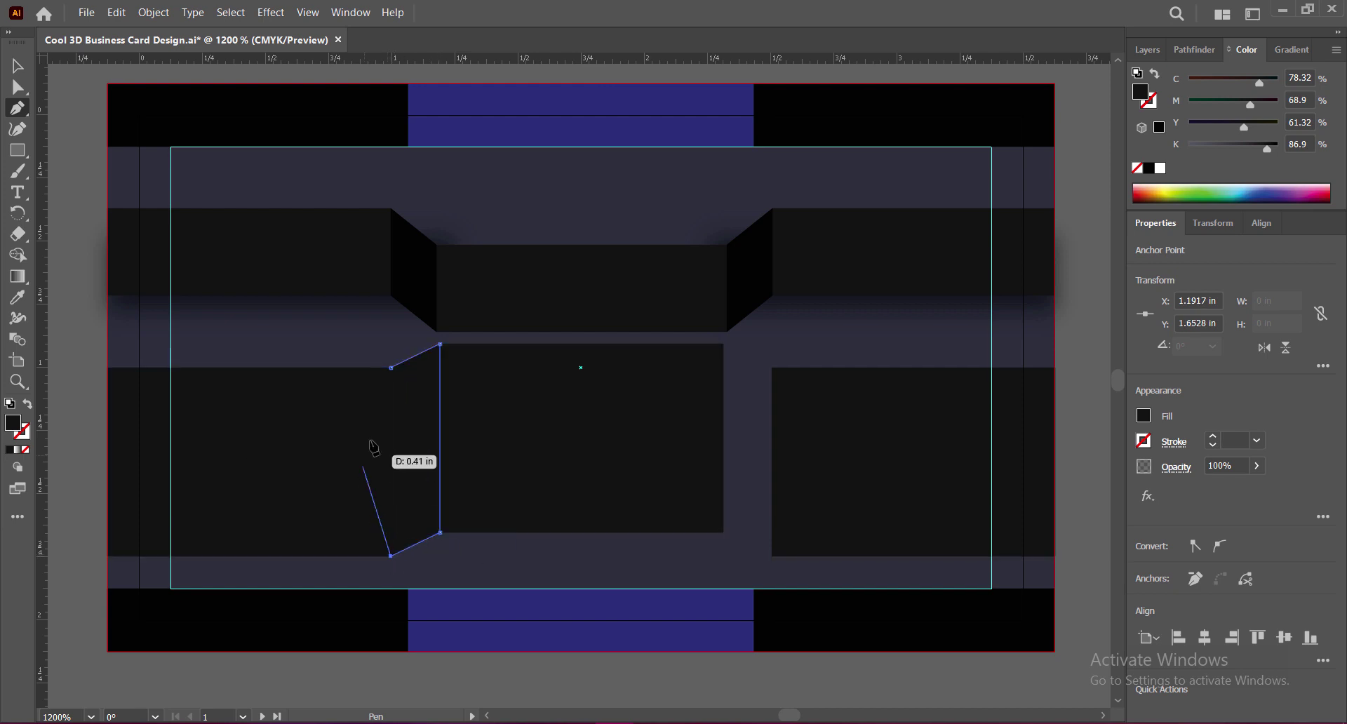
{"action": "left_click", "coordinate": [391, 368]}
{"action": "key", "text": "i"}
{"action": "left_click", "coordinate": [417, 277]}
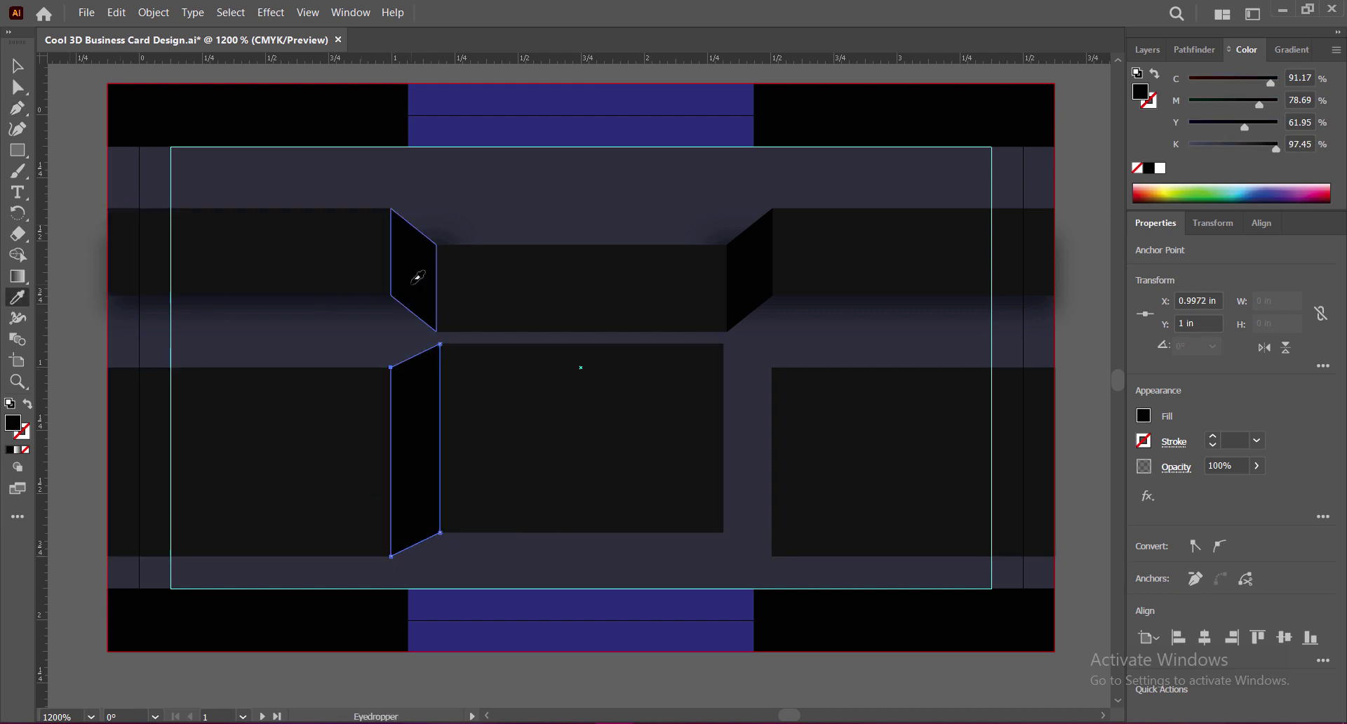
{"action": "key", "text": "v"}
{"action": "left_click", "coordinate": [1077, 357]}
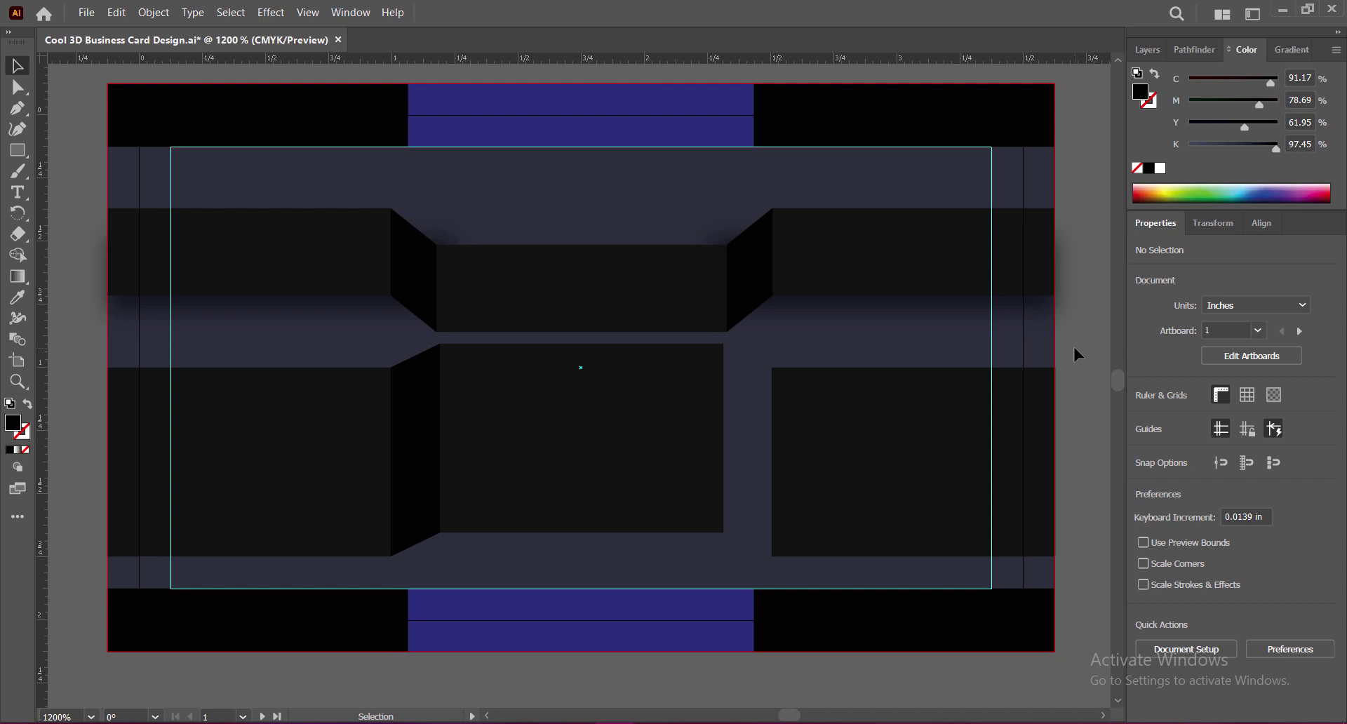
Draw the four-corner right bevel face with the Pen tool and close it
{"action": "key", "text": "p"}
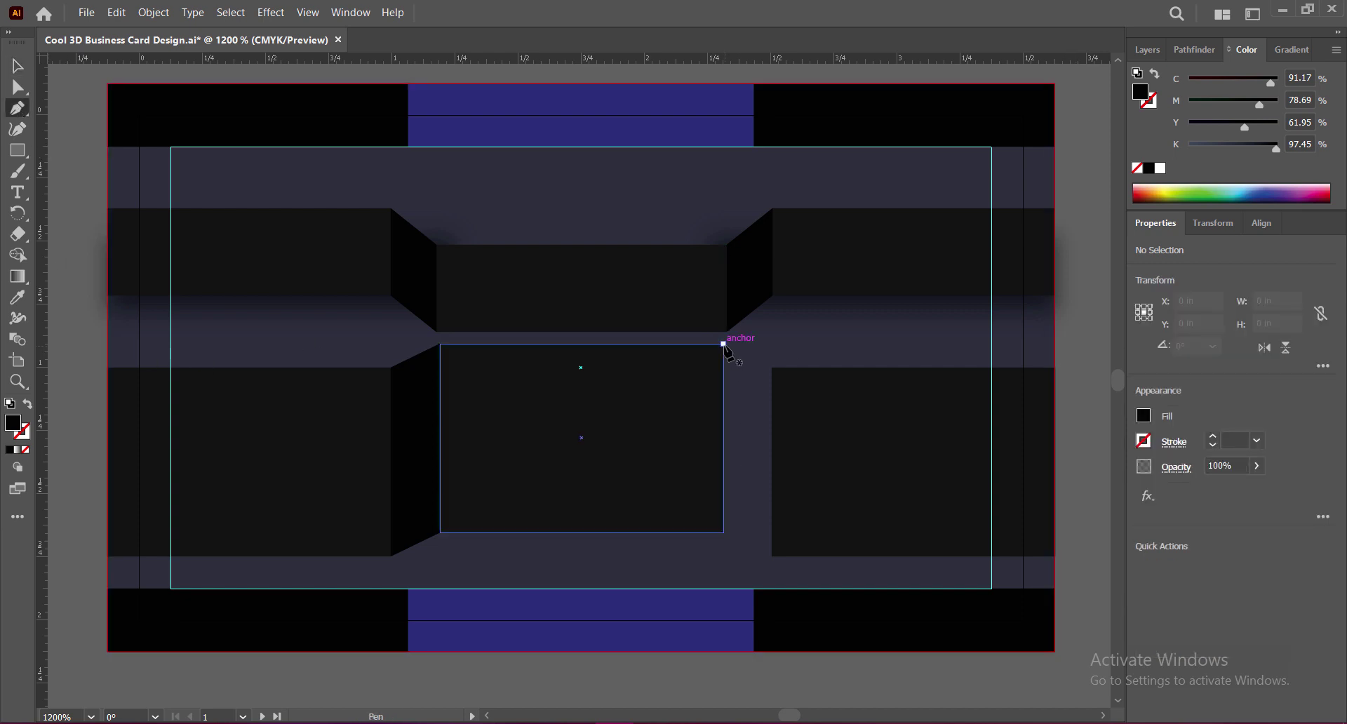
{"action": "left_click", "coordinate": [723, 344]}
{"action": "left_click", "coordinate": [772, 367]}
{"action": "left_click", "coordinate": [772, 556]}
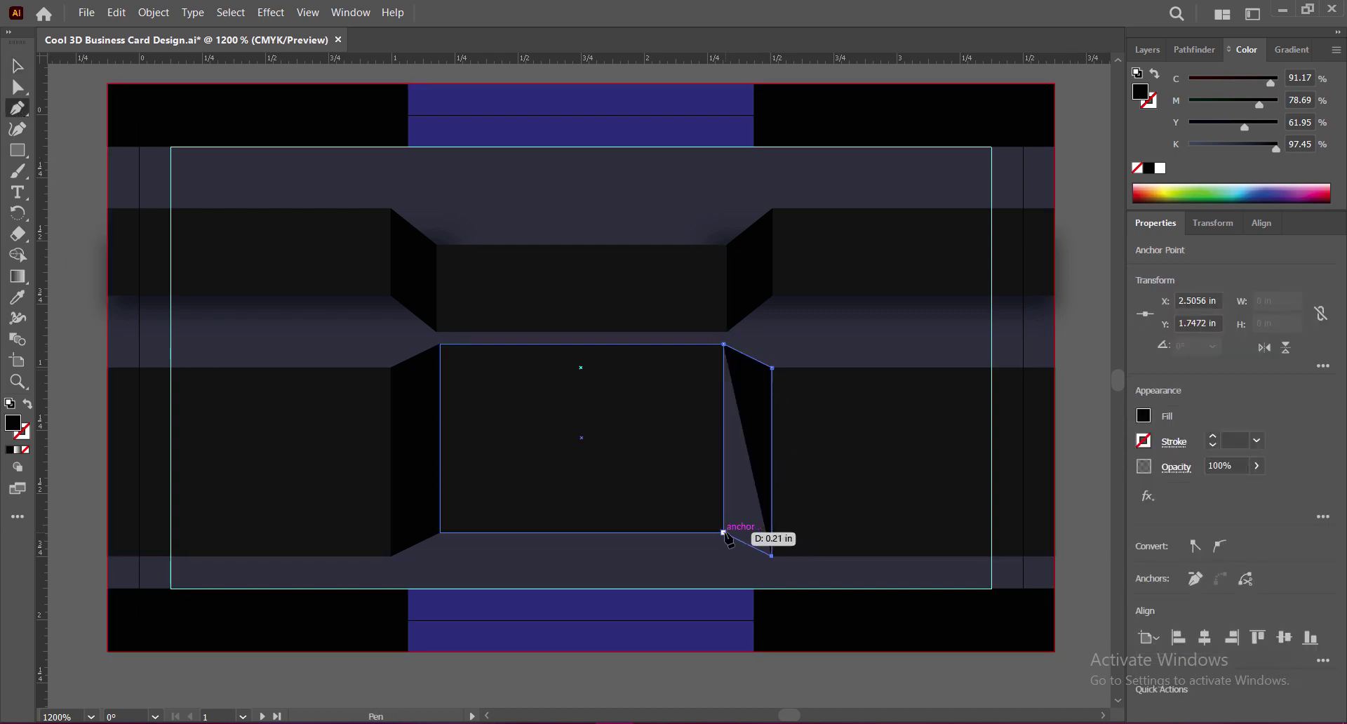
{"action": "left_click", "coordinate": [723, 532]}
{"action": "left_click", "coordinate": [724, 343]}
{"action": "key", "text": "v"}
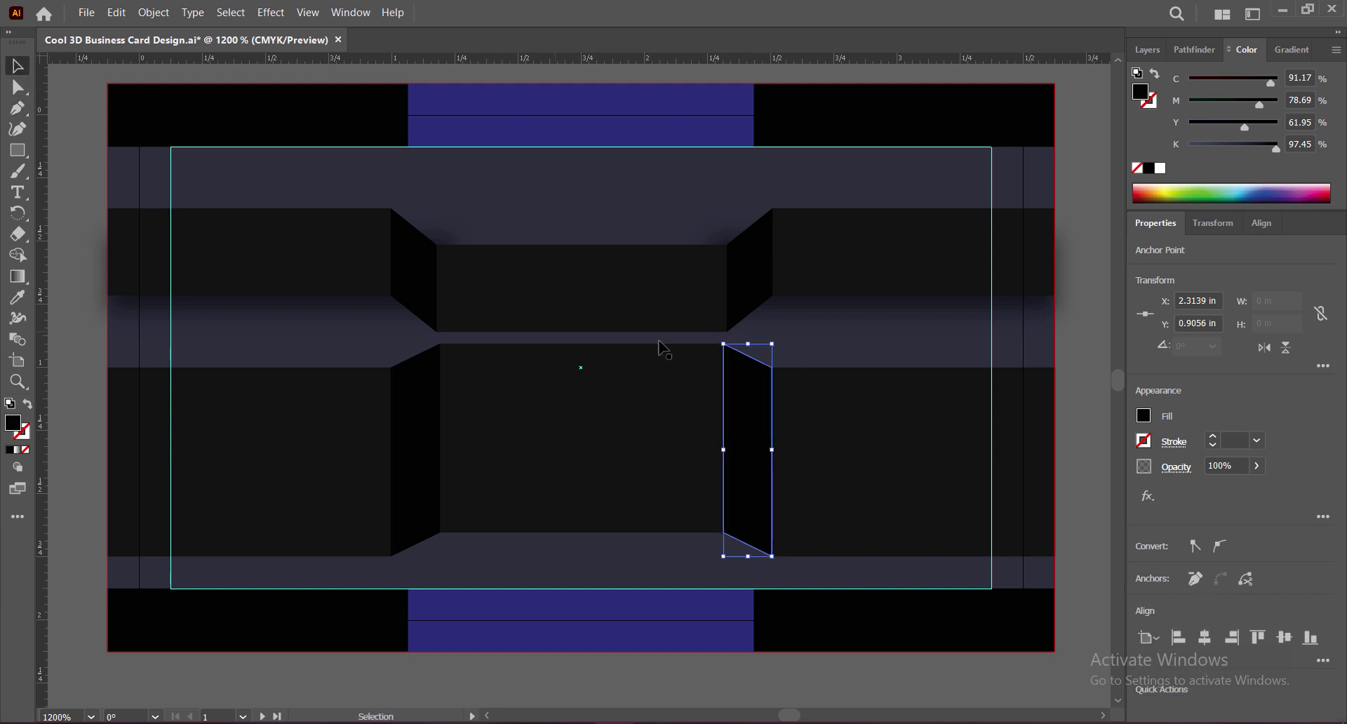
{"action": "left_click", "coordinate": [1078, 205]}
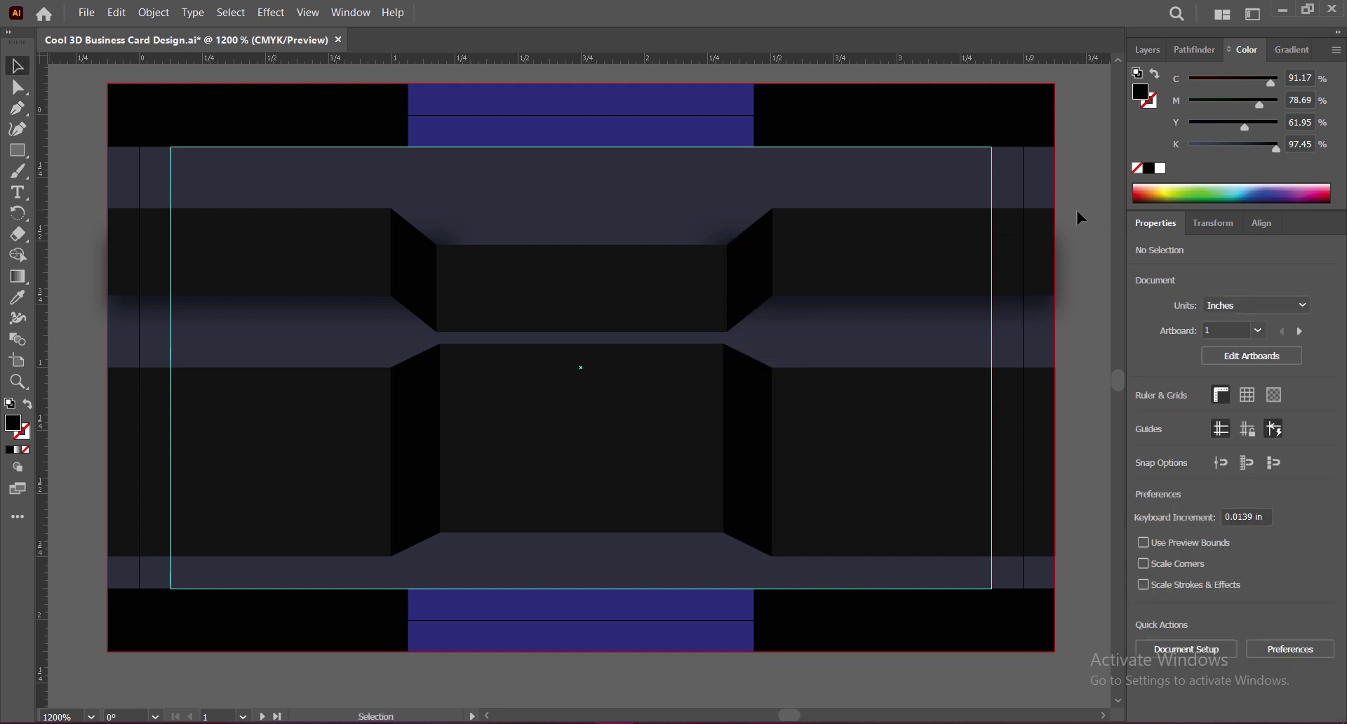
Move a blurred shadow to the bottom of the lower centre panel and widen it
{"action": "left_click", "coordinate": [898, 304]}
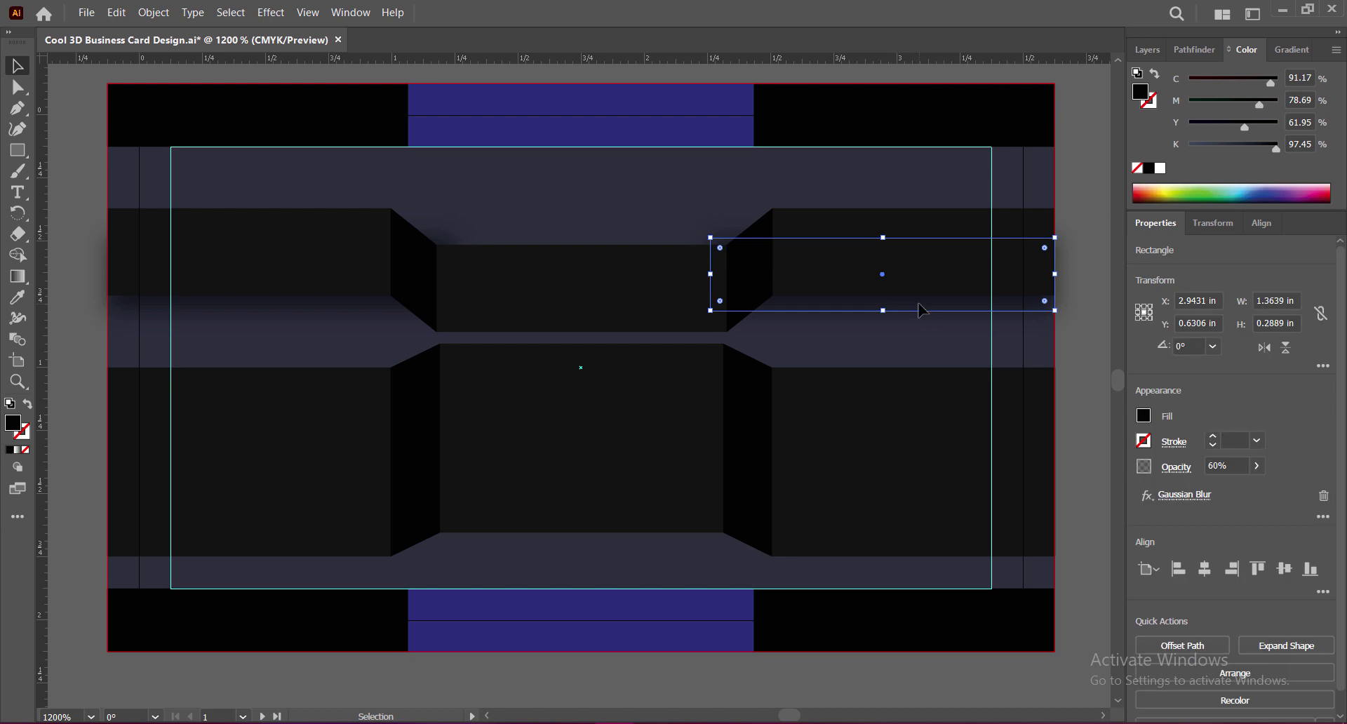
{"action": "left_click_drag", "start_coordinate": [921, 309], "coordinate": [614, 538]}
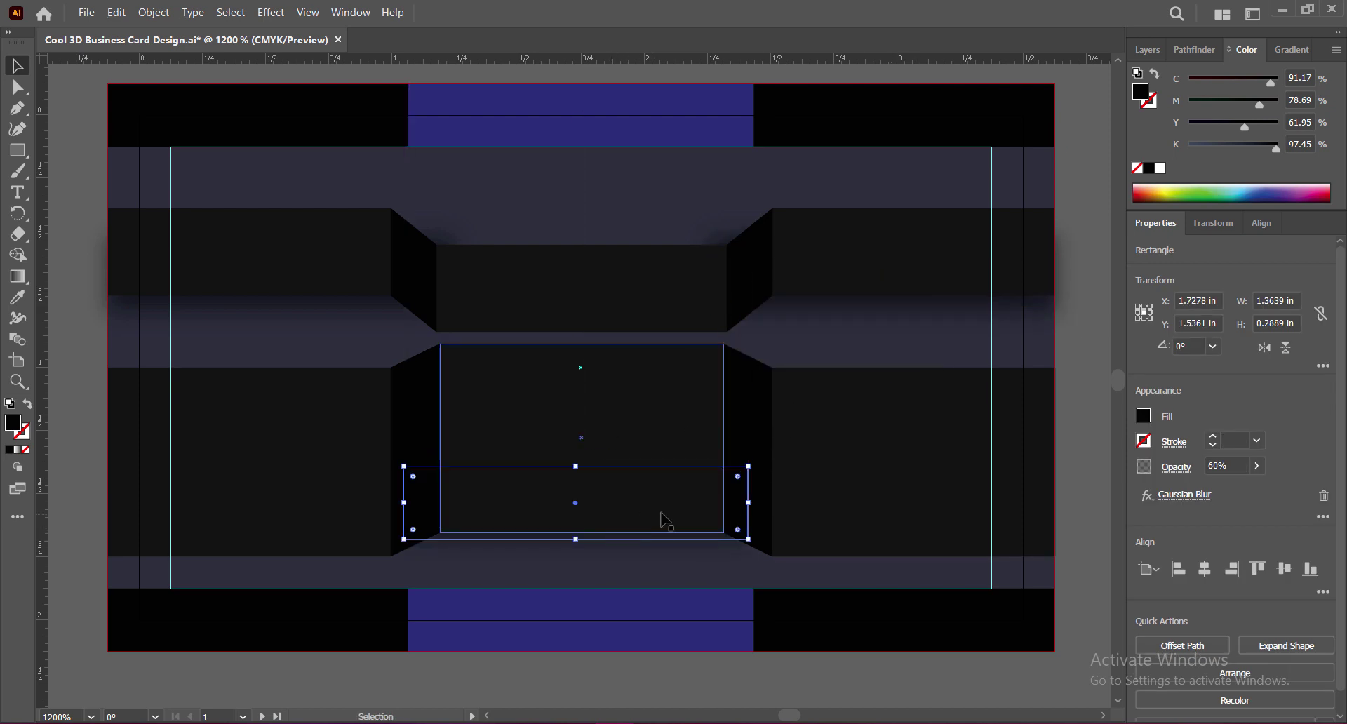
{"action": "left_click_drag", "start_coordinate": [748, 503], "coordinate": [778, 503]}
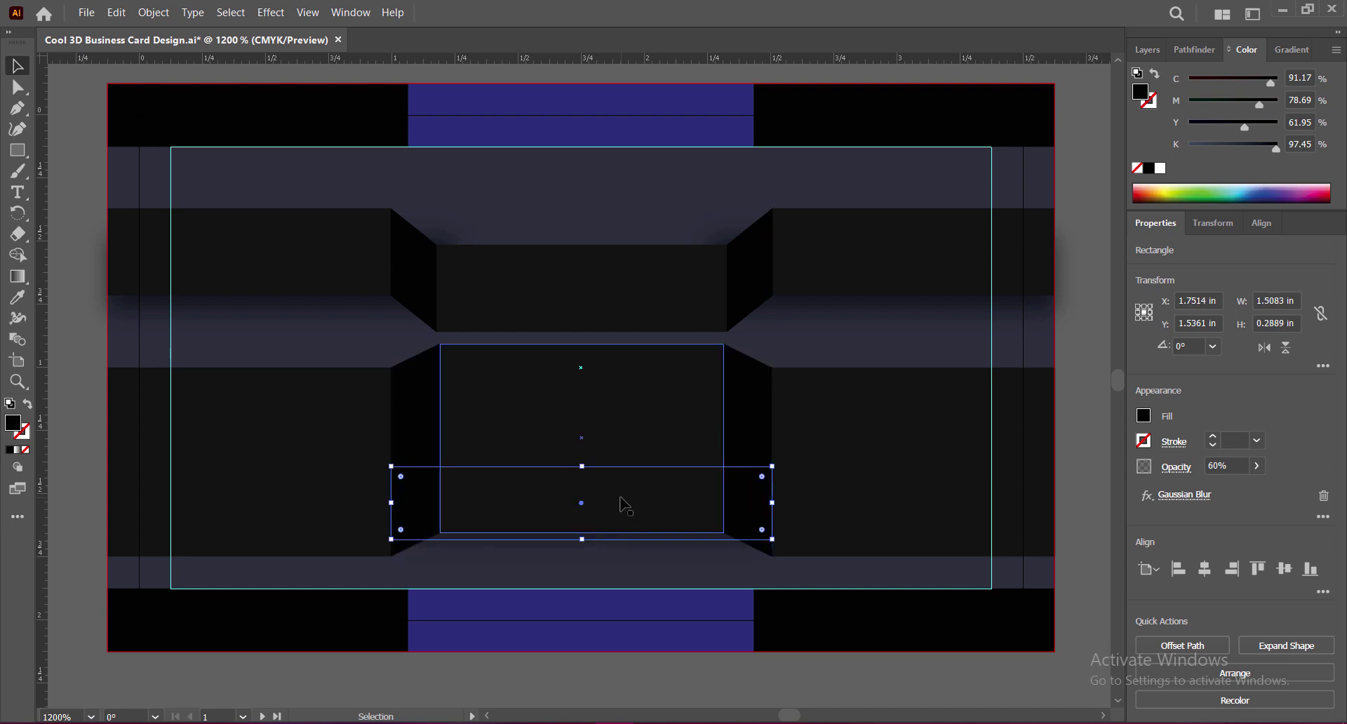
{"action": "left_click_drag", "start_coordinate": [620, 499], "coordinate": [581, 546]}
{"action": "key", "text": "ctrl+z"}
{"action": "left_click", "coordinate": [608, 541]}
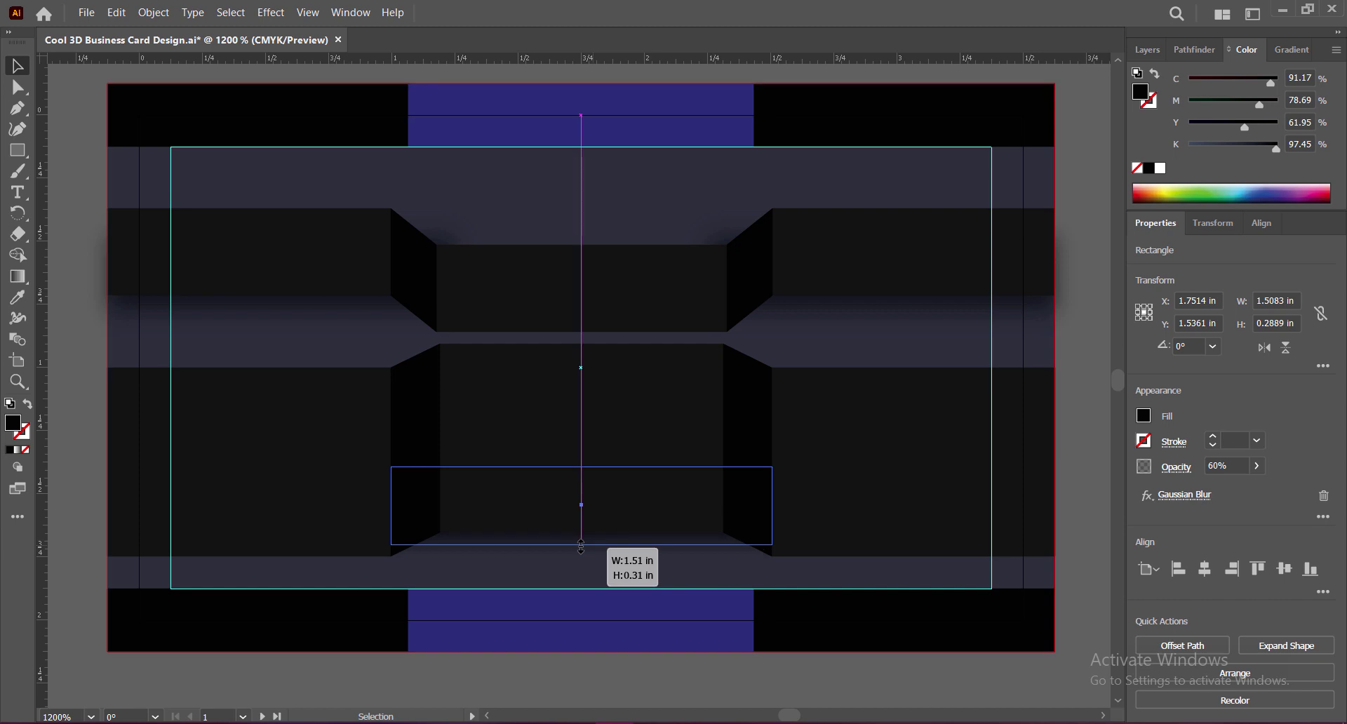
{"action": "left_click", "coordinate": [1073, 553]}
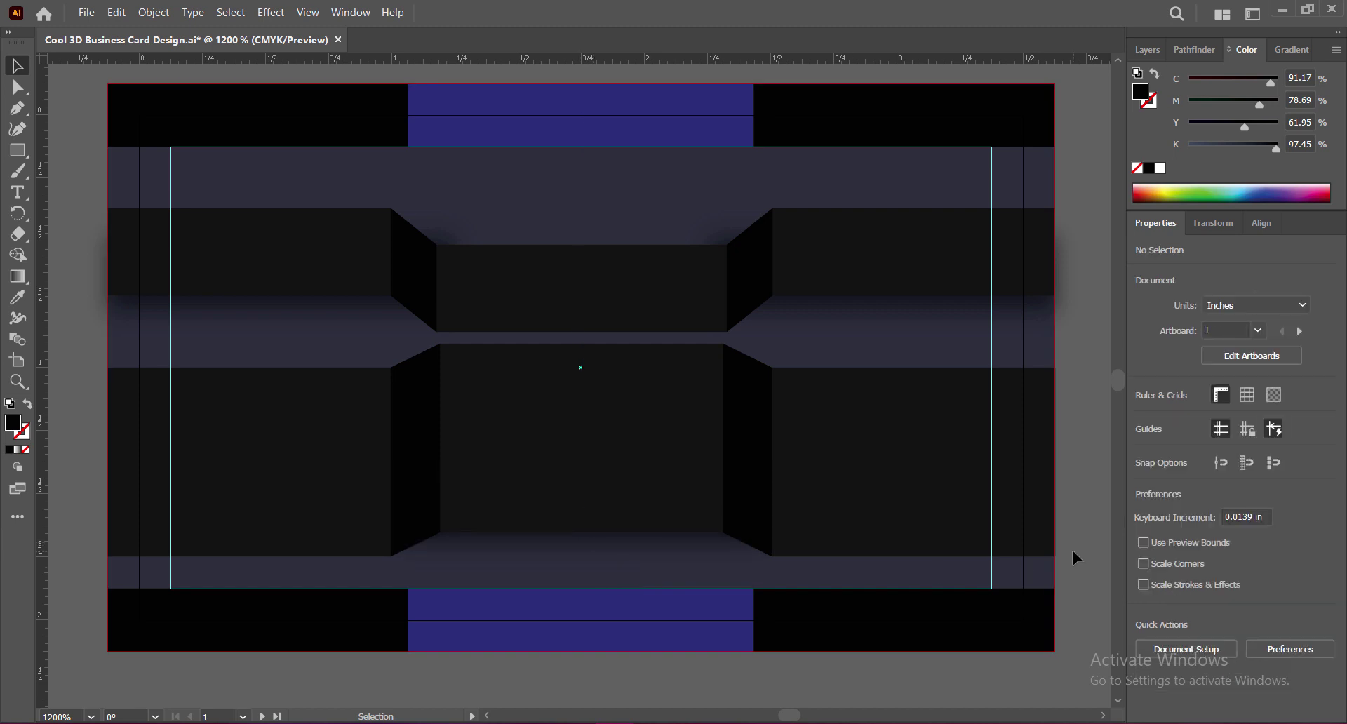
Pull in the left and right shadows' inner and top edges, and adjust the bottom shadow's height
{"action": "left_click", "coordinate": [379, 306]}
{"action": "left_click_drag", "start_coordinate": [454, 275], "coordinate": [436, 275]}
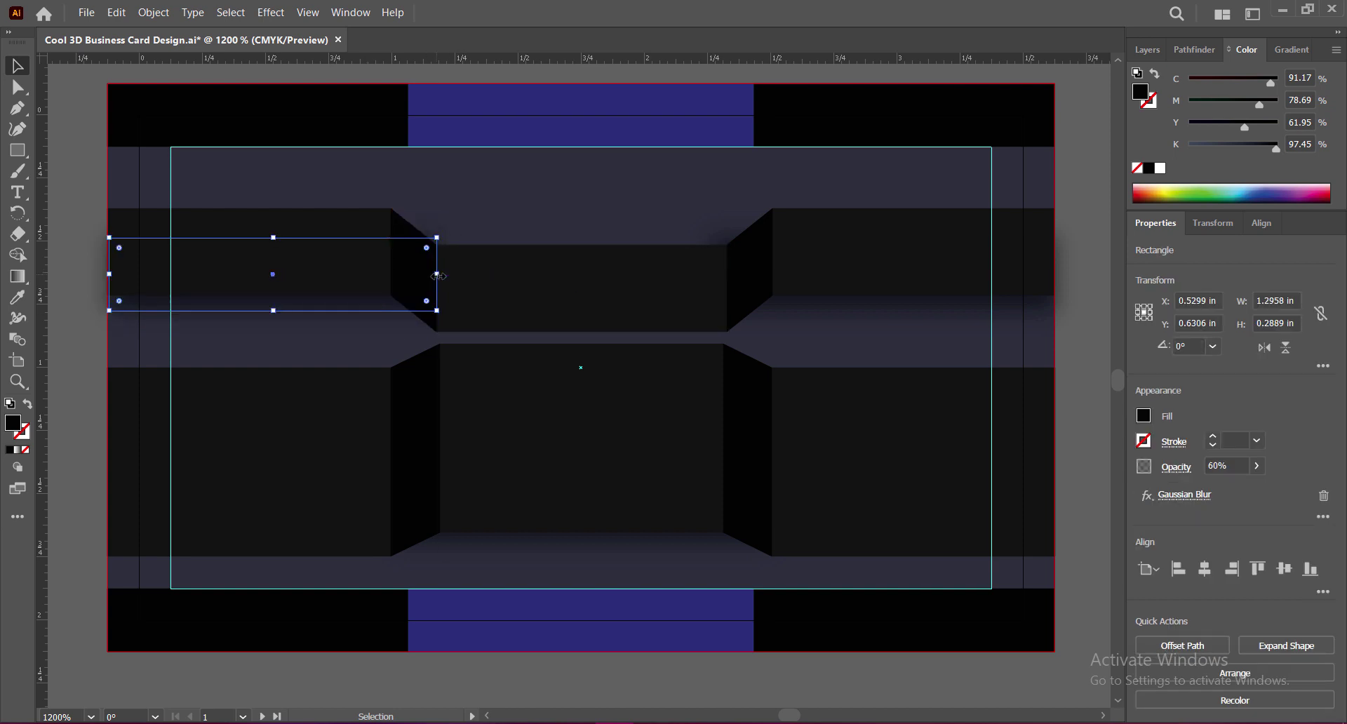
{"action": "left_click_drag", "start_coordinate": [272, 237], "coordinate": [281, 261]}
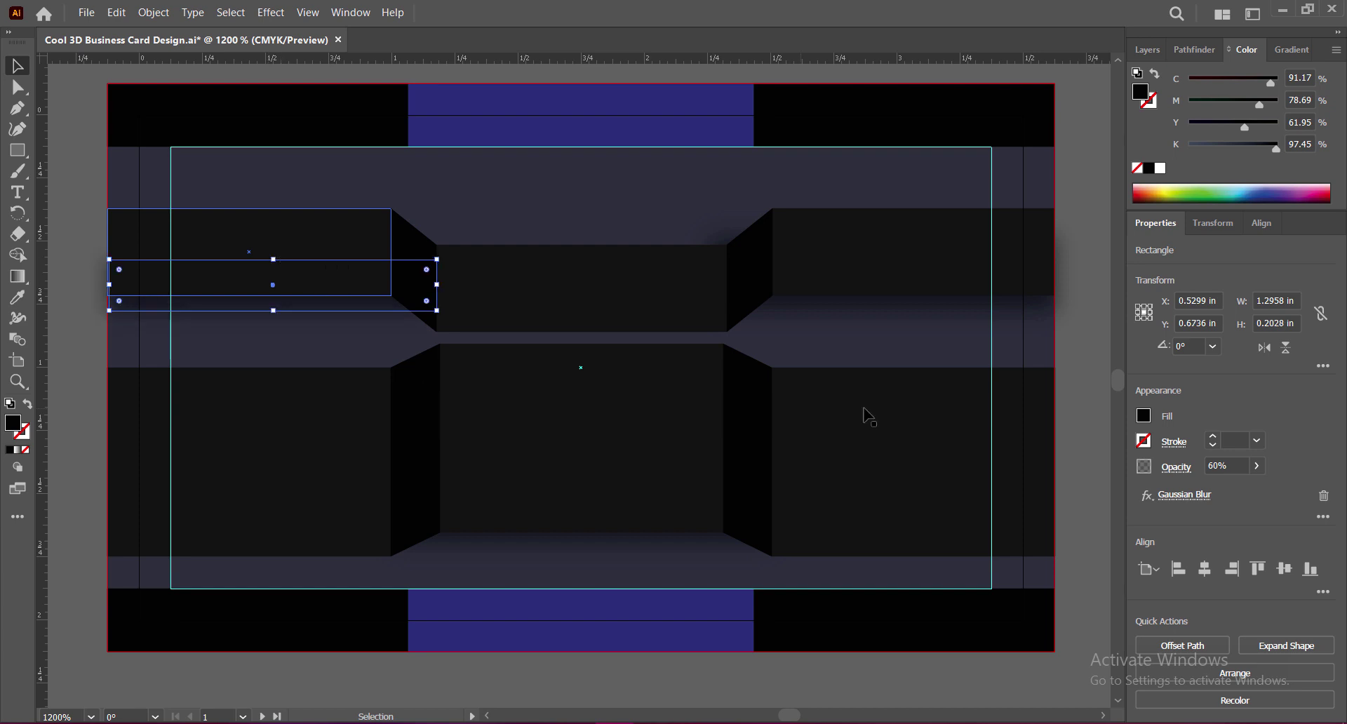
{"action": "left_click", "coordinate": [803, 314]}
{"action": "left_click_drag", "start_coordinate": [716, 278], "coordinate": [730, 279]}
{"action": "left_click_drag", "start_coordinate": [891, 238], "coordinate": [892, 261]}
{"action": "left_click", "coordinate": [1079, 442]}
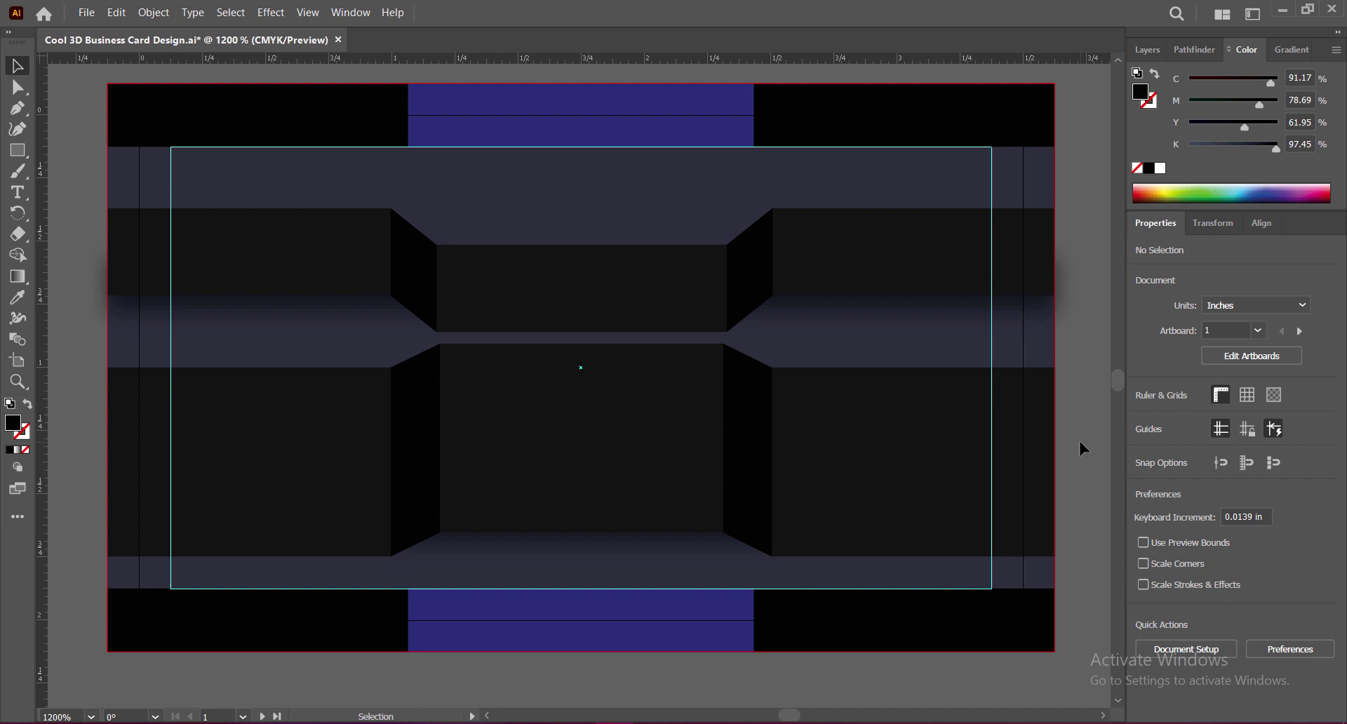
{"action": "left_click", "coordinate": [566, 540]}
{"action": "left_click_drag", "start_coordinate": [583, 543], "coordinate": [583, 544]}
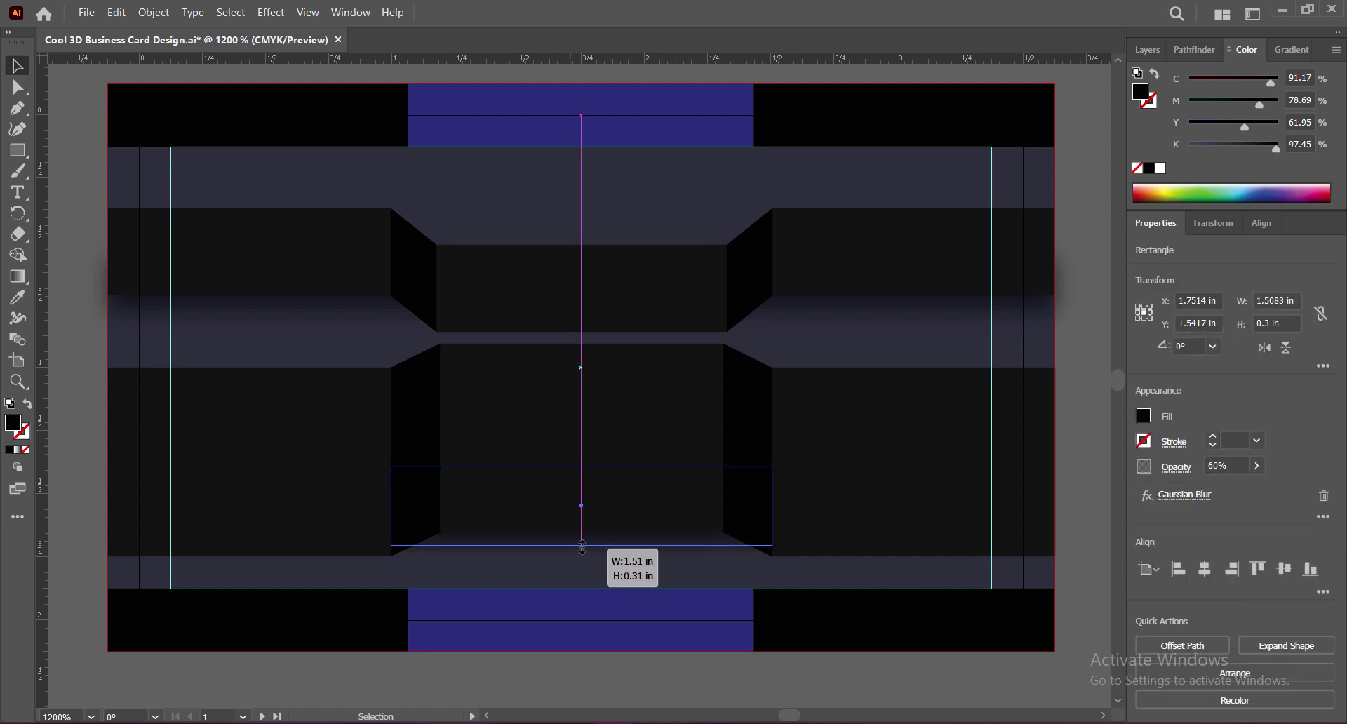
{"action": "left_click", "coordinate": [1081, 533]}
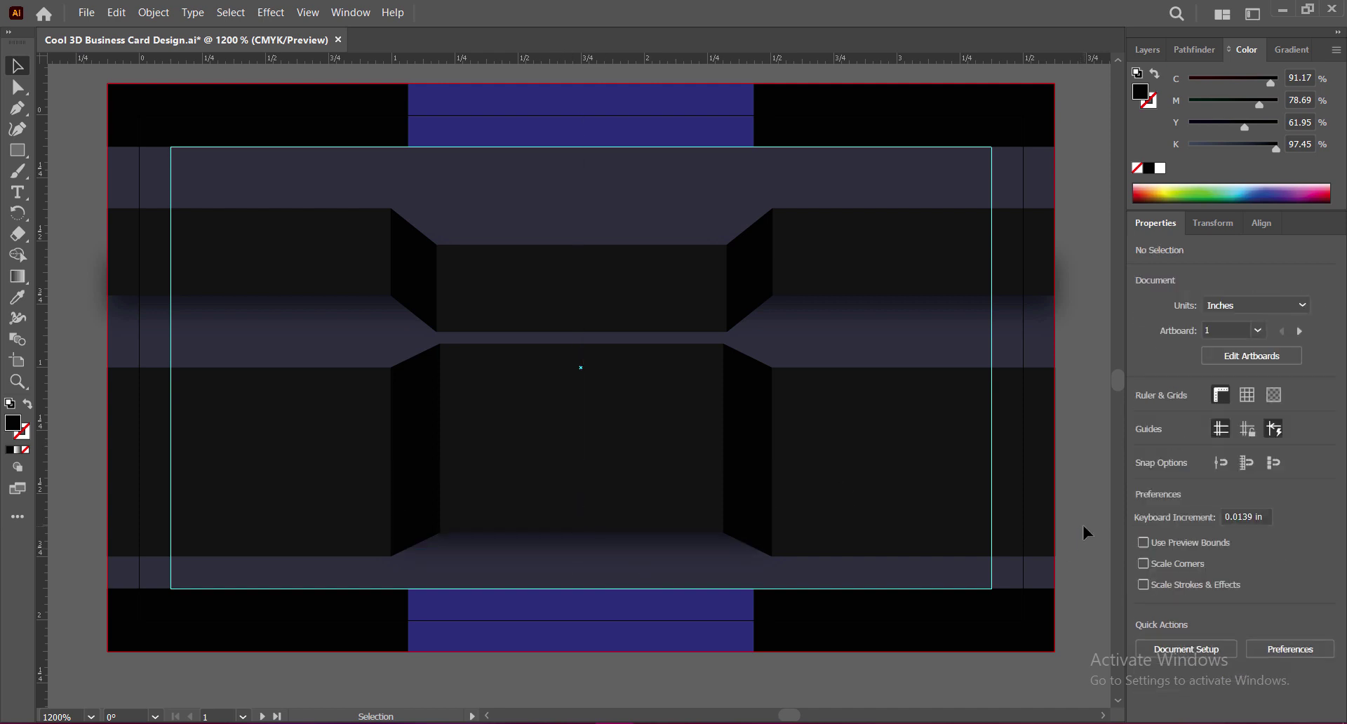
Change the upper-left panel's fill to dark grey #212121
{"action": "left_click", "coordinate": [270, 289]}
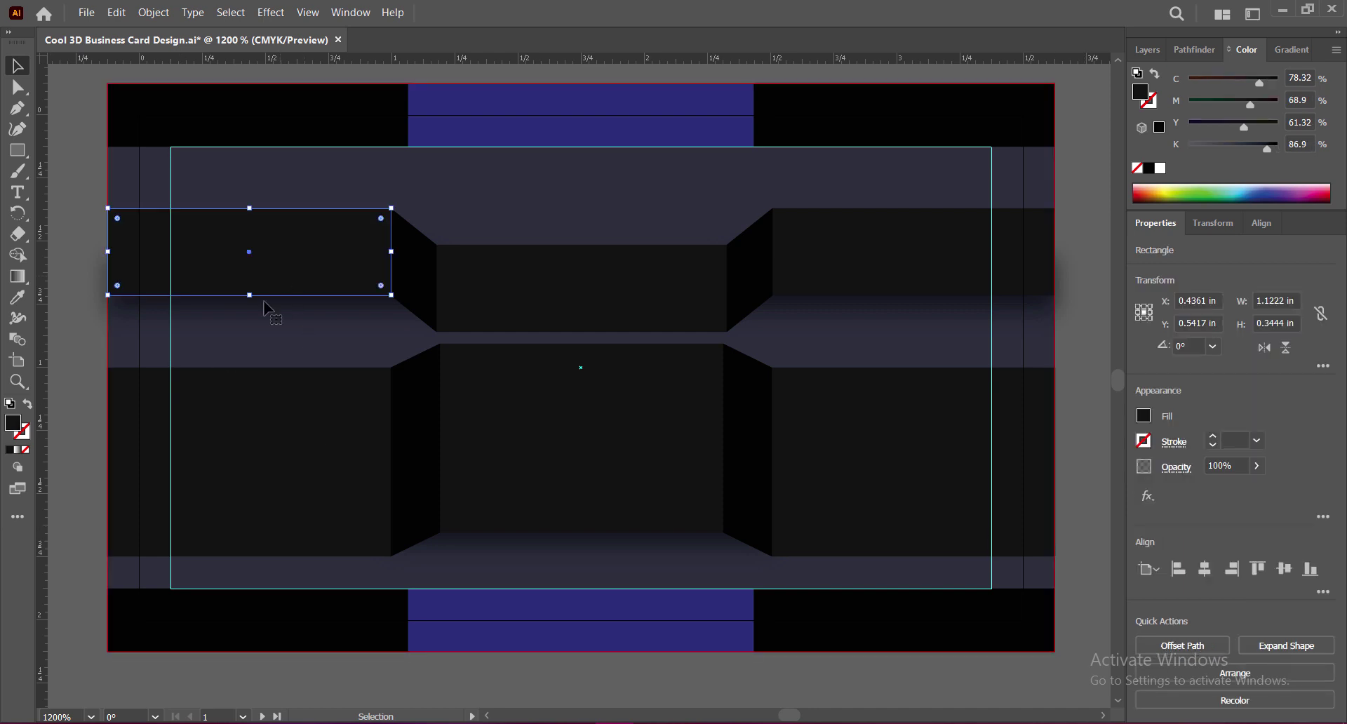
{"action": "double_click", "coordinate": [11, 426]}
{"action": "left_click_drag", "start_coordinate": [850, 481], "coordinate": [849, 466]}
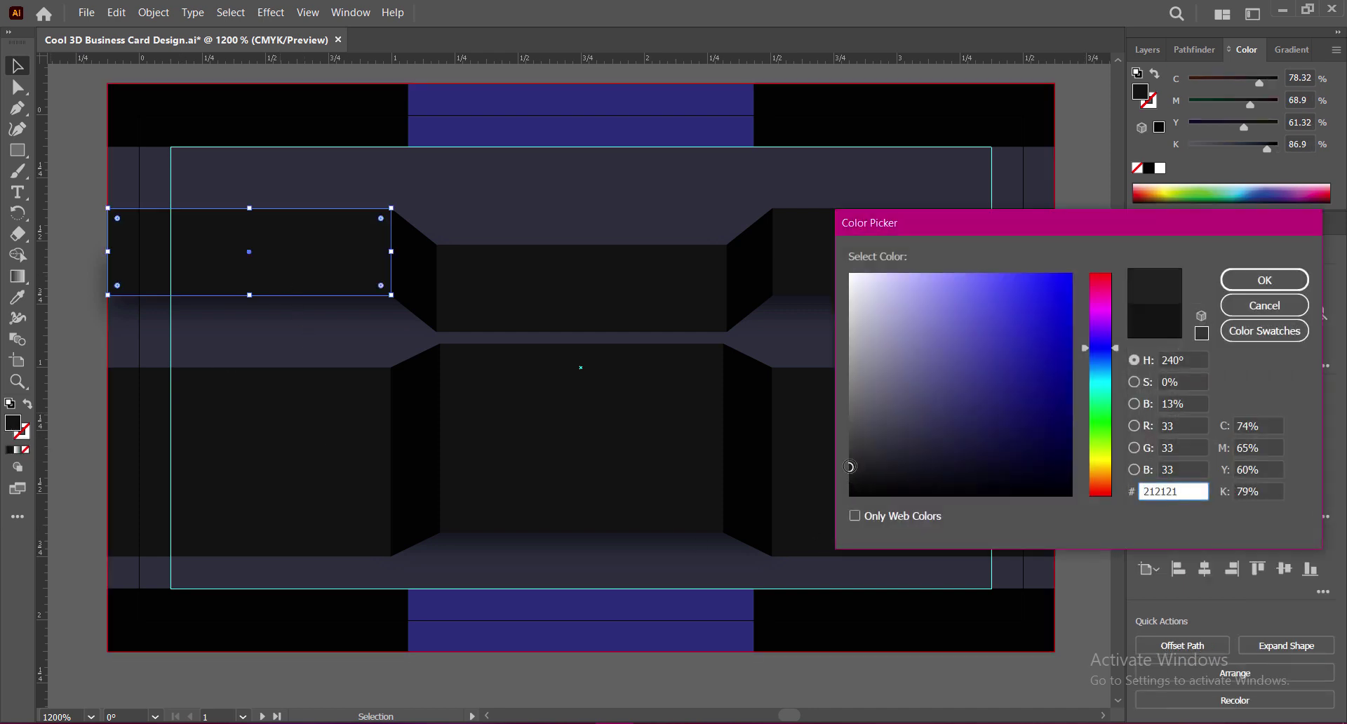
{"action": "left_click", "coordinate": [1264, 280]}
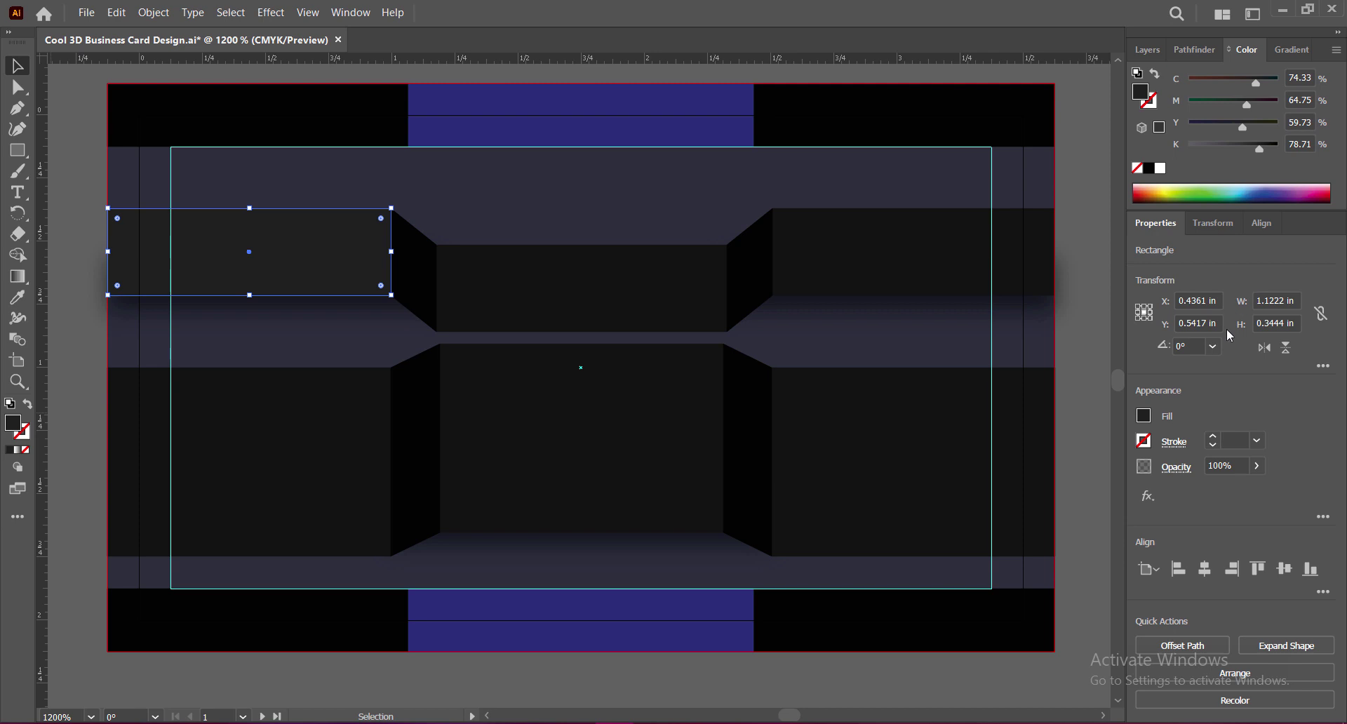
Eyedrop the #212121 fill onto the upper-centre and upper-right panels
{"action": "left_click", "coordinate": [533, 319]}
{"action": "key", "text": "i"}
{"action": "left_click", "coordinate": [270, 261]}
{"action": "key", "text": "v"}
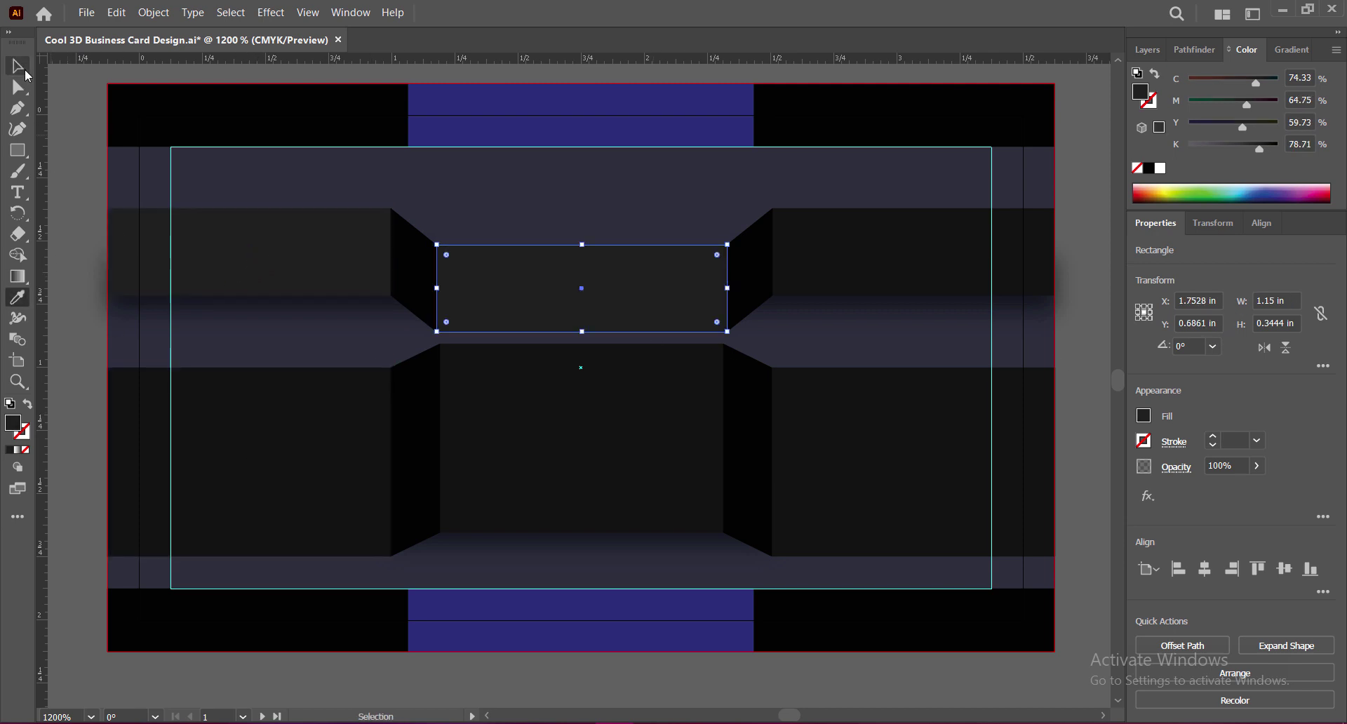
{"action": "left_click", "coordinate": [823, 261]}
{"action": "key", "text": "i"}
{"action": "left_click", "coordinate": [533, 282]}
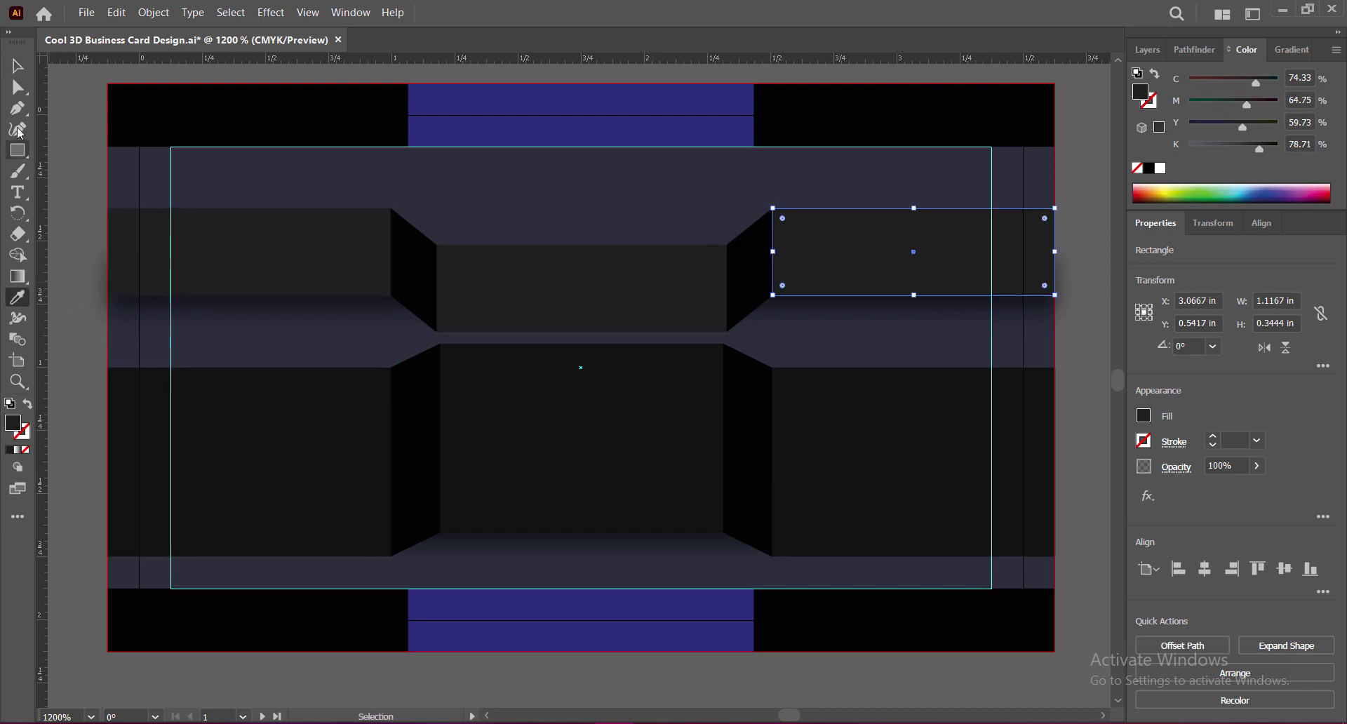
{"action": "key", "text": "v"}
Eyedrop the #212121 fill onto the lower-left, lower-centre and lower-right panels
{"action": "left_click", "coordinate": [249, 469]}
{"action": "key", "text": "i"}
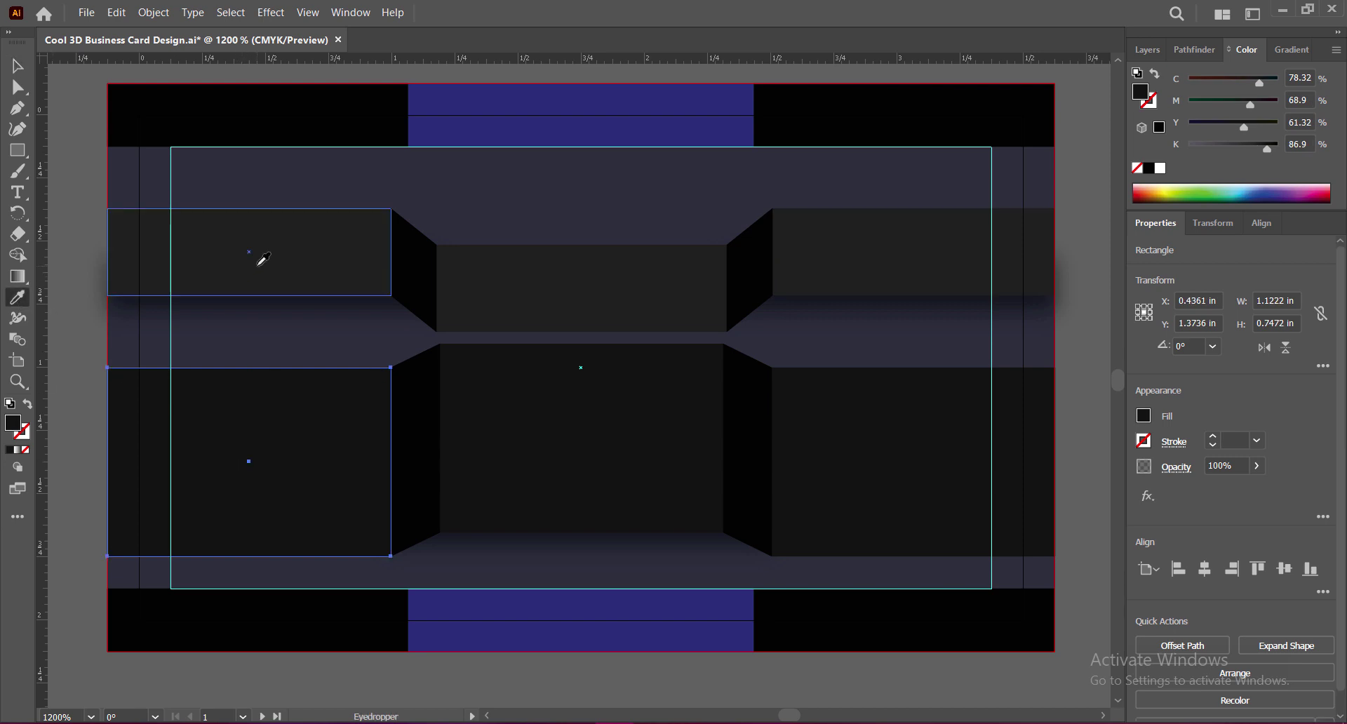
{"action": "left_click", "coordinate": [258, 258]}
{"action": "key", "text": "v"}
{"action": "left_click", "coordinate": [518, 457]}
{"action": "key", "text": "i"}
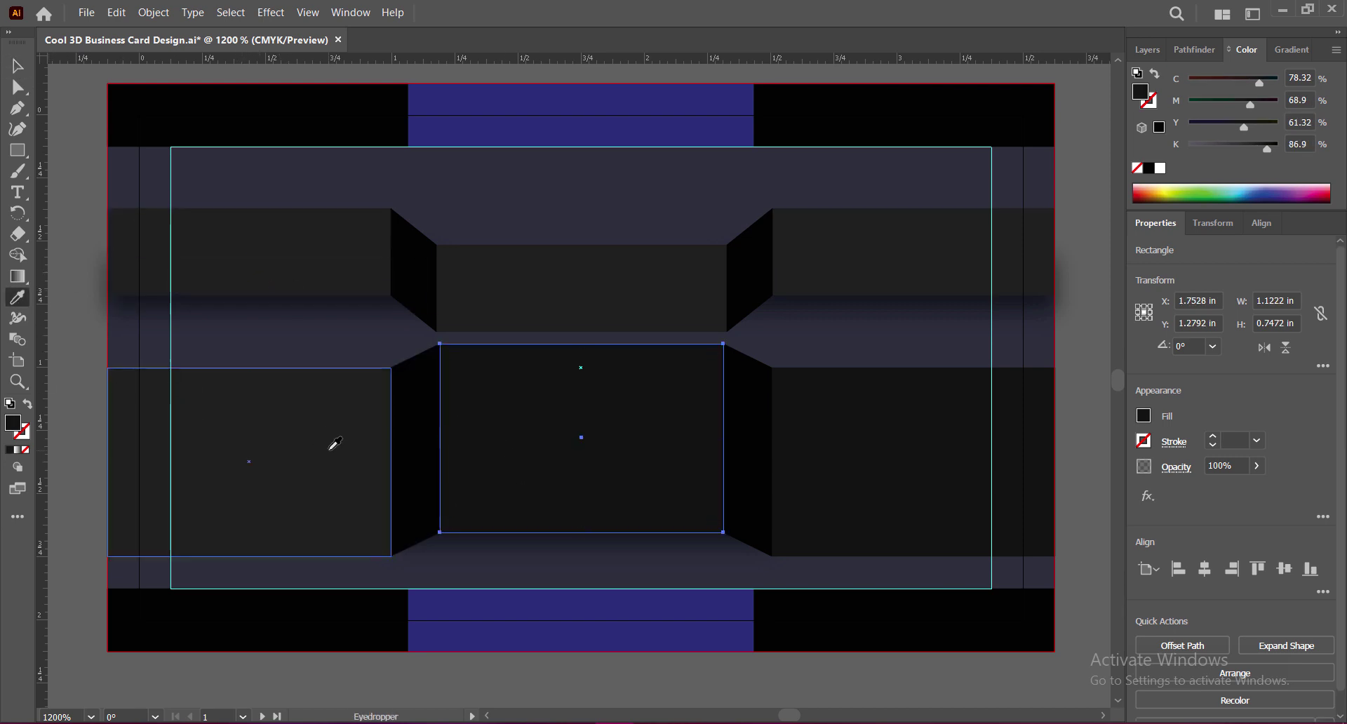
{"action": "left_click", "coordinate": [330, 444]}
{"action": "left_click", "coordinate": [23, 69]}
{"action": "left_click", "coordinate": [23, 68]}
{"action": "left_click", "coordinate": [842, 463]}
{"action": "key", "text": "i"}
{"action": "left_click", "coordinate": [505, 421]}
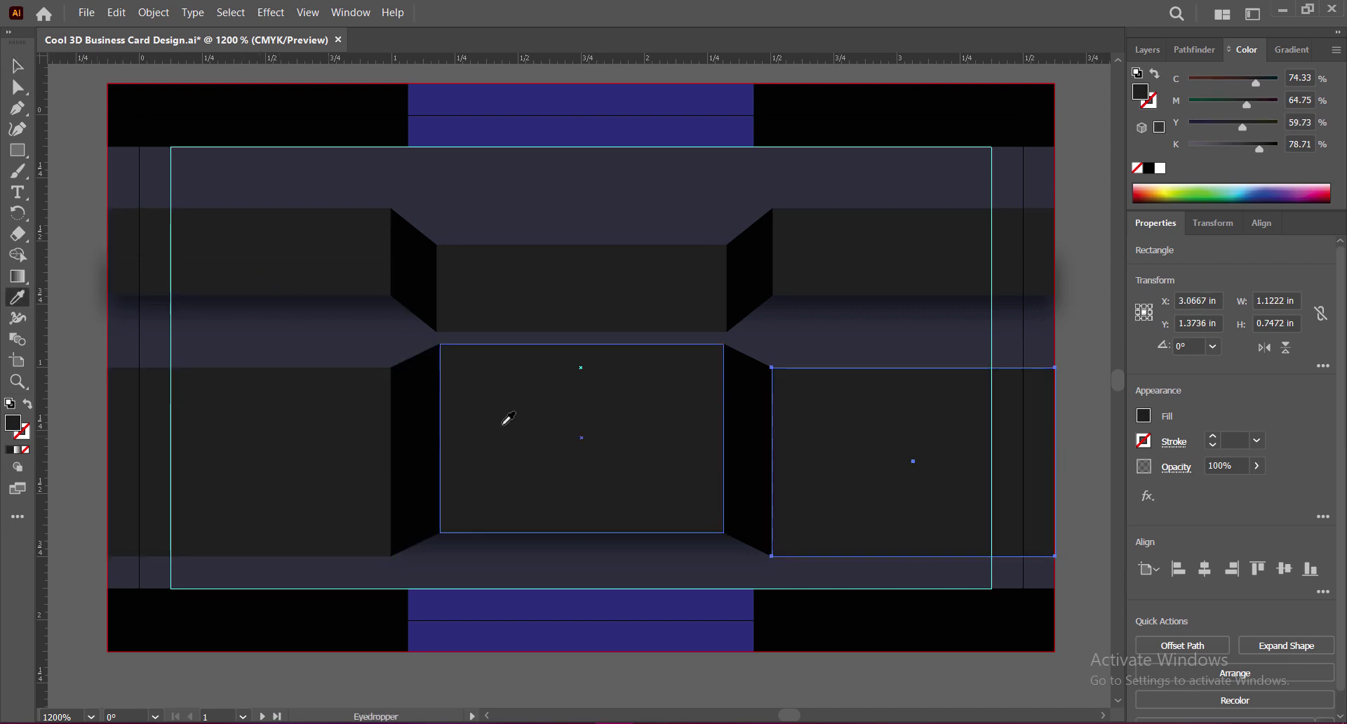
{"action": "key", "text": "v"}
{"action": "left_click", "coordinate": [960, 291]}
{"action": "left_click", "coordinate": [1084, 331]}
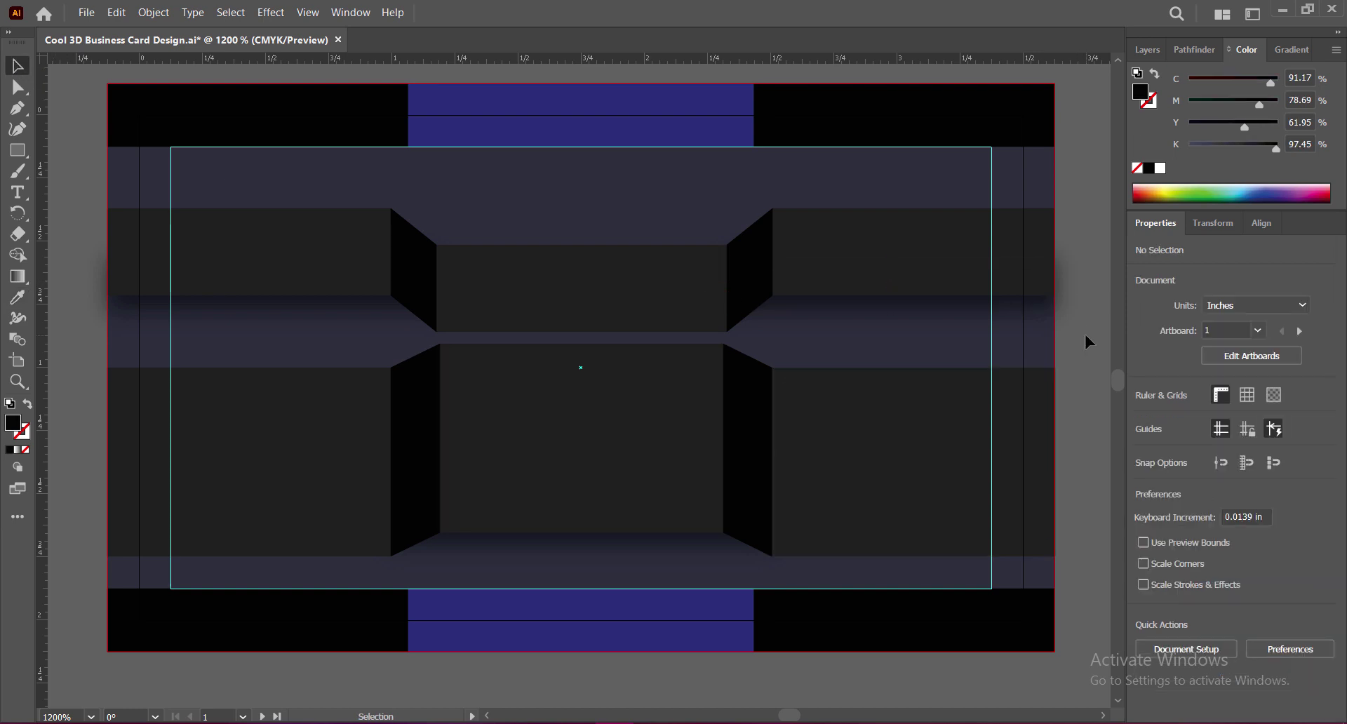
Save, then darken the background rectangle's fill to #191A2B
{"action": "key", "text": "ctrl+s"}
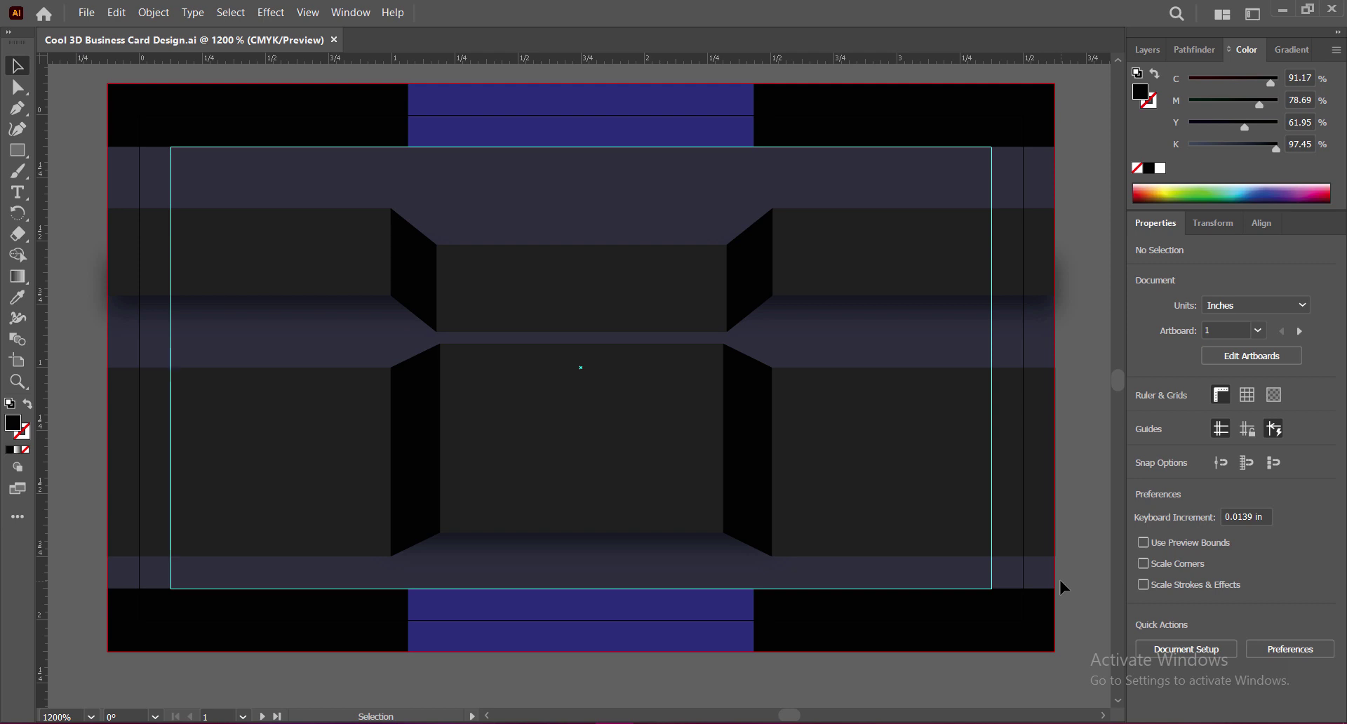
{"action": "left_click", "coordinate": [545, 204]}
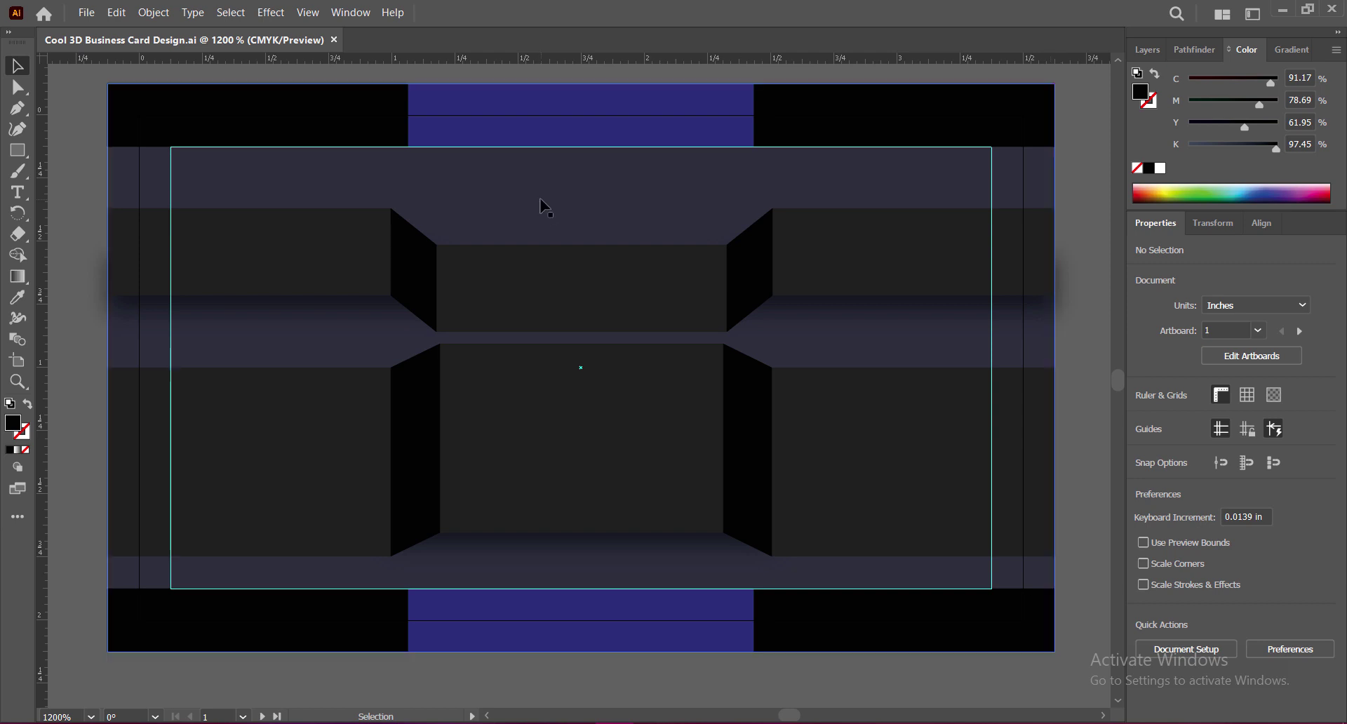
{"action": "double_click", "coordinate": [12, 422]}
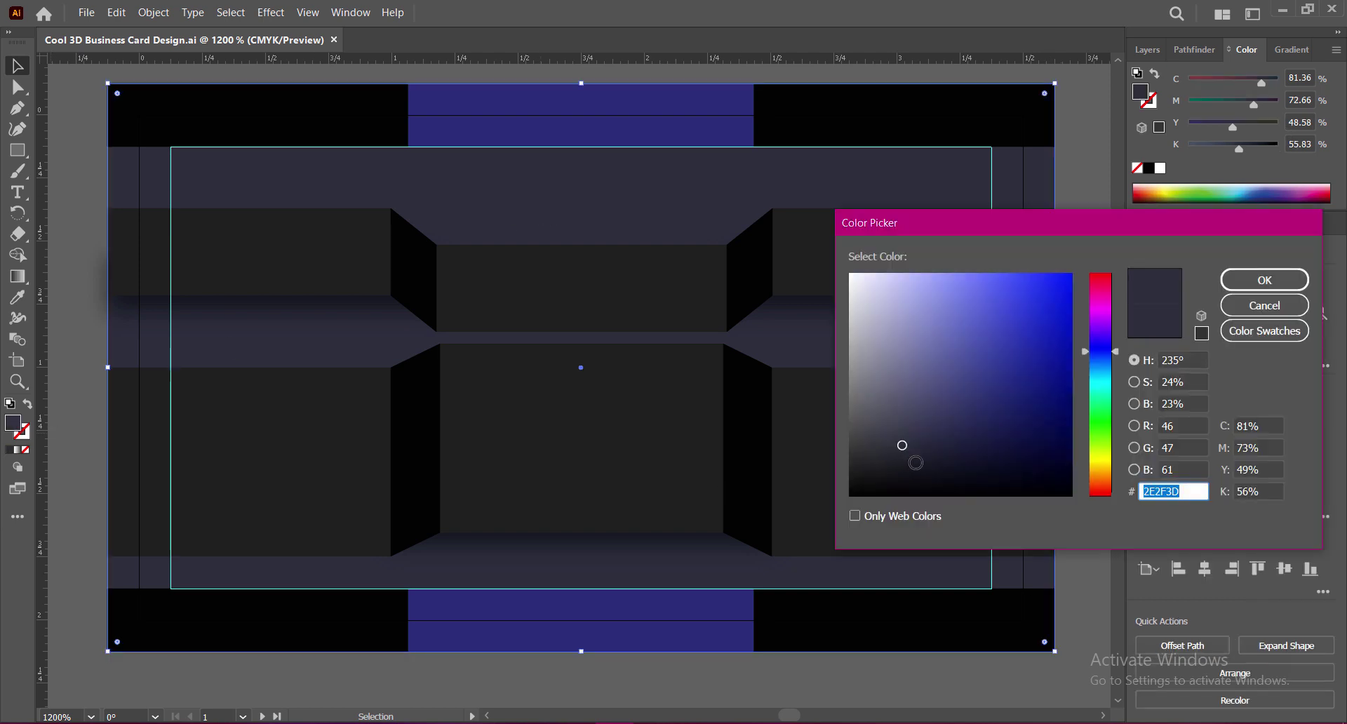
{"action": "left_click", "coordinate": [931, 454]}
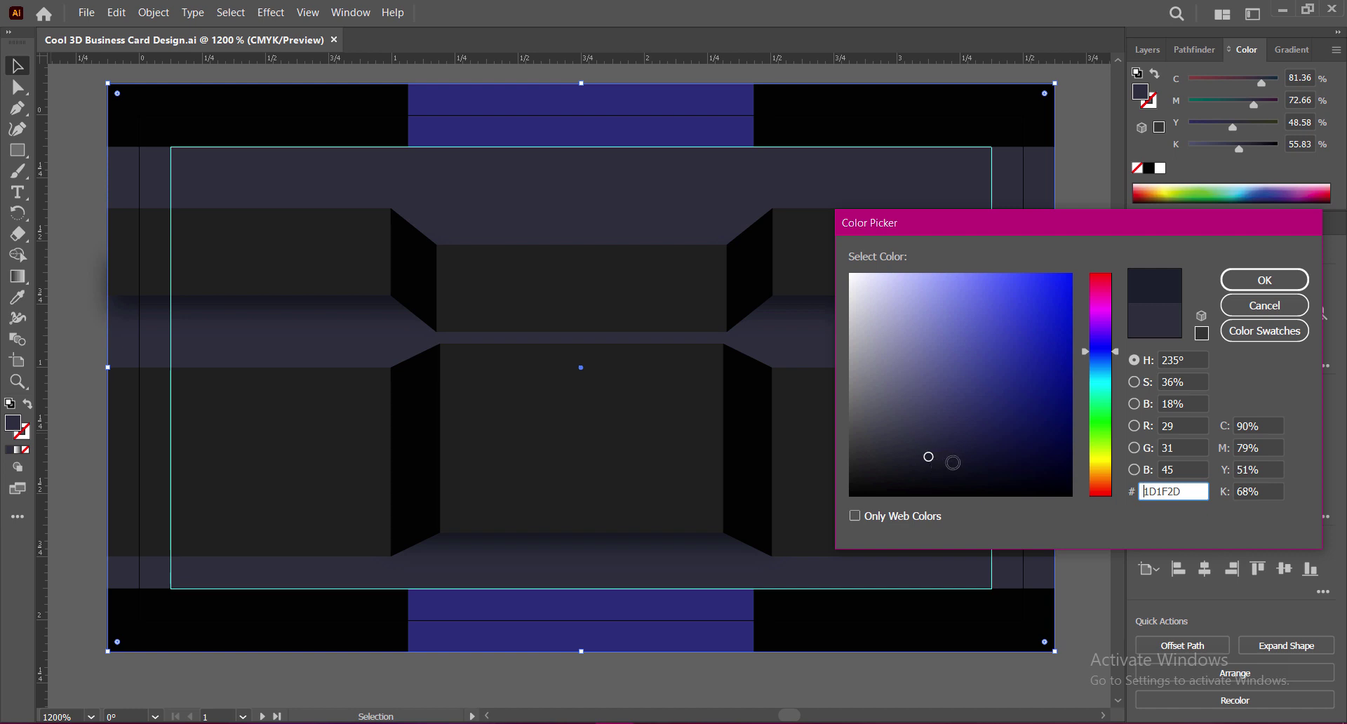
{"action": "left_click", "coordinate": [944, 458]}
{"action": "left_click", "coordinate": [1264, 279]}
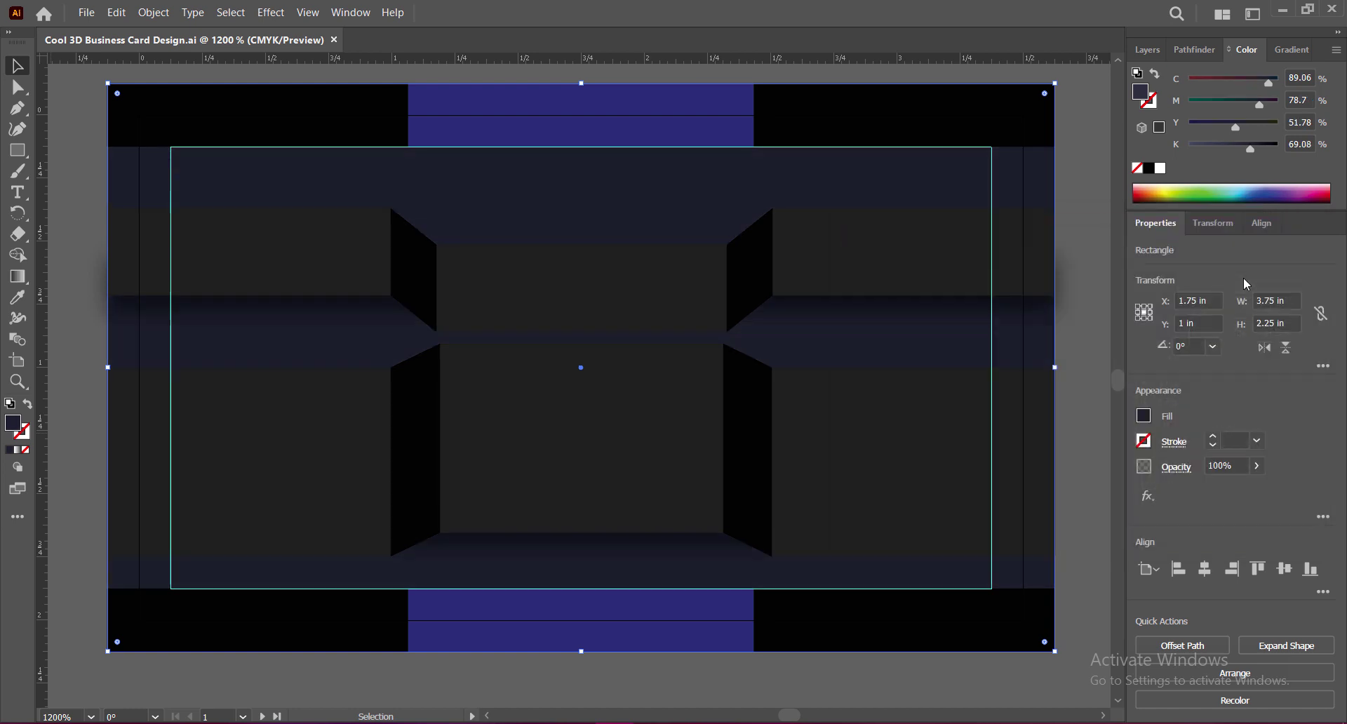
Try lighter and darker background shades, settling on #292D3A
{"action": "double_click", "coordinate": [12, 423]}
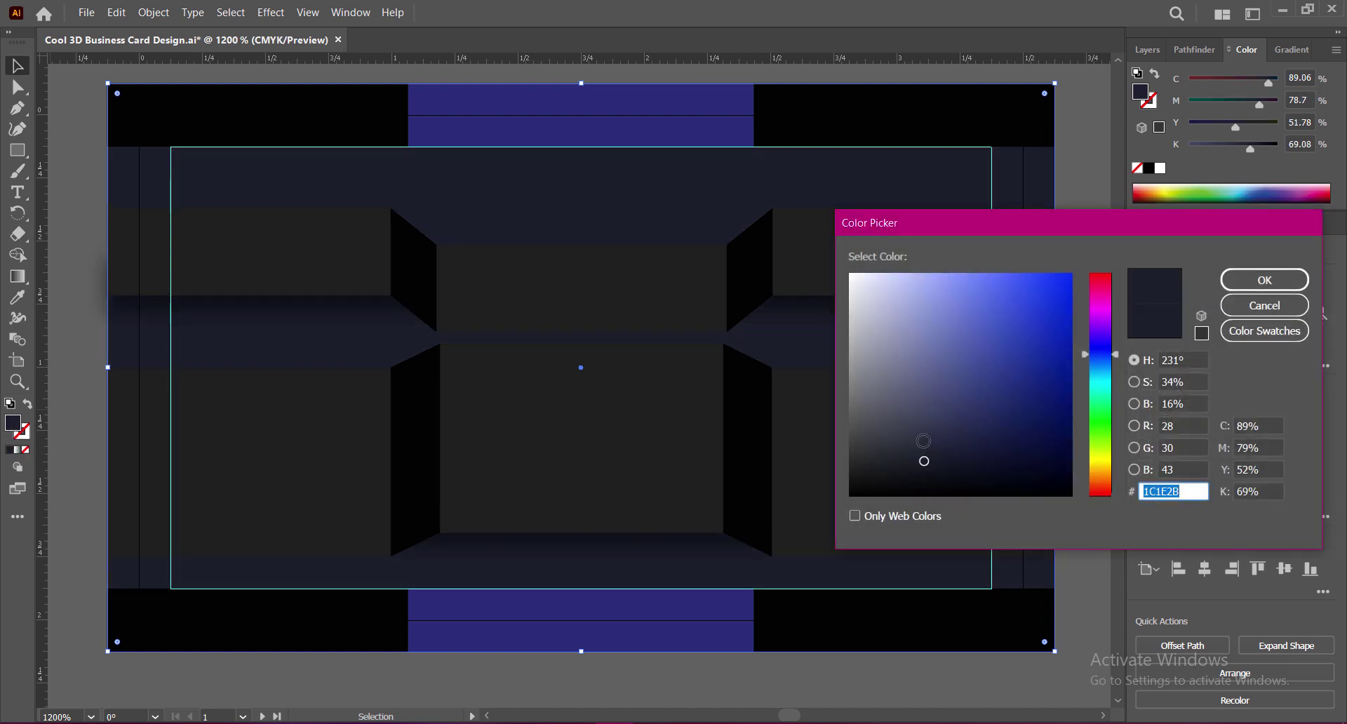
{"action": "left_click", "coordinate": [923, 440]}
{"action": "left_click", "coordinate": [1264, 280]}
{"action": "left_click", "coordinate": [1084, 437]}
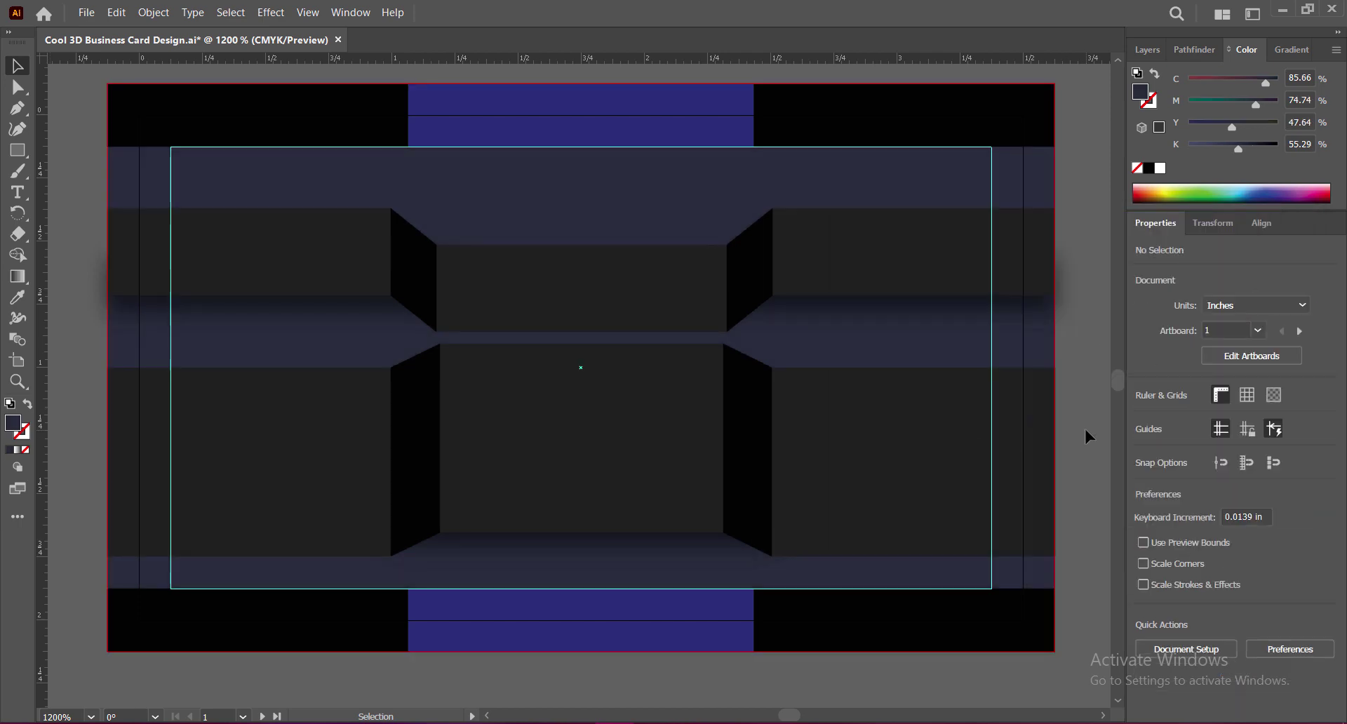
{"action": "left_click", "coordinate": [217, 568]}
{"action": "double_click", "coordinate": [12, 423]}
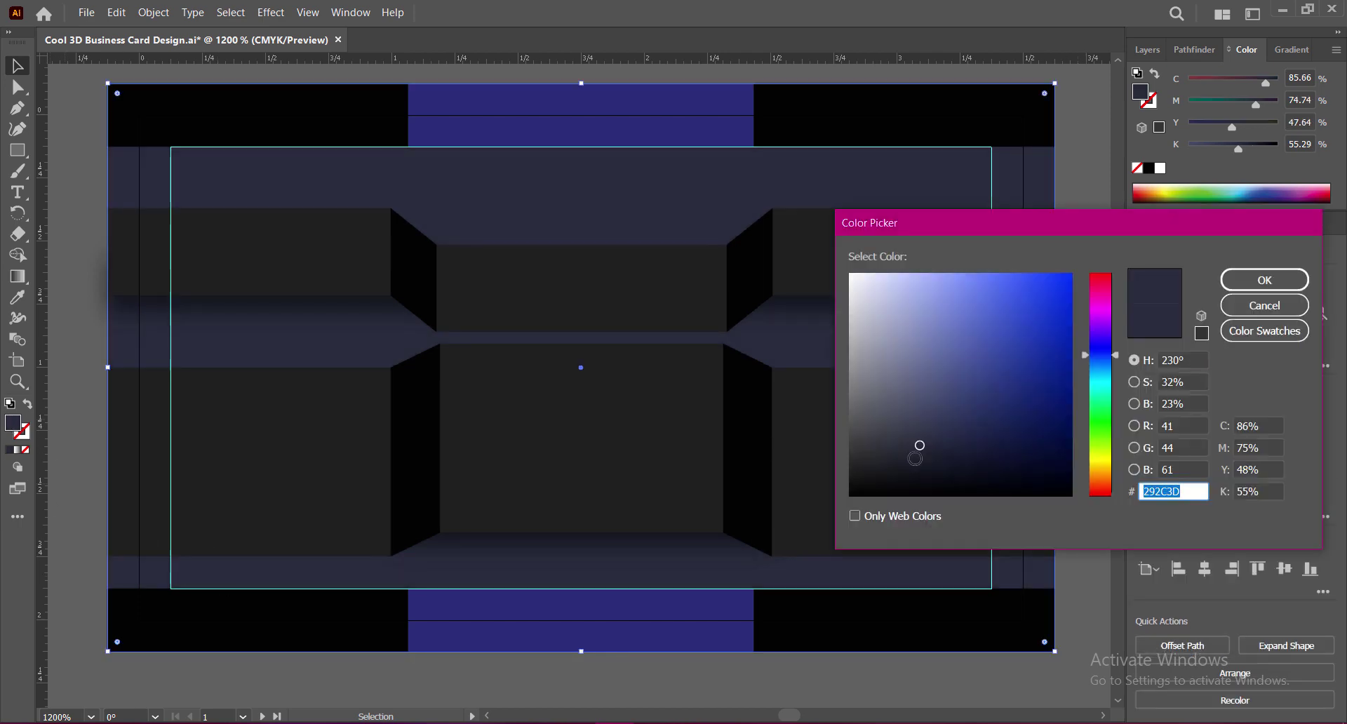
{"action": "left_click", "coordinate": [918, 454]}
{"action": "left_click", "coordinate": [1264, 279]}
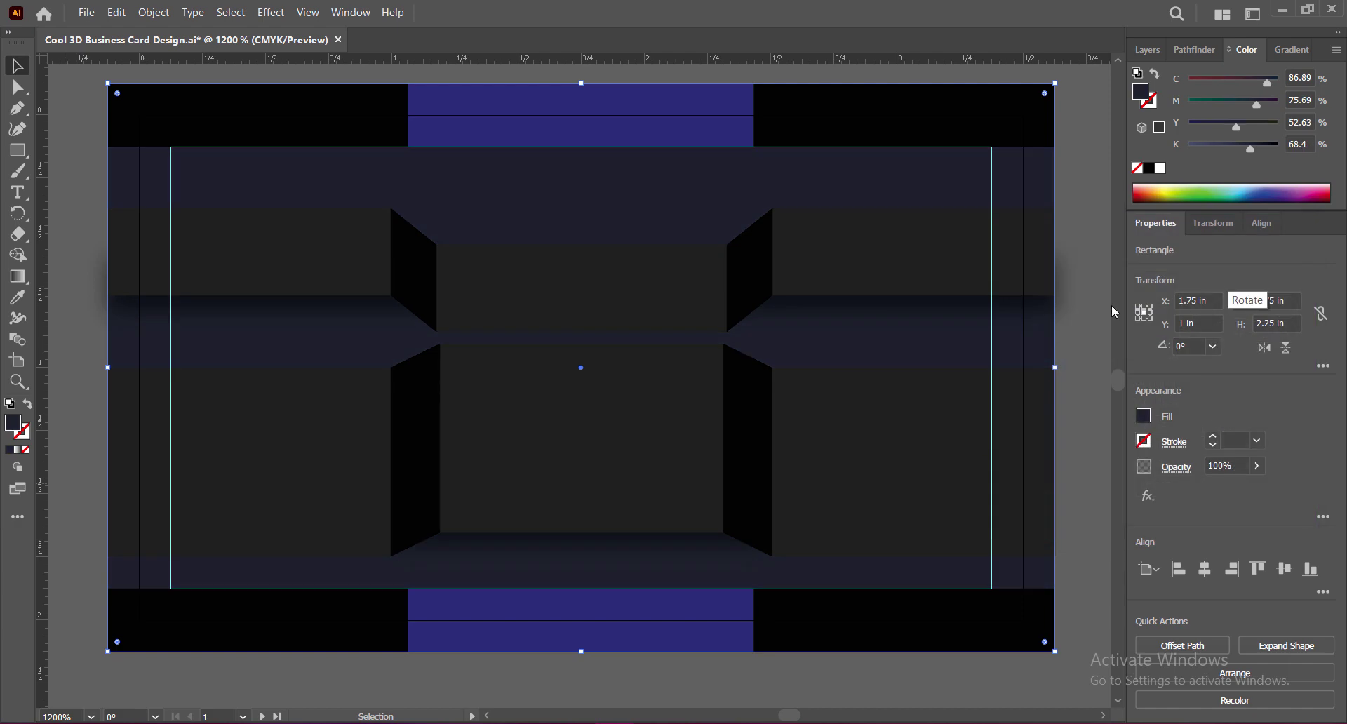
{"action": "double_click", "coordinate": [12, 424]}
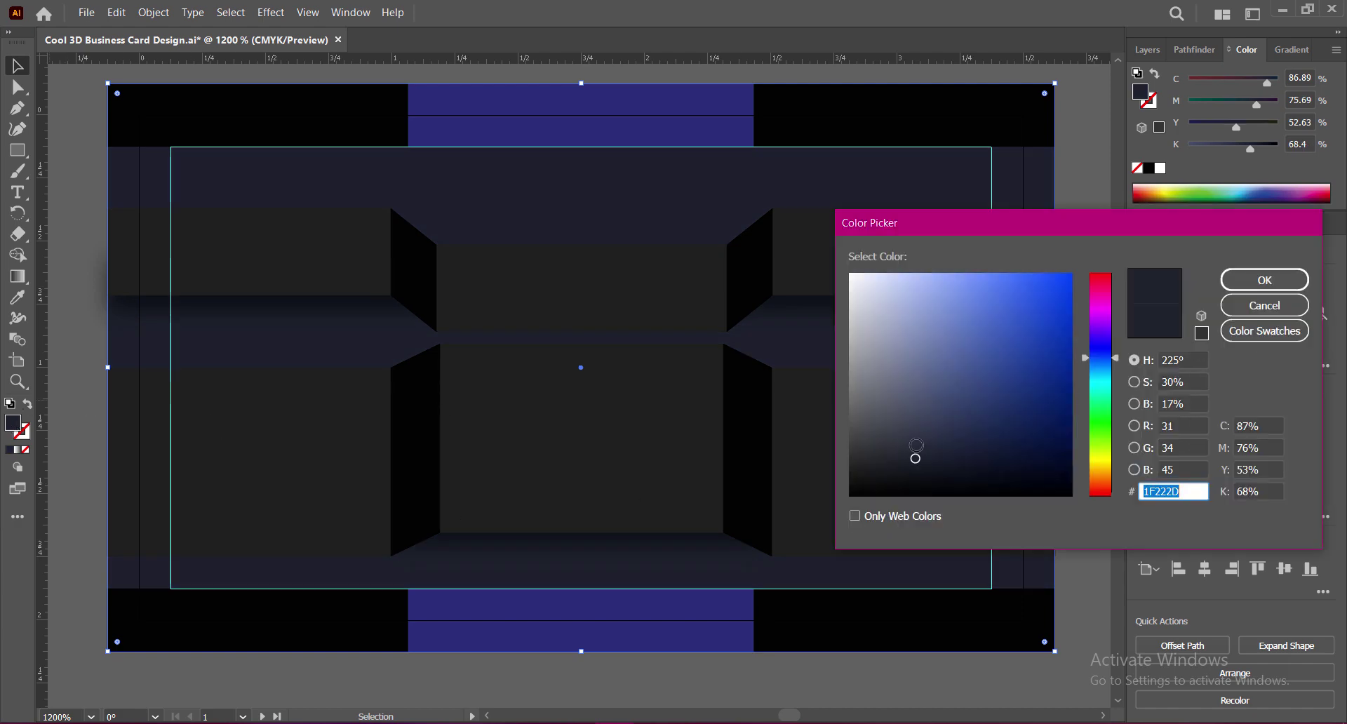
{"action": "left_click", "coordinate": [915, 444]}
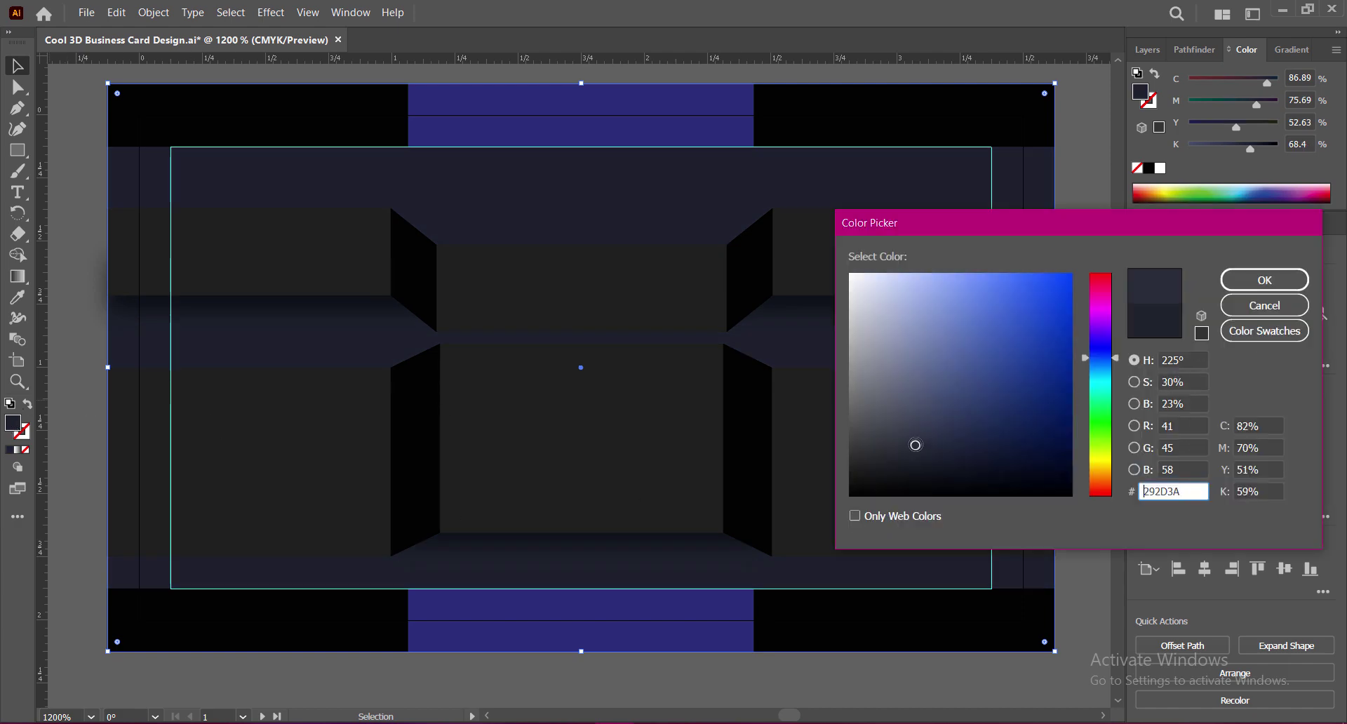
{"action": "left_click", "coordinate": [1265, 279]}
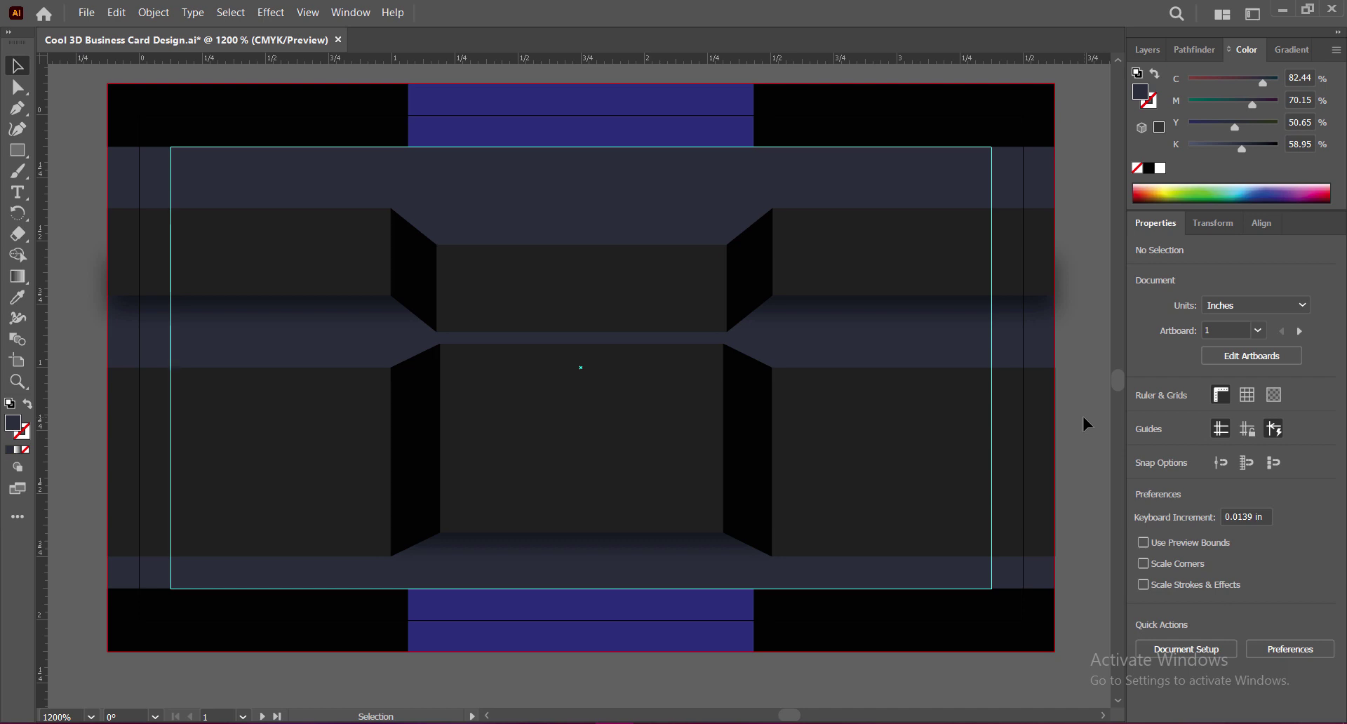
Fine-tune the background fill to the lighter slate #2C333D and deselect to review it
{"action": "left_click", "coordinate": [739, 581]}
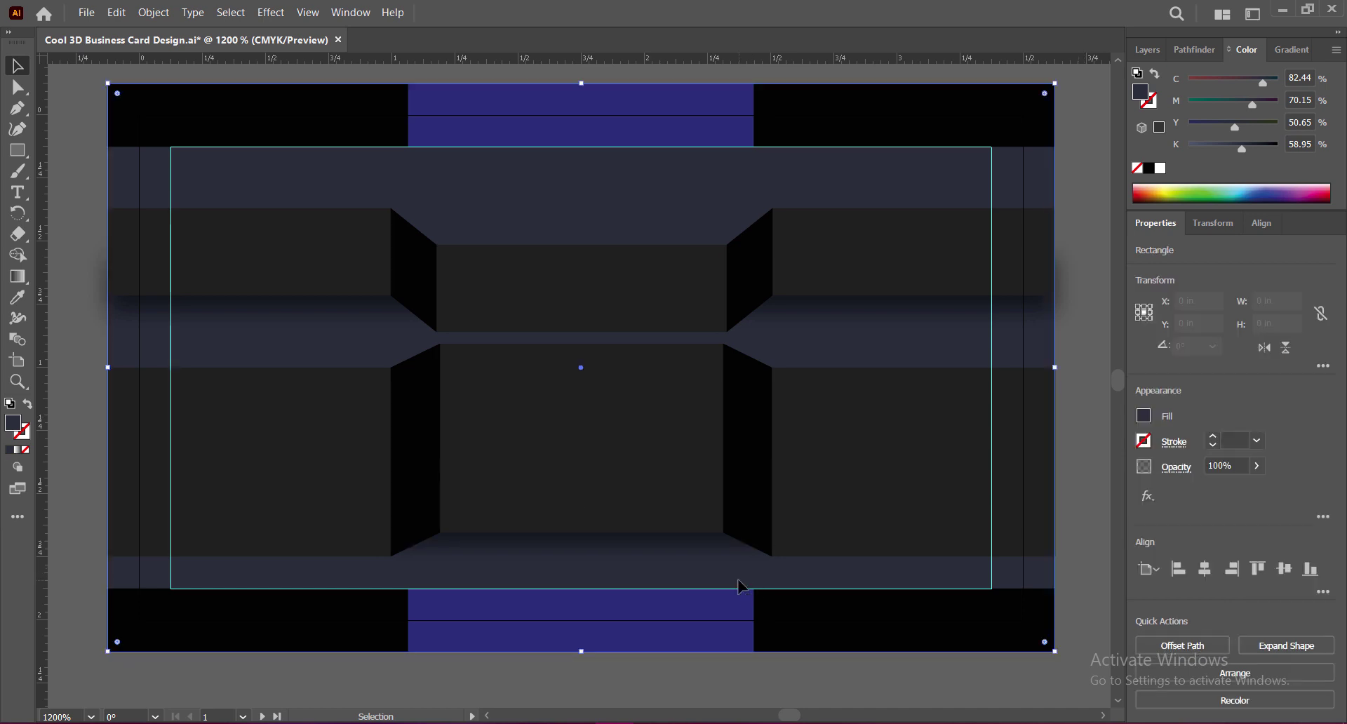
{"action": "double_click", "coordinate": [14, 424]}
{"action": "left_click", "coordinate": [927, 445]}
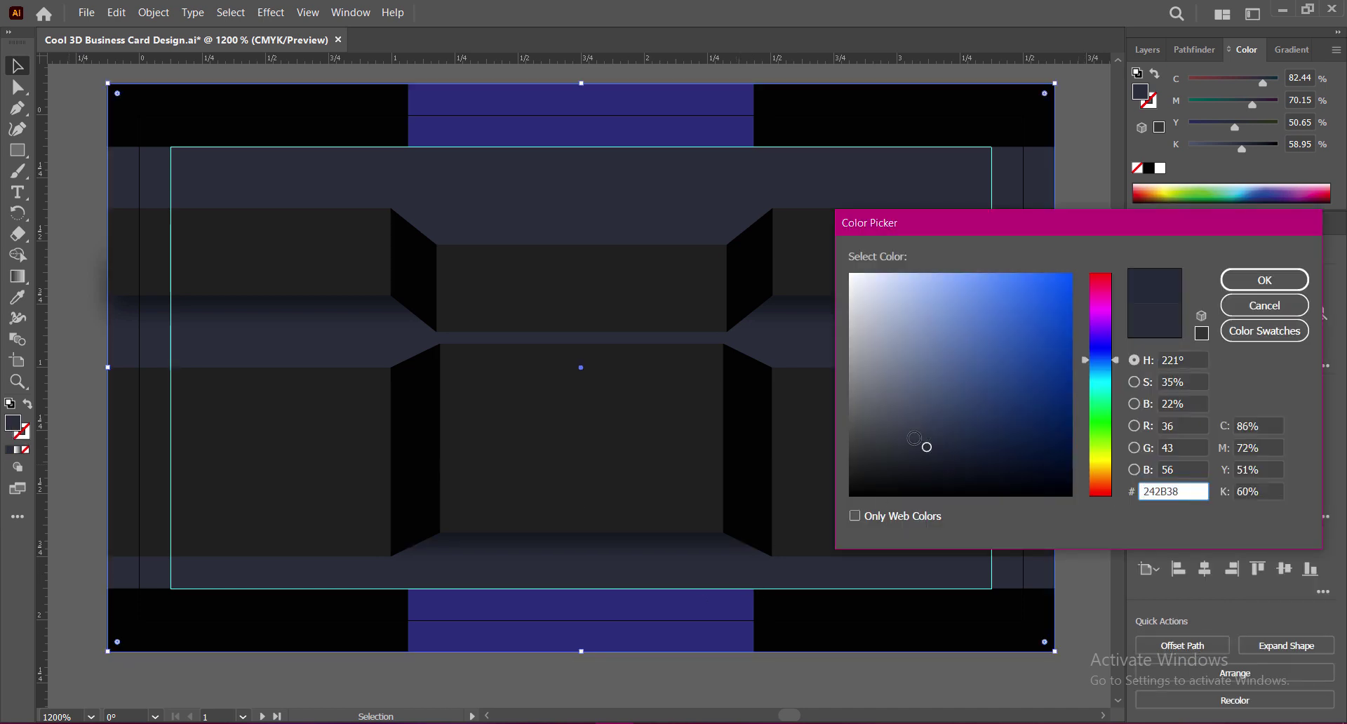
{"action": "left_click_drag", "start_coordinate": [914, 438], "coordinate": [912, 454]}
{"action": "left_click", "coordinate": [1265, 280]}
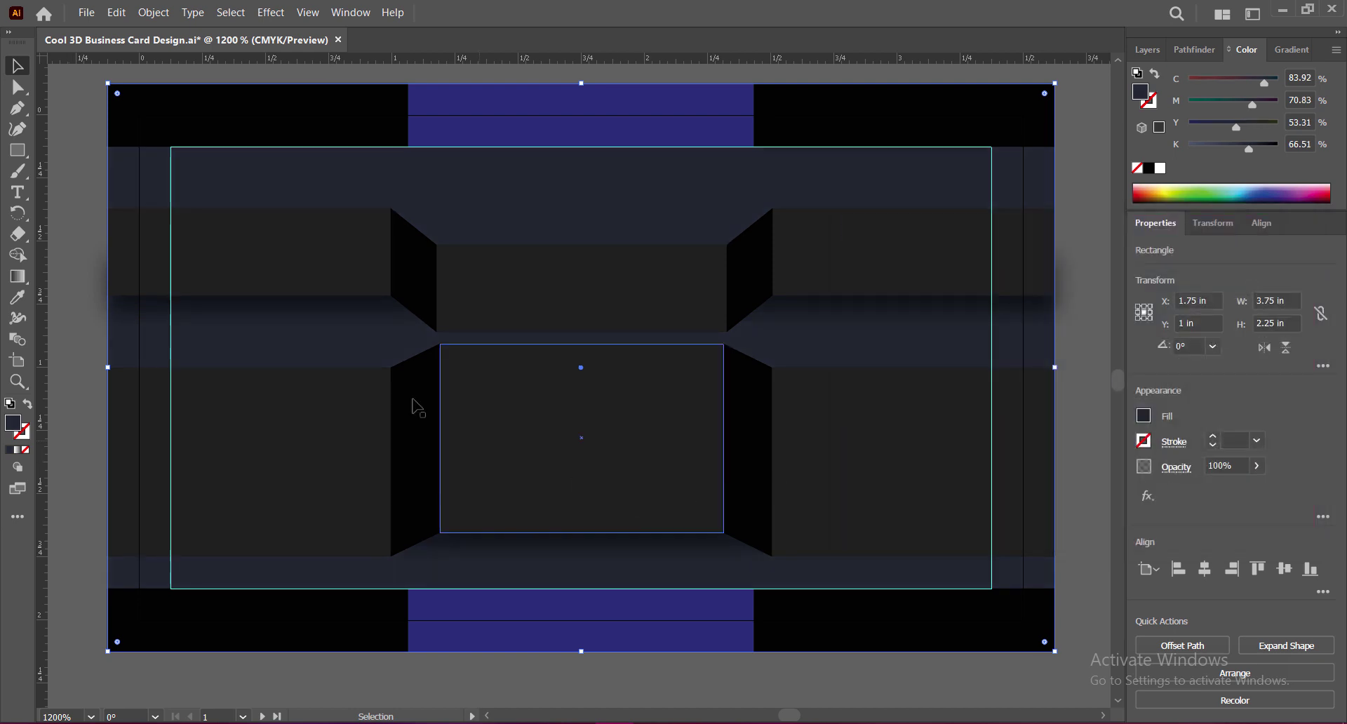
{"action": "double_click", "coordinate": [20, 428]}
{"action": "left_click", "coordinate": [913, 441]}
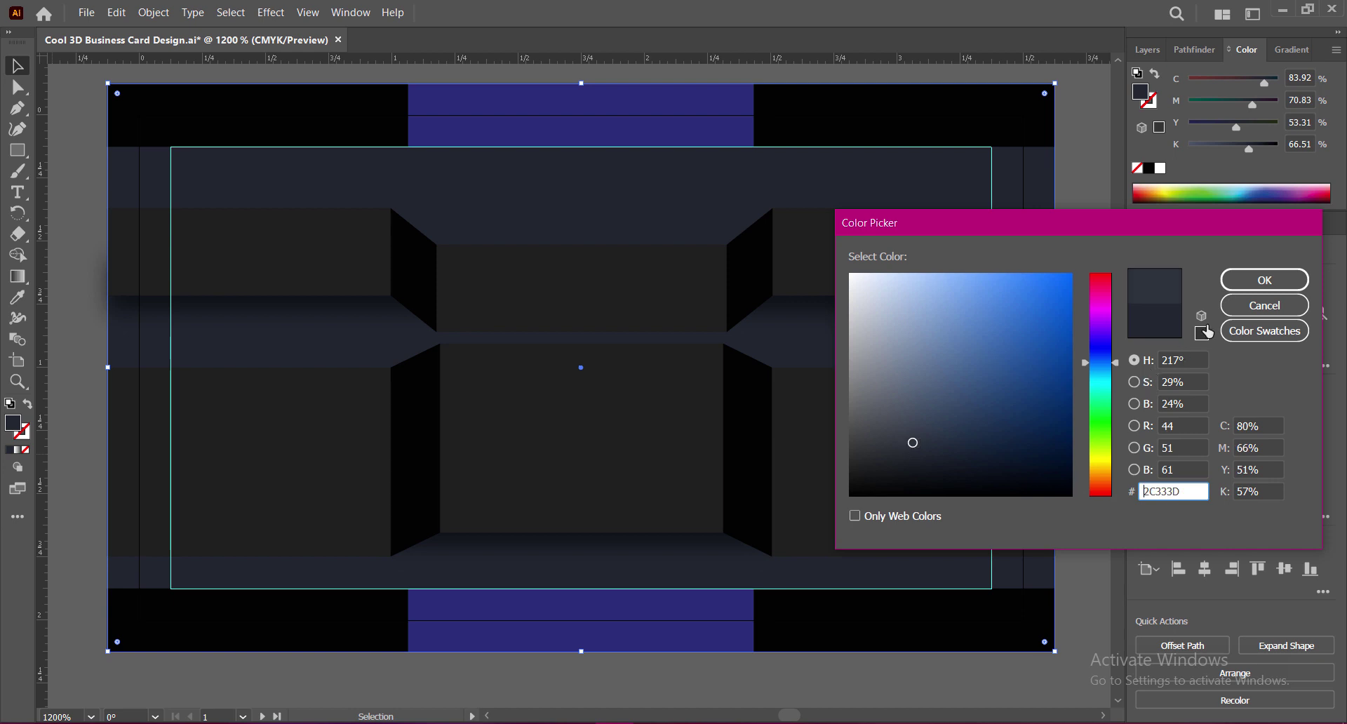
{"action": "left_click", "coordinate": [1264, 280]}
{"action": "left_click", "coordinate": [1088, 467]}
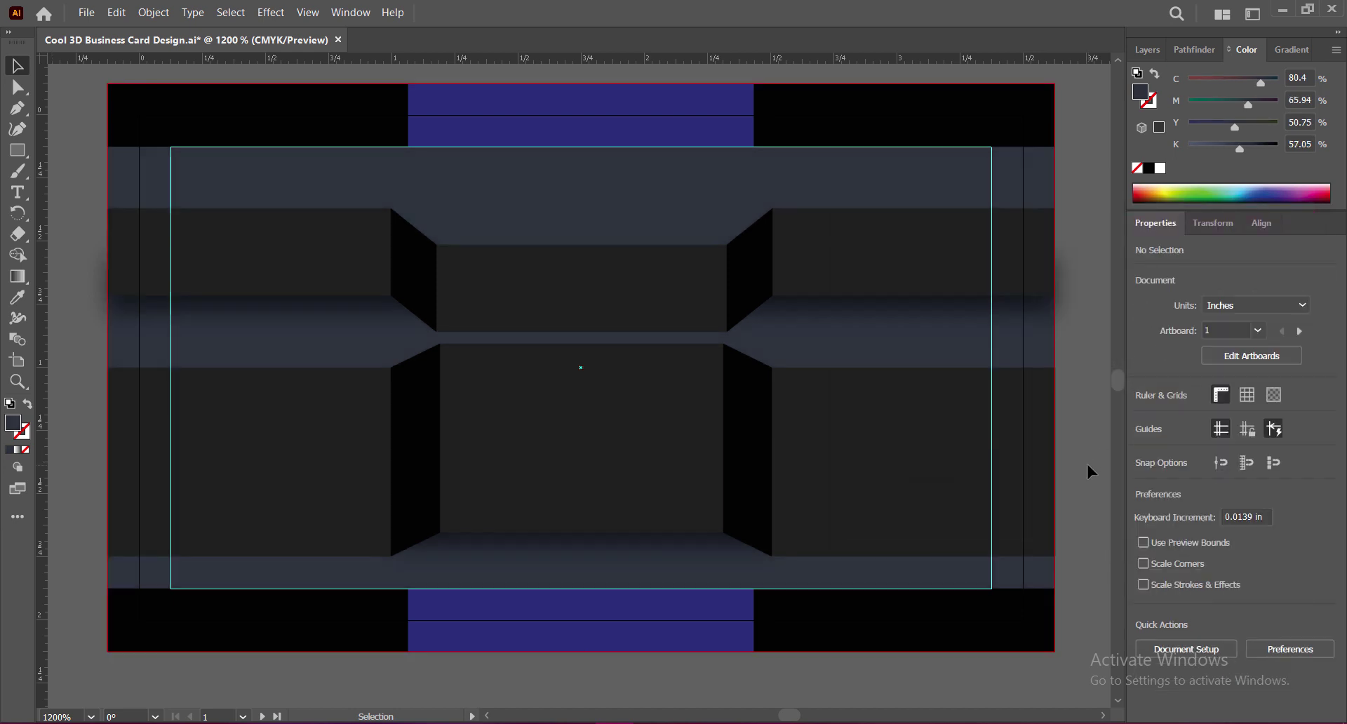
{"action": "left_click", "coordinate": [551, 143]}
{"action": "left_click", "coordinate": [1083, 420]}
Save, then type the owner's name and 'PROFESSIONAL GRAPHIC DESIGNER' as a new text object
{"action": "key", "text": "ctrl+s"}
{"action": "left_click", "coordinate": [18, 192]}
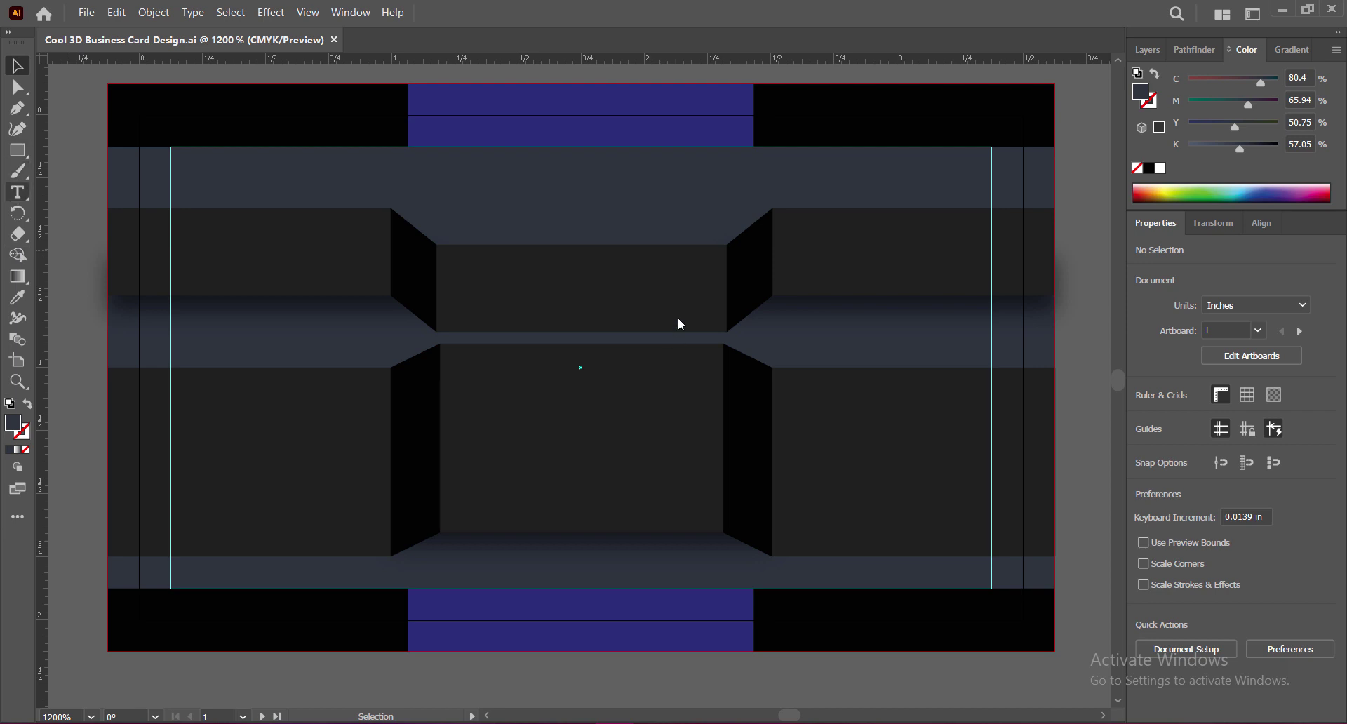
{"action": "left_click", "coordinate": [462, 271]}
{"action": "type", "text": "SWASTI"}
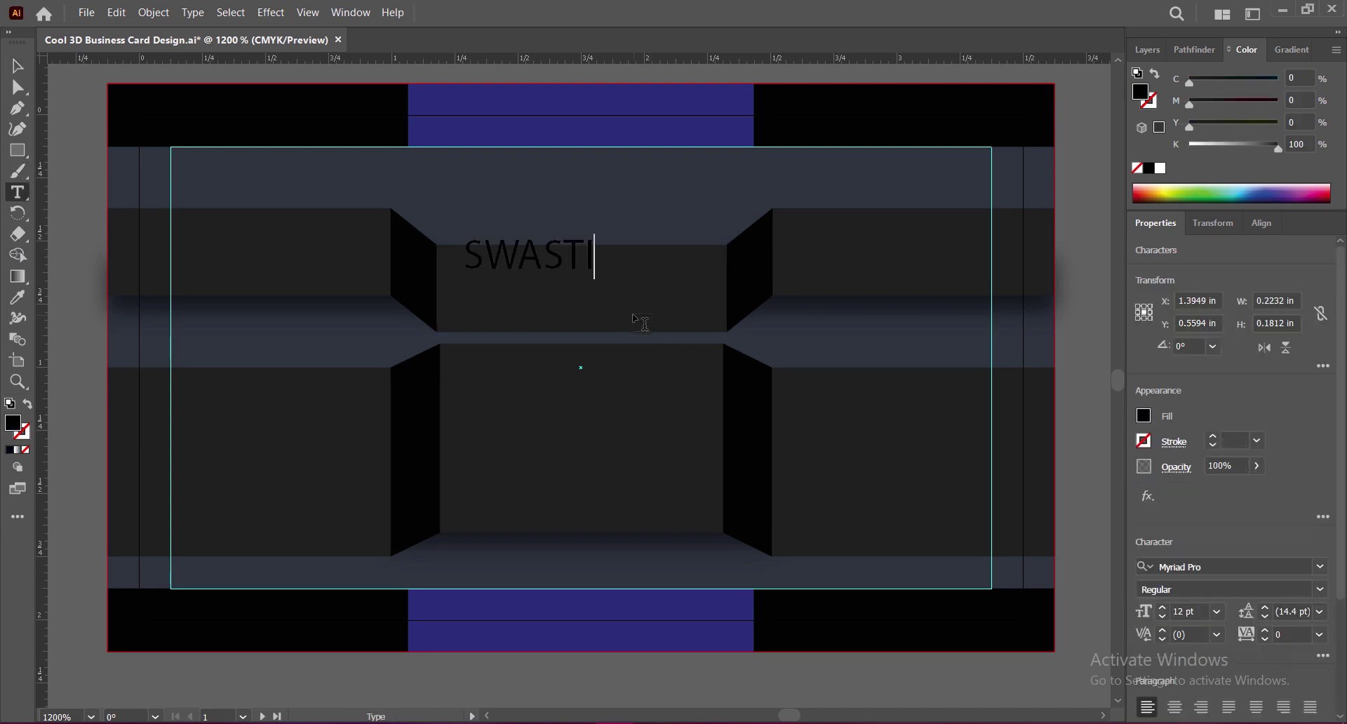
{"action": "type", "text": "CK ACHARYA "}
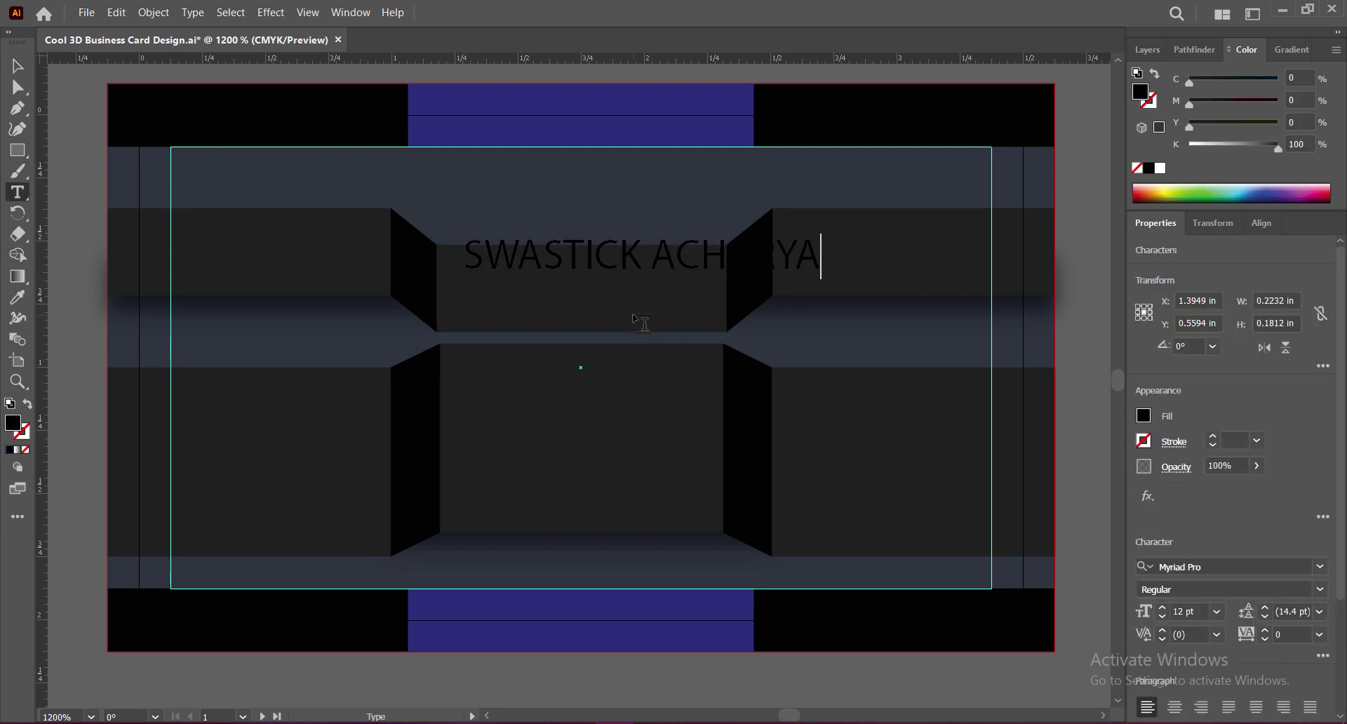
{"action": "type", "text": "PRO"}
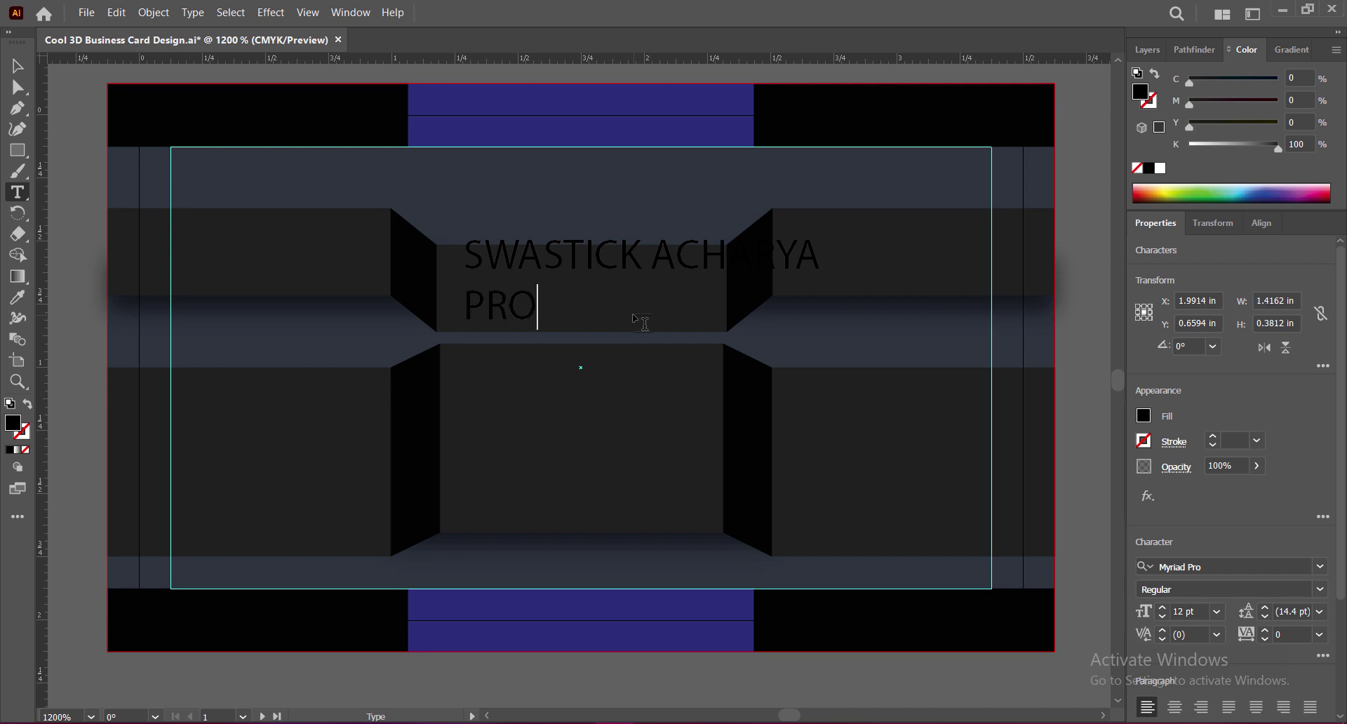
{"action": "type", "text": "FESSIONAL GRAPHIC D"}
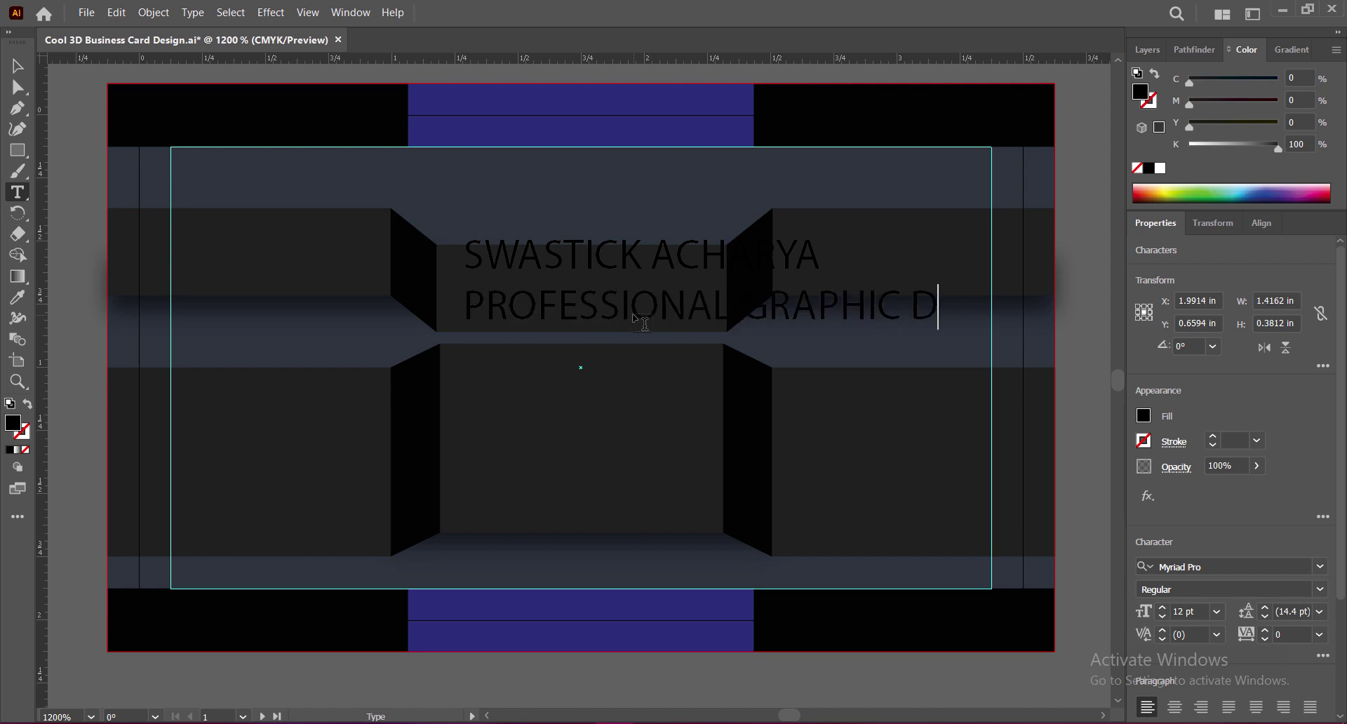
{"action": "type", "text": "ESIGNER"}
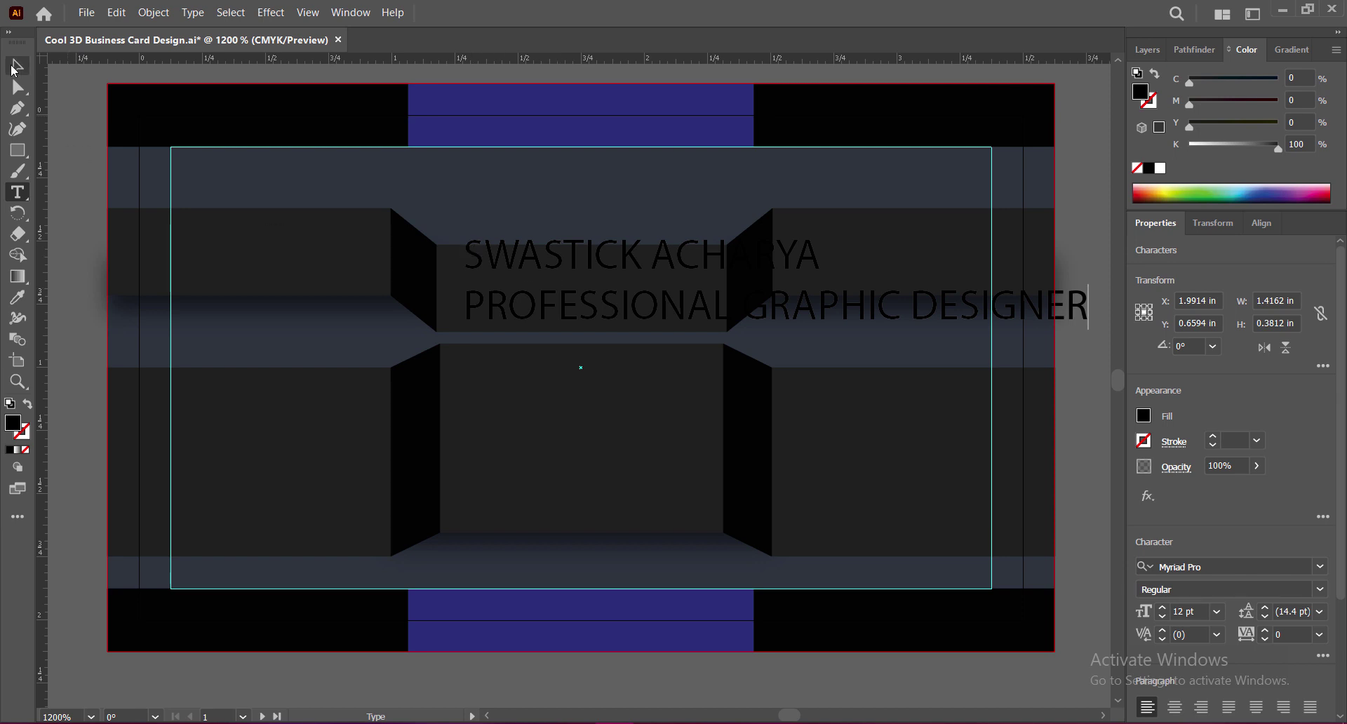
{"action": "key", "text": "Escape"}
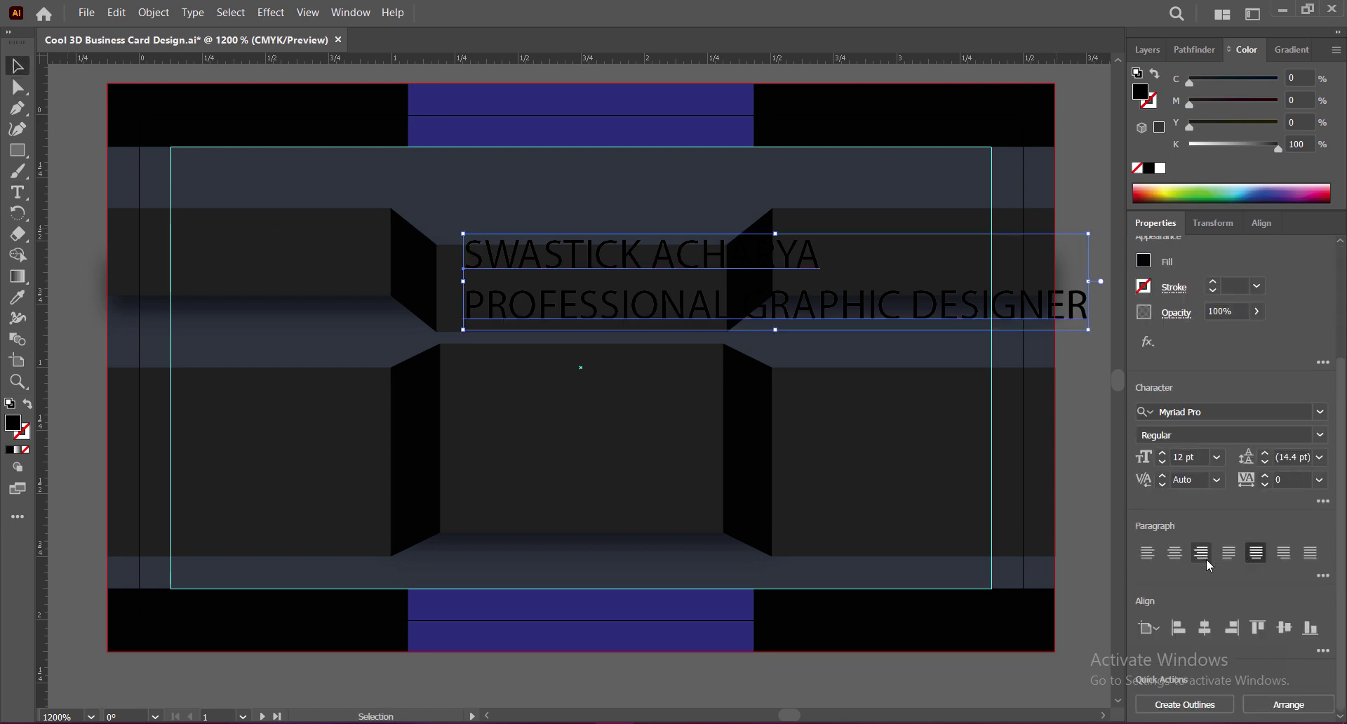
Centre-align the two text lines and fill them white
{"action": "left_click", "coordinate": [1175, 553]}
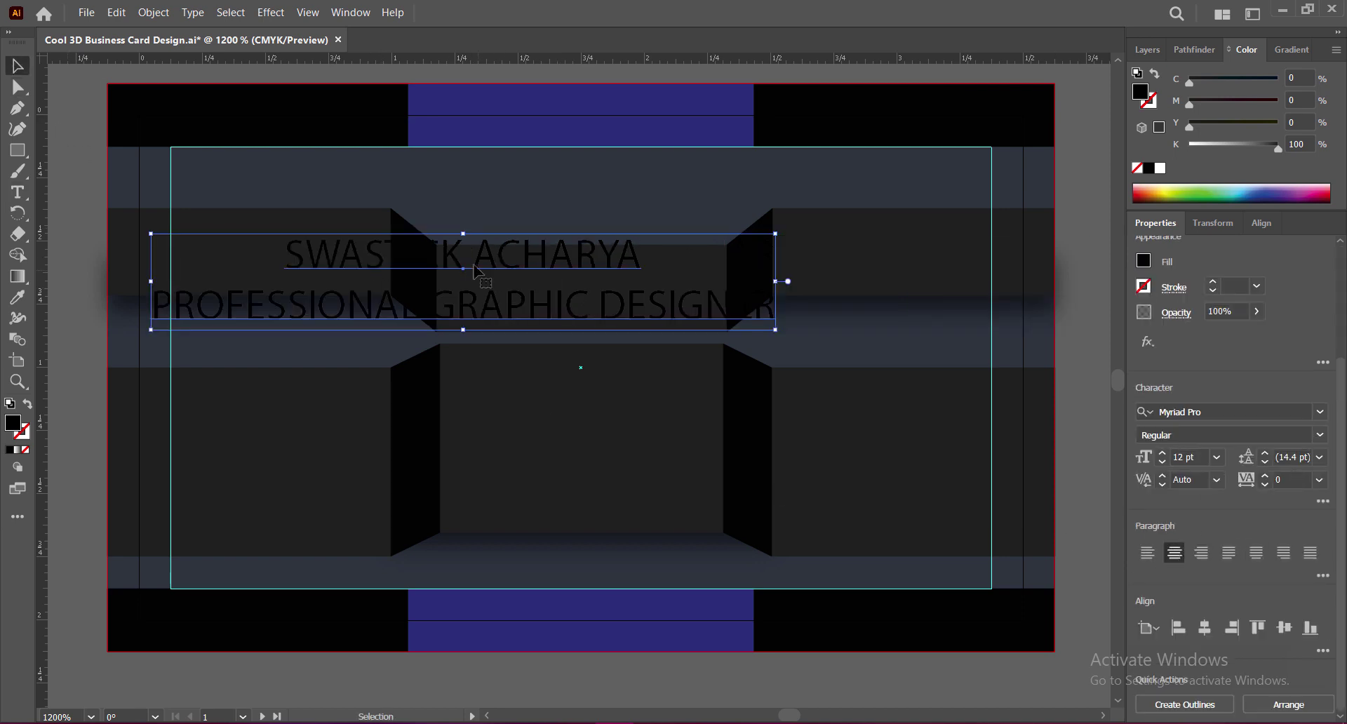
{"action": "double_click", "coordinate": [13, 423]}
{"action": "left_click_drag", "start_coordinate": [878, 304], "coordinate": [825, 249]}
{"action": "left_click", "coordinate": [1280, 284]}
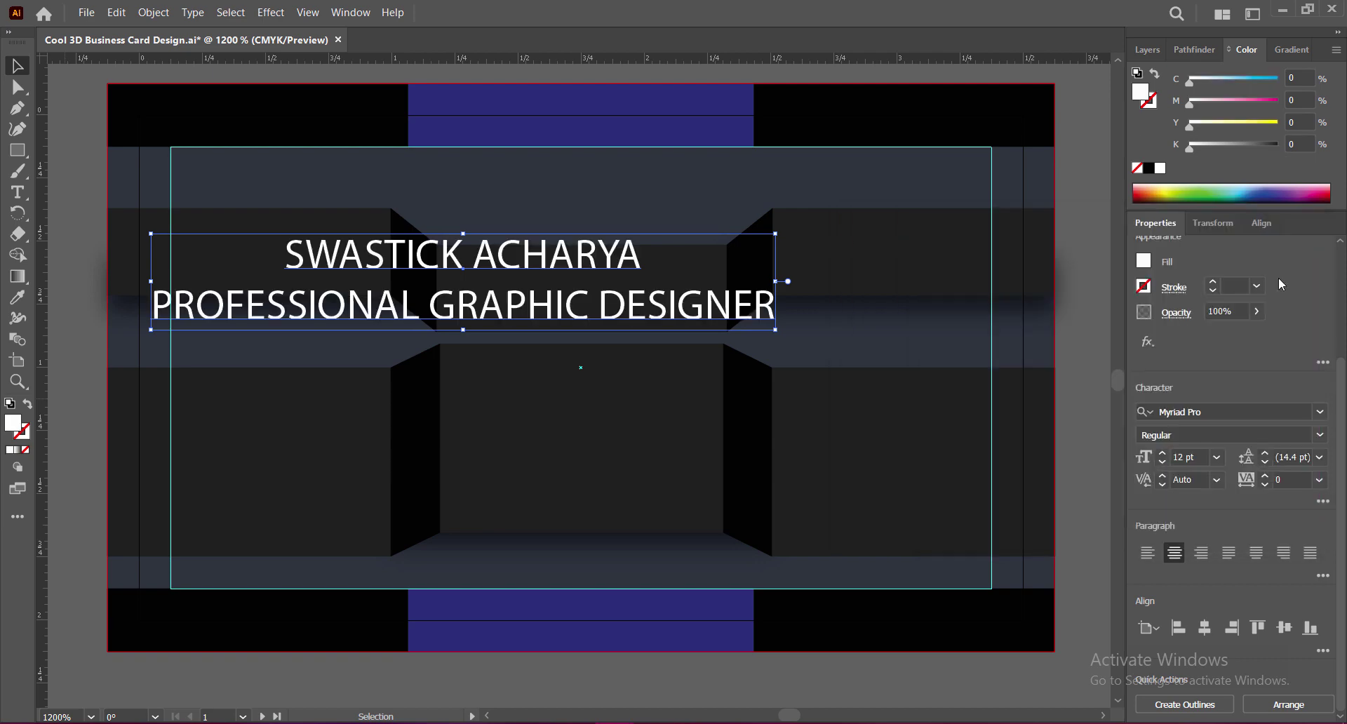
{"action": "double_click", "coordinate": [299, 265]}
Set the name line in the Broadway font
{"action": "left_click_drag", "start_coordinate": [286, 257], "coordinate": [645, 255]}
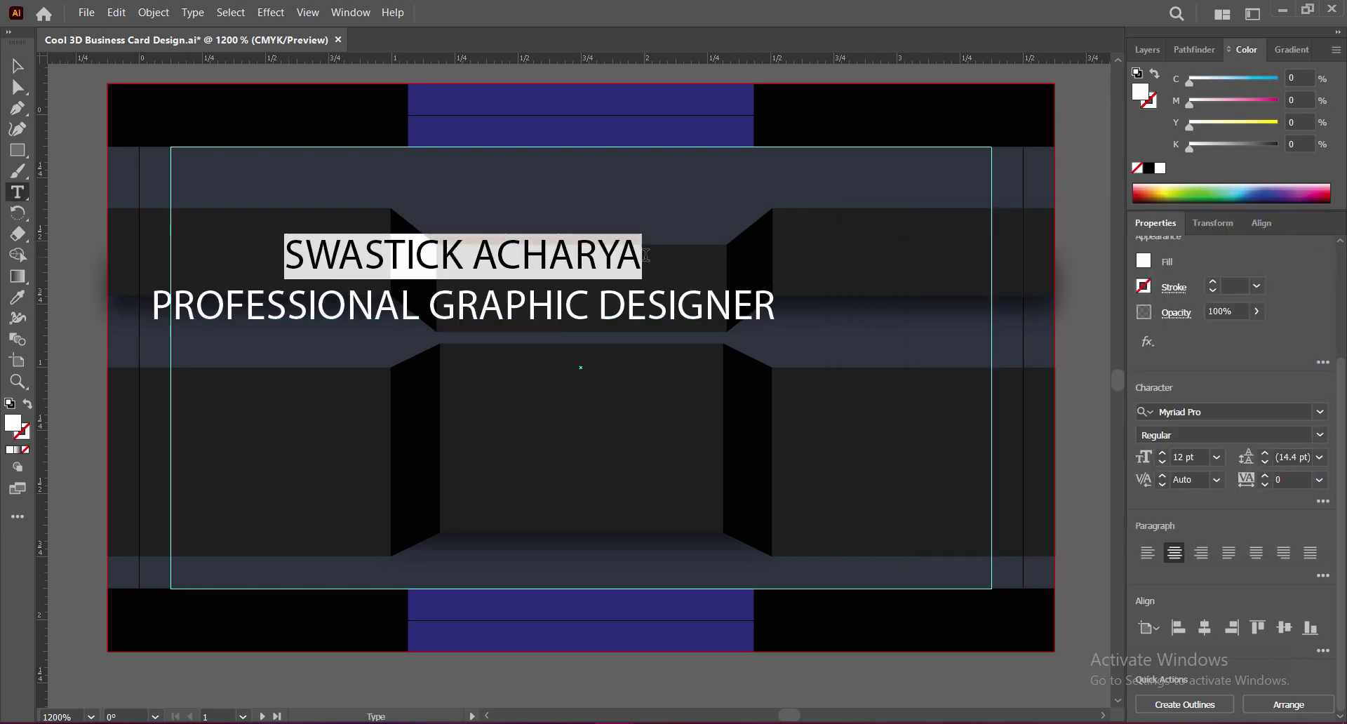
{"action": "left_click", "coordinate": [1321, 414]}
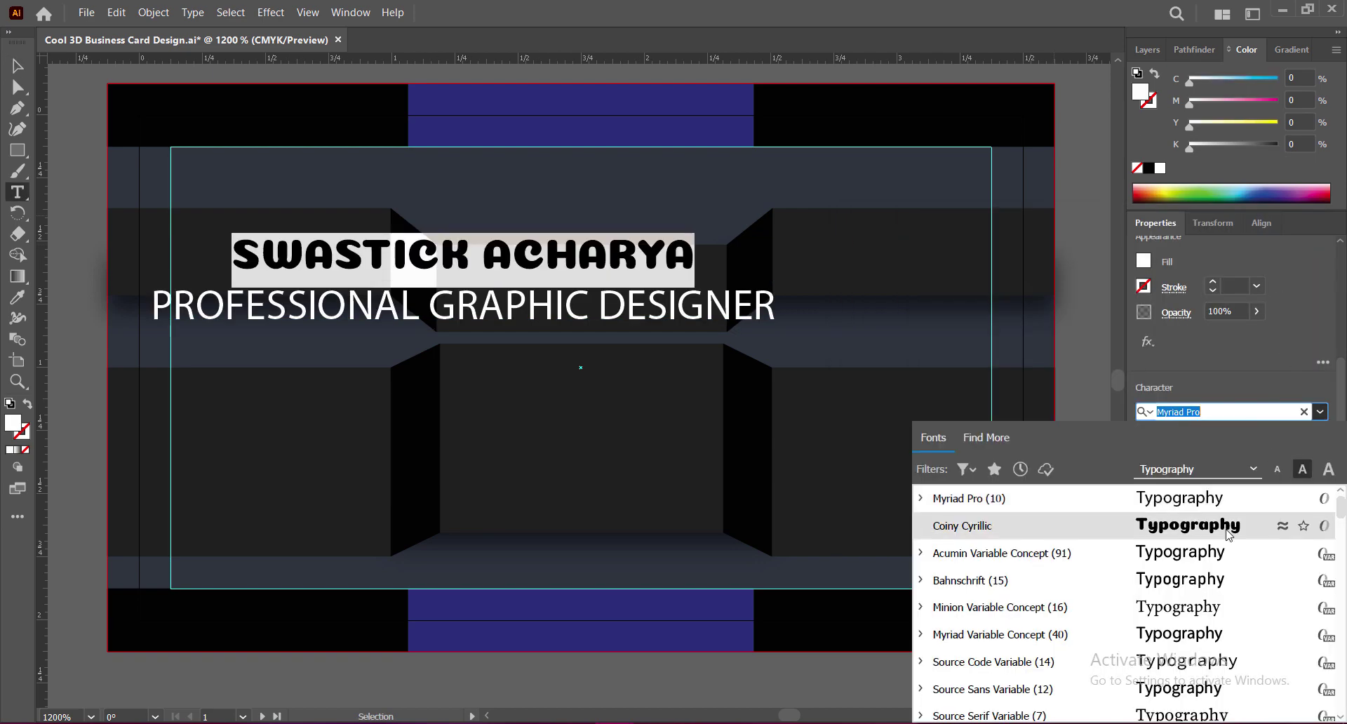
{"action": "scroll", "coordinate": [1193, 519], "scroll_direction": "down", "scroll_amount": 2}
{"action": "scroll", "coordinate": [1221, 554], "scroll_direction": "down", "scroll_amount": 4}
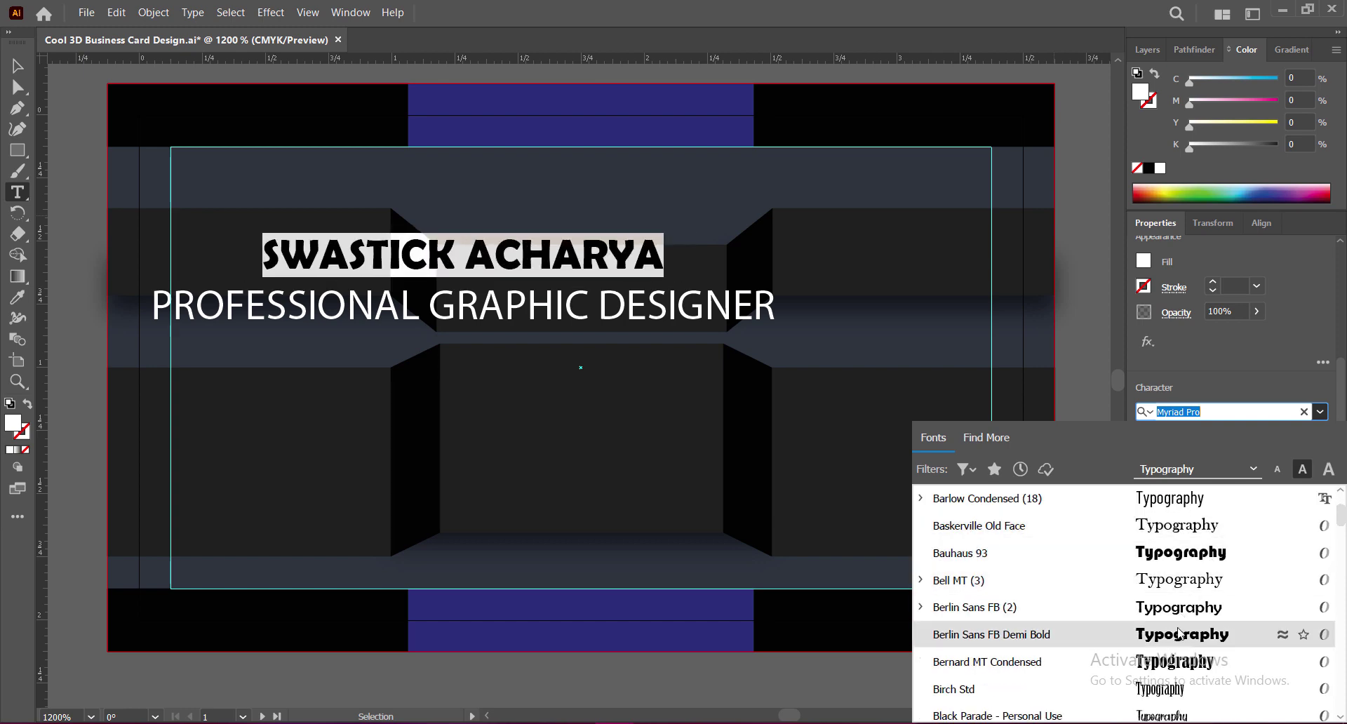
{"action": "scroll", "coordinate": [1179, 633], "scroll_direction": "down", "scroll_amount": 1}
{"action": "scroll", "coordinate": [1185, 603], "scroll_direction": "down", "scroll_amount": 1}
{"action": "scroll", "coordinate": [1189, 589], "scroll_direction": "down", "scroll_amount": 1}
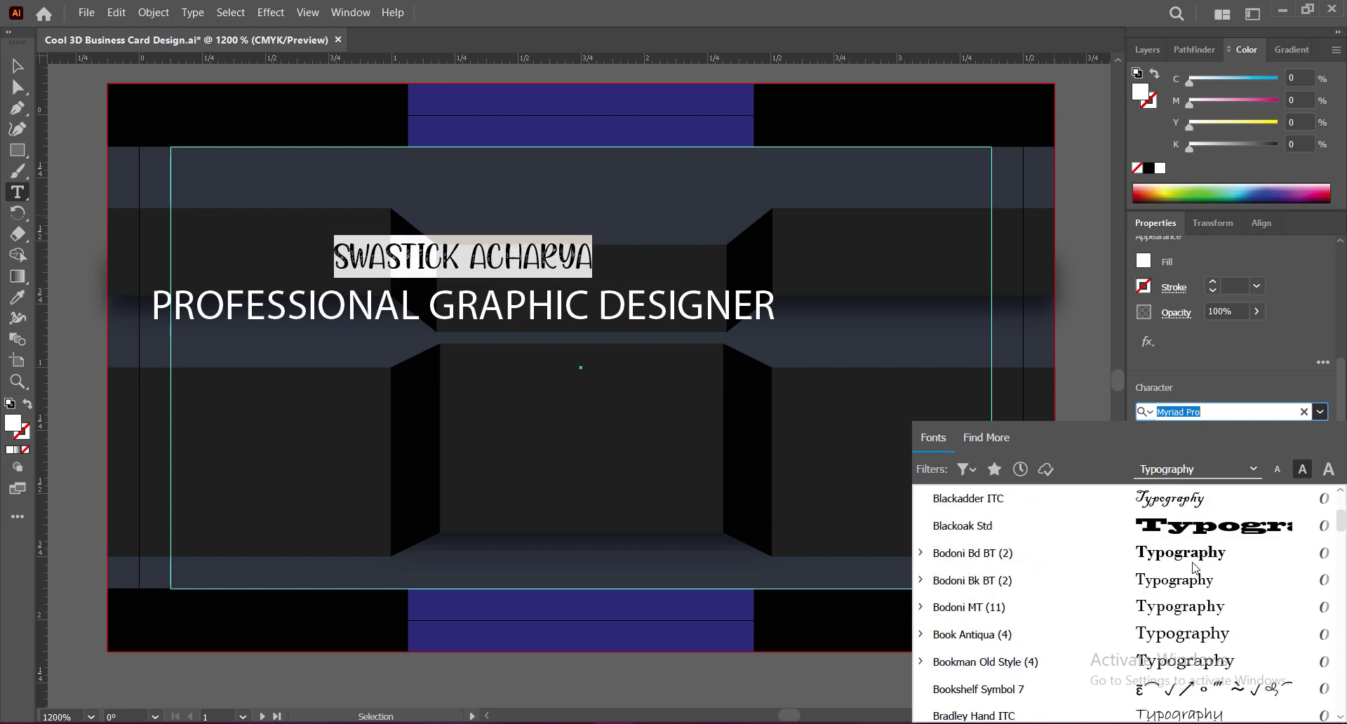
{"action": "scroll", "coordinate": [1193, 581], "scroll_direction": "down", "scroll_amount": 2}
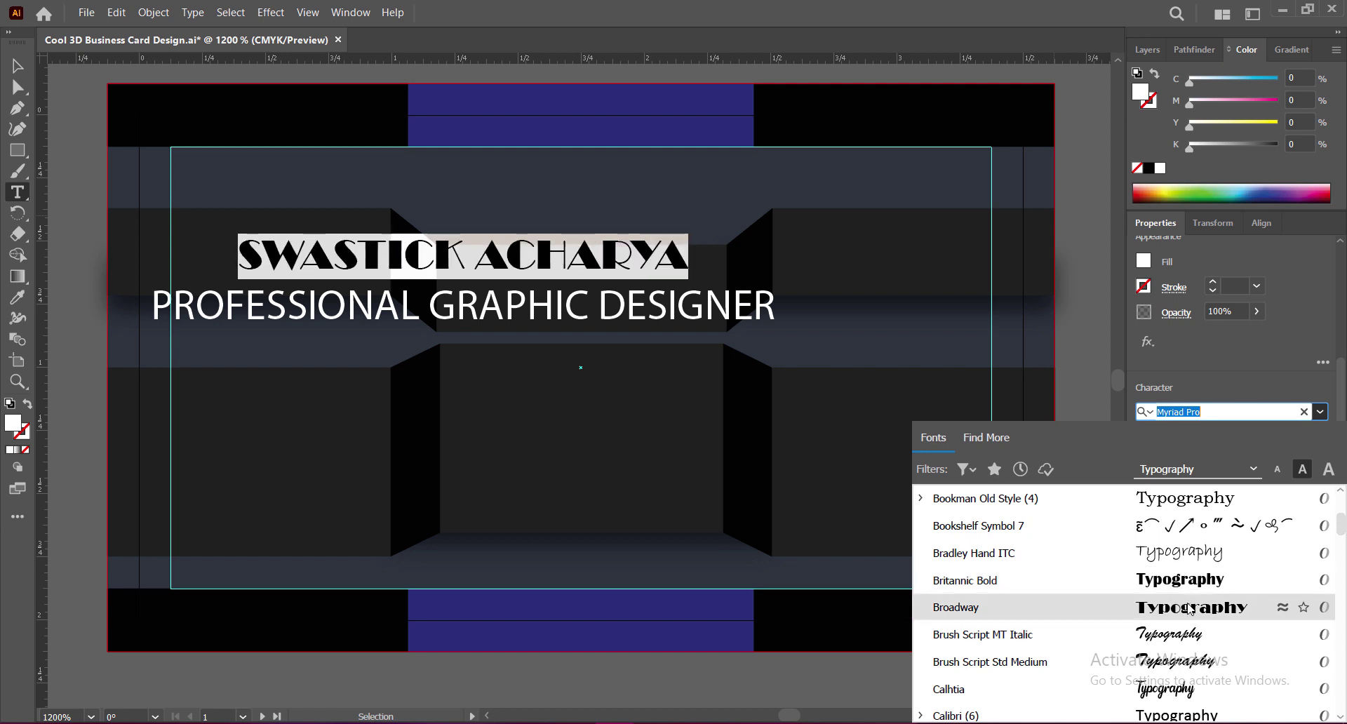
{"action": "left_click", "coordinate": [1189, 607]}
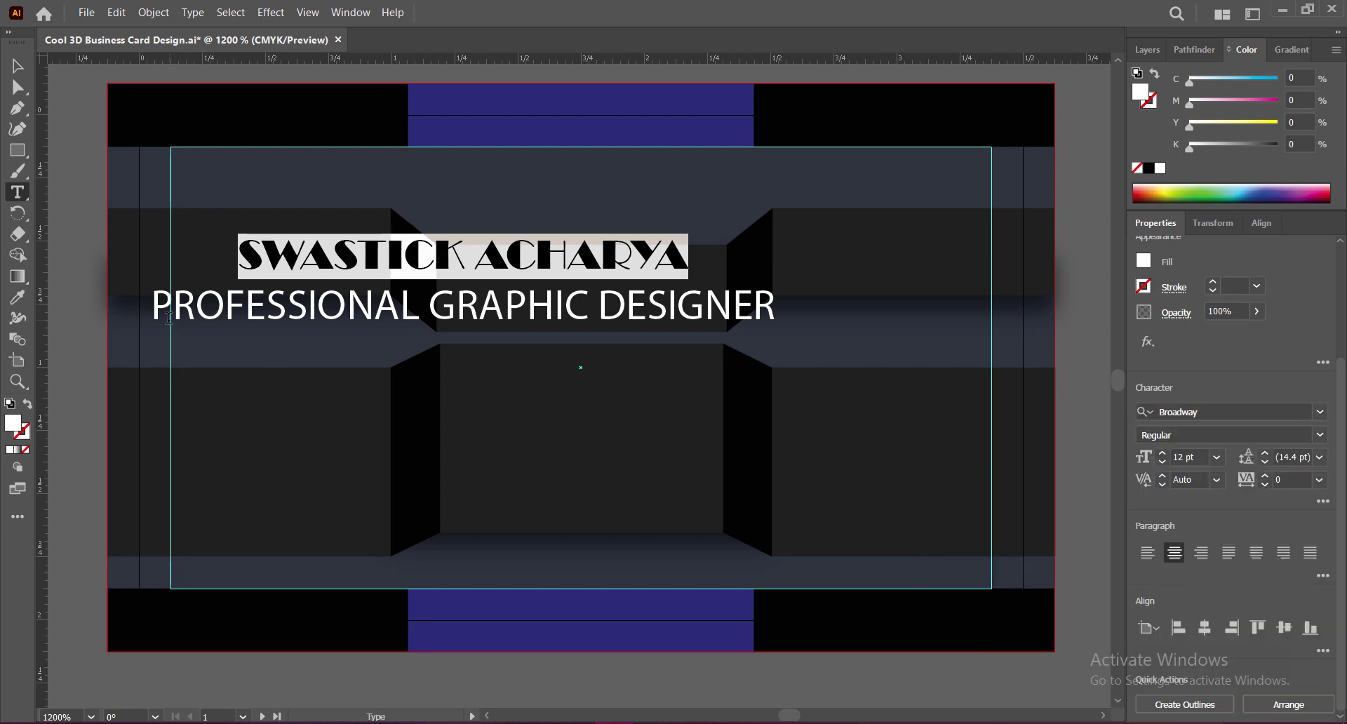
Set the title line to Bahnschrift SemiBold Condensed at 9 pt and shift the text toward the centre
{"action": "left_click_drag", "start_coordinate": [151, 306], "coordinate": [775, 306]}
{"action": "left_click", "coordinate": [1320, 413]}
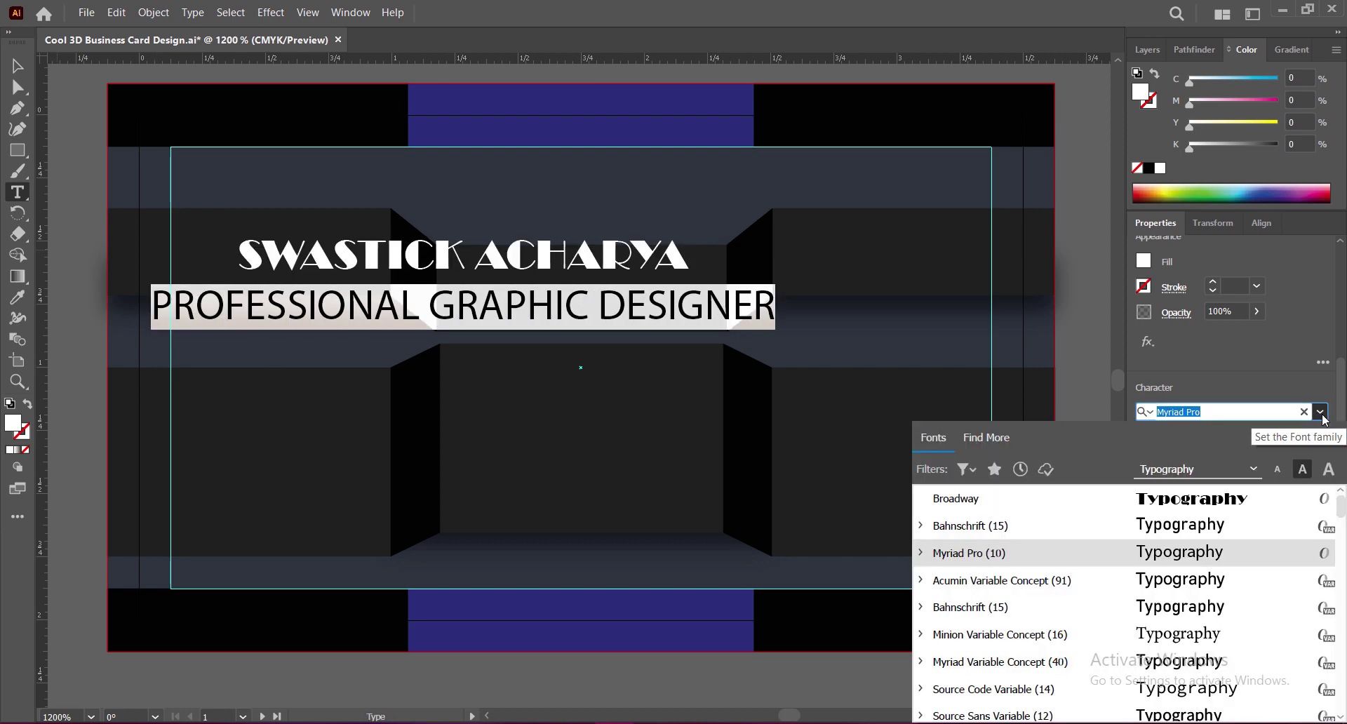
{"action": "left_click", "coordinate": [1238, 526]}
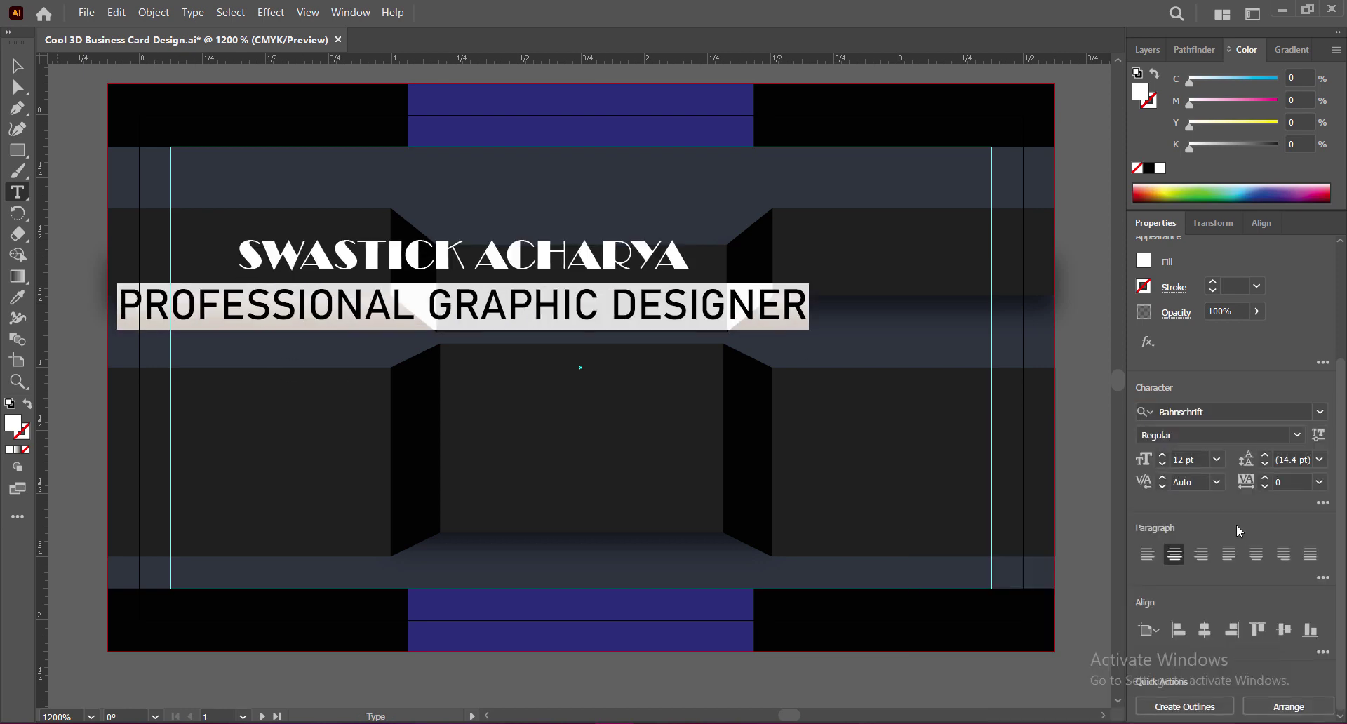
{"action": "left_click", "coordinate": [1297, 435]}
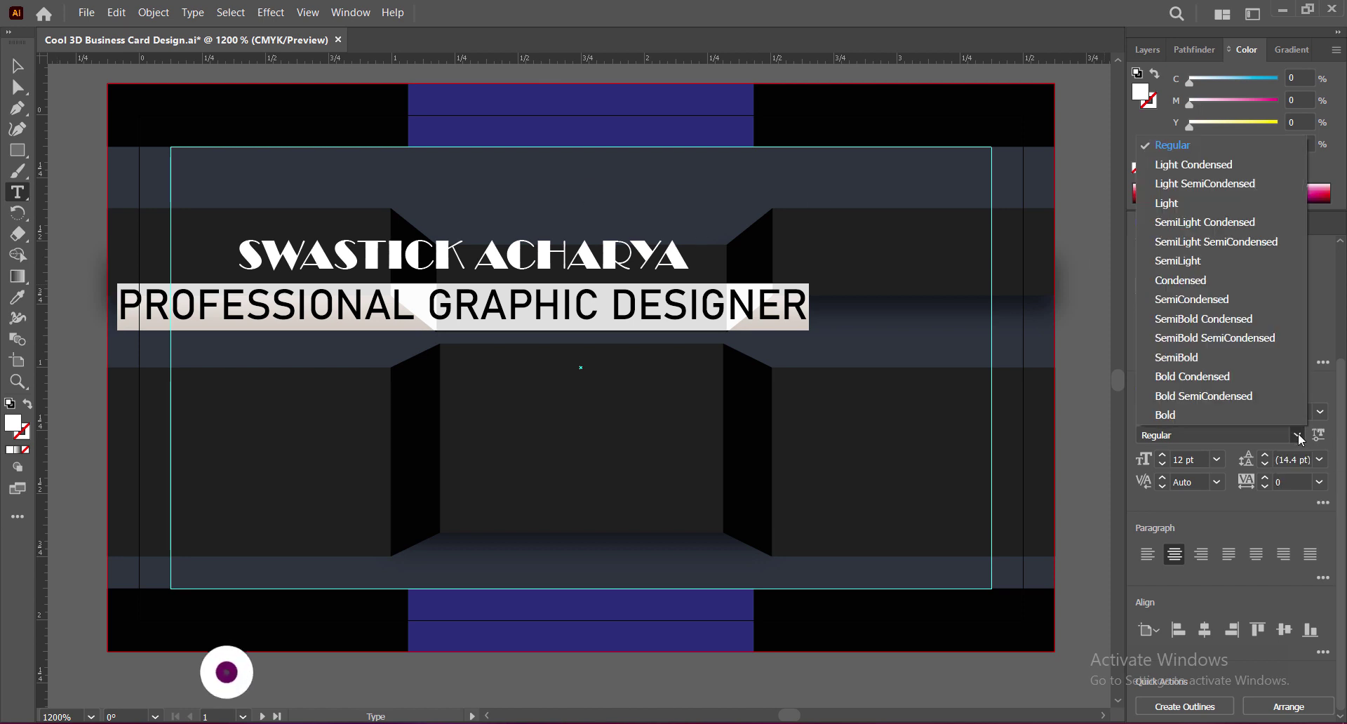
{"action": "left_click", "coordinate": [1233, 320]}
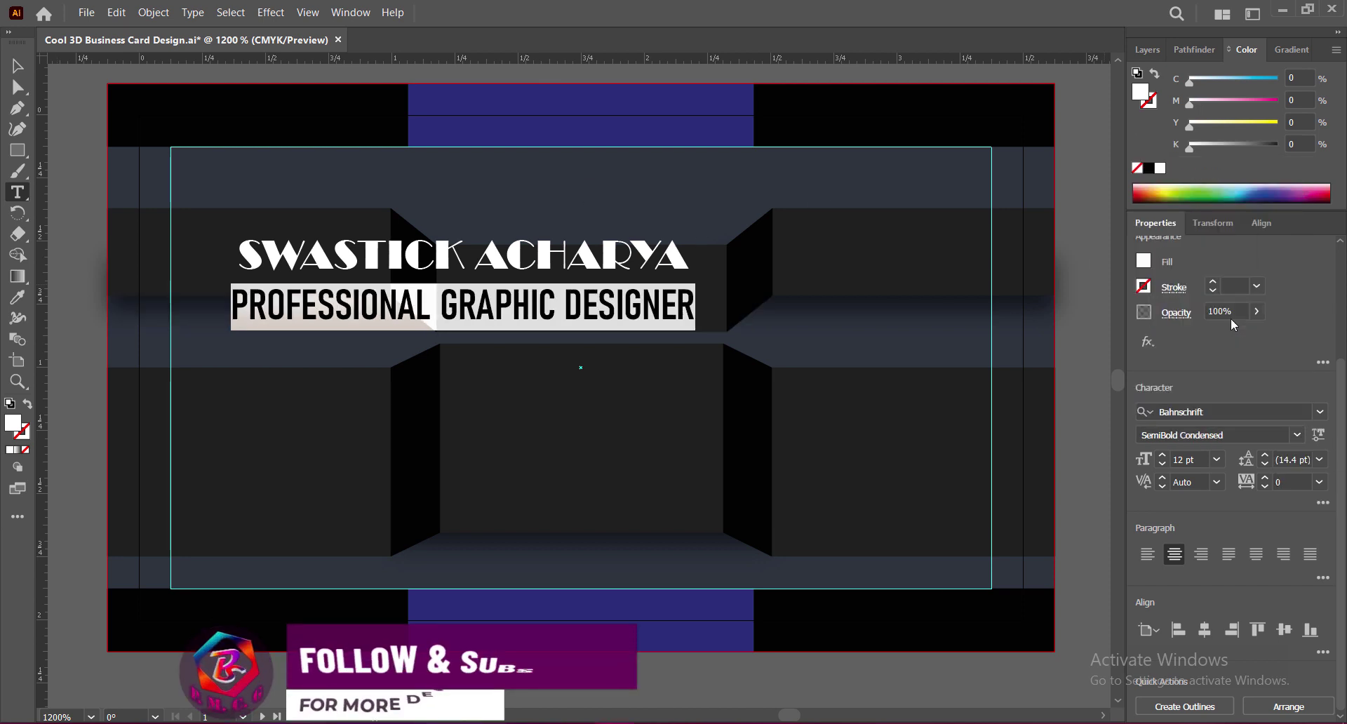
{"action": "left_click", "coordinate": [1162, 465]}
{"action": "left_click", "coordinate": [1162, 464]}
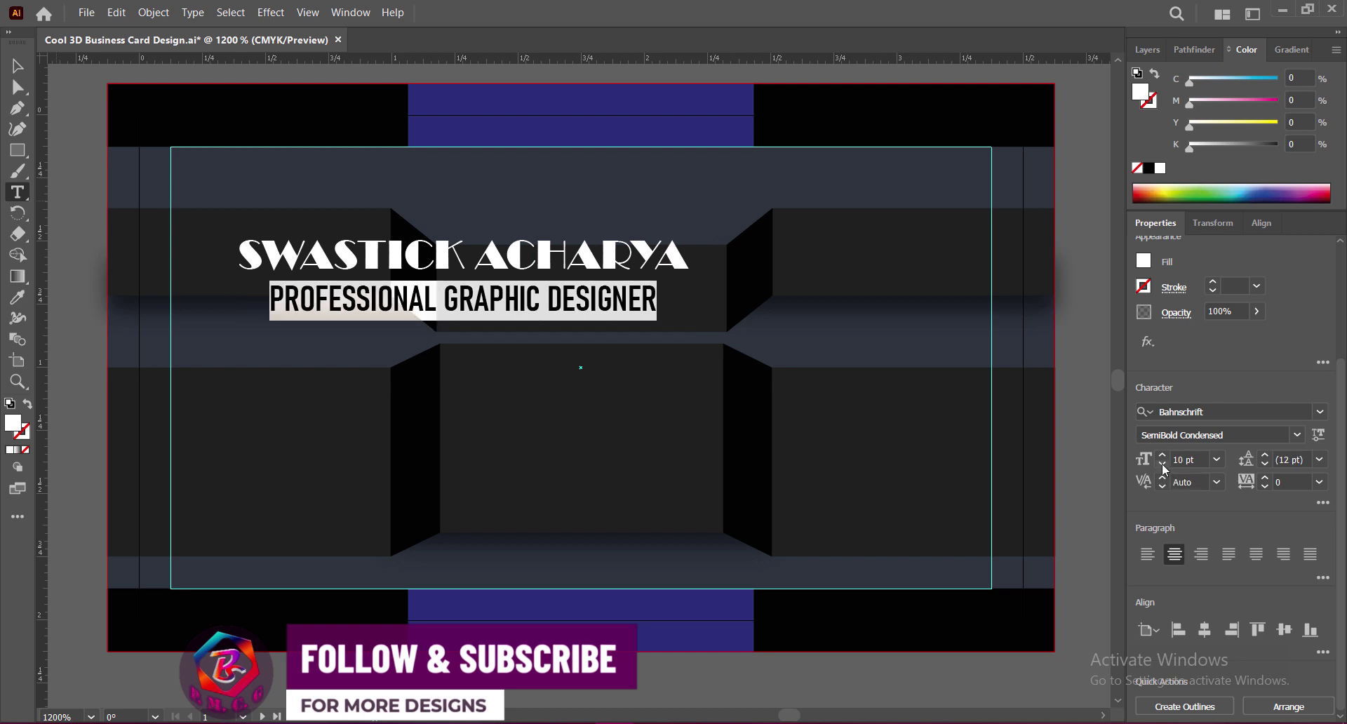
{"action": "left_click", "coordinate": [1162, 464]}
{"action": "key", "text": "Escape"}
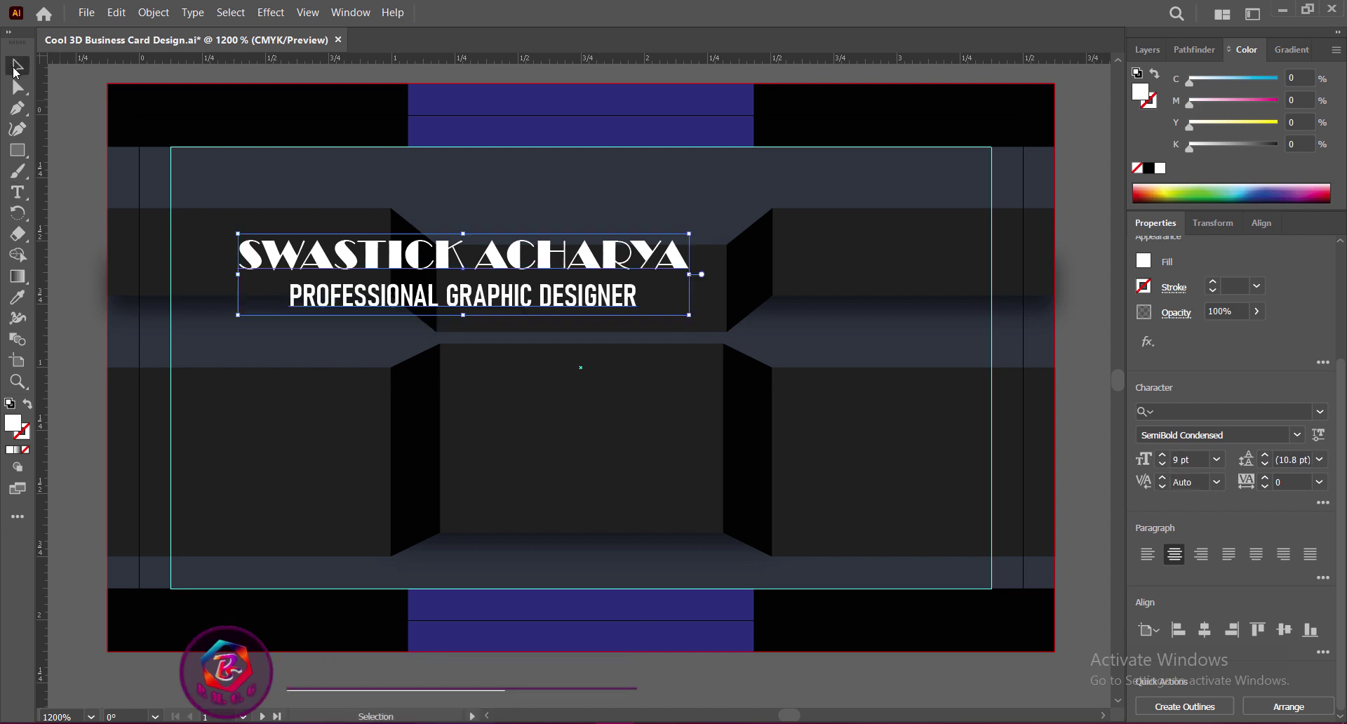
{"action": "left_click", "coordinate": [1075, 368]}
{"action": "mouse_move", "coordinate": [515, 262]}
{"action": "left_mouse_down"}
{"action": "mouse_move", "coordinate": [616, 270]}
{"action": "mouse_move", "coordinate": [564, 259]}
{"action": "left_mouse_up"}
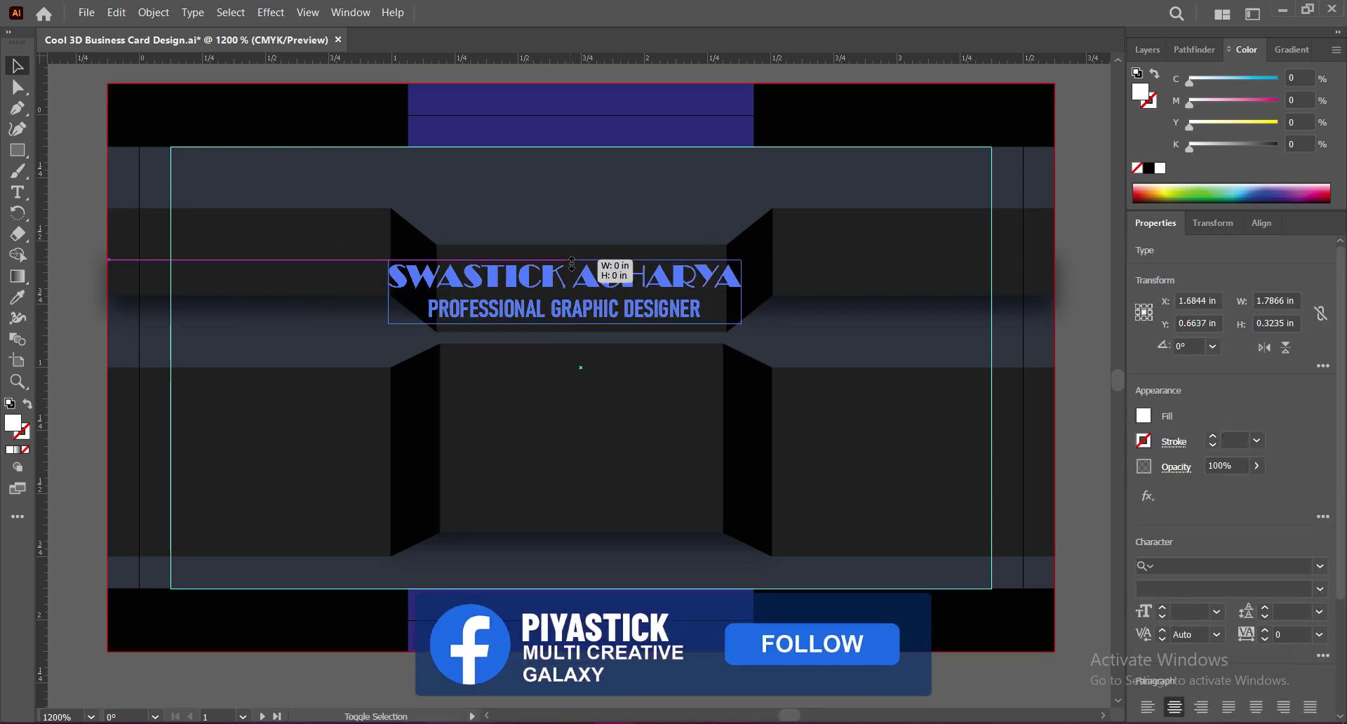
Change the name line's font to Britannic Bold
{"action": "double_click", "coordinate": [591, 279]}
{"action": "left_click_drag", "start_coordinate": [389, 276], "coordinate": [741, 277]}
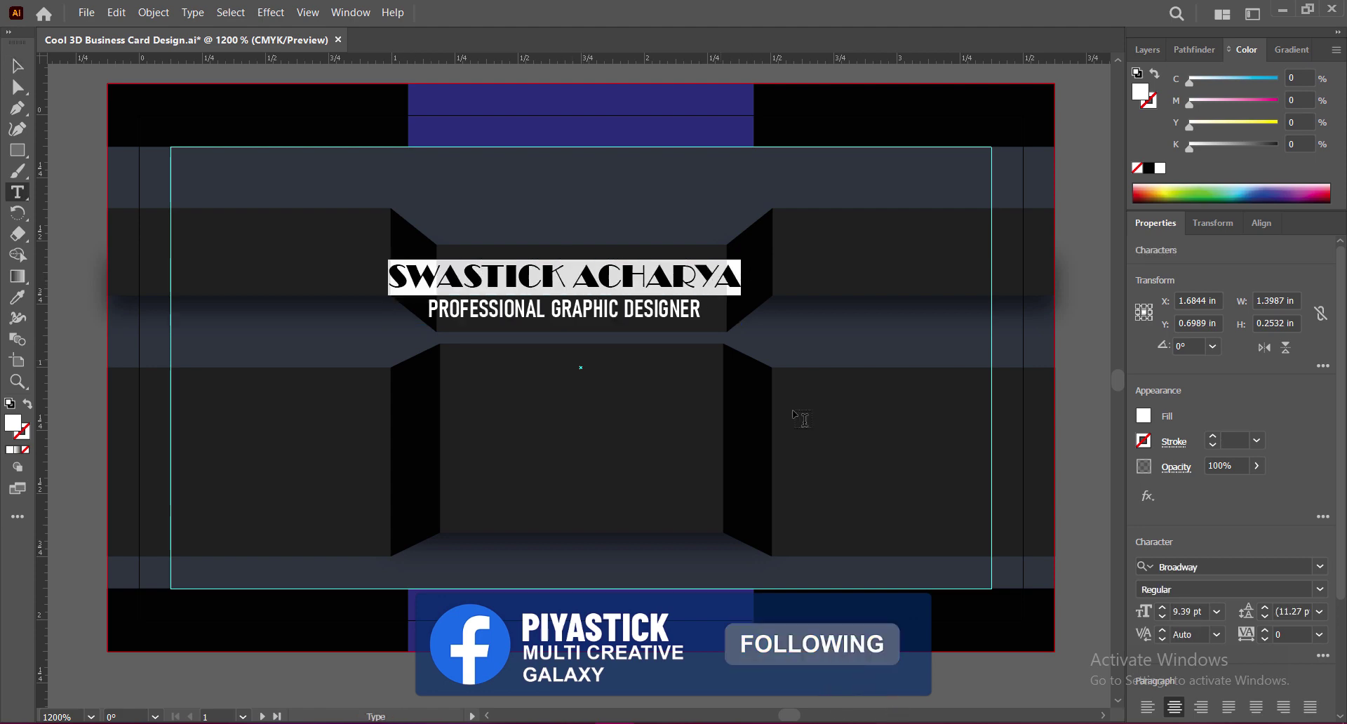
{"action": "left_click", "coordinate": [1227, 411]}
{"action": "scroll", "coordinate": [1239, 547], "scroll_direction": "down", "scroll_amount": 1}
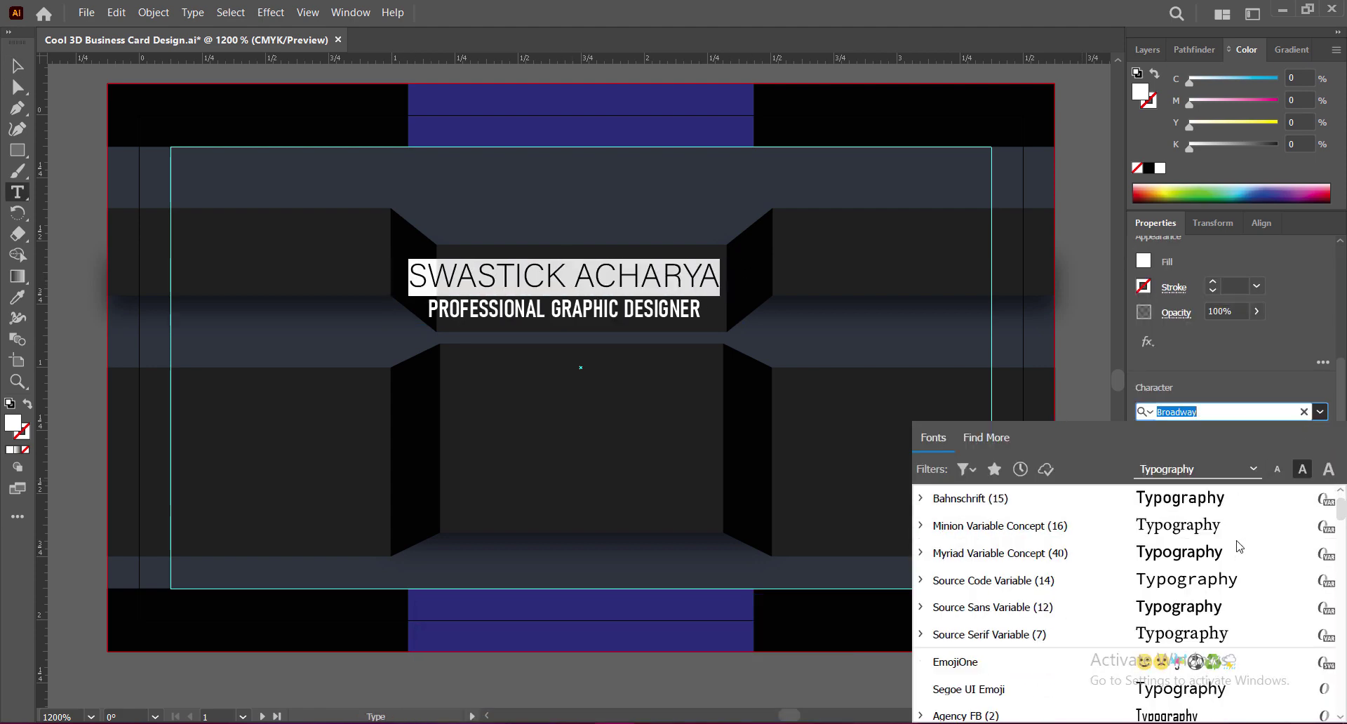
{"action": "scroll", "coordinate": [1239, 547], "scroll_direction": "down", "scroll_amount": 1}
{"action": "scroll", "coordinate": [1239, 546], "scroll_direction": "down", "scroll_amount": 2}
{"action": "scroll", "coordinate": [1239, 546], "scroll_direction": "down", "scroll_amount": 1}
{"action": "scroll", "coordinate": [1239, 546], "scroll_direction": "down", "scroll_amount": 2}
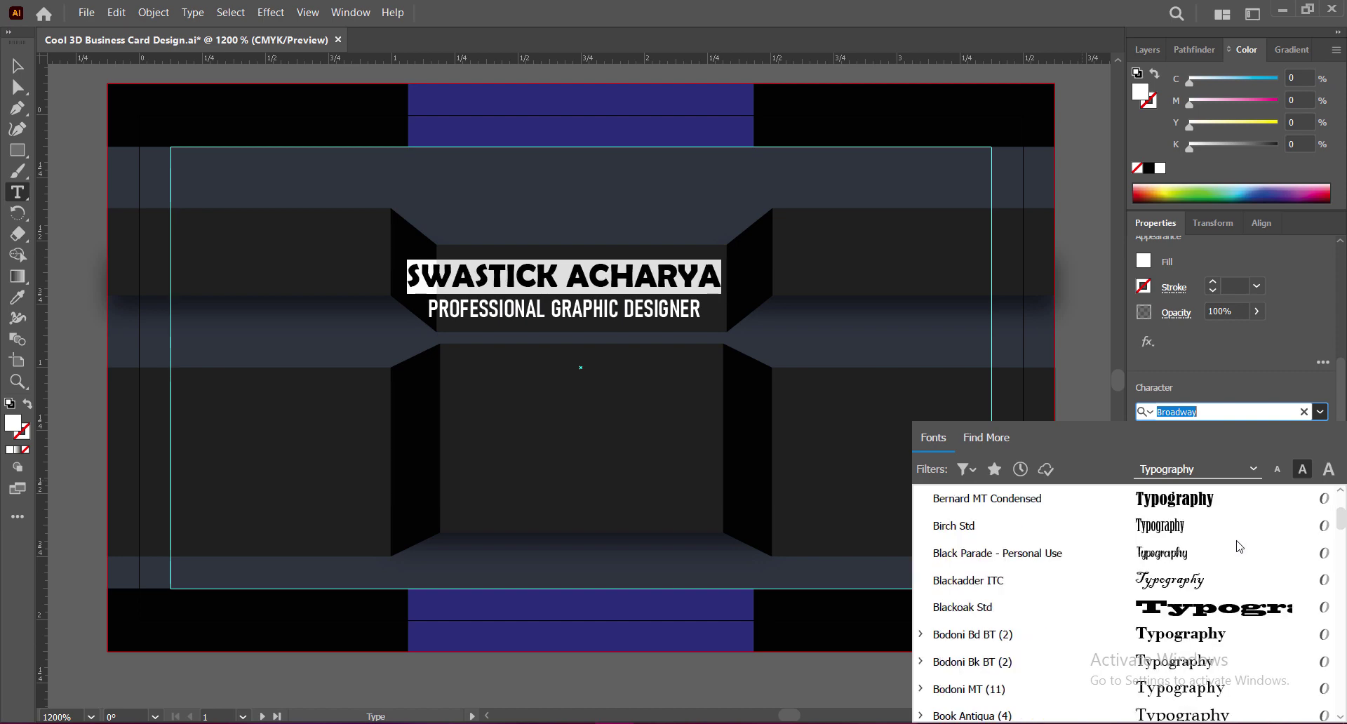
{"action": "scroll", "coordinate": [1235, 544], "scroll_direction": "down", "scroll_amount": 2}
{"action": "left_click", "coordinate": [1193, 661]}
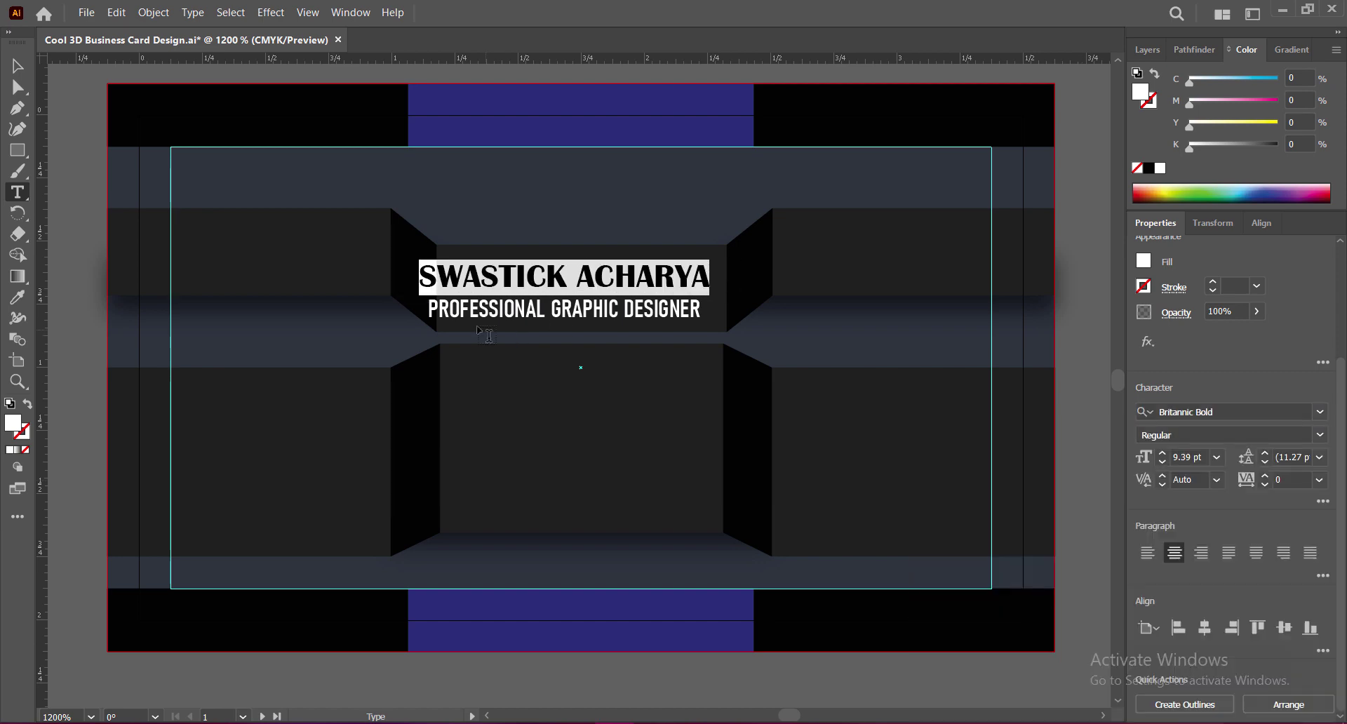
Shrink the title line to 6 pt and centre the text block on the dark panel
{"action": "left_click_drag", "start_coordinate": [428, 309], "coordinate": [701, 309]}
{"action": "left_click", "coordinate": [1217, 459]}
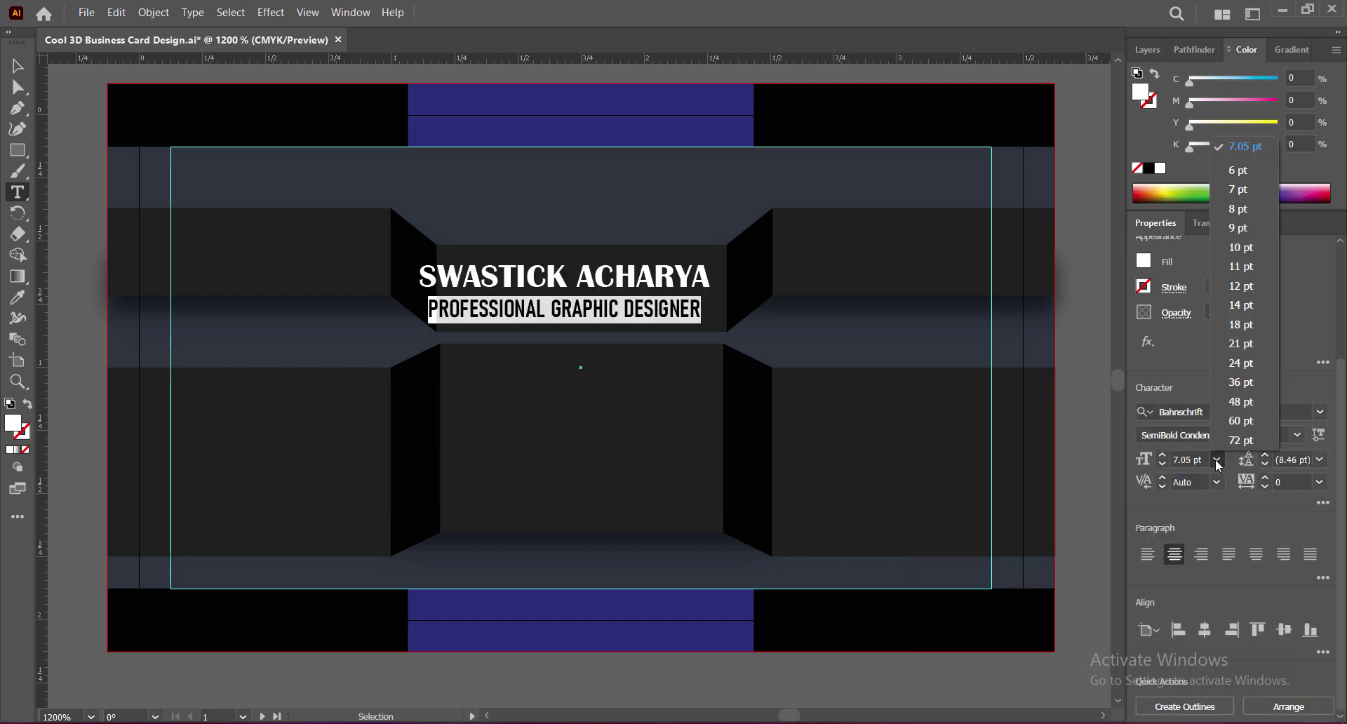
{"action": "left_click", "coordinate": [1238, 171]}
{"action": "key", "text": "Escape"}
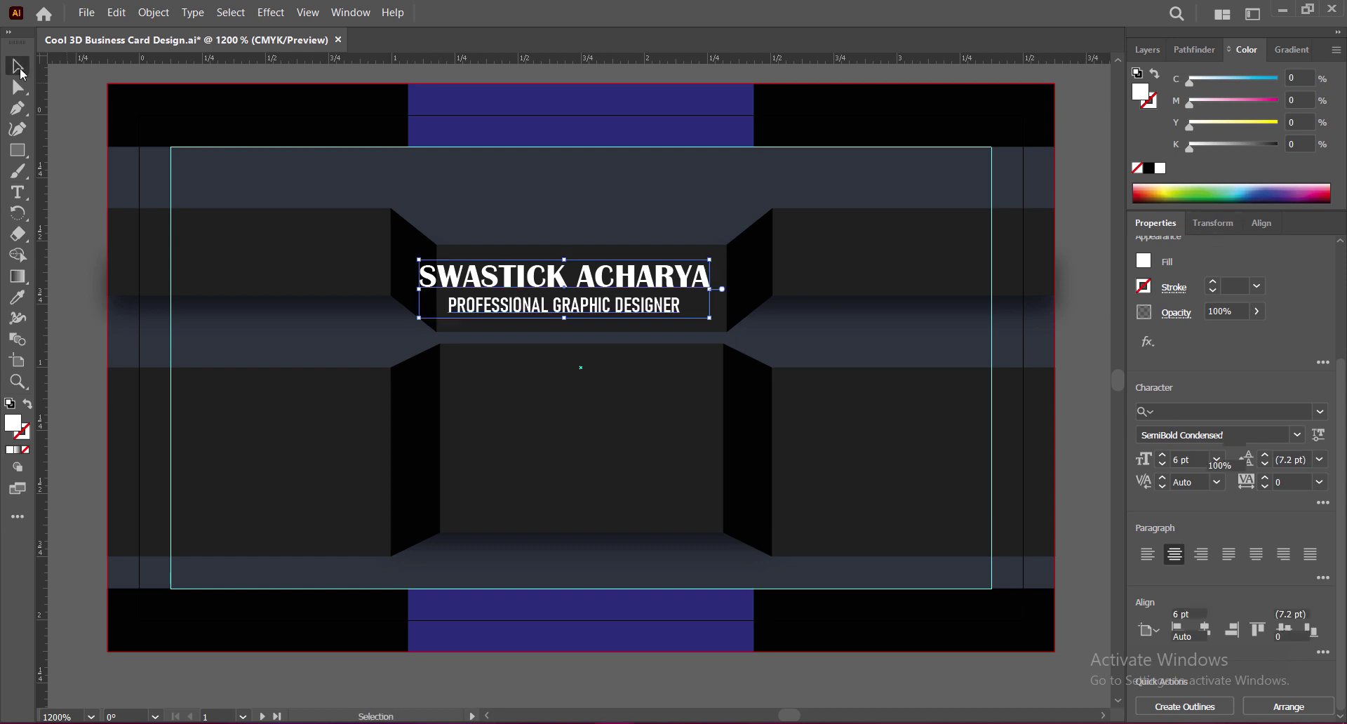
{"action": "mouse_move", "coordinate": [617, 280]}
{"action": "left_mouse_down"}
{"action": "mouse_move", "coordinate": [635, 282]}
{"action": "mouse_move", "coordinate": [581, 262]}
{"action": "left_mouse_up"}
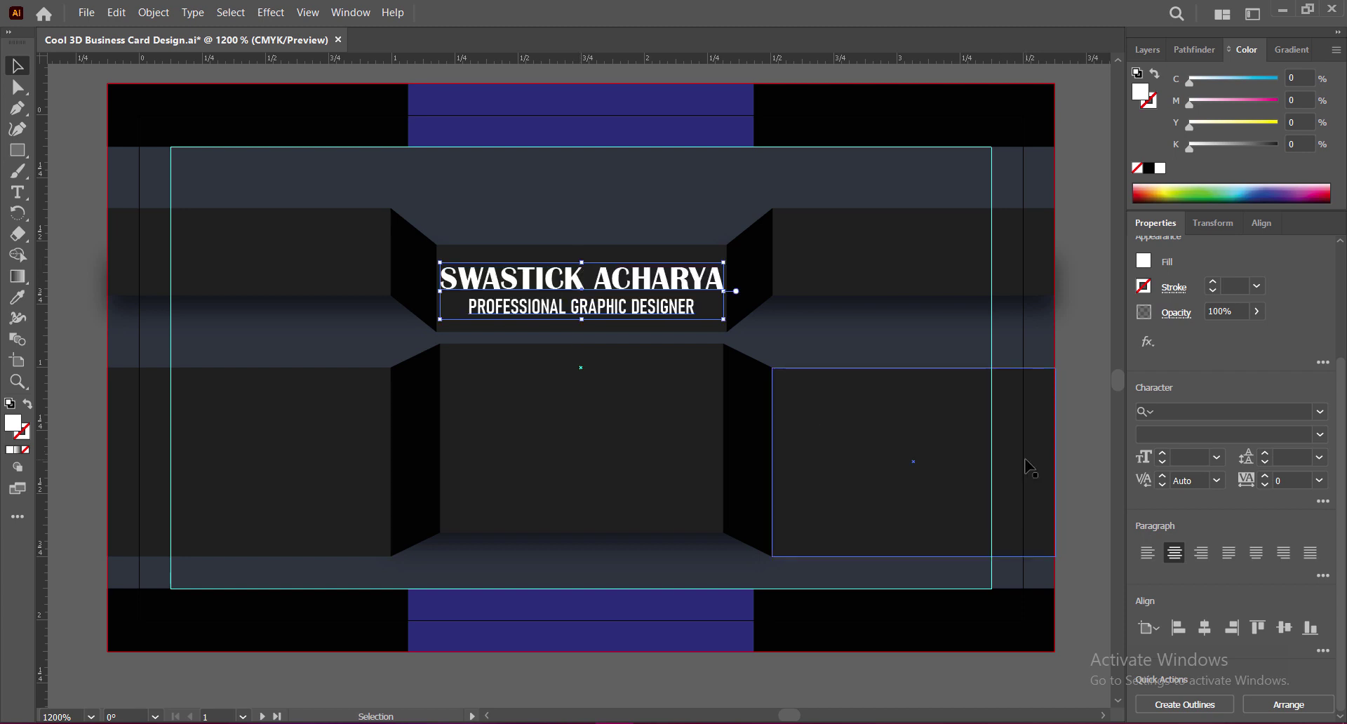
Colour the title line black (#000000)
{"action": "left_click", "coordinate": [1086, 469]}
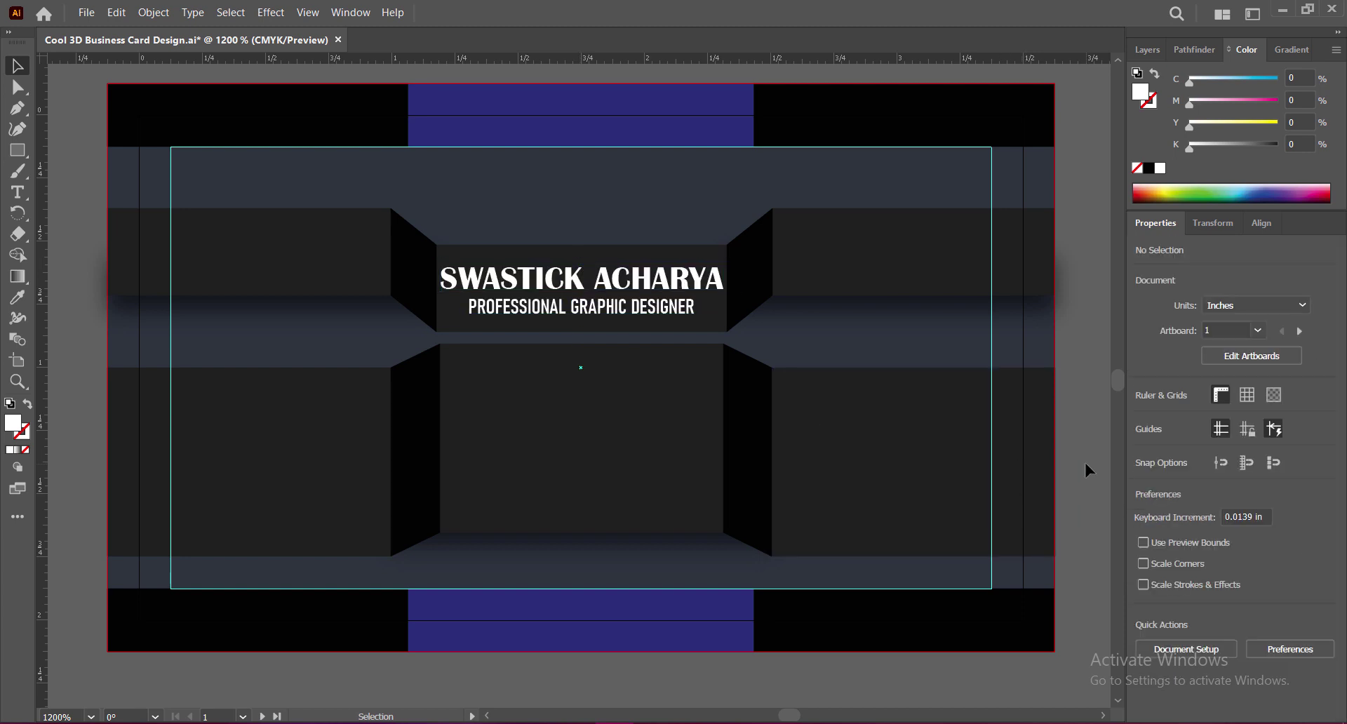
{"action": "key", "text": "t"}
{"action": "left_click", "coordinate": [469, 307]}
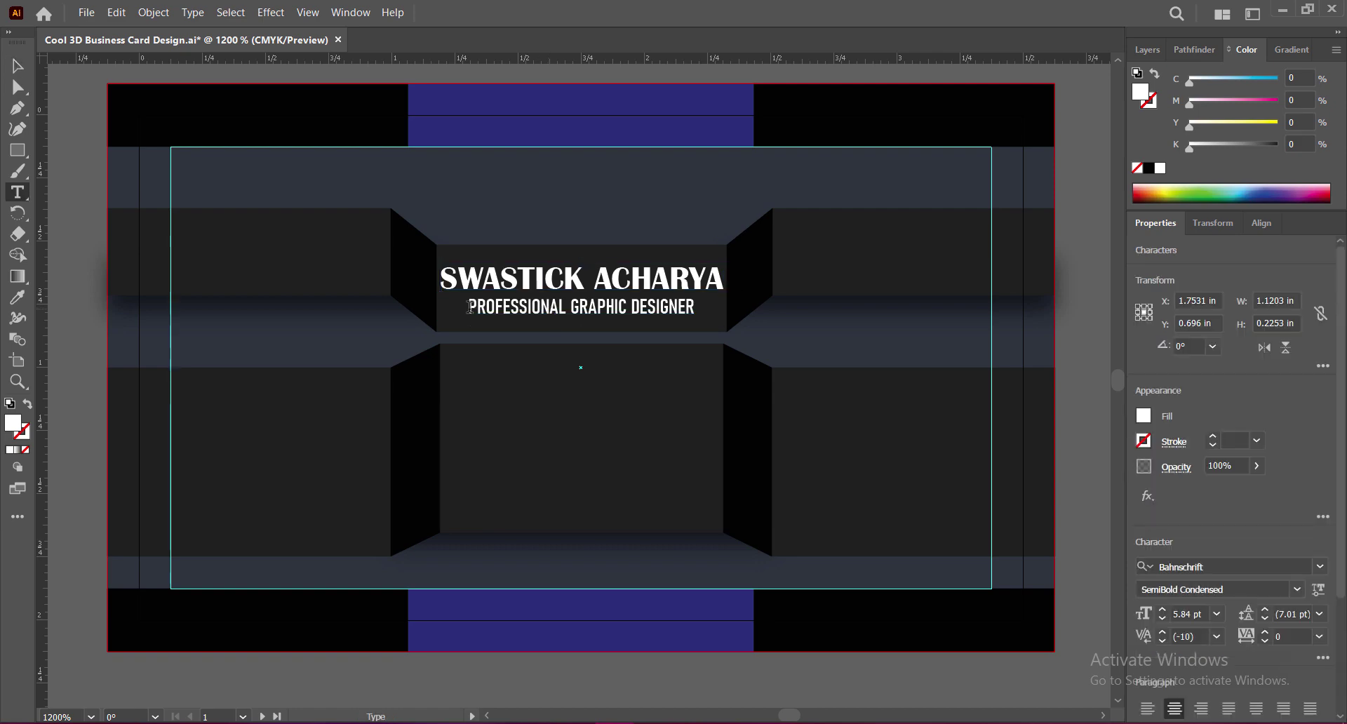
{"action": "left_click_drag", "start_coordinate": [470, 307], "coordinate": [696, 307]}
{"action": "double_click", "coordinate": [14, 423]}
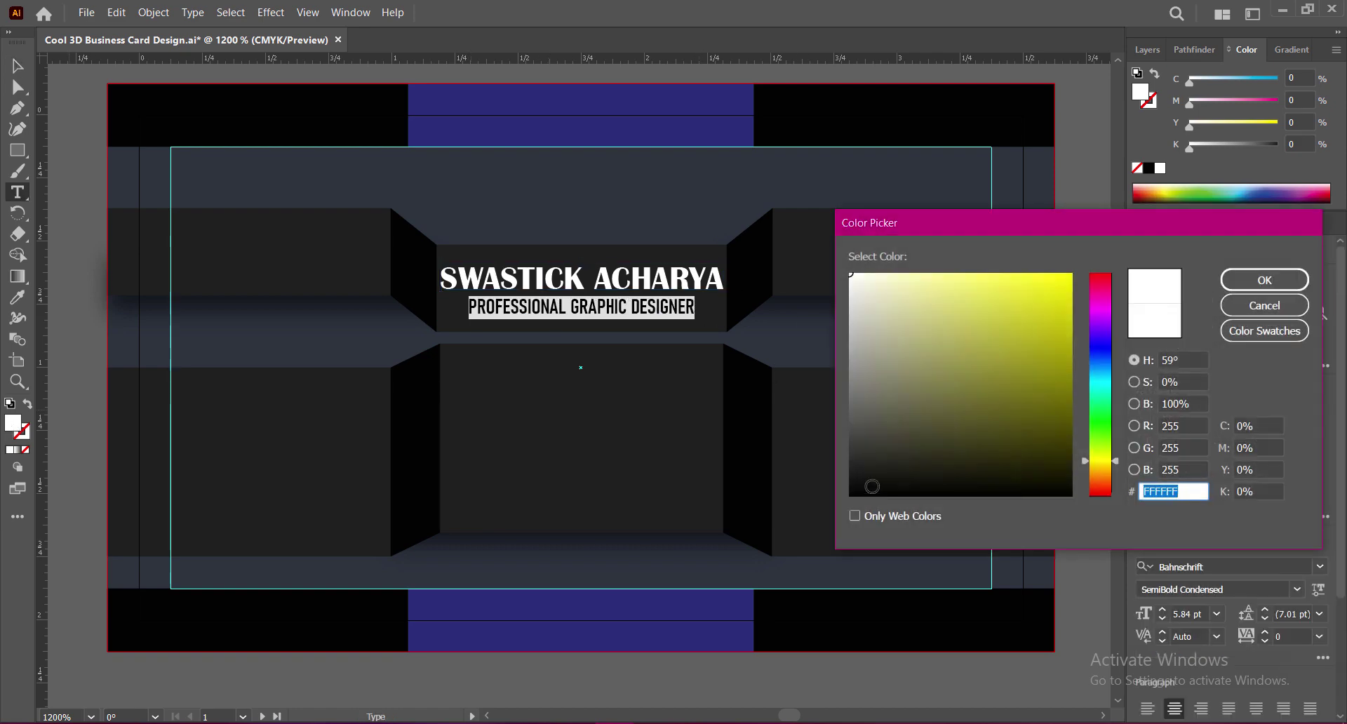
{"action": "type", "text": "000000"}
{"action": "key", "text": "Return"}
{"action": "left_click", "coordinate": [18, 67]}
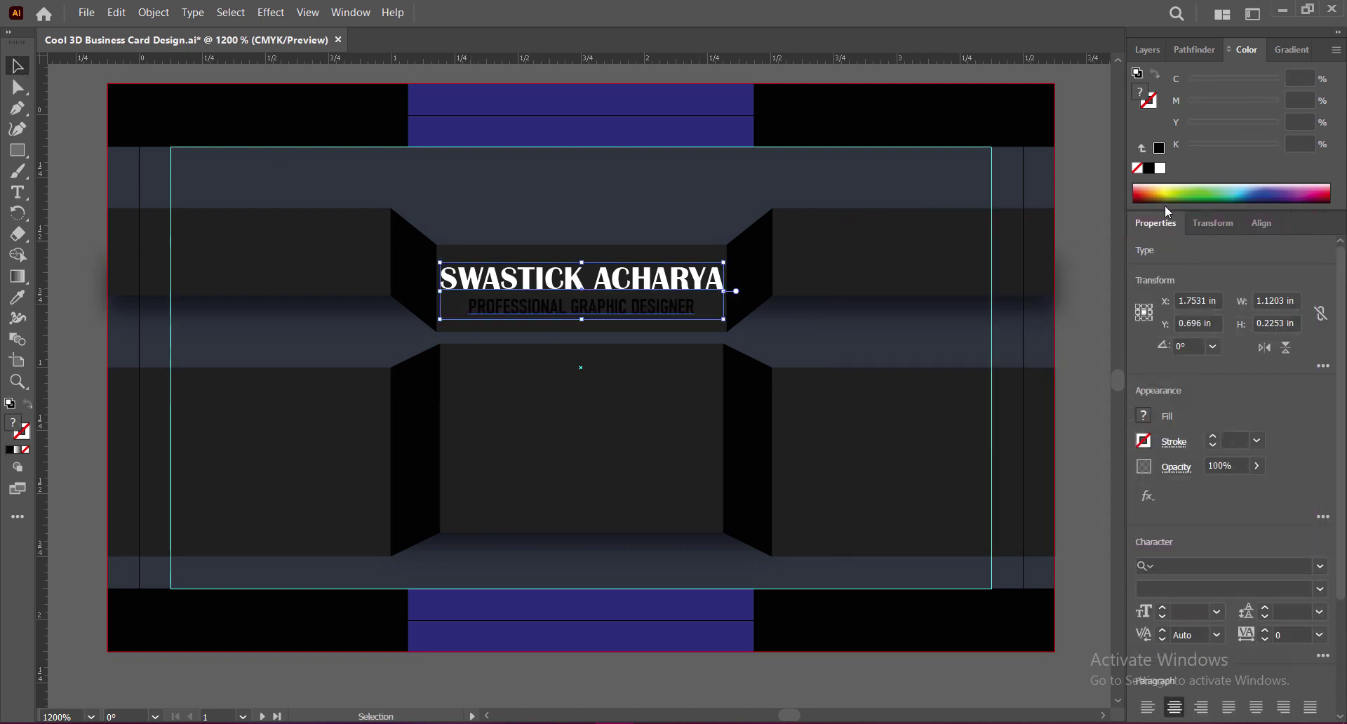
Draw a white box over the title line, send it backward, and trim its width and height
{"action": "left_click", "coordinate": [18, 150]}
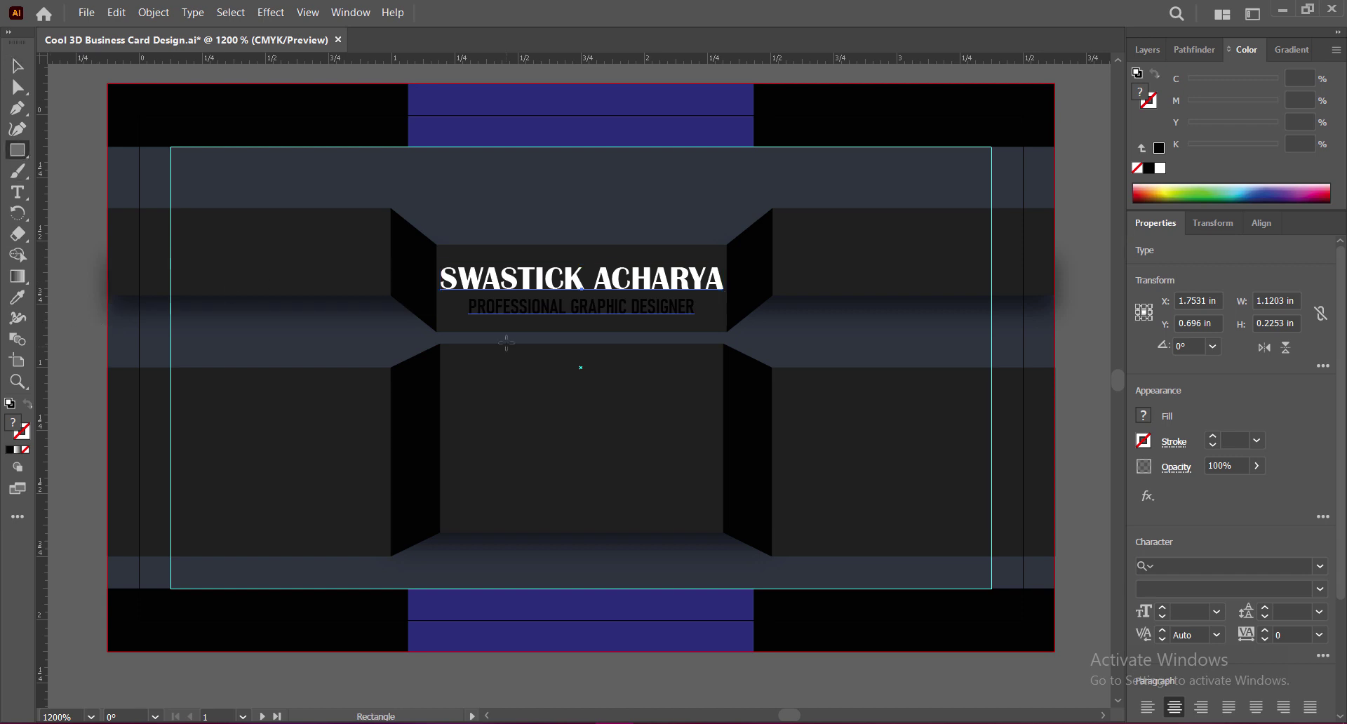
{"action": "left_click_drag", "start_coordinate": [466, 296], "coordinate": [701, 319]}
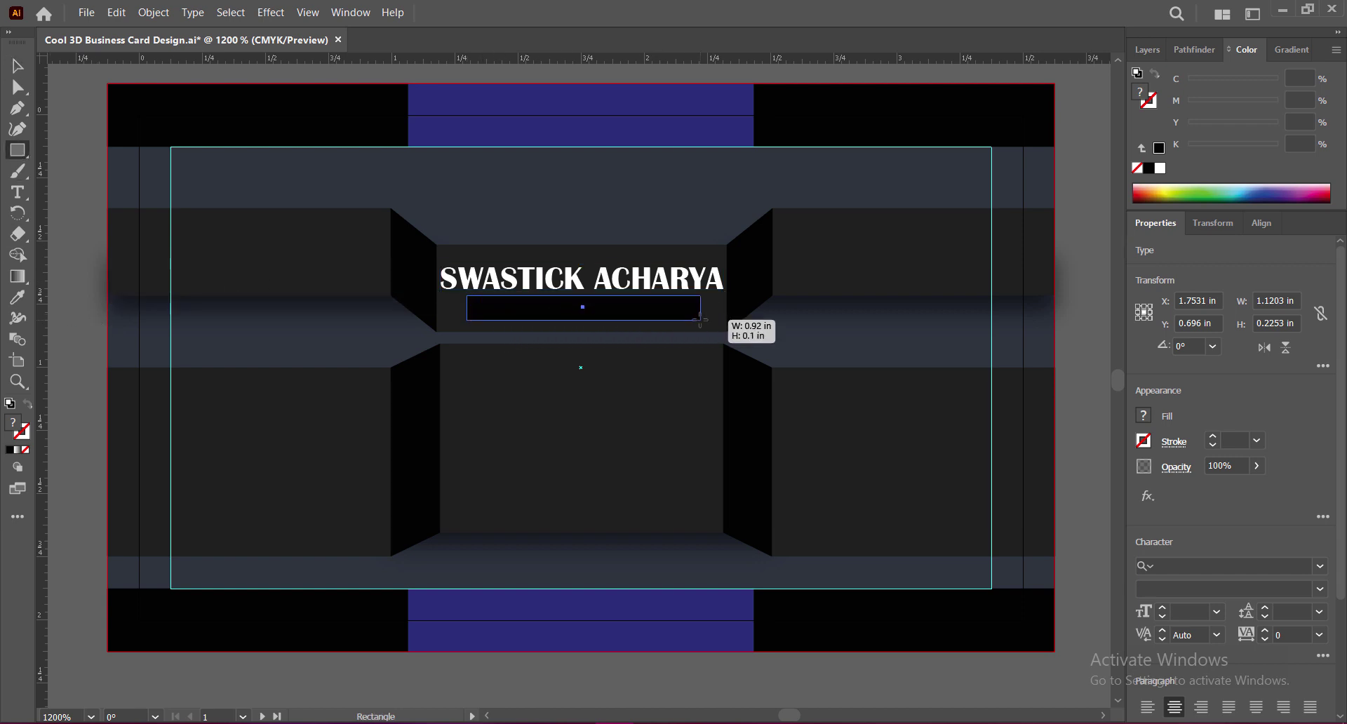
{"action": "key", "text": "v"}
{"action": "double_click", "coordinate": [1140, 91]}
{"action": "left_click_drag", "start_coordinate": [884, 306], "coordinate": [850, 274]}
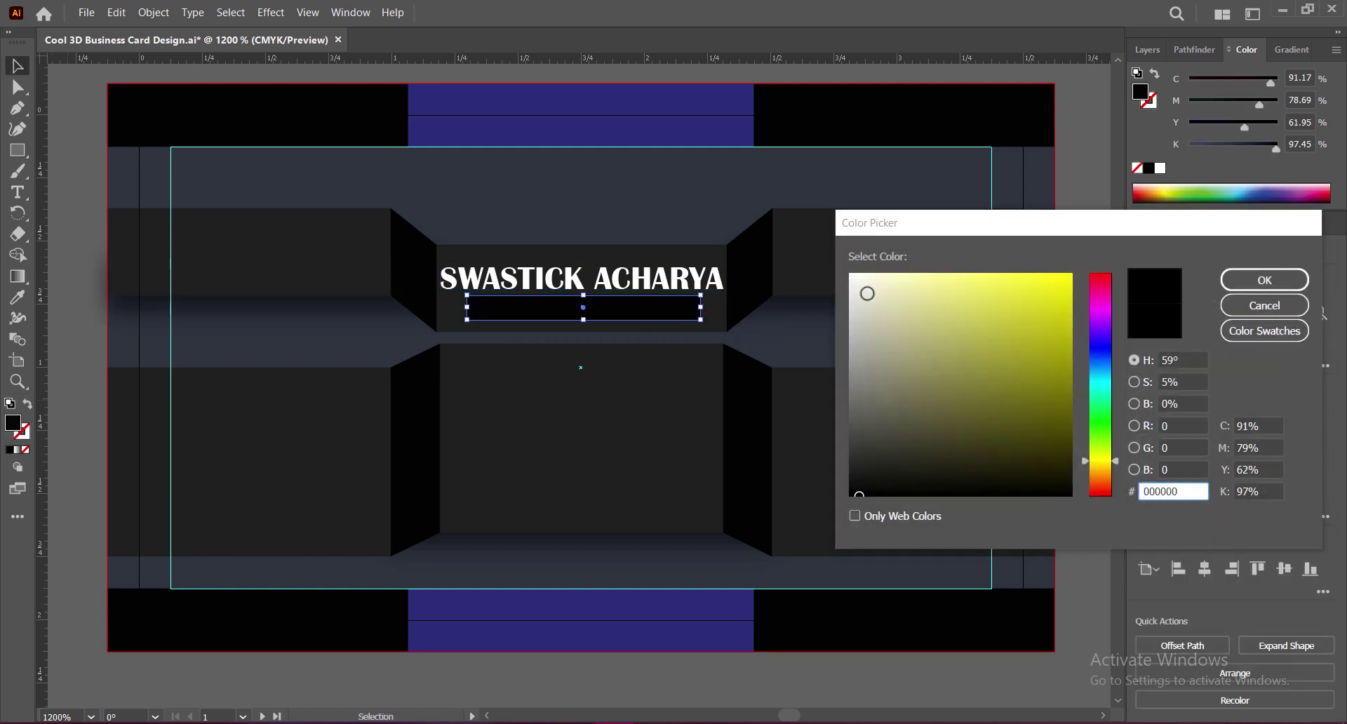
{"action": "left_click", "coordinate": [1245, 280]}
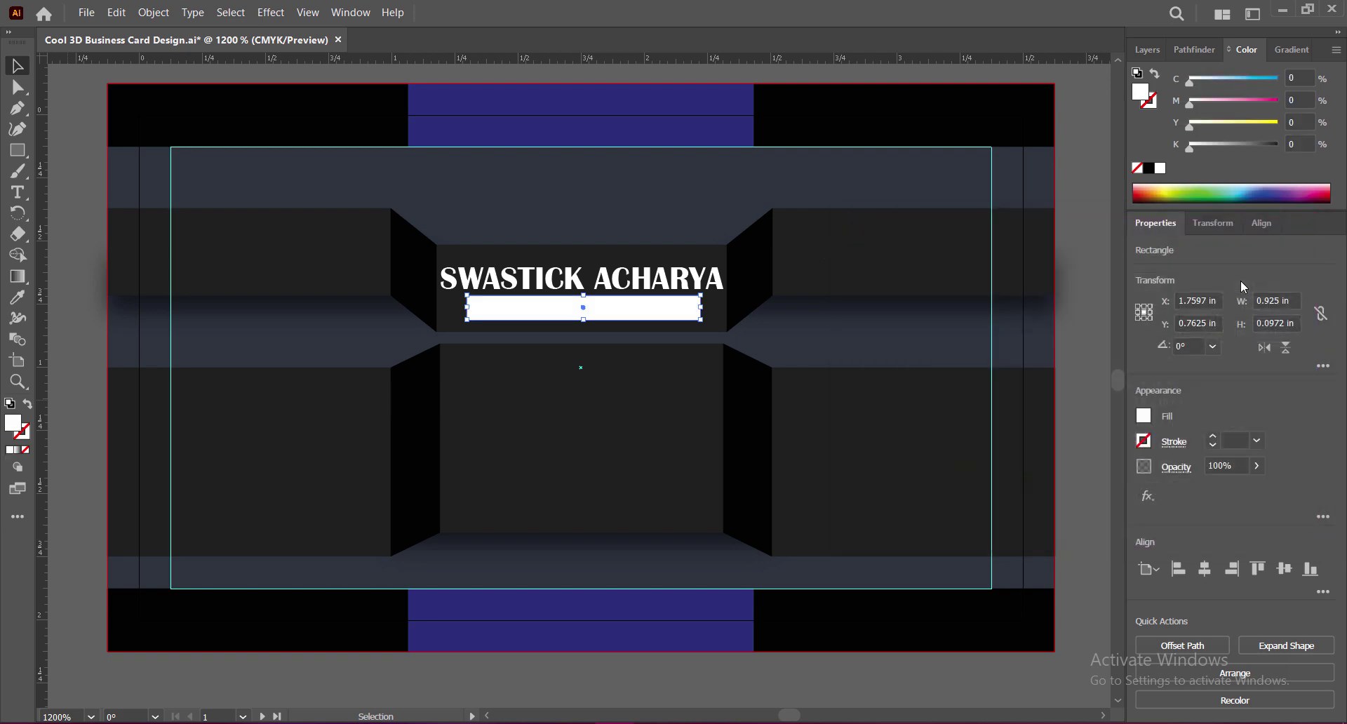
{"action": "right_click", "coordinate": [626, 313]}
{"action": "left_click", "coordinate": [849, 622]}
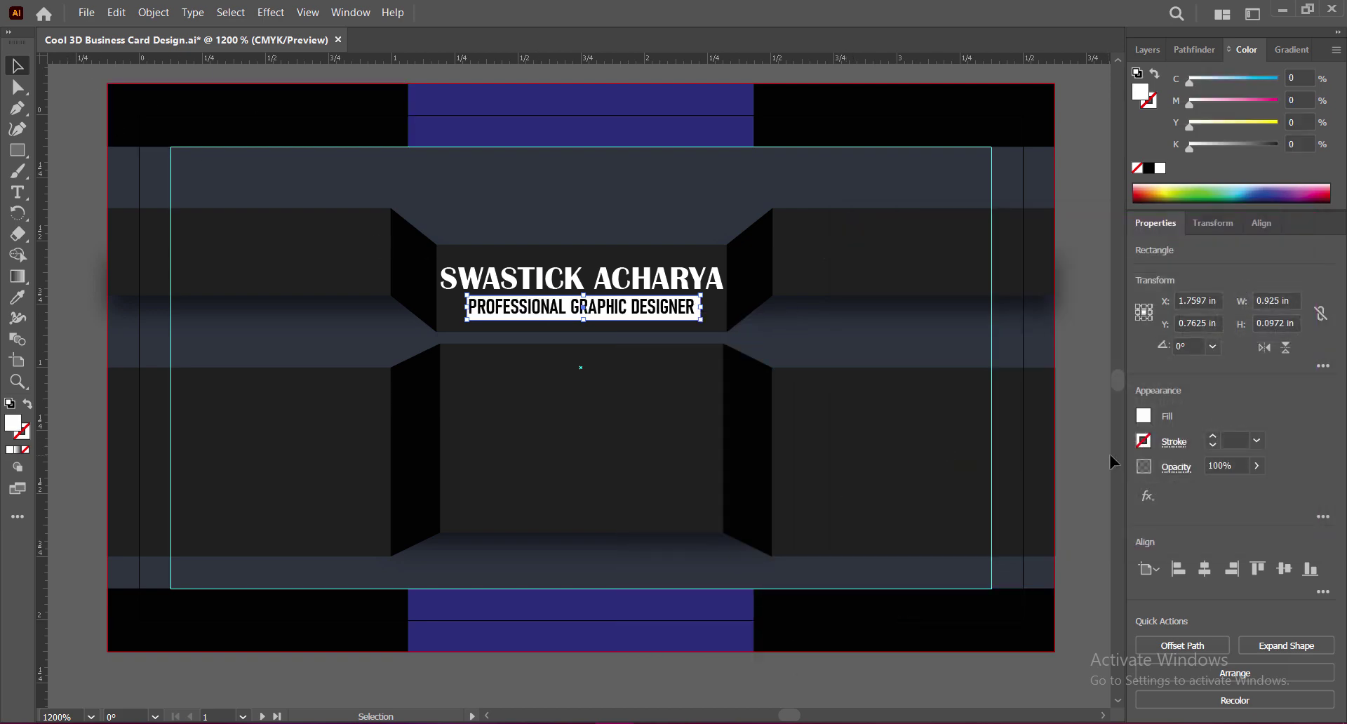
{"action": "left_click_drag", "start_coordinate": [701, 312], "coordinate": [697, 312]}
{"action": "left_click_drag", "start_coordinate": [582, 319], "coordinate": [584, 317]}
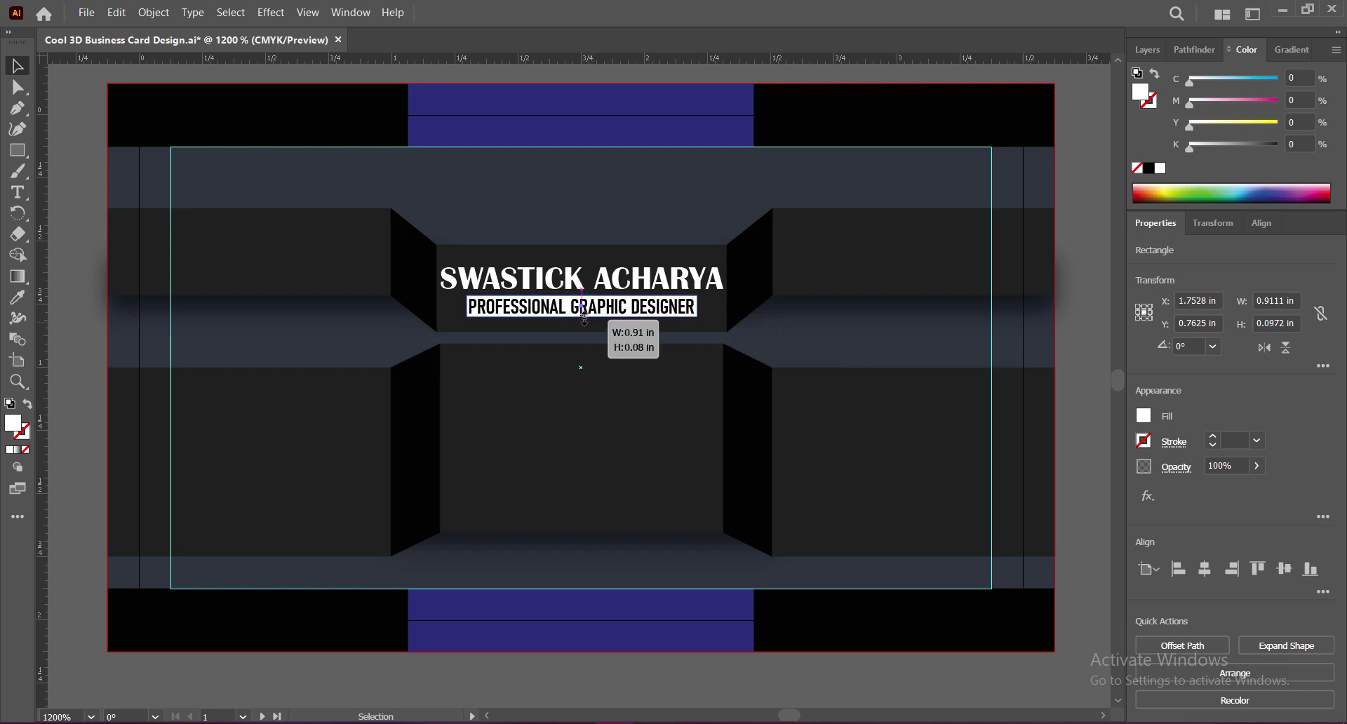
{"action": "left_click", "coordinate": [1087, 445]}
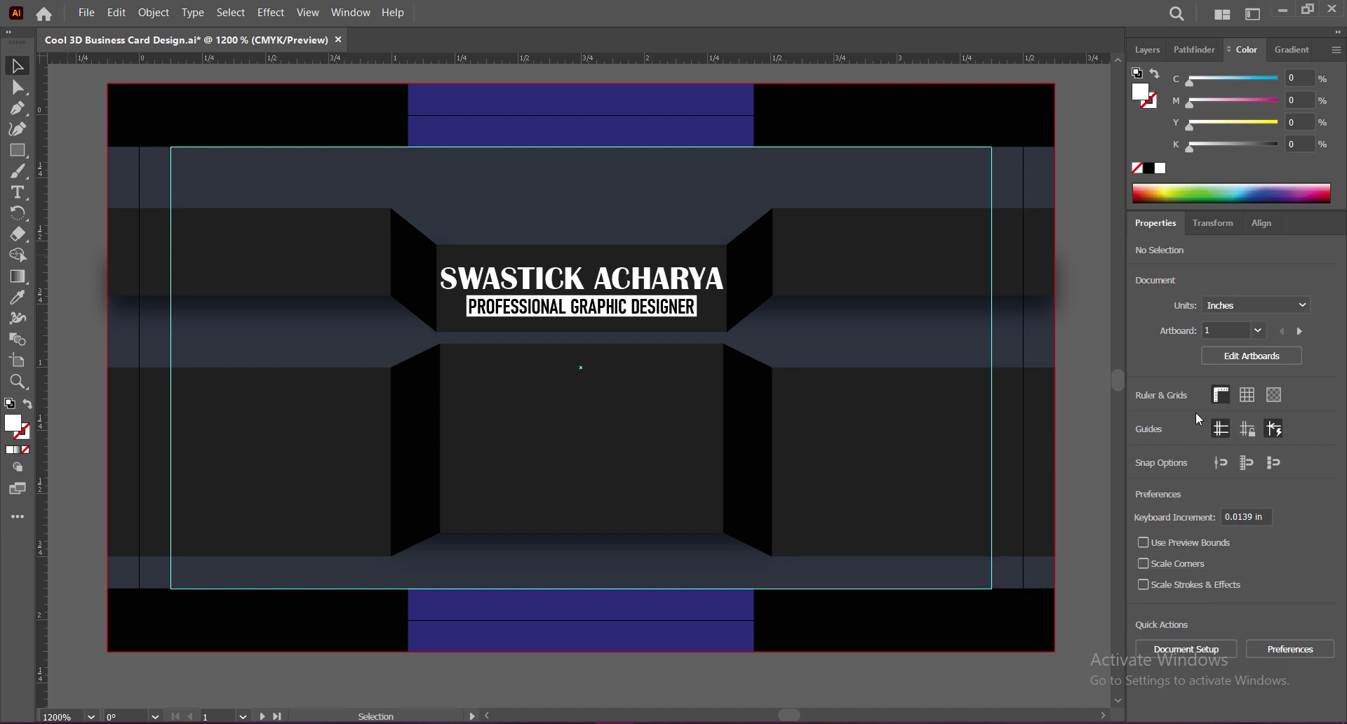
Adjust the bottom edge of the white box behind the title
{"action": "left_click", "coordinate": [642, 295]}
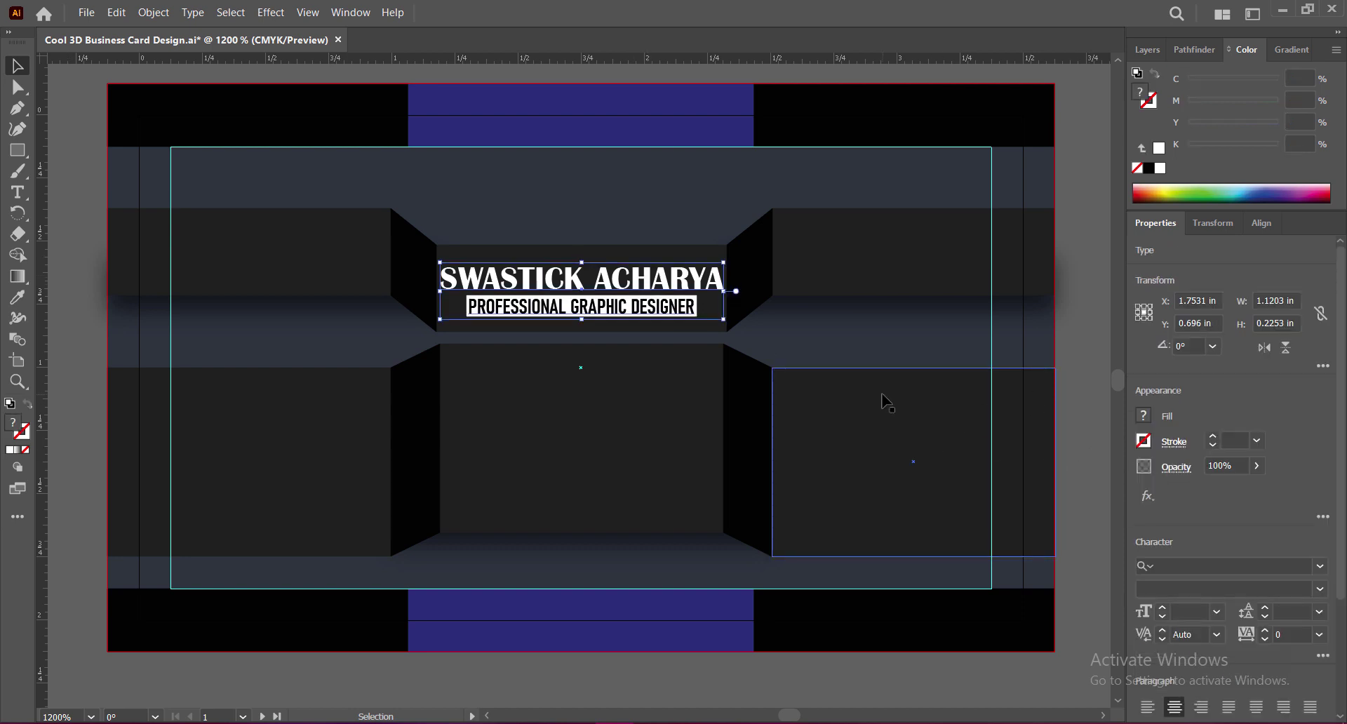
{"action": "left_click", "coordinate": [1081, 431]}
{"action": "left_click", "coordinate": [577, 327]}
{"action": "left_click", "coordinate": [931, 397]}
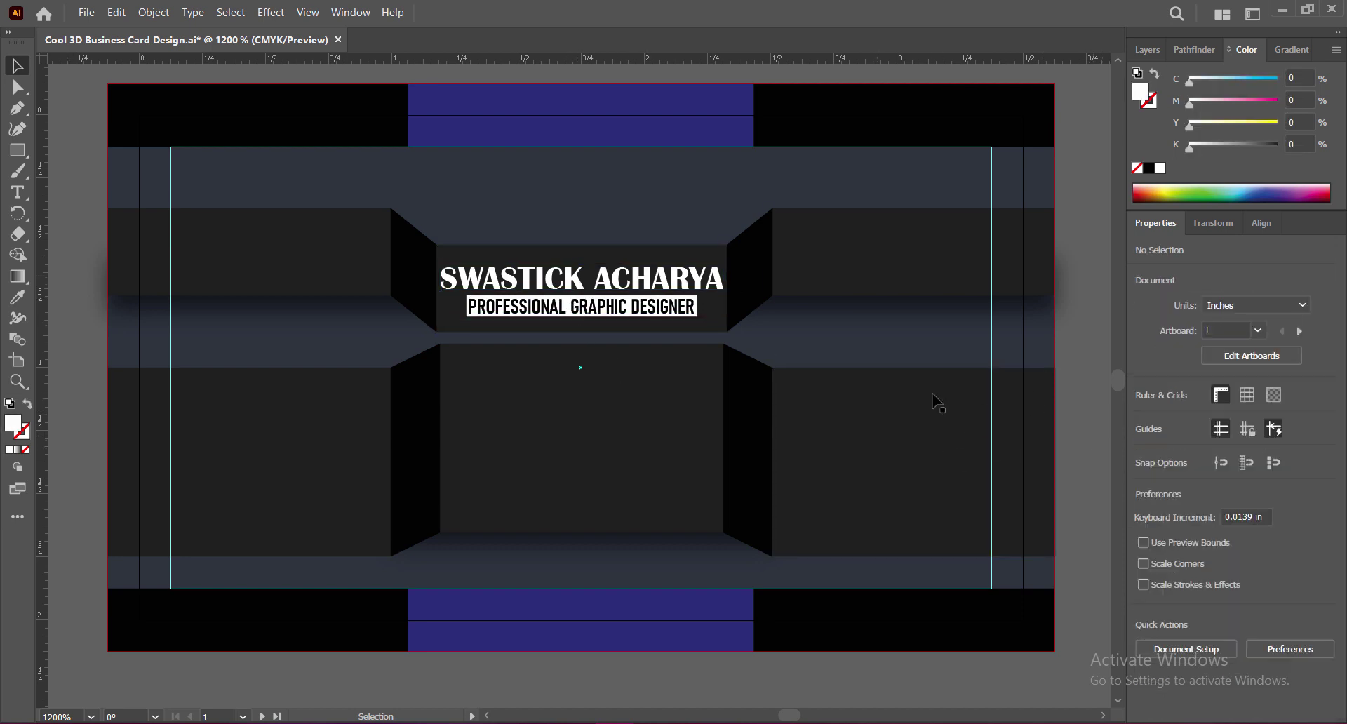
{"action": "left_click", "coordinate": [693, 319]}
{"action": "left_click_drag", "start_coordinate": [582, 318], "coordinate": [582, 317]}
{"action": "left_click", "coordinate": [1081, 418]}
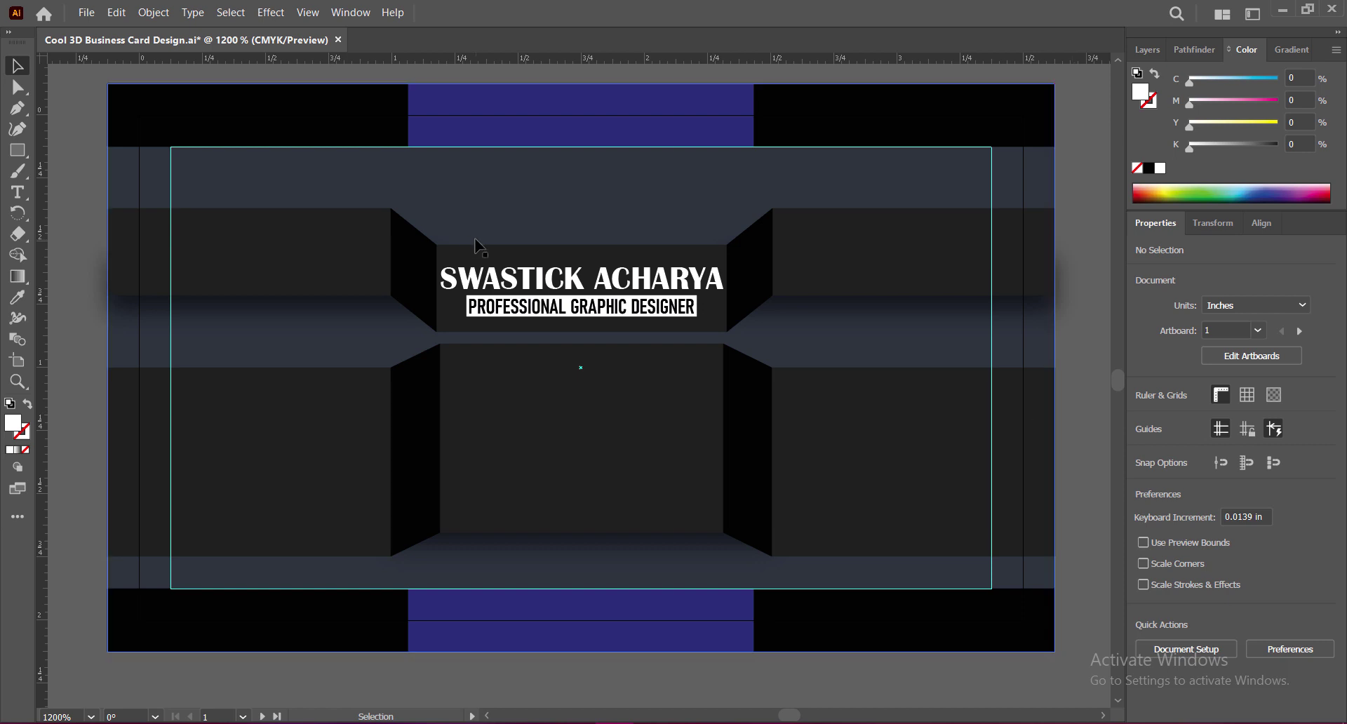
Colour the name's first word yellow #FFF800 and save the file
{"action": "double_click", "coordinate": [545, 281]}
{"action": "left_click_drag", "start_coordinate": [440, 279], "coordinate": [582, 280]}
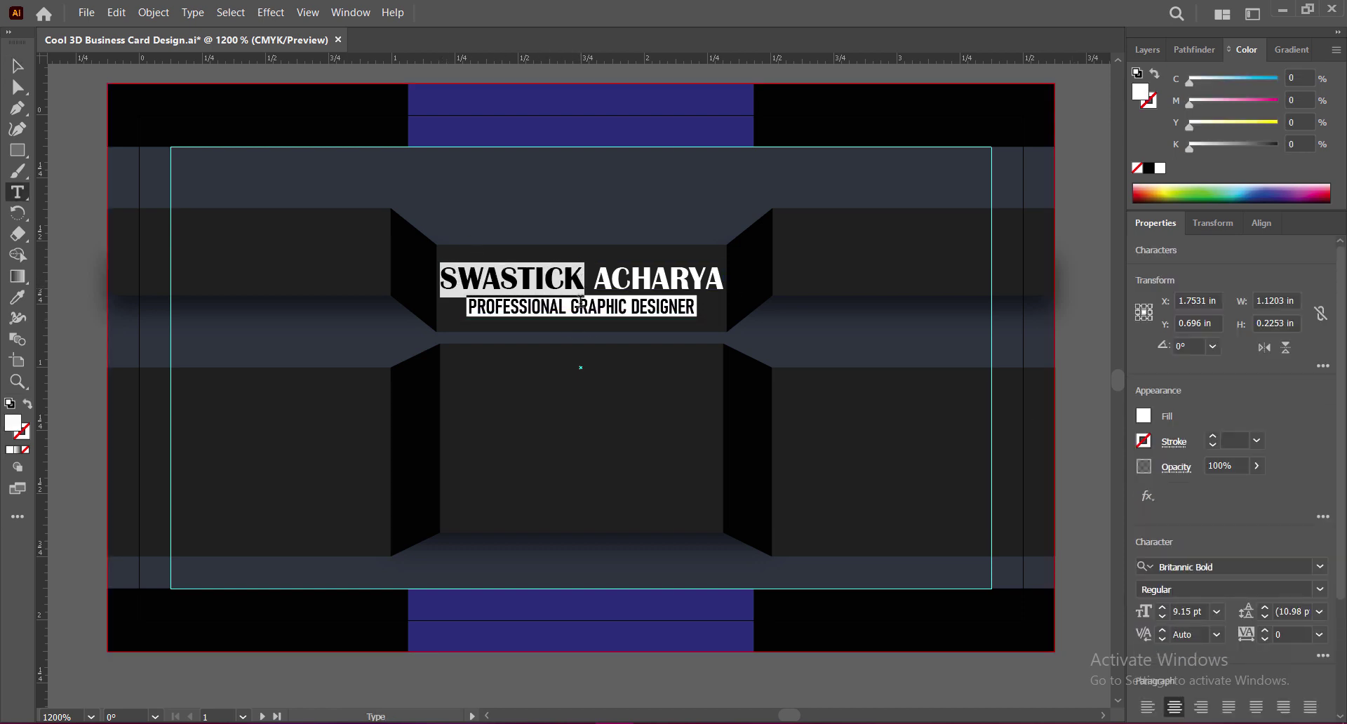
{"action": "double_click", "coordinate": [12, 423]}
{"action": "left_click_drag", "start_coordinate": [1051, 301], "coordinate": [1098, 247]}
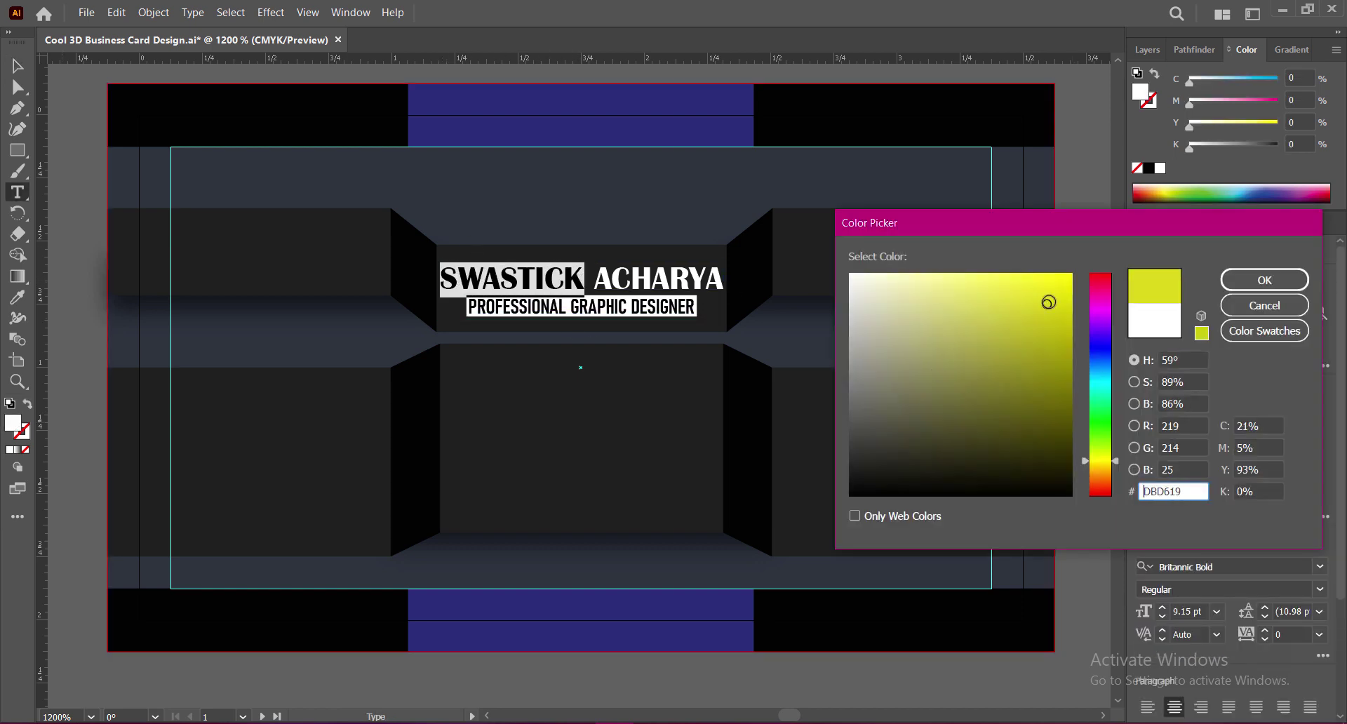
{"action": "left_click", "coordinate": [1245, 281]}
{"action": "key", "text": "Escape"}
{"action": "left_click", "coordinate": [1078, 369]}
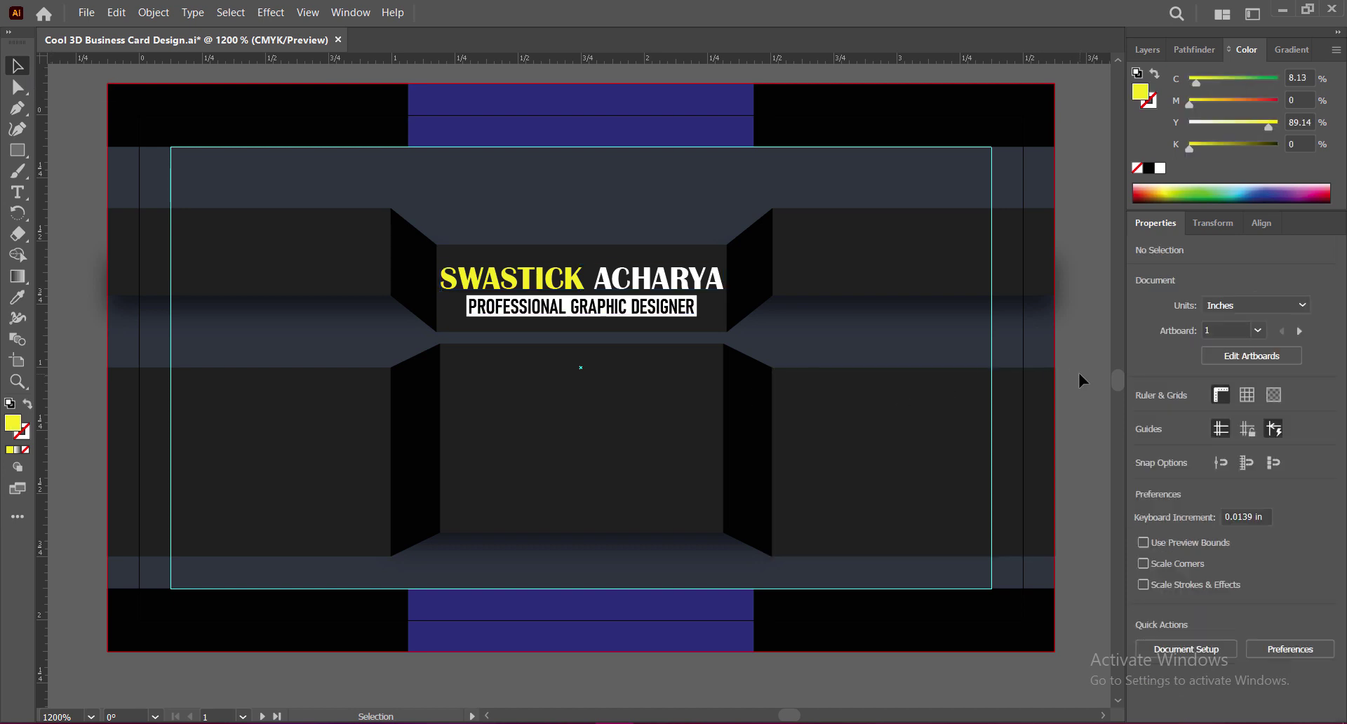
{"action": "key", "text": "ctrl+s"}
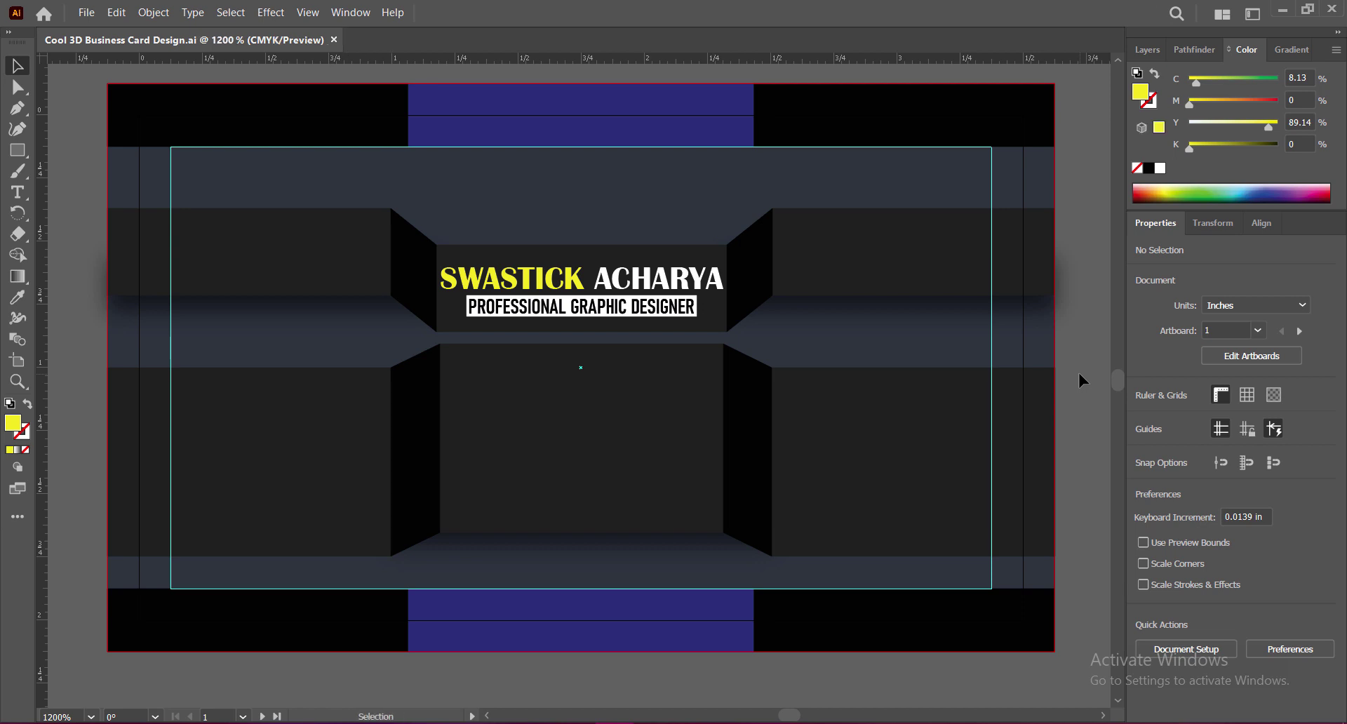
Add a left-aligned placeholder text in the lower centre panel set in Century Gothic
{"action": "left_click", "coordinate": [18, 193]}
{"action": "left_click", "coordinate": [501, 398]}
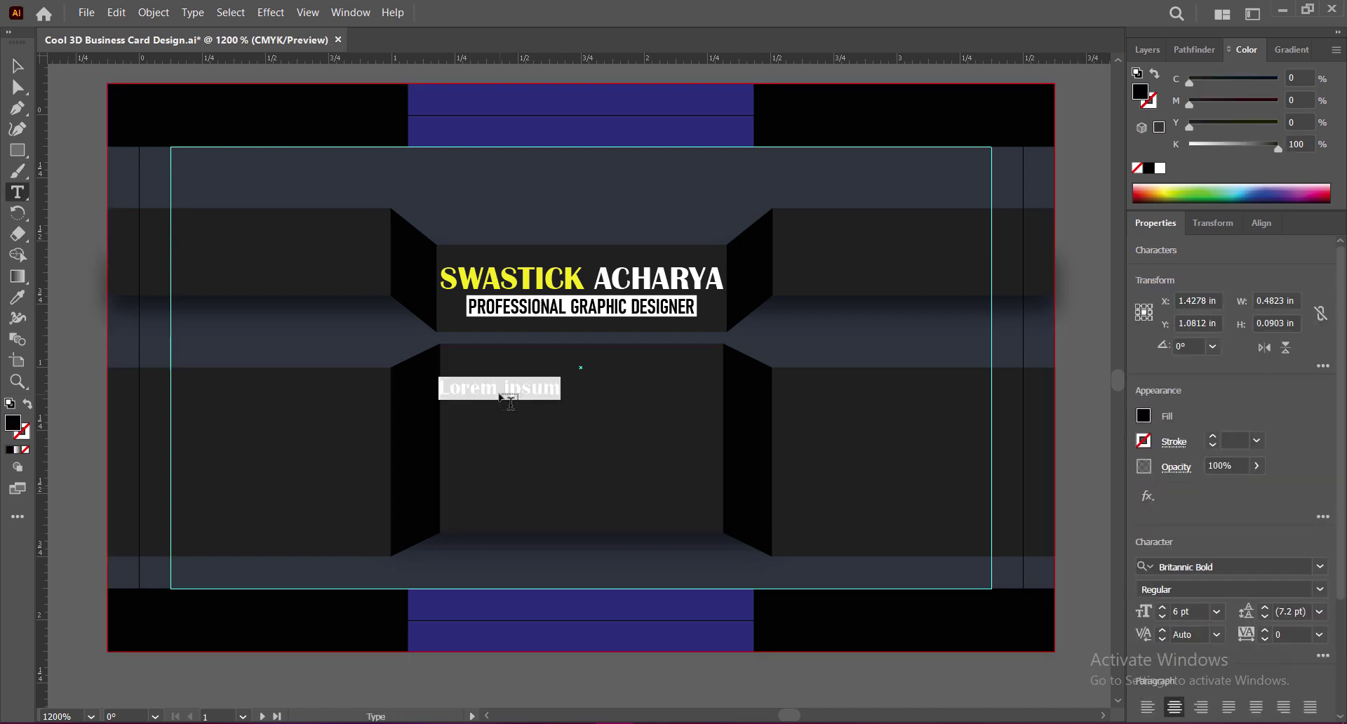
{"action": "scroll", "coordinate": [1236, 402], "scroll_direction": "down", "scroll_amount": 3}
{"action": "left_click", "coordinate": [1147, 553]}
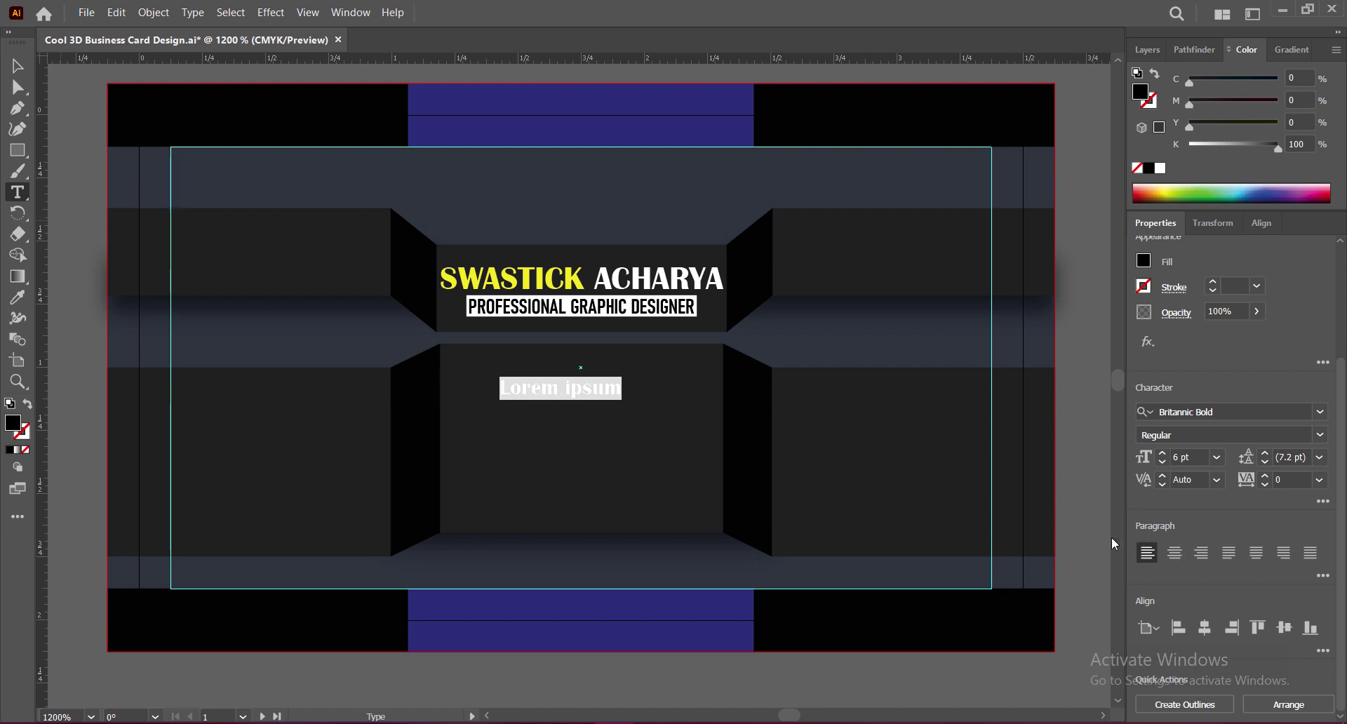
{"action": "left_click", "coordinate": [1320, 411]}
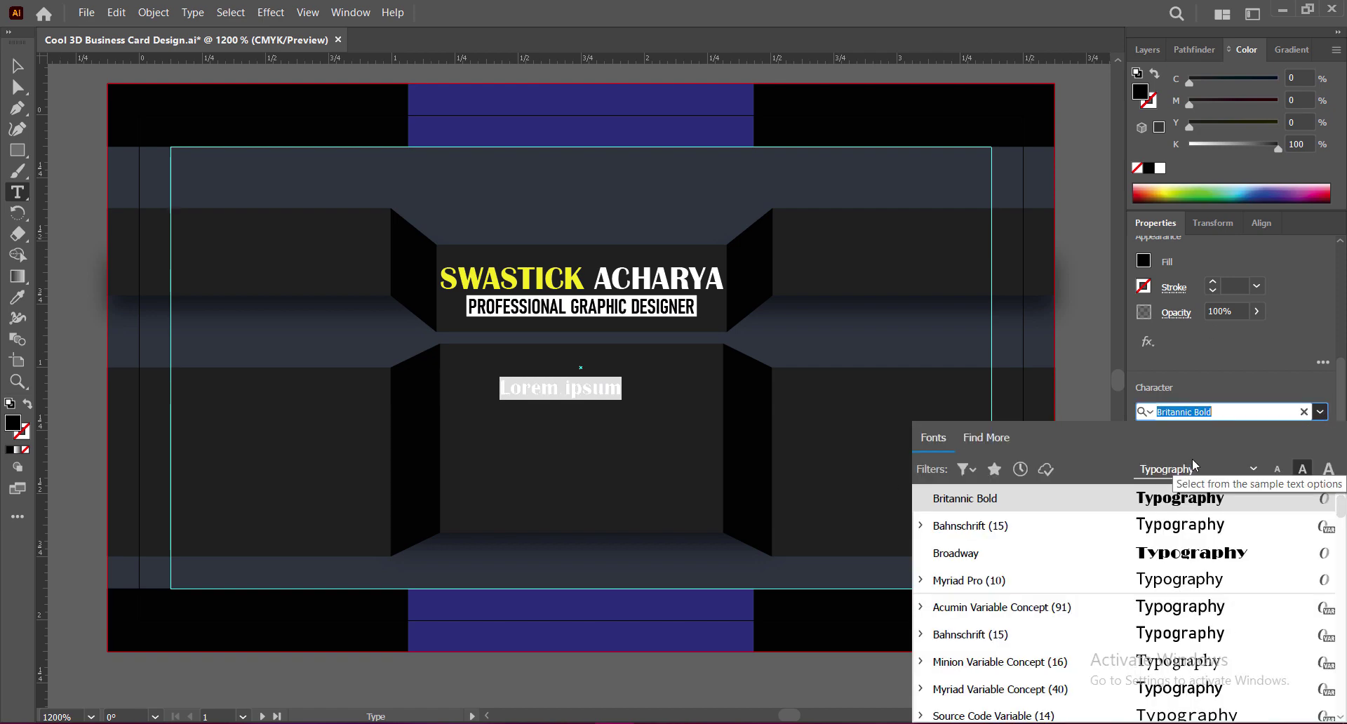
{"action": "scroll", "coordinate": [1208, 534], "scroll_direction": "down", "scroll_amount": 3}
{"action": "scroll", "coordinate": [1207, 568], "scroll_direction": "down", "scroll_amount": 3}
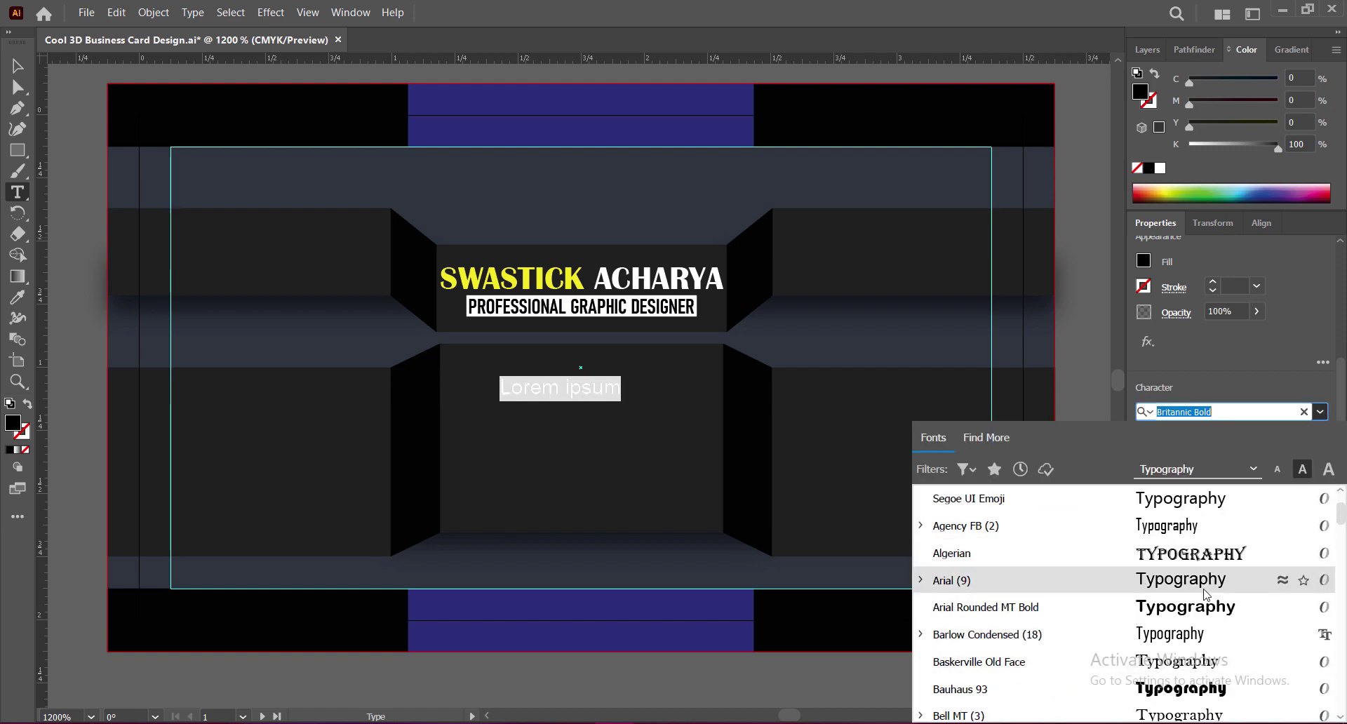
{"action": "scroll", "coordinate": [1205, 593], "scroll_direction": "down", "scroll_amount": 3}
{"action": "scroll", "coordinate": [1205, 594], "scroll_direction": "down", "scroll_amount": 5}
{"action": "scroll", "coordinate": [1205, 593], "scroll_direction": "down", "scroll_amount": 2}
{"action": "scroll", "coordinate": [1205, 594], "scroll_direction": "down", "scroll_amount": 1}
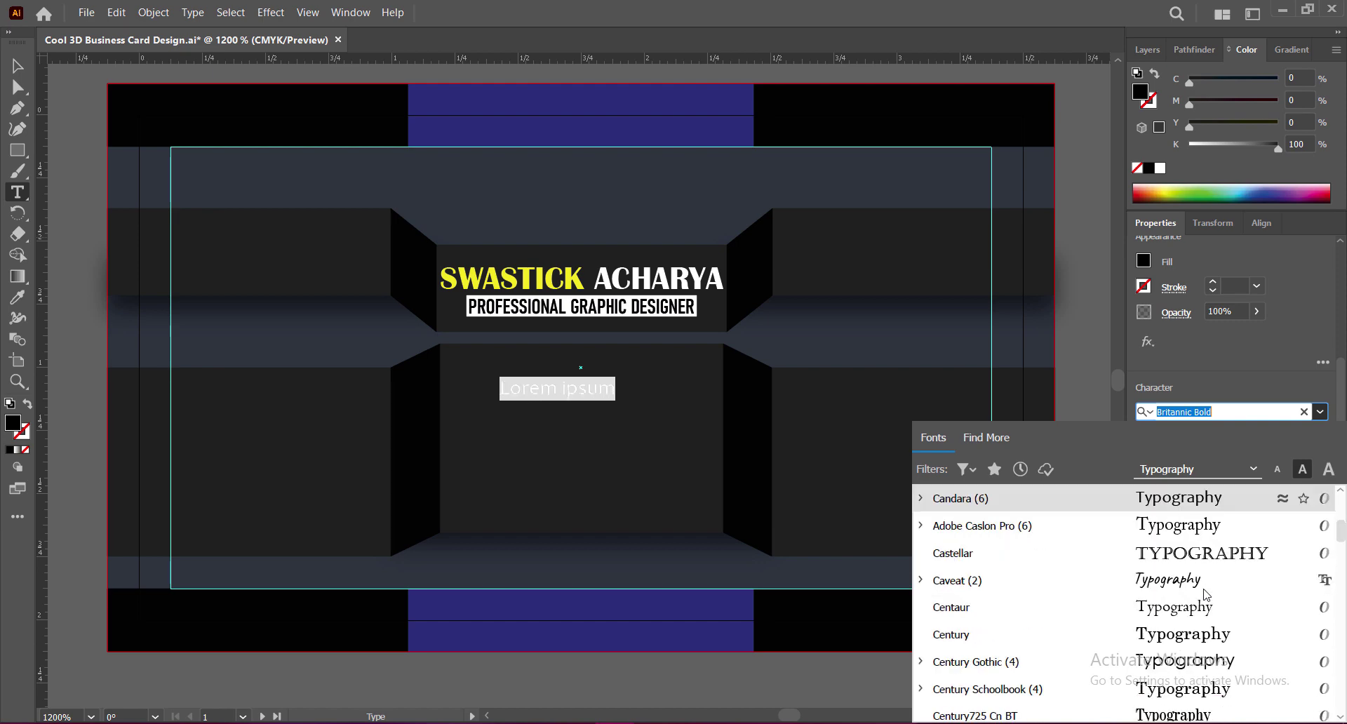
{"action": "left_click", "coordinate": [1205, 662]}
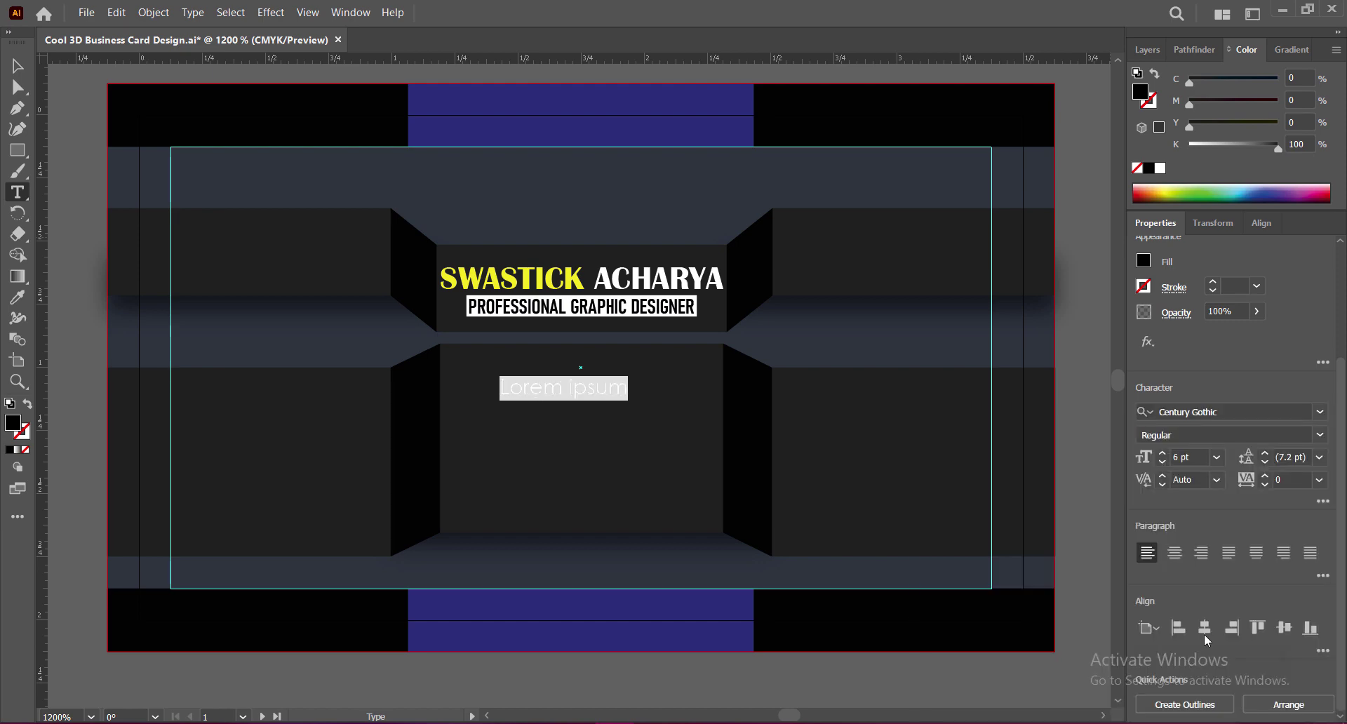
Make the text Bold and type in the two phone number lines
{"action": "left_click", "coordinate": [1320, 435]}
{"action": "left_click", "coordinate": [1253, 492]}
{"action": "type", "text": "+00 12345 67890"}
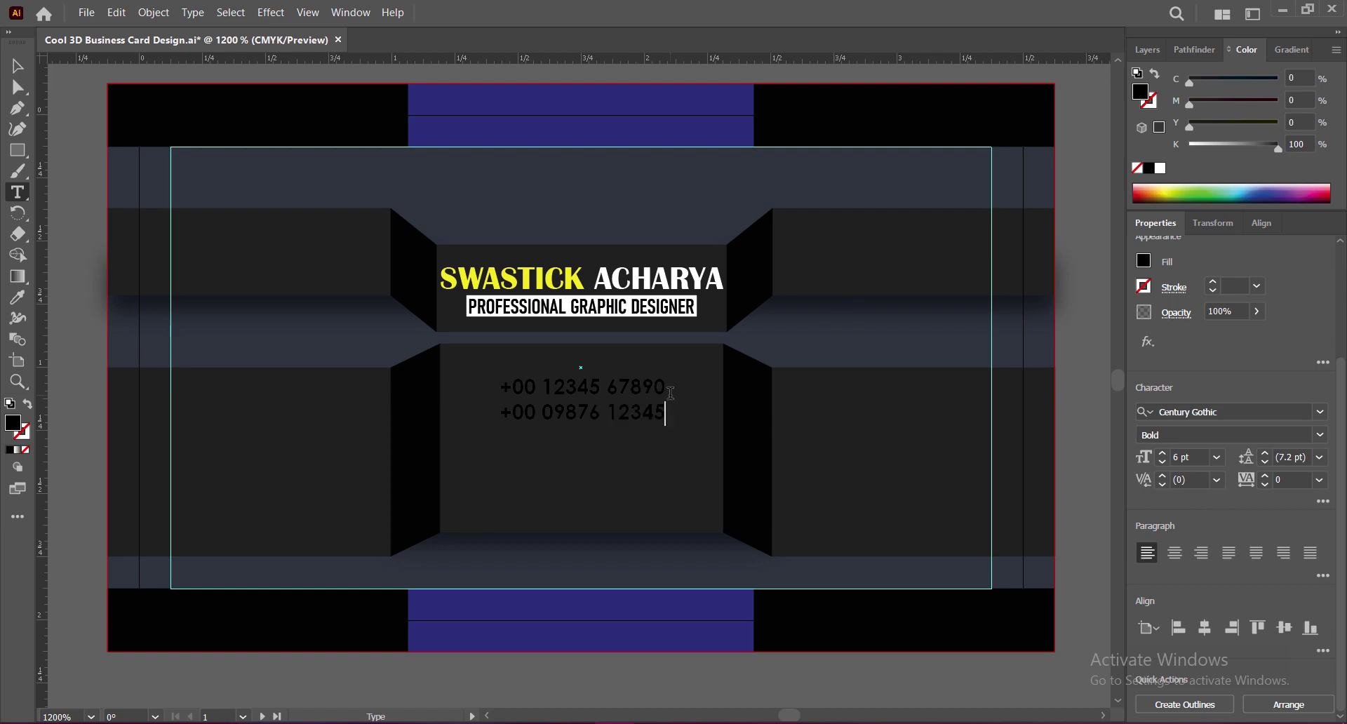
{"action": "key", "text": "Escape"}
Make the phone numbers white and shift them right and down
{"action": "double_click", "coordinate": [13, 423]}
{"action": "left_click", "coordinate": [852, 270]}
{"action": "left_click", "coordinate": [1263, 281]}
{"action": "mouse_move", "coordinate": [583, 392]}
{"action": "left_mouse_down"}
{"action": "mouse_move", "coordinate": [597, 396]}
{"action": "mouse_move", "coordinate": [592, 451]}
{"action": "mouse_move", "coordinate": [671, 443]}
{"action": "left_mouse_up"}
{"action": "key", "text": "t"}
{"action": "left_click", "coordinate": [599, 445]}
{"action": "type", "text": "S"}
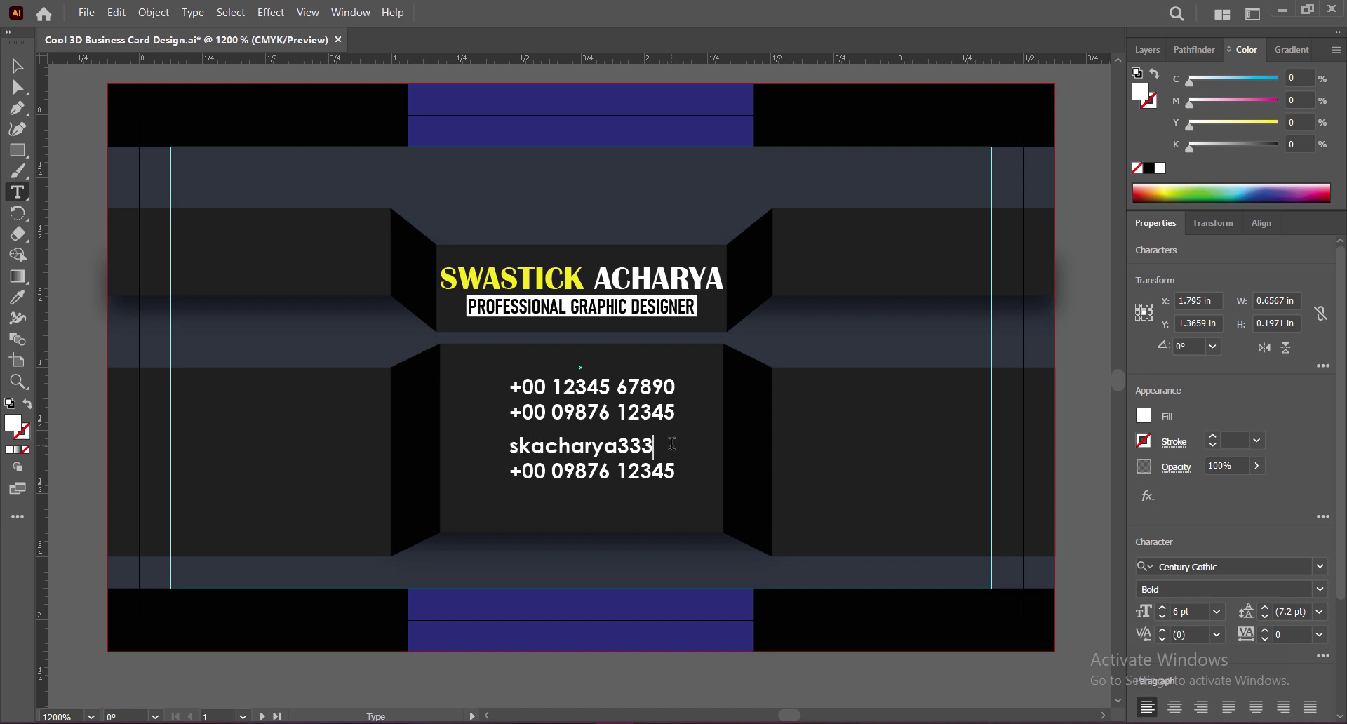
{"action": "left_click_drag", "start_coordinate": [510, 472], "coordinate": [693, 472]}
{"action": "type", "text": "ww.companyweb"}
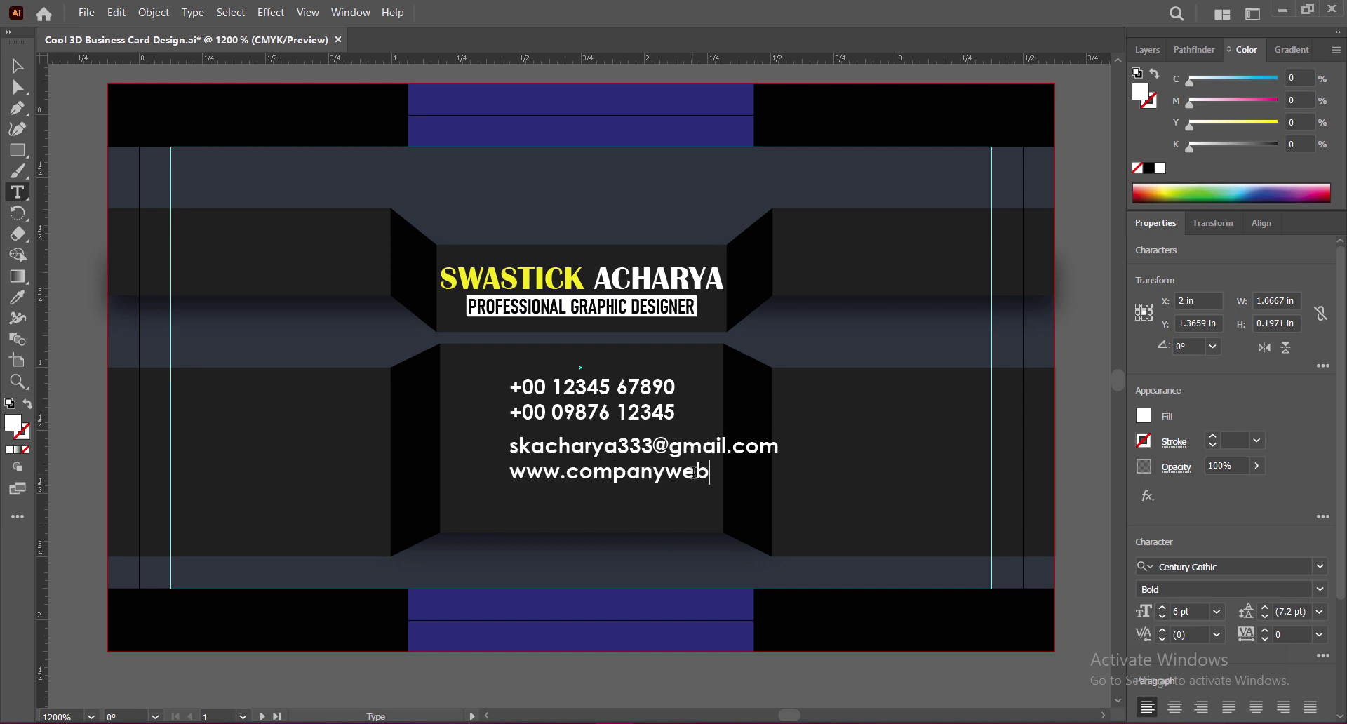
{"action": "type", "text": "site.com"}
{"action": "key", "text": "Escape"}
Shrink the email and website text to about 3.5 pt and set it Bold
{"action": "left_click", "coordinate": [1319, 589]}
{"action": "left_click", "coordinate": [1165, 618]}
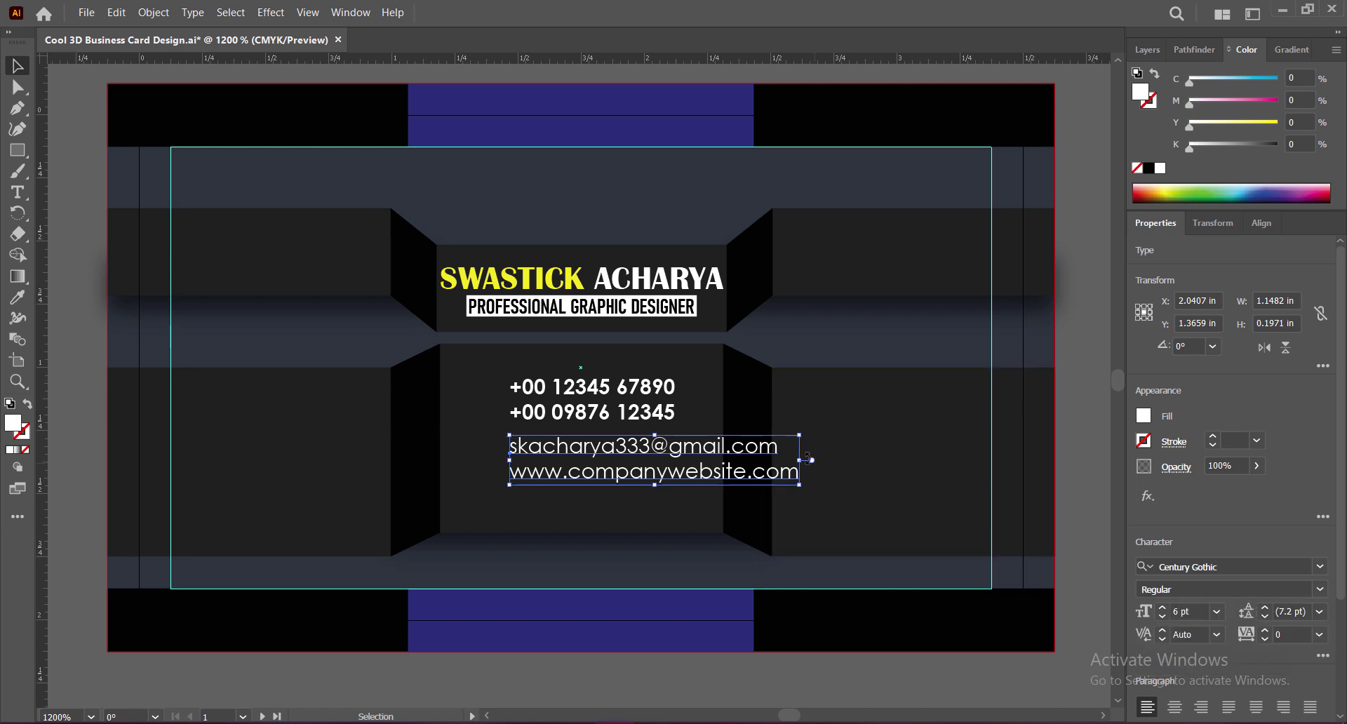
{"action": "left_click_drag", "start_coordinate": [807, 458], "coordinate": [688, 459]}
{"action": "left_click", "coordinate": [1319, 589]}
{"action": "left_click", "coordinate": [1158, 642]}
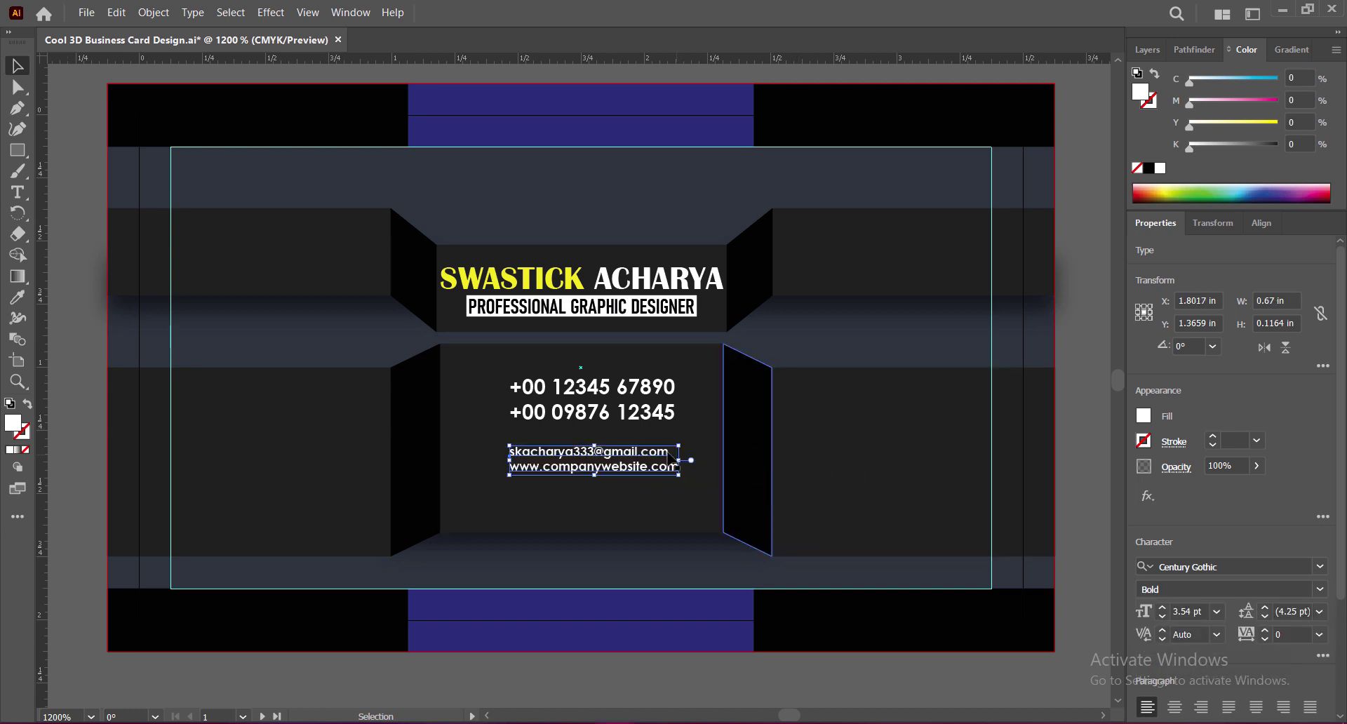
Copy the email/website block below and replace its text with a street-address placeholder
{"action": "mouse_move", "coordinate": [567, 459]}
{"action": "left_mouse_down"}
{"action": "mouse_move", "coordinate": [567, 443]}
{"action": "mouse_move", "coordinate": [567, 493]}
{"action": "left_mouse_up"}
{"action": "double_click", "coordinate": [593, 489]}
{"action": "key", "text": "ctrl+a"}
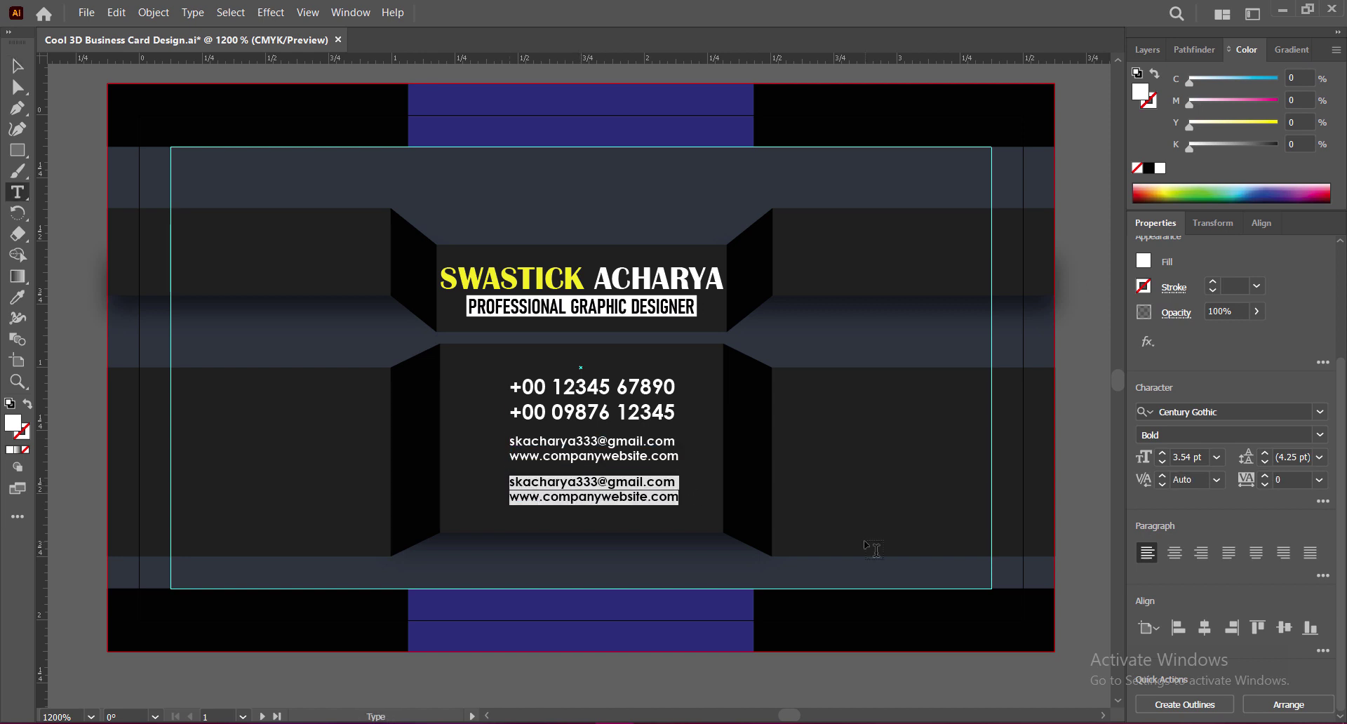
{"action": "type", "text": "123, Street Name, City, State,"}
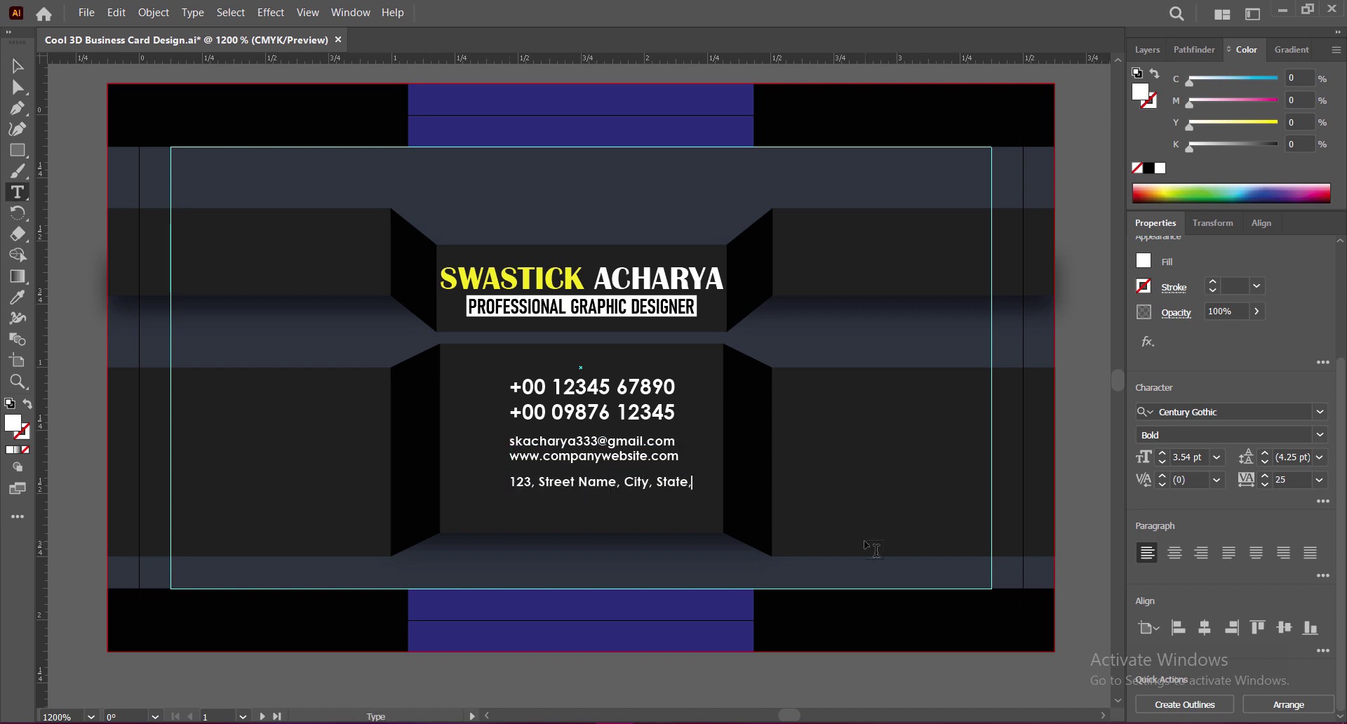
{"action": "type", "text": "DE"}
{"action": "left_click", "coordinate": [17, 65]}
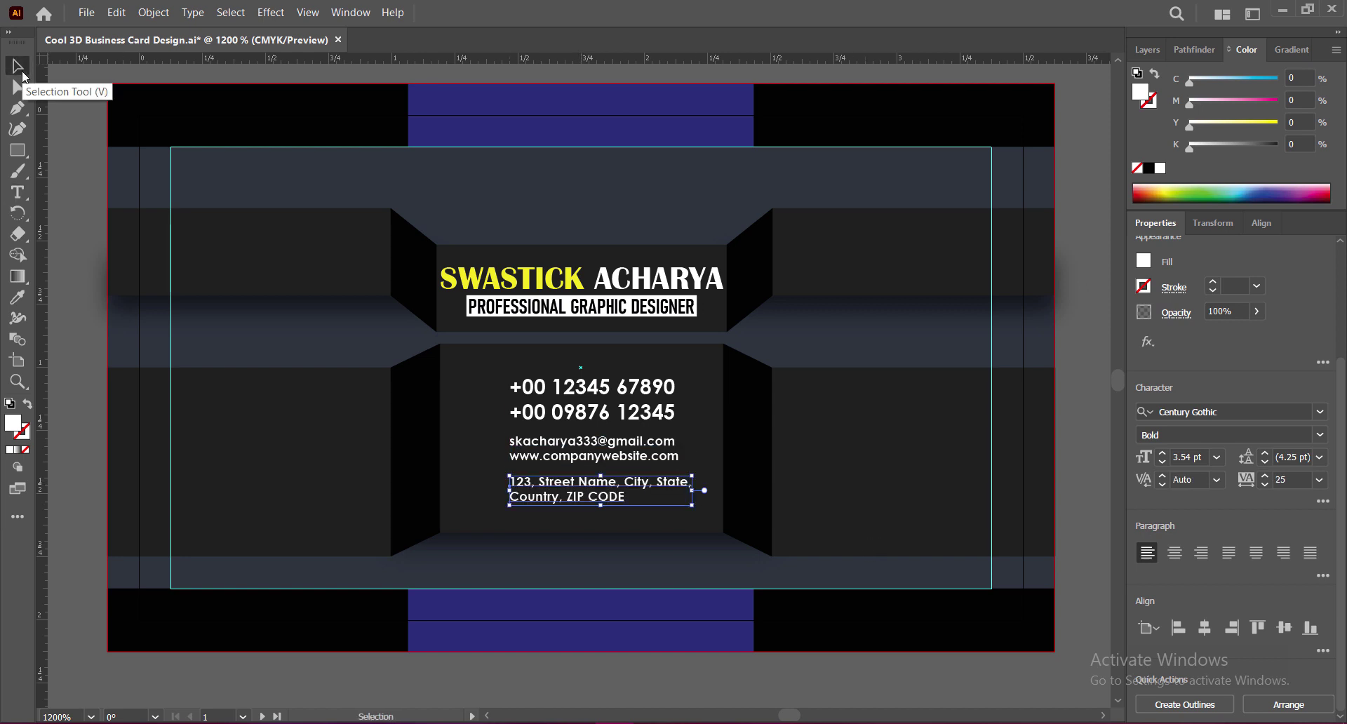
Set the address text tracking to 0
{"action": "left_click", "coordinate": [1319, 479]}
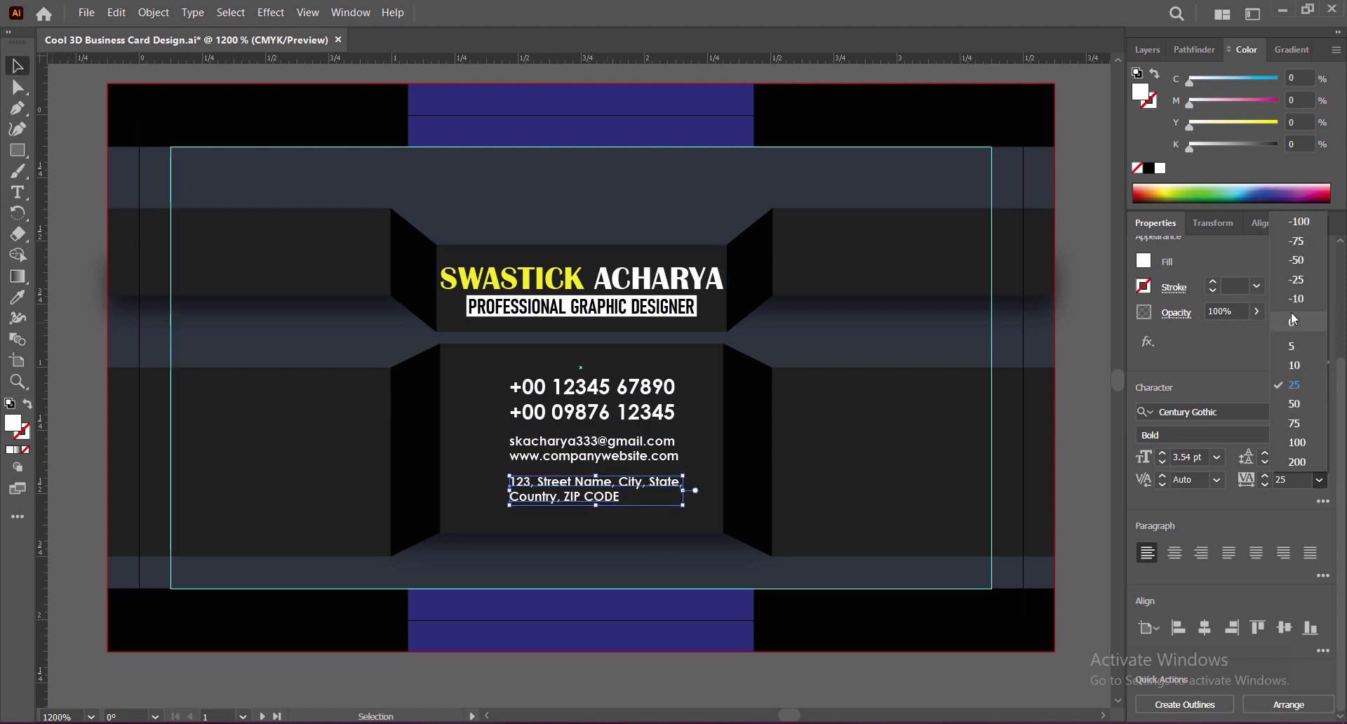
{"action": "left_click", "coordinate": [1291, 312]}
{"action": "left_click", "coordinate": [1082, 537]}
{"action": "left_click", "coordinate": [554, 489]}
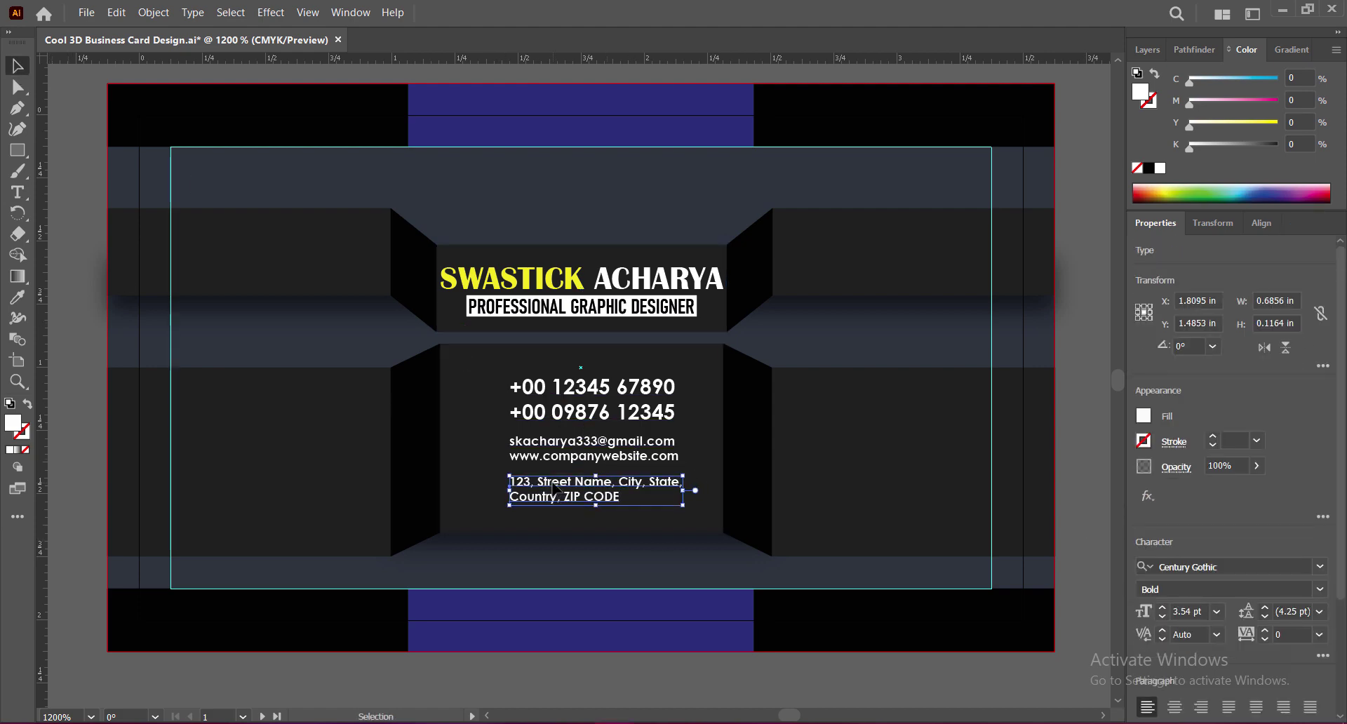
{"action": "left_click", "coordinate": [561, 396]}
{"action": "left_click", "coordinate": [819, 684]}
Give the contact text a drop shadow with X offset 0, Y 0.02 in and a small blur
{"action": "left_click", "coordinate": [594, 456]}
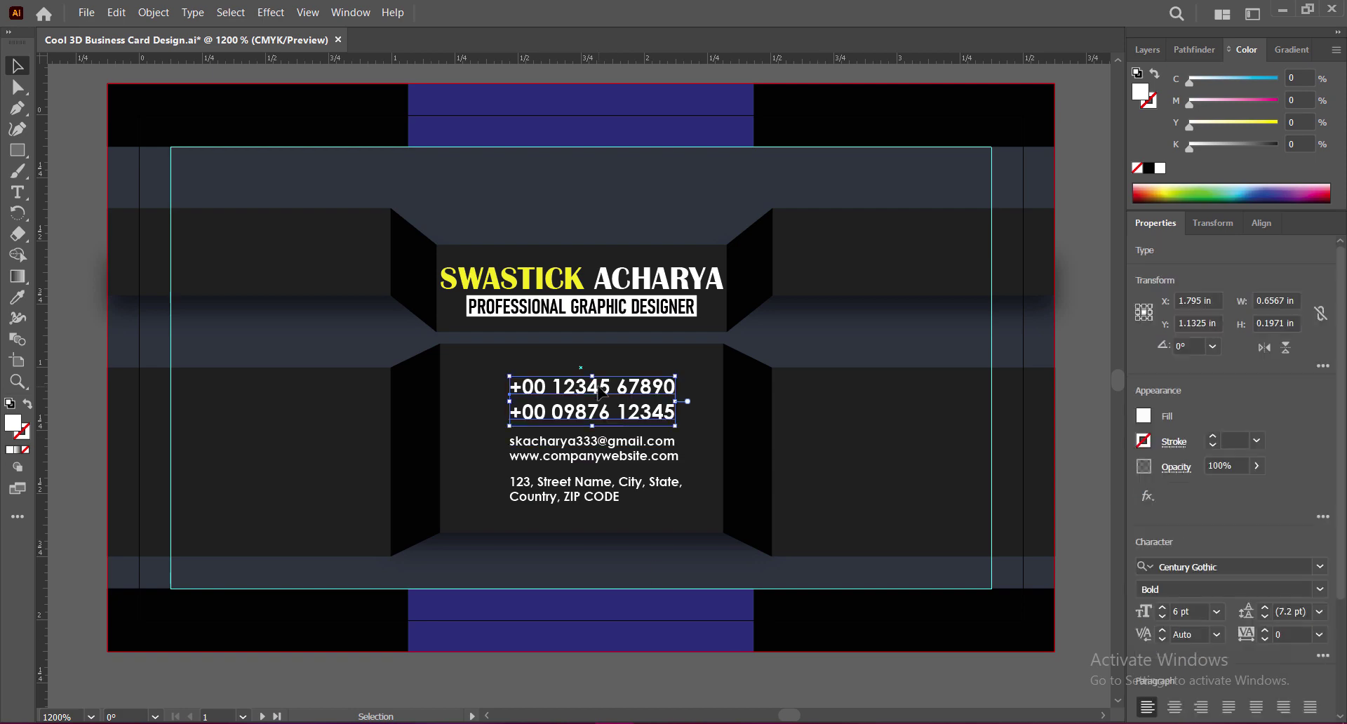
{"action": "left_click", "coordinate": [270, 12]}
{"action": "left_click", "coordinate": [507, 238]}
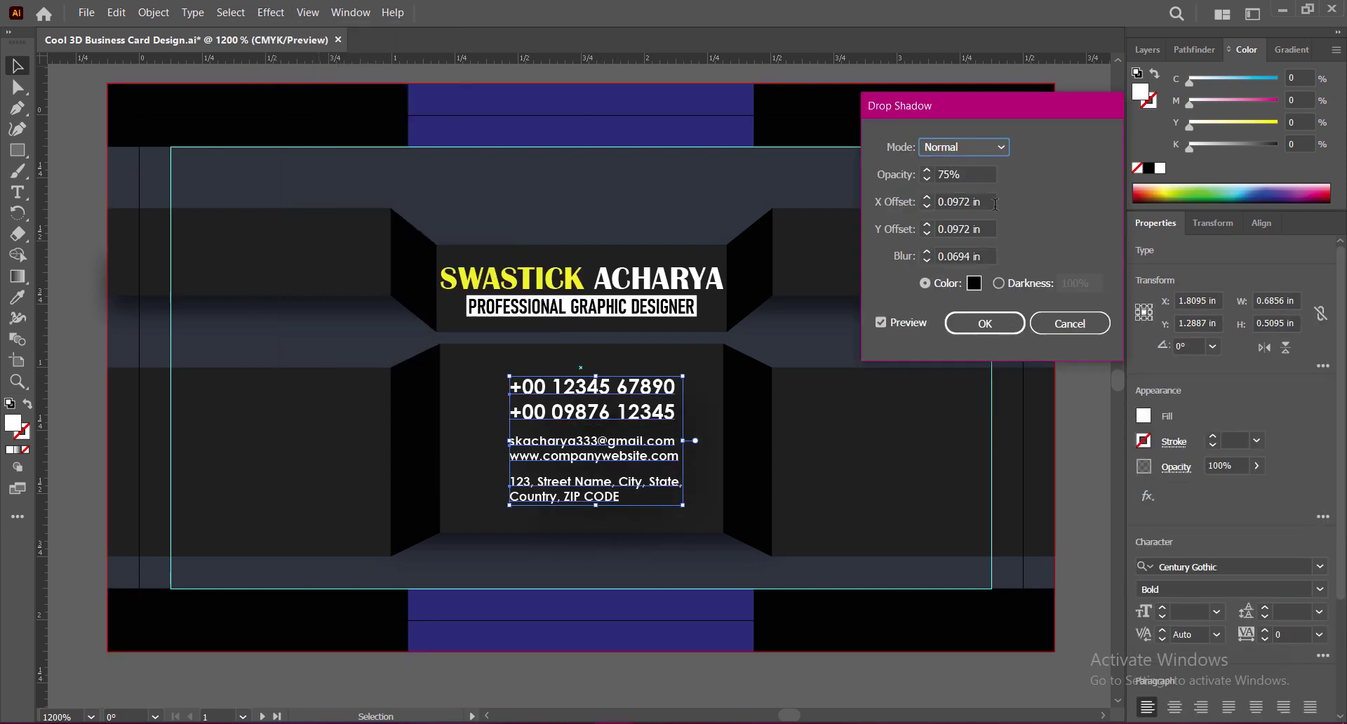
{"action": "left_click", "coordinate": [926, 207]}
{"action": "double_click", "coordinate": [970, 254]}
{"action": "type", "text": "0.03"}
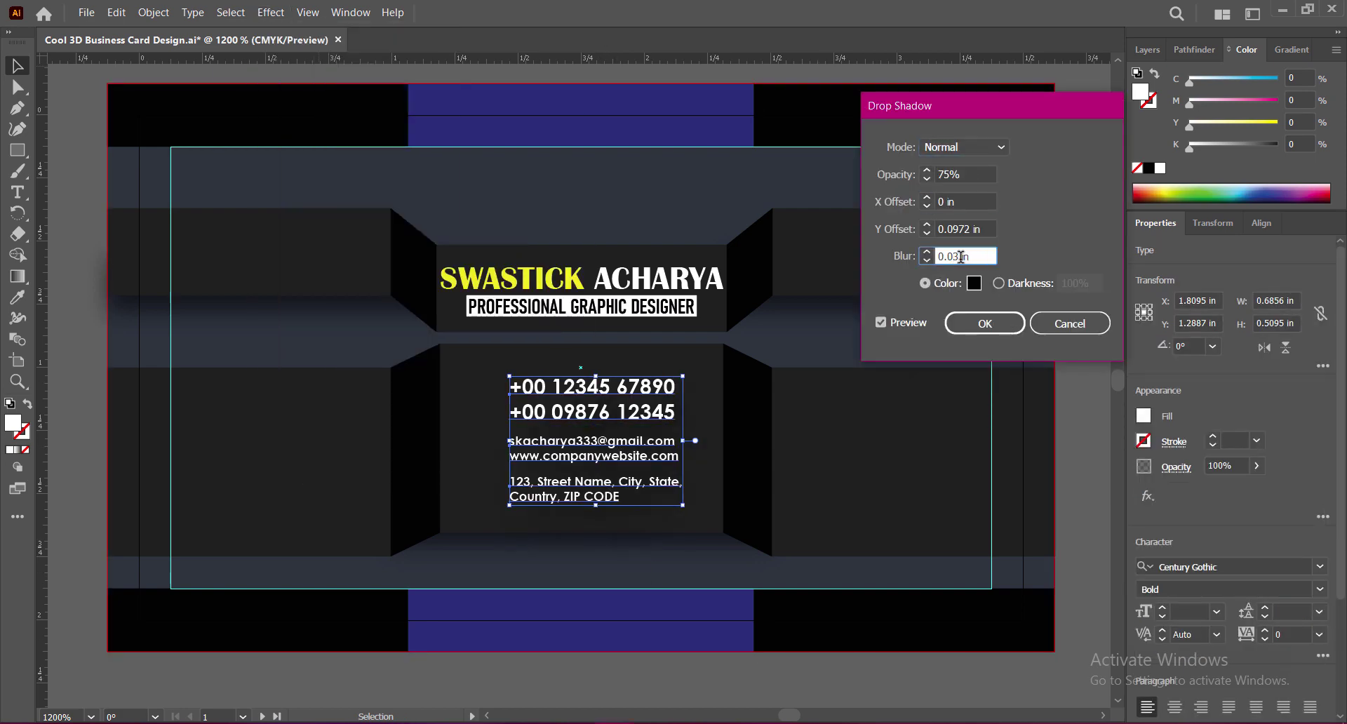
{"action": "left_click_drag", "start_coordinate": [972, 228], "coordinate": [964, 229]}
{"action": "key", "text": "Tab"}
{"action": "type", "text": "0.01"}
{"action": "left_click", "coordinate": [978, 229]}
{"action": "key", "text": "Down"}
{"action": "left_click", "coordinate": [980, 255]}
Set the drop shadow blend mode to Hard Light and apply it
{"action": "left_click", "coordinate": [980, 149]}
{"action": "left_click", "coordinate": [961, 336]}
{"action": "left_click", "coordinate": [985, 323]}
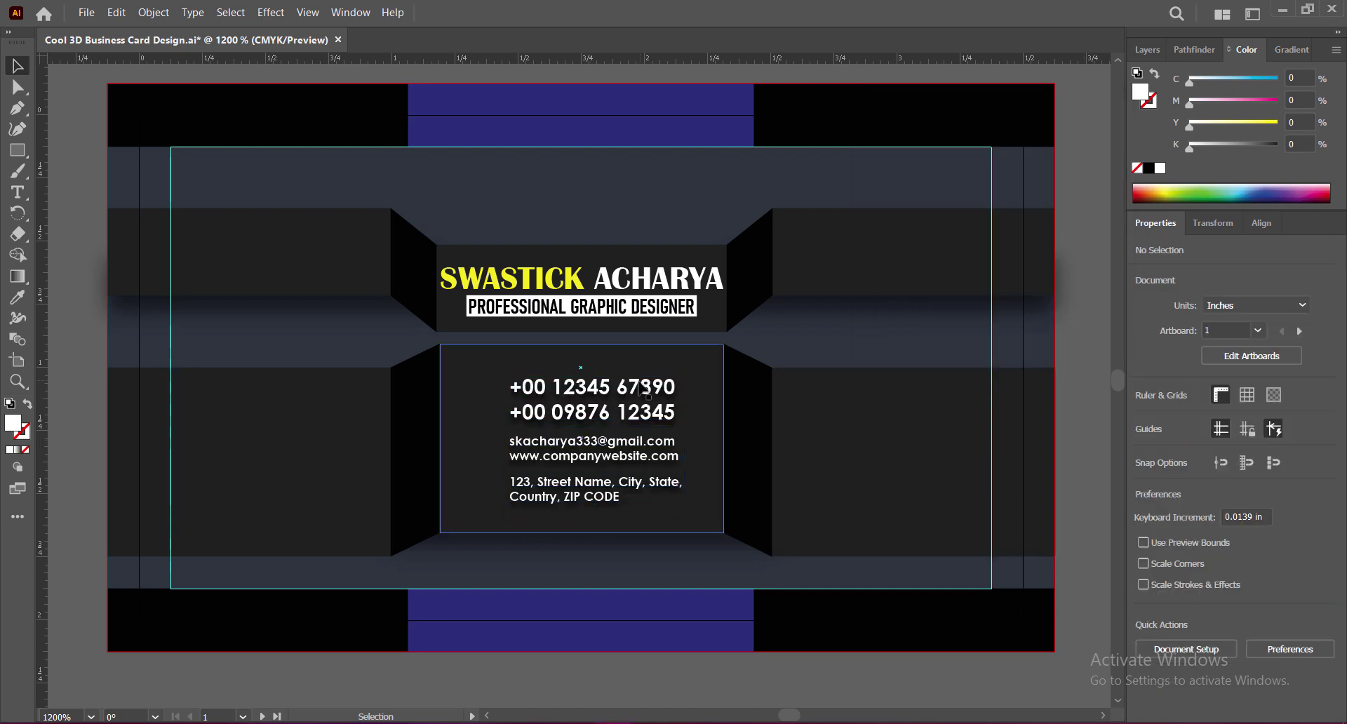
{"action": "left_click", "coordinate": [1184, 495]}
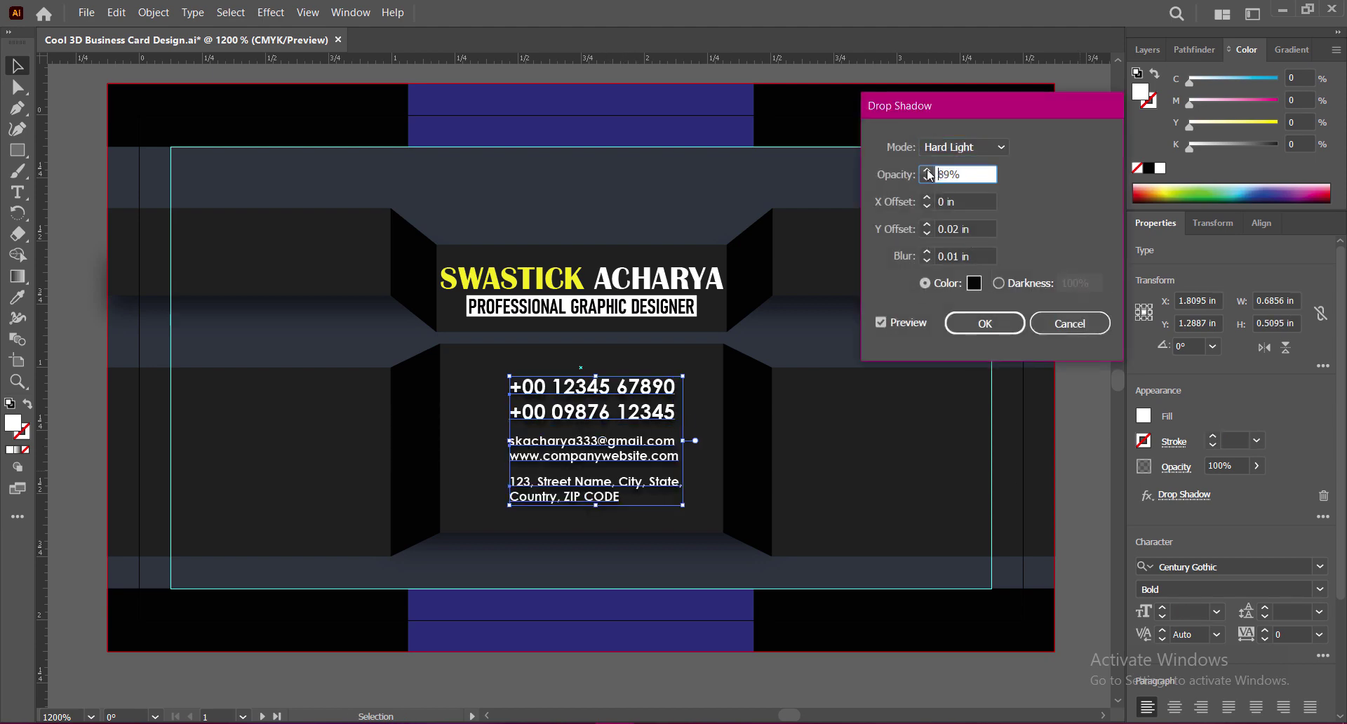
{"action": "key", "text": "Return"}
Turn the phone numbers yellow in the Color Picker
{"action": "left_click", "coordinate": [1082, 423]}
{"action": "left_click", "coordinate": [605, 393]}
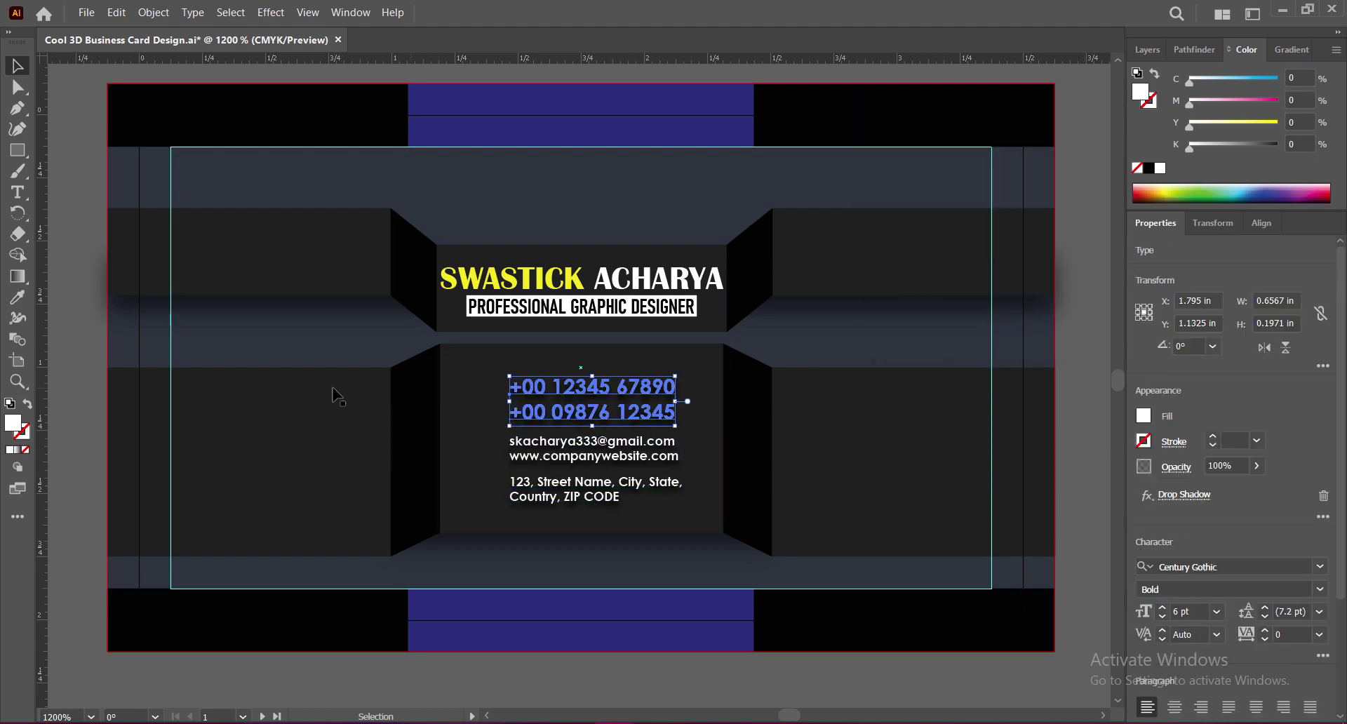
{"action": "double_click", "coordinate": [12, 422]}
{"action": "type", "text": "CCC71D"}
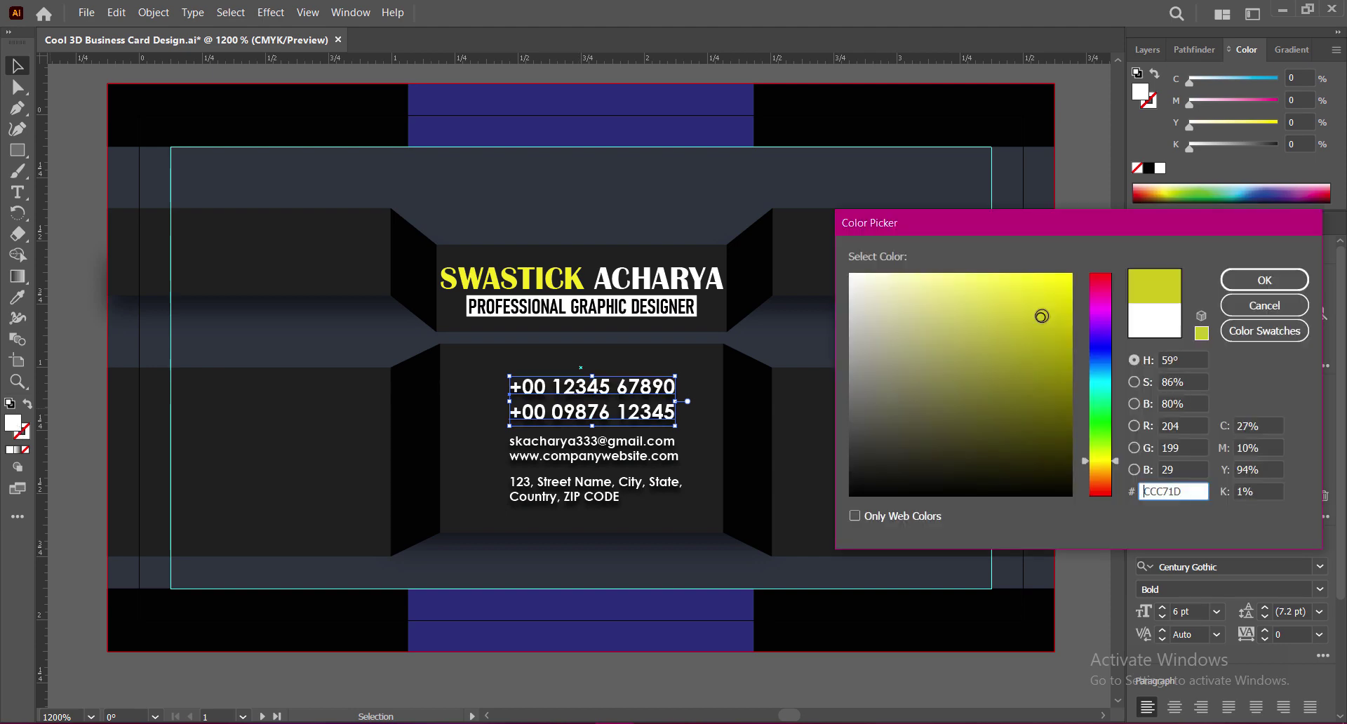
{"action": "key", "text": "Return"}
{"action": "left_click", "coordinate": [1090, 395]}
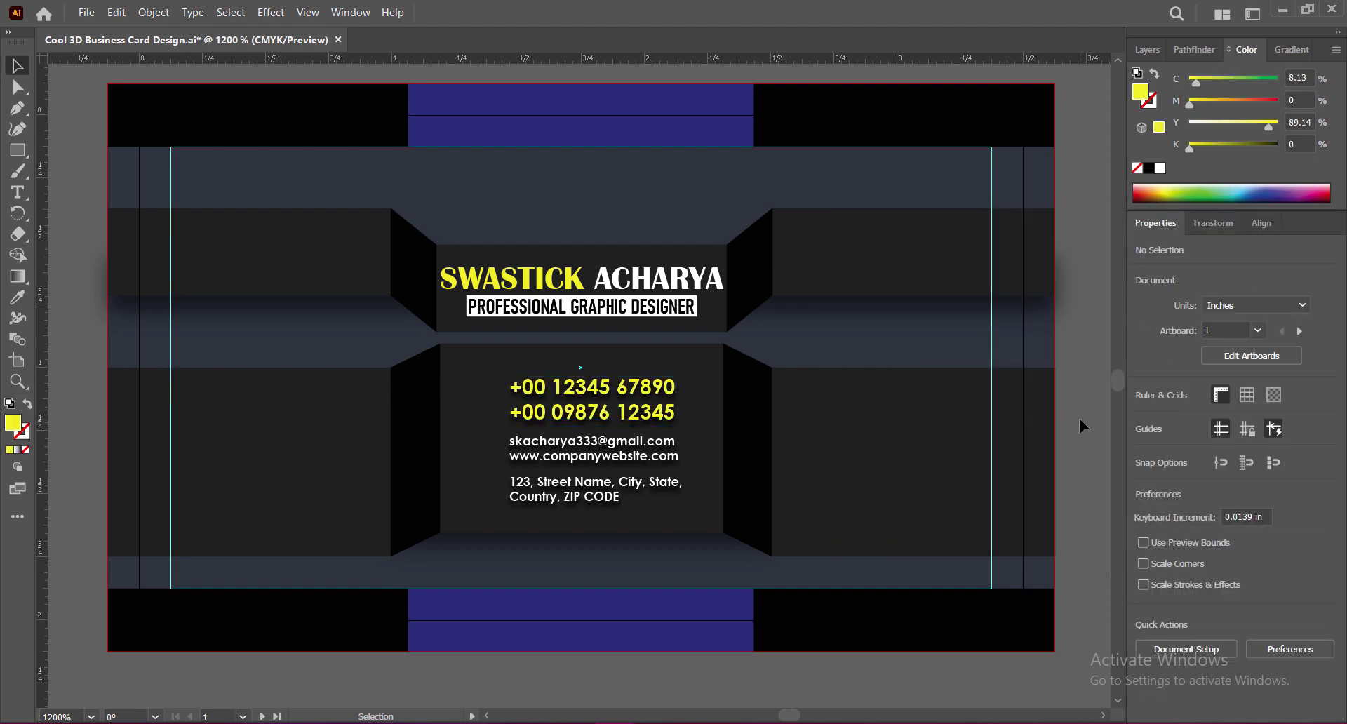
Set the email and website leading to 6 pt and nudge the address down
{"action": "left_click", "coordinate": [593, 442]}
{"action": "scroll", "coordinate": [1227, 421], "scroll_direction": "down", "scroll_amount": 5}
{"action": "left_click", "coordinate": [1320, 457]}
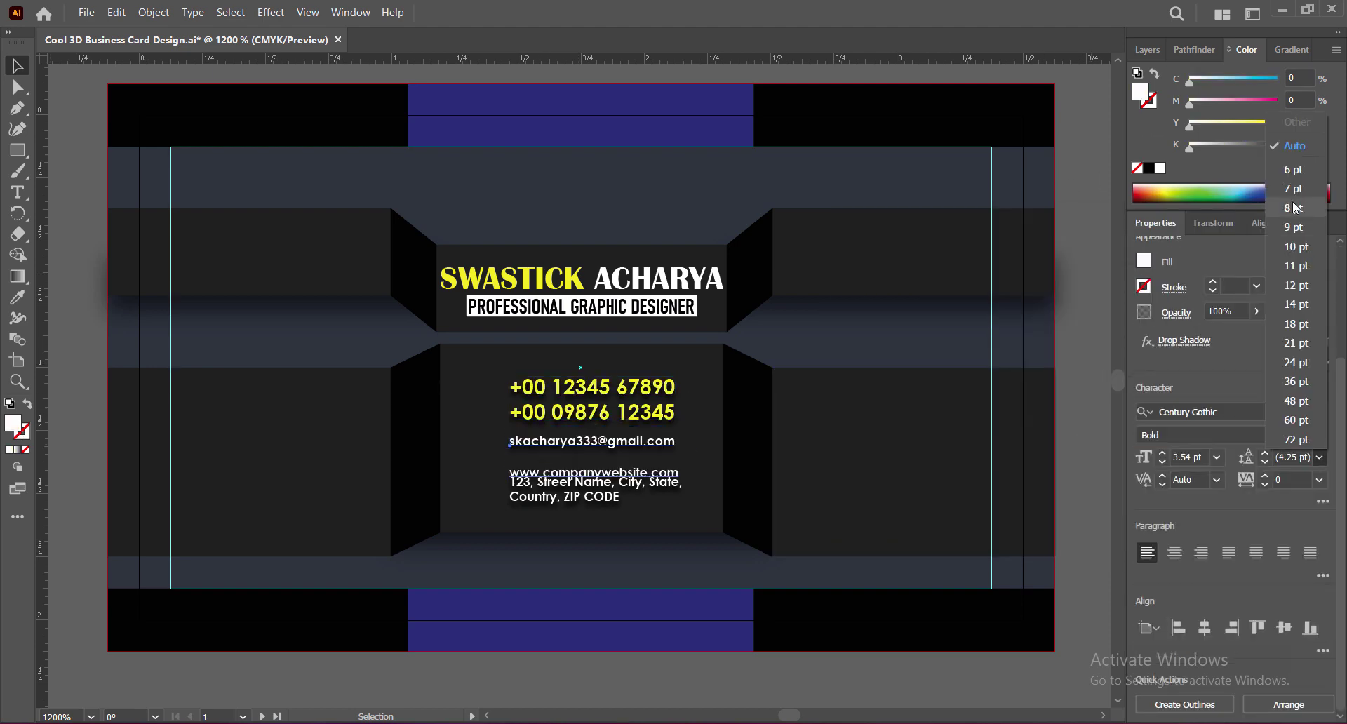
{"action": "left_click", "coordinate": [1293, 169]}
{"action": "left_click", "coordinate": [597, 489]}
{"action": "key", "text": "Down"}
{"action": "key", "text": "Down"}
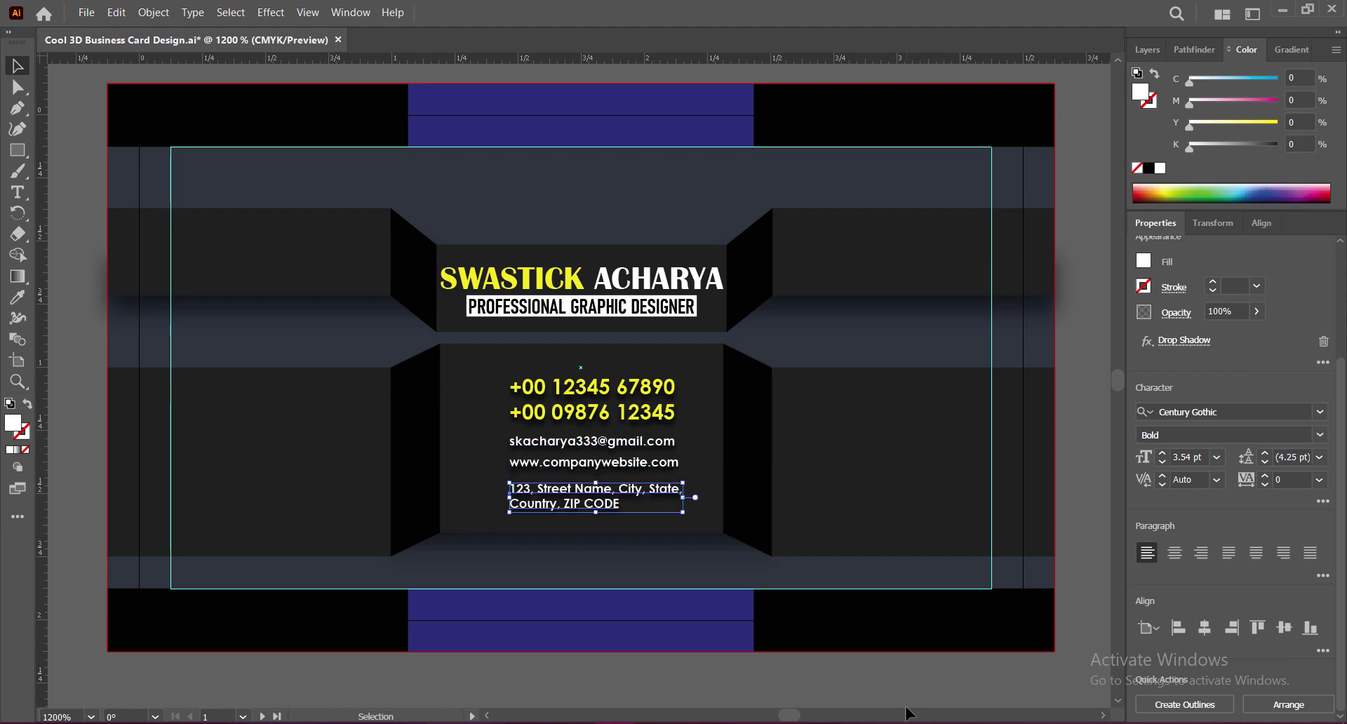
{"action": "left_click", "coordinate": [1086, 538]}
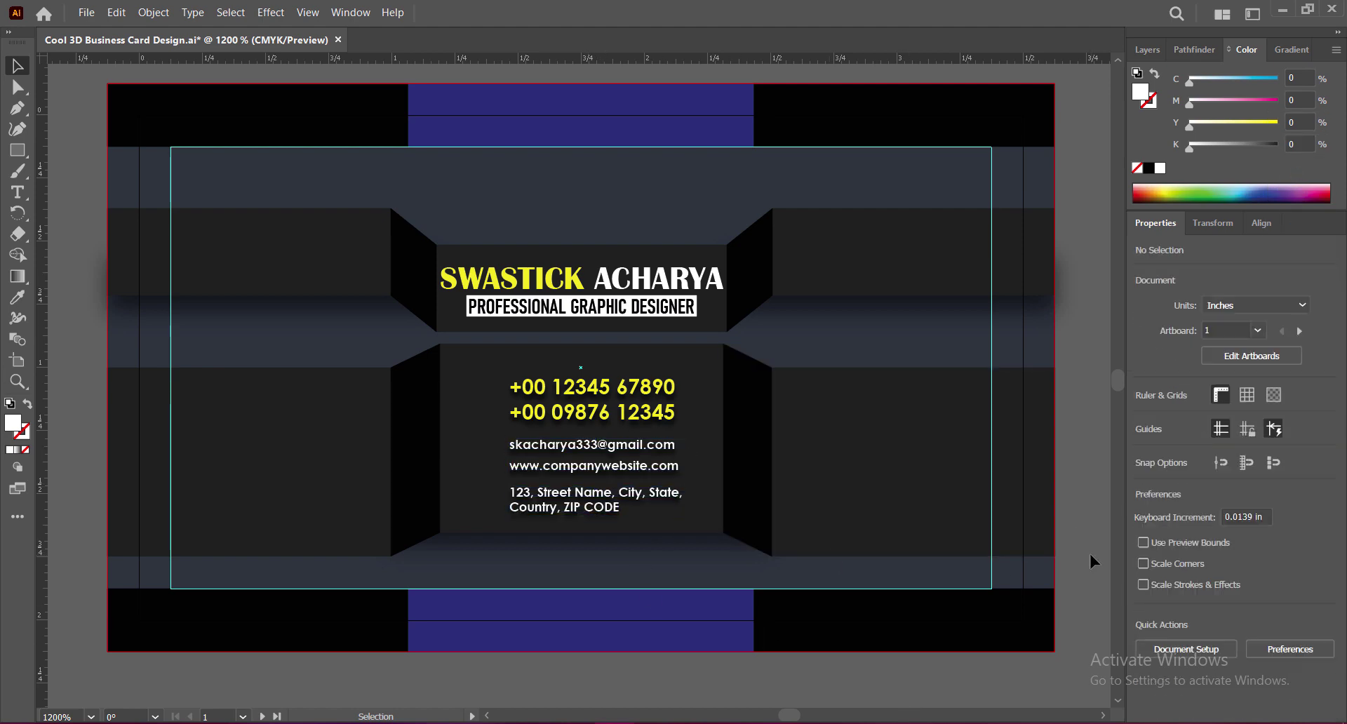
Nudge the whole contact text block up and to the right
{"action": "left_click_drag", "start_coordinate": [463, 487], "coordinate": [631, 361]}
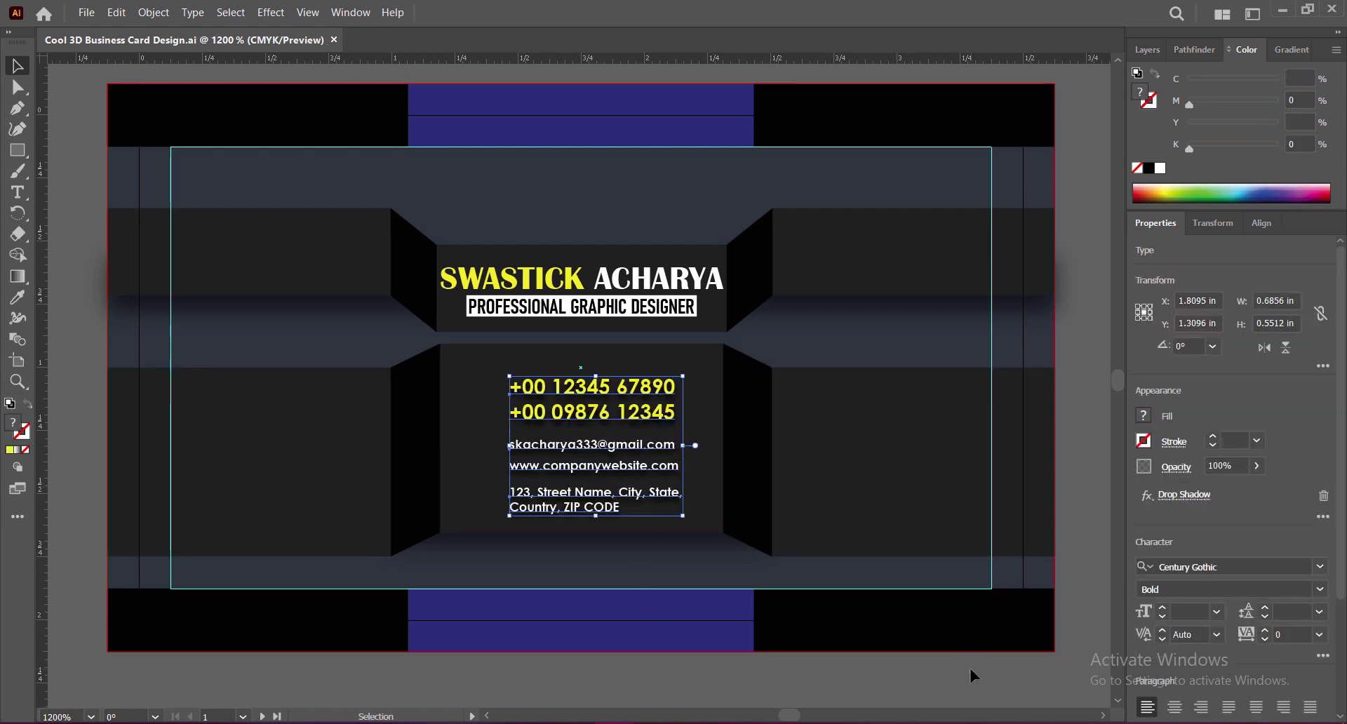
{"action": "key", "text": "Up"}
{"action": "key", "text": "Up"}
{"action": "key", "text": "Up"}
{"action": "key", "text": "Down"}
{"action": "key", "text": "Right"}
{"action": "key", "text": "Right"}
{"action": "key", "text": "Right"}
Recolor the location pin icon white and shrink it to about 0.11 in
{"action": "left_click", "coordinate": [1075, 553]}
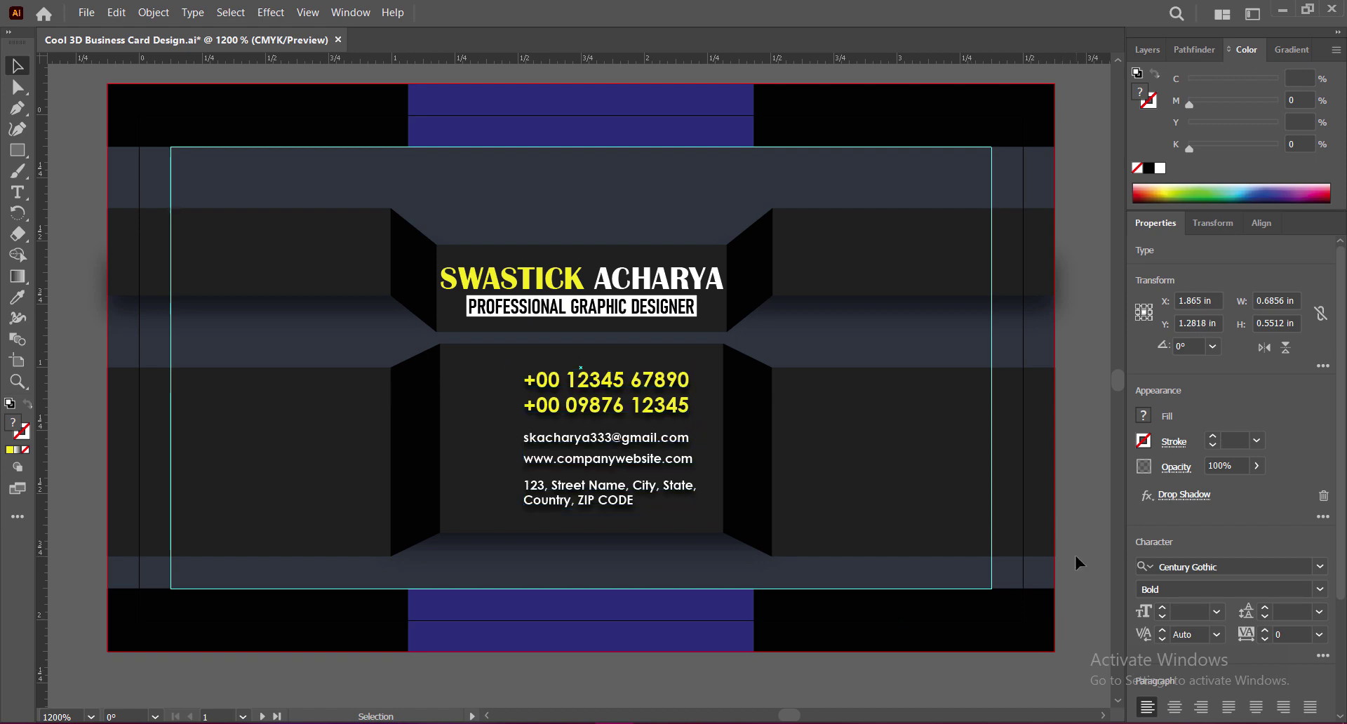
{"action": "left_click", "coordinate": [116, 12]}
{"action": "mouse_move", "coordinate": [344, 306]}
{"action": "left_click", "coordinate": [449, 316]}
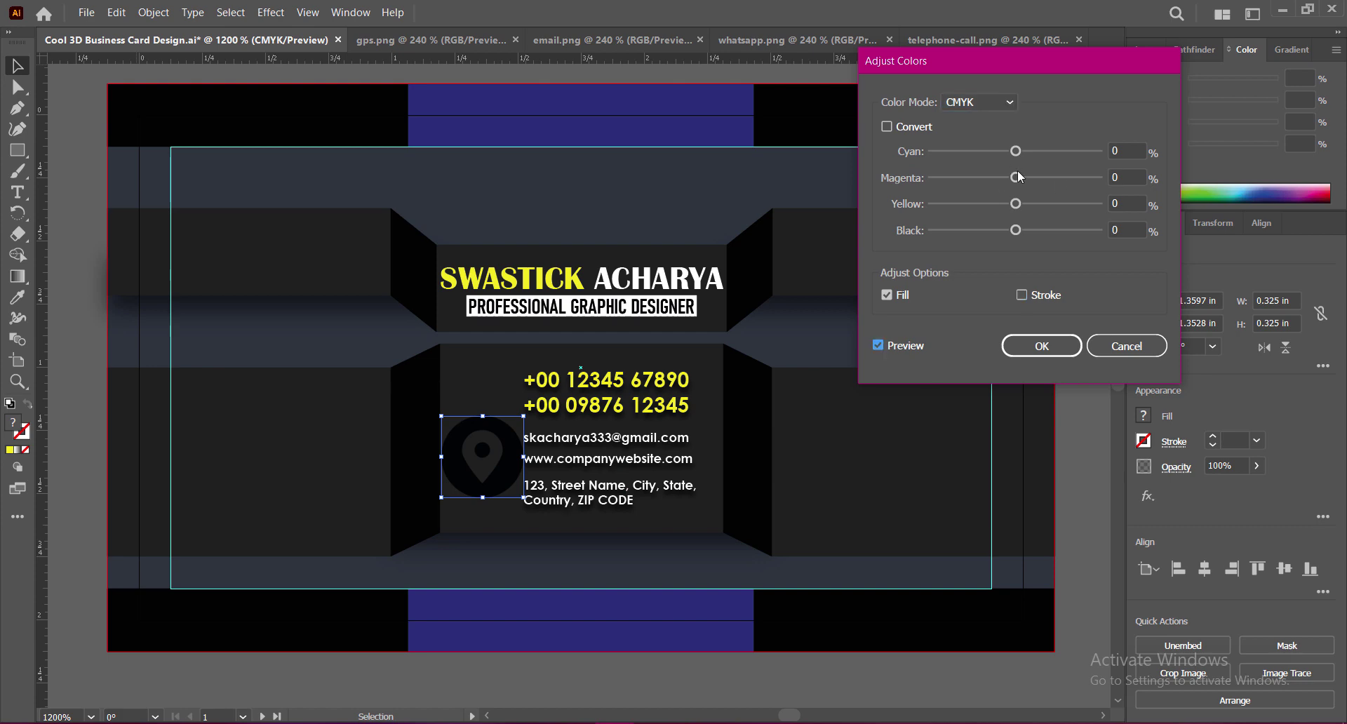
{"action": "left_click", "coordinate": [1042, 345]}
{"action": "left_click_drag", "start_coordinate": [482, 416], "coordinate": [501, 494]}
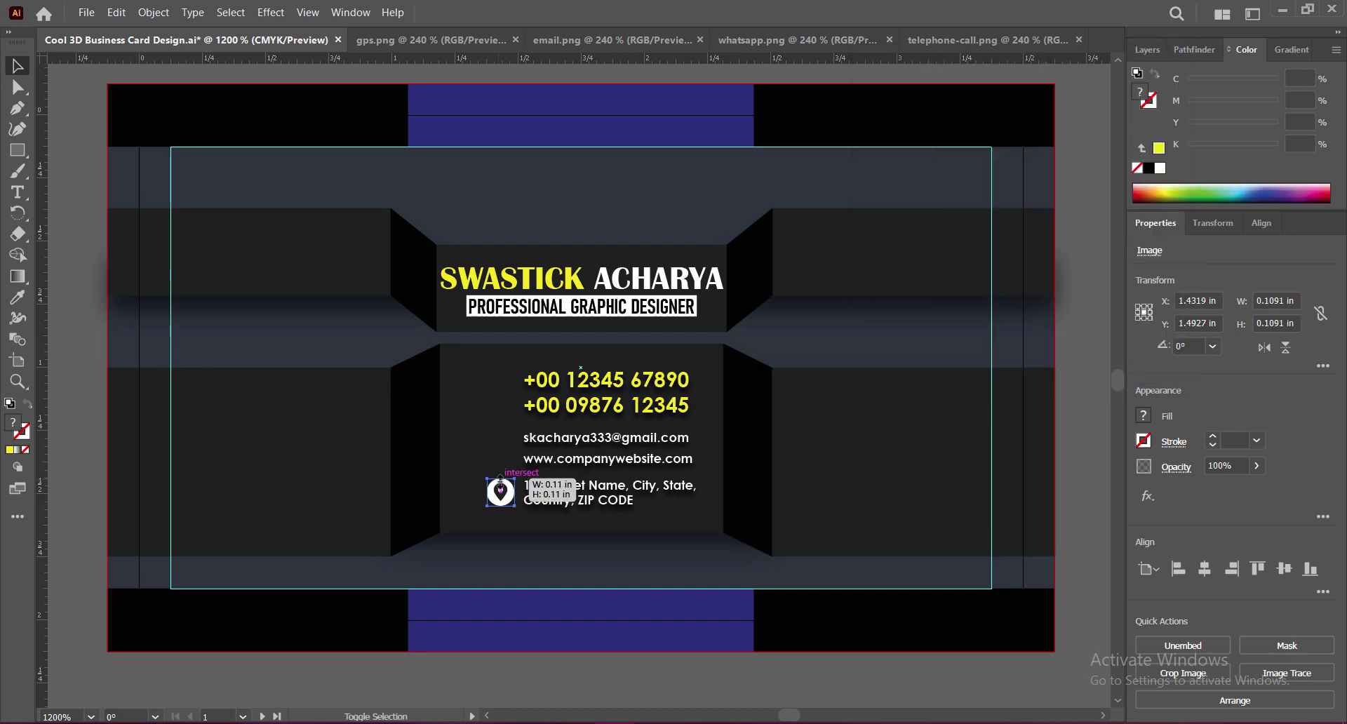
{"action": "left_click", "coordinate": [1085, 536]}
Apply a drop shadow to the pin icon beside the address
{"action": "left_click", "coordinate": [516, 504]}
{"action": "left_click", "coordinate": [516, 40]}
{"action": "left_click", "coordinate": [270, 13]}
{"action": "left_click", "coordinate": [494, 303]}
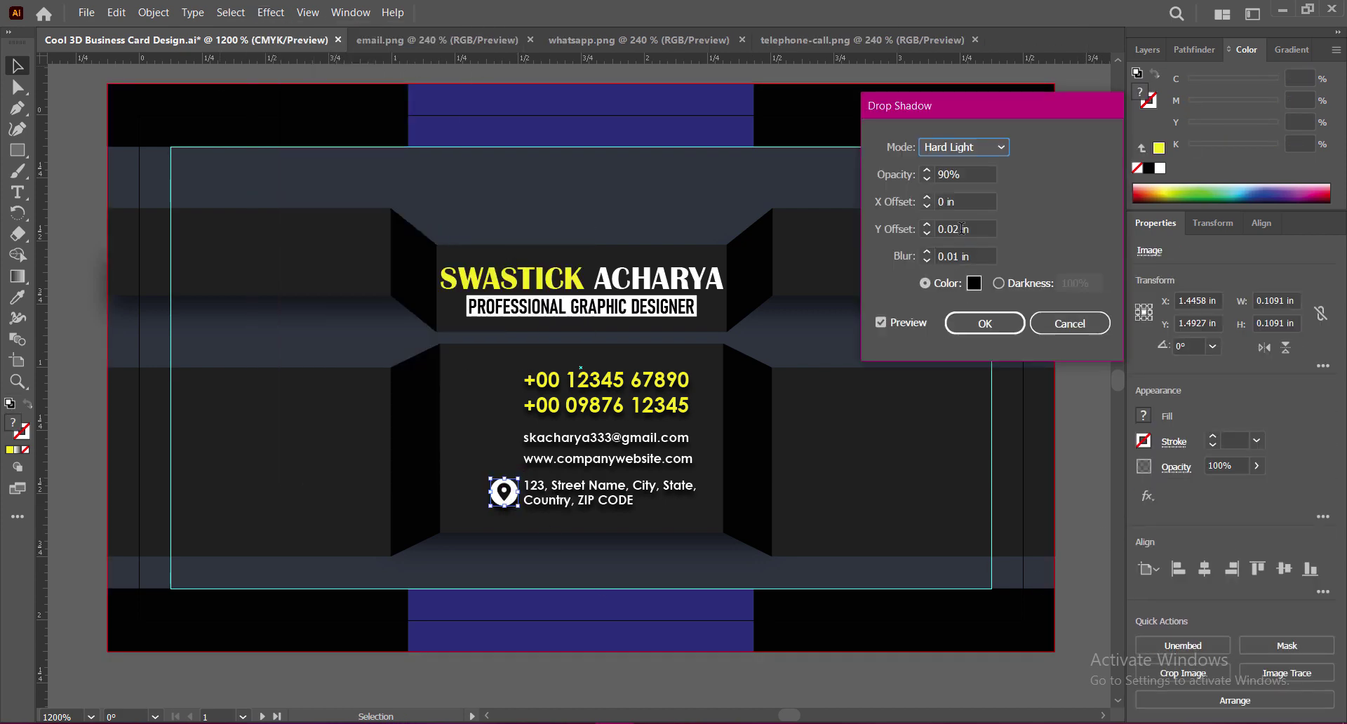
{"action": "left_click", "coordinate": [985, 323]}
{"action": "left_click", "coordinate": [1076, 442]}
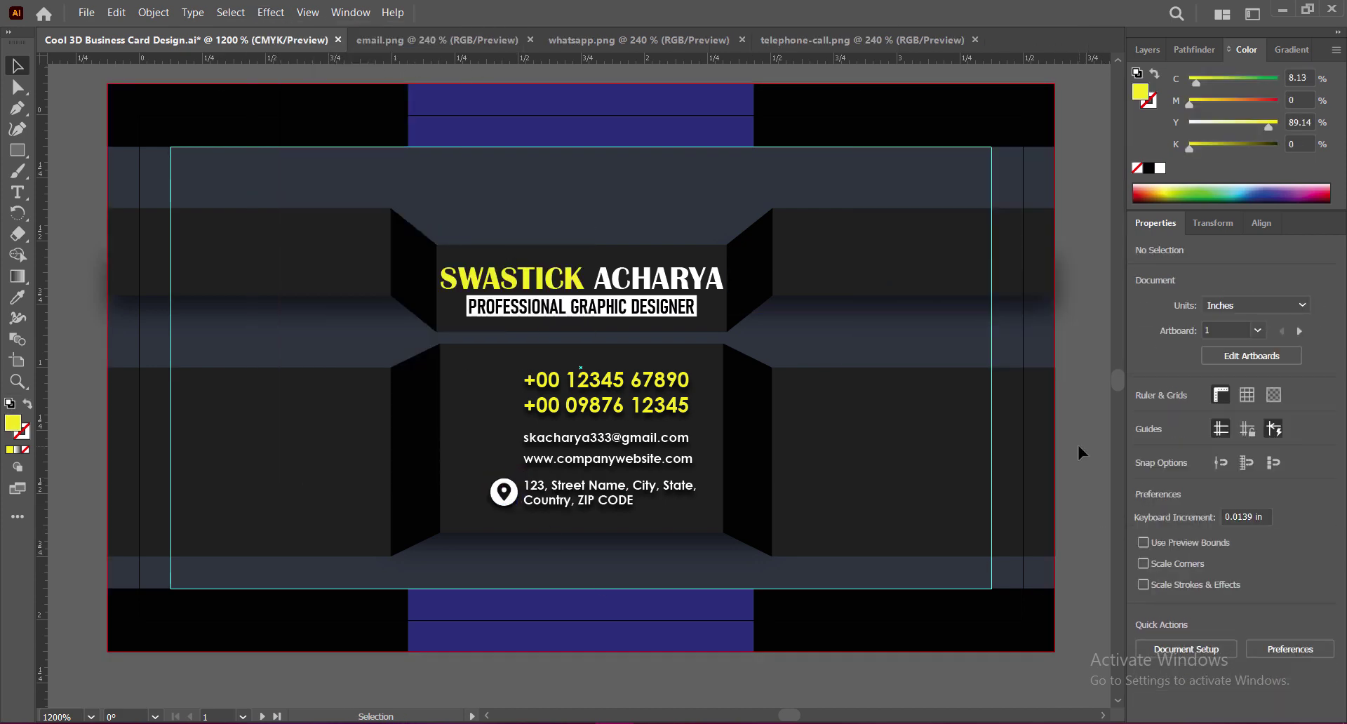
Place the WhatsApp image on the card and recolor it yellow with Adjust Color Balance
{"action": "left_click", "coordinate": [607, 38]}
{"action": "left_click_drag", "start_coordinate": [553, 385], "coordinate": [606, 368]}
{"action": "mouse_move", "coordinate": [662, 123]}
{"action": "left_mouse_down"}
{"action": "mouse_move", "coordinate": [667, 546]}
{"action": "mouse_move", "coordinate": [498, 302]}
{"action": "left_mouse_up"}
{"action": "left_click", "coordinate": [116, 13]}
{"action": "left_click", "coordinate": [449, 330]}
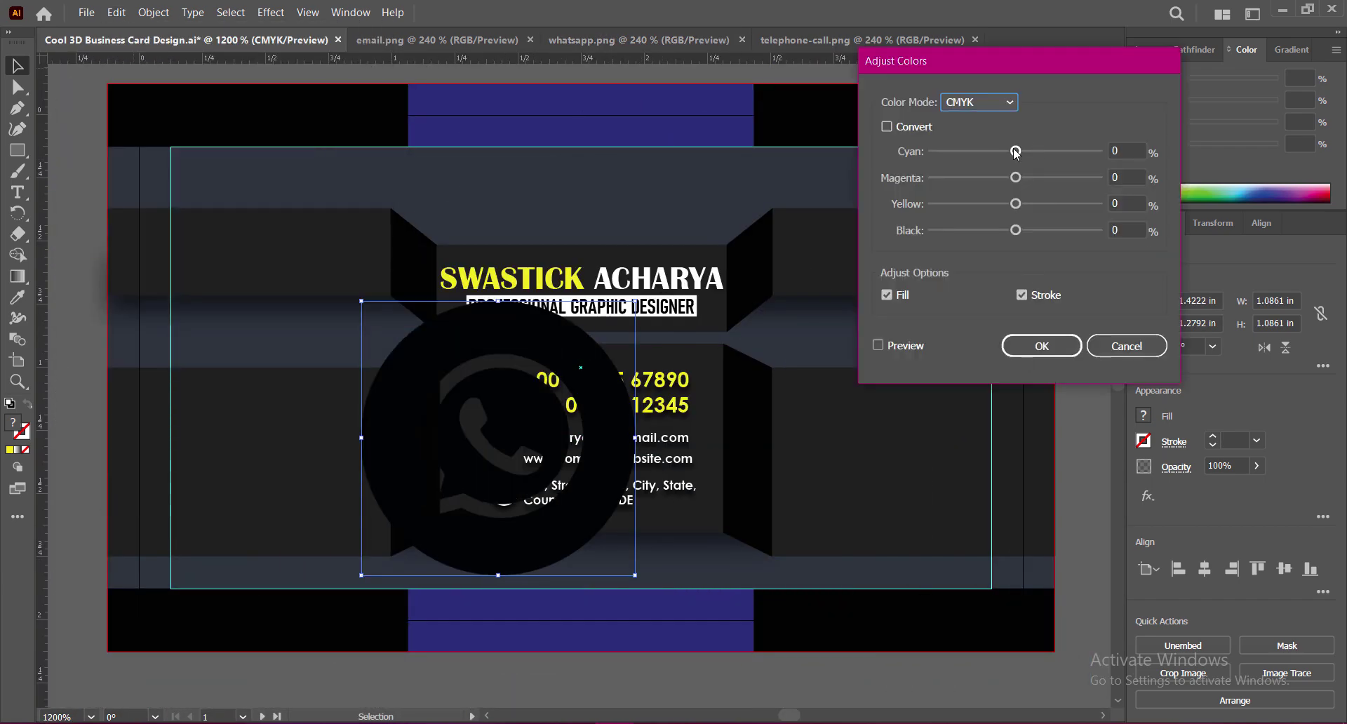
{"action": "left_click", "coordinate": [1123, 204]}
{"action": "type", "text": "100"}
{"action": "left_click", "coordinate": [878, 346]}
{"action": "left_click", "coordinate": [1041, 345]}
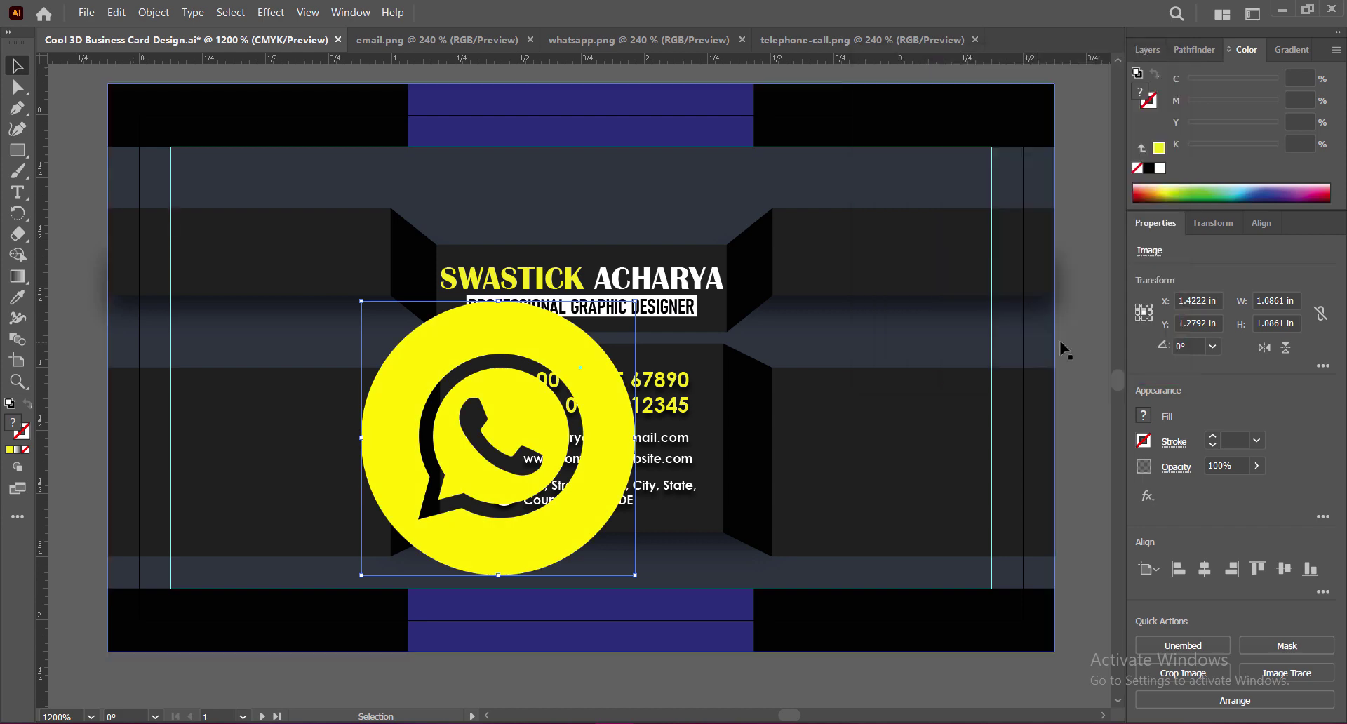
Scale the WhatsApp icon down to sit beside the first phone number
{"action": "mouse_move", "coordinate": [498, 301]}
{"action": "left_mouse_down", "text": "shift"}
{"action": "mouse_move", "coordinate": [498, 547]}
{"action": "mouse_move", "coordinate": [504, 382]}
{"action": "left_mouse_up", "text": "shift"}
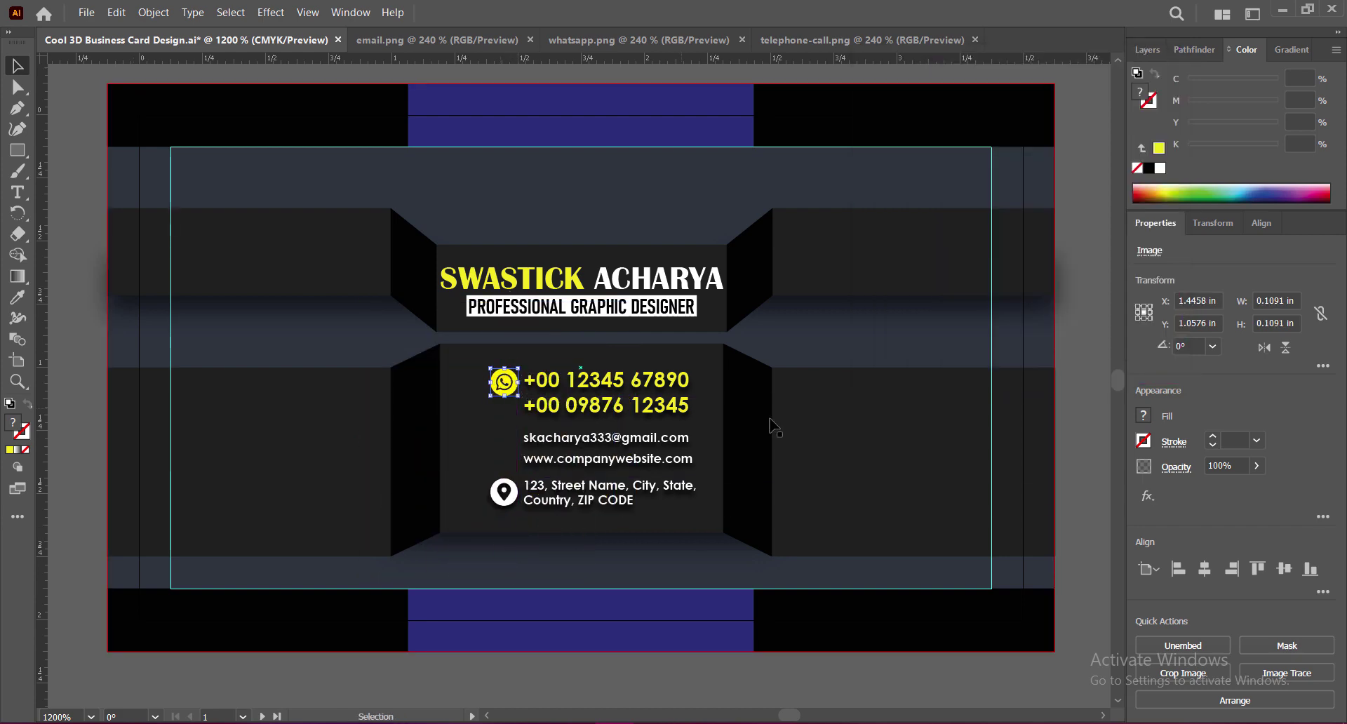
{"action": "left_click", "coordinate": [912, 421]}
{"action": "key", "text": "ctrl+z"}
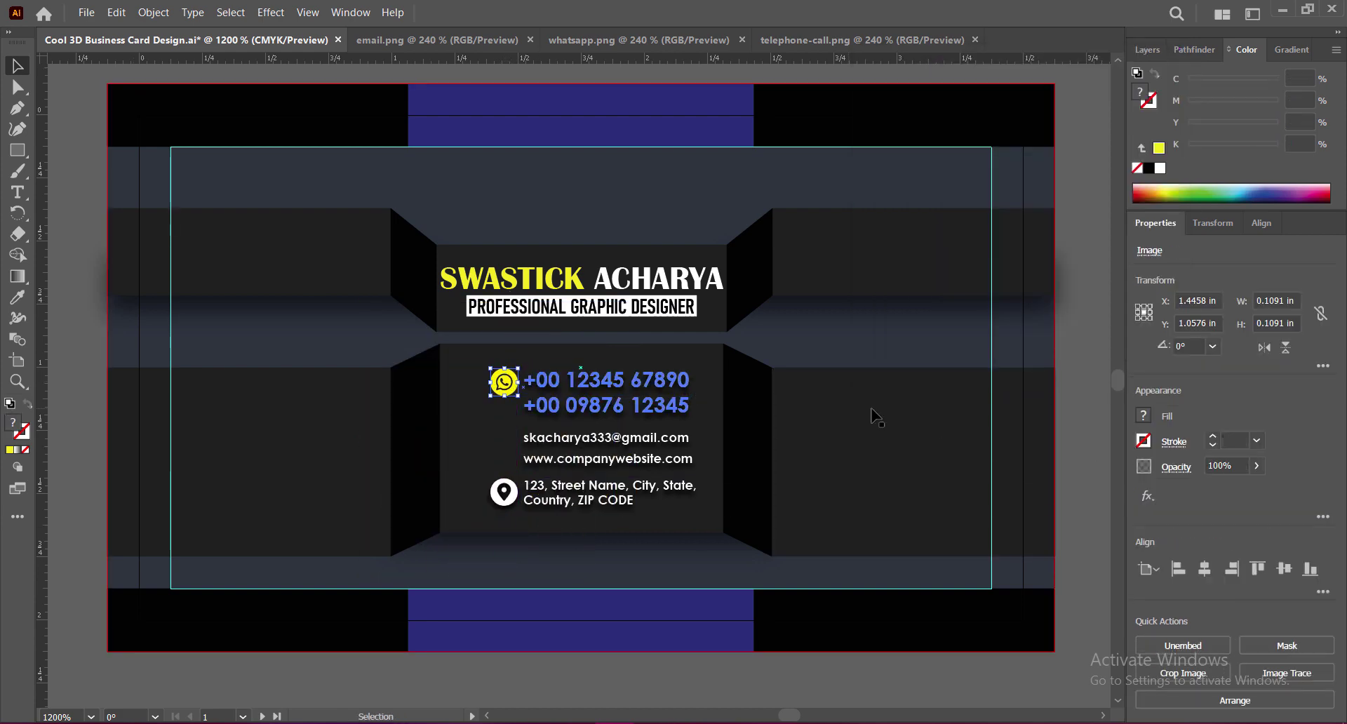
{"action": "left_click_drag", "start_coordinate": [490, 396], "coordinate": [495, 392]}
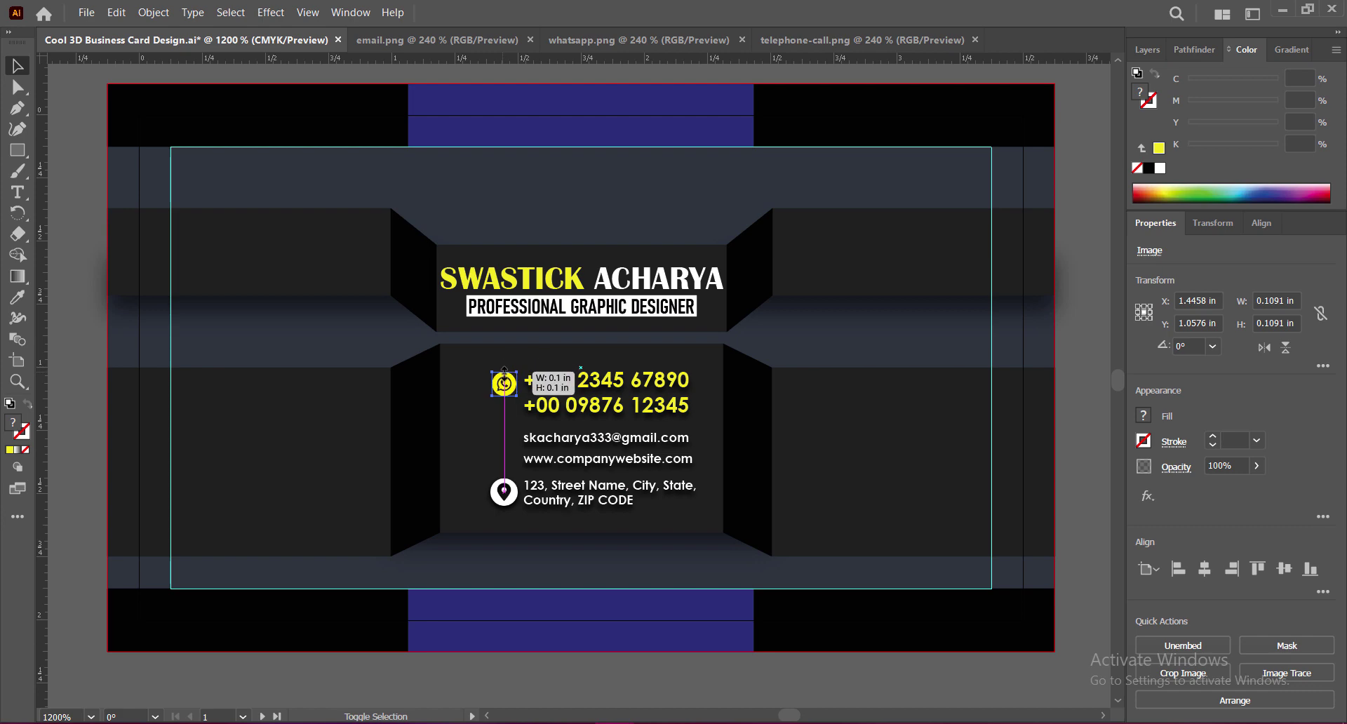
Apply a drop shadow to the WhatsApp icon
{"action": "left_click", "coordinate": [1074, 446]}
{"action": "left_click", "coordinate": [503, 381]}
{"action": "left_click", "coordinate": [271, 12]}
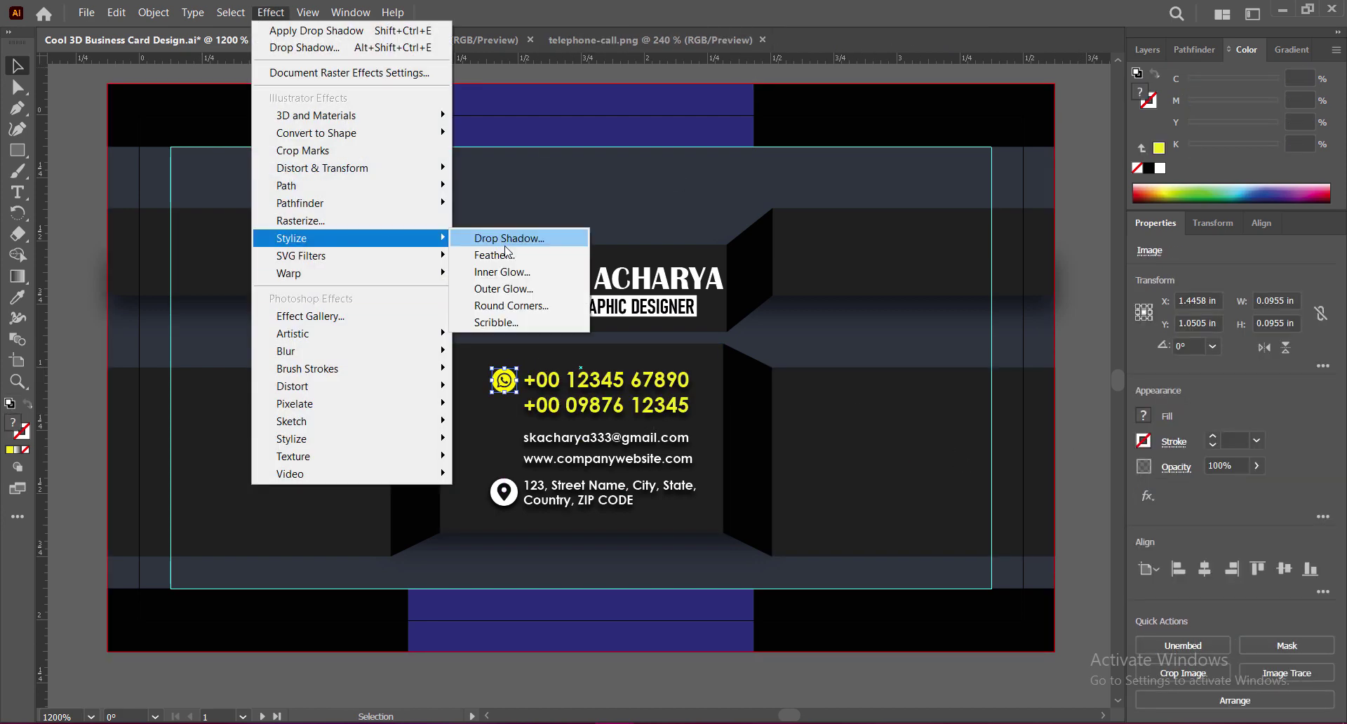
{"action": "left_click", "coordinate": [505, 246]}
{"action": "left_click", "coordinate": [987, 321]}
Bring the telephone image onto the card and recolor it yellow with Adjust Color Balance
{"action": "mouse_move", "coordinate": [1083, 401]}
{"action": "left_mouse_down"}
{"action": "mouse_move", "coordinate": [242, 48]}
{"action": "mouse_move", "coordinate": [524, 202]}
{"action": "mouse_move", "coordinate": [558, 366]}
{"action": "mouse_move", "coordinate": [490, 421]}
{"action": "left_mouse_up"}
{"action": "left_click", "coordinate": [763, 40]}
{"action": "left_click", "coordinate": [117, 12]}
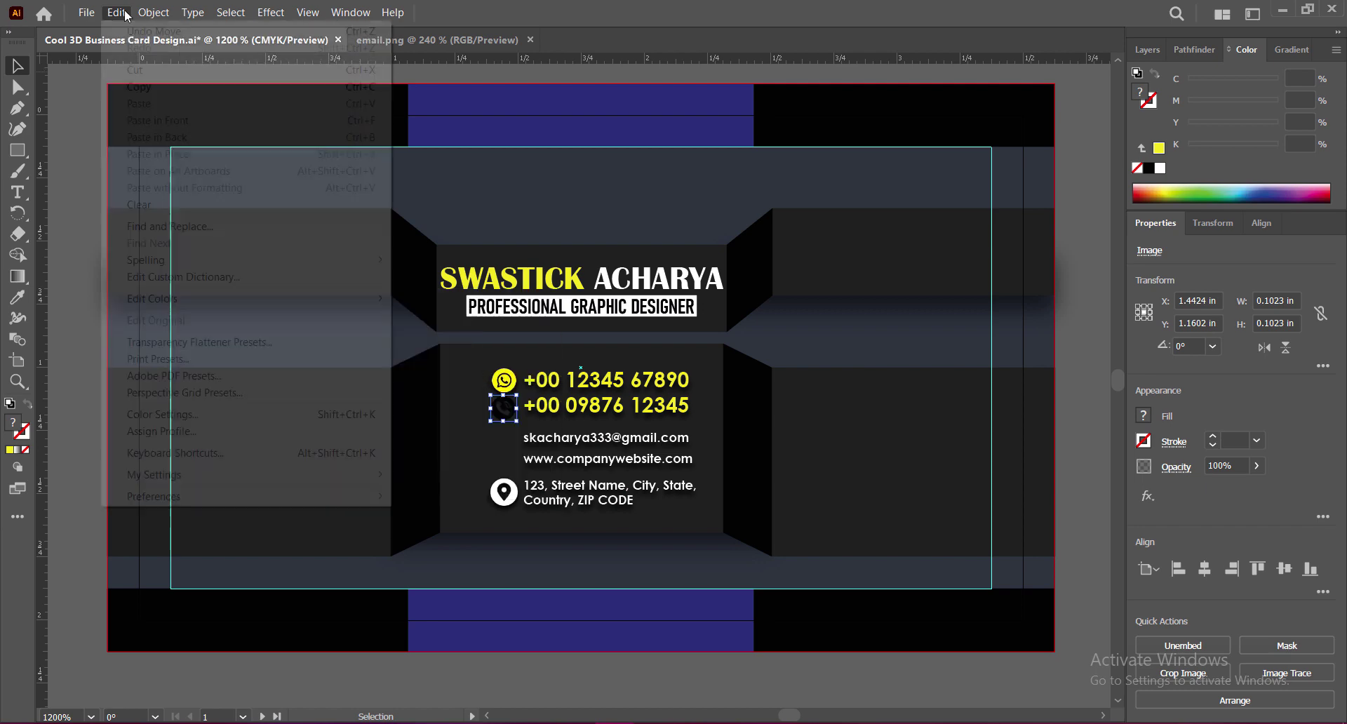
{"action": "left_click", "coordinate": [435, 316]}
{"action": "key", "text": "Tab"}
{"action": "key", "text": "Tab"}
{"action": "key", "text": "Tab"}
{"action": "type", "text": "-100"}
{"action": "key", "text": "shift+Tab"}
{"action": "type", "text": "100"}
{"action": "left_click", "coordinate": [1042, 345]}
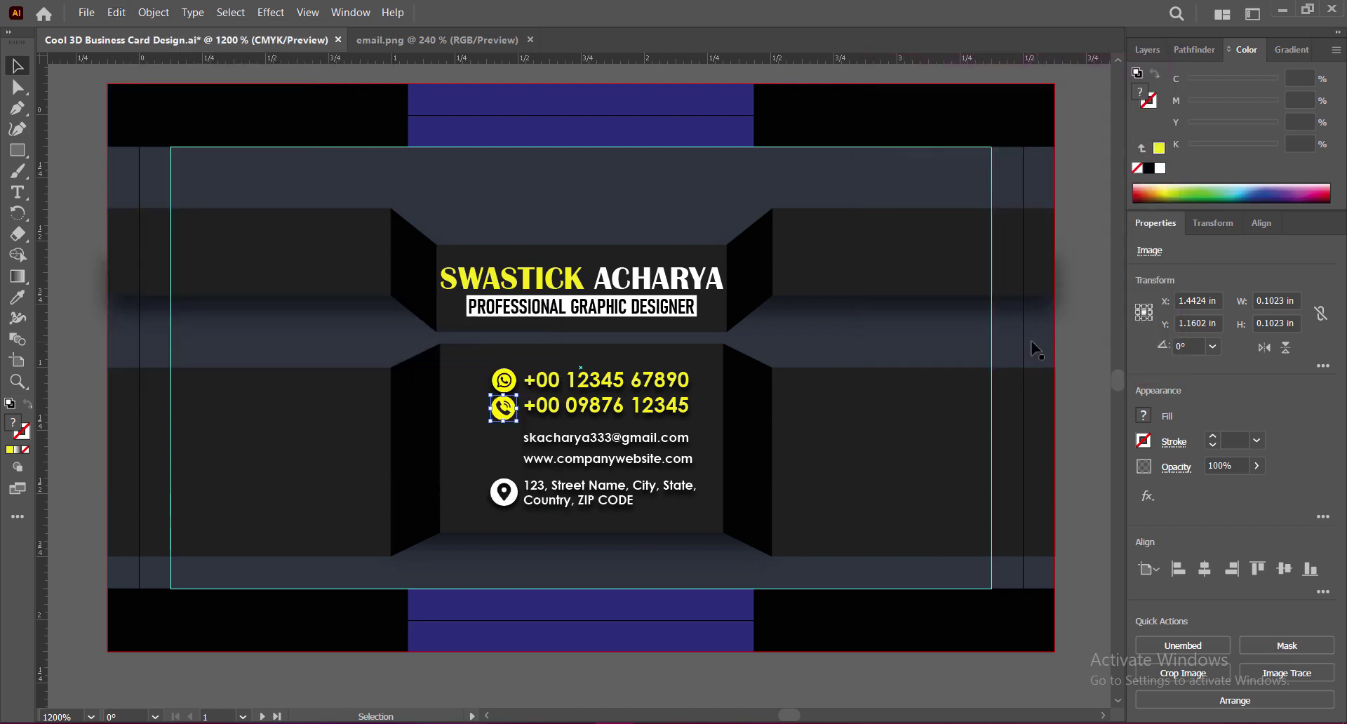
{"action": "left_click", "coordinate": [1080, 435]}
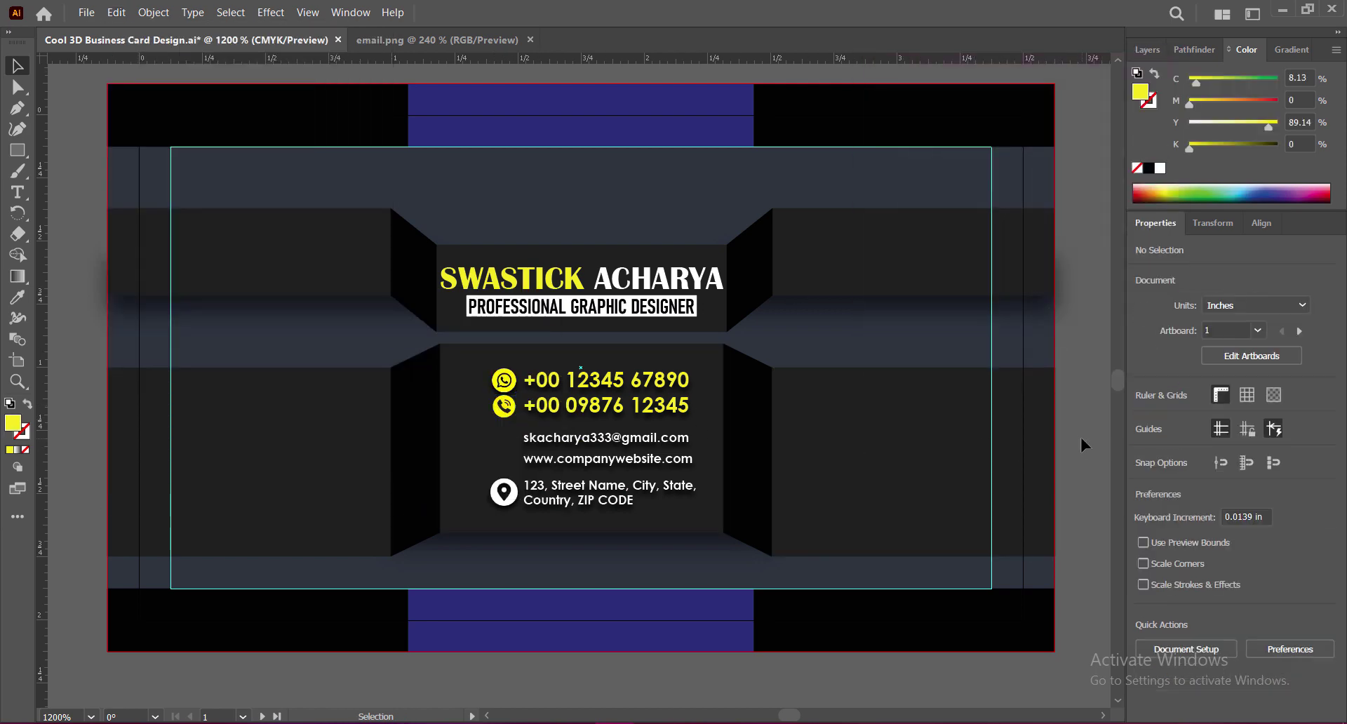
{"action": "key", "text": "ctrl+z"}
Add the envelope image, recolor it white, and place it beside the email address
{"action": "left_click", "coordinate": [1081, 468]}
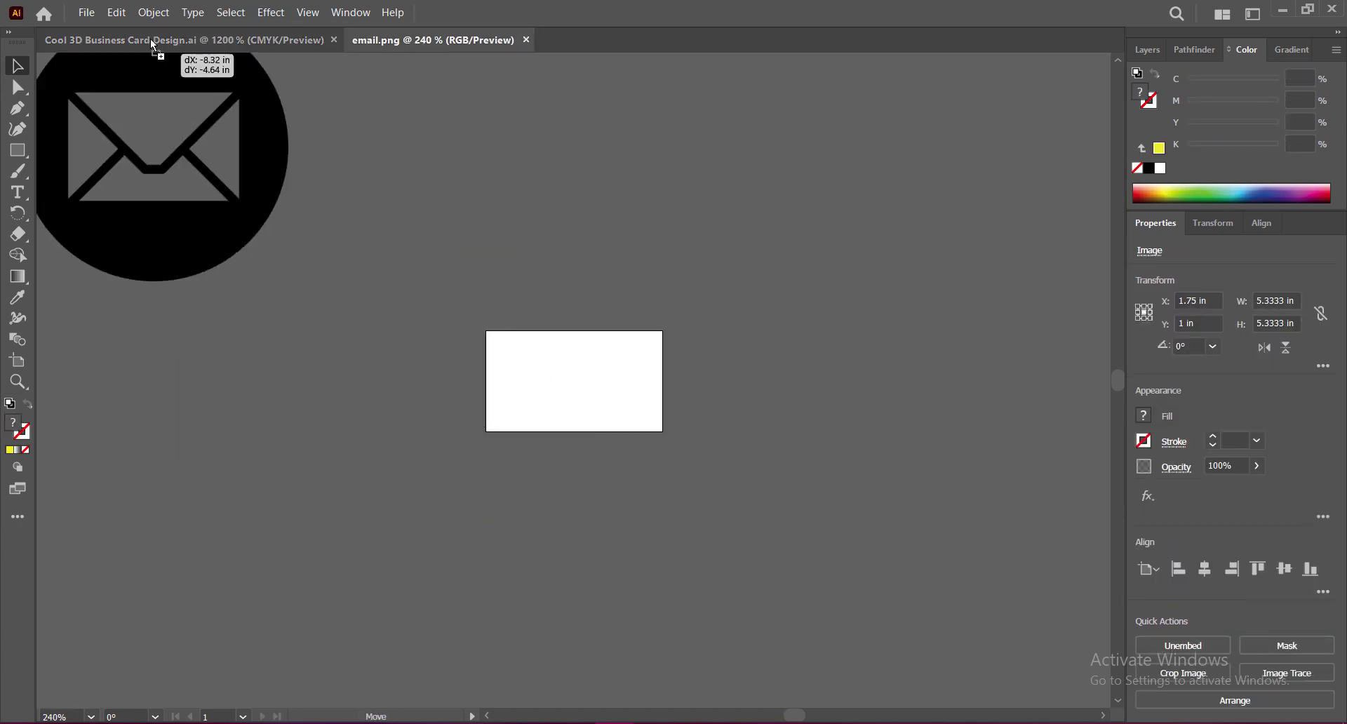
{"action": "mouse_move", "coordinate": [157, 42]}
{"action": "left_mouse_down"}
{"action": "mouse_move", "coordinate": [603, 211]}
{"action": "mouse_move", "coordinate": [582, 419]}
{"action": "left_mouse_up"}
{"action": "left_click", "coordinate": [117, 13]}
{"action": "mouse_move", "coordinate": [153, 298]}
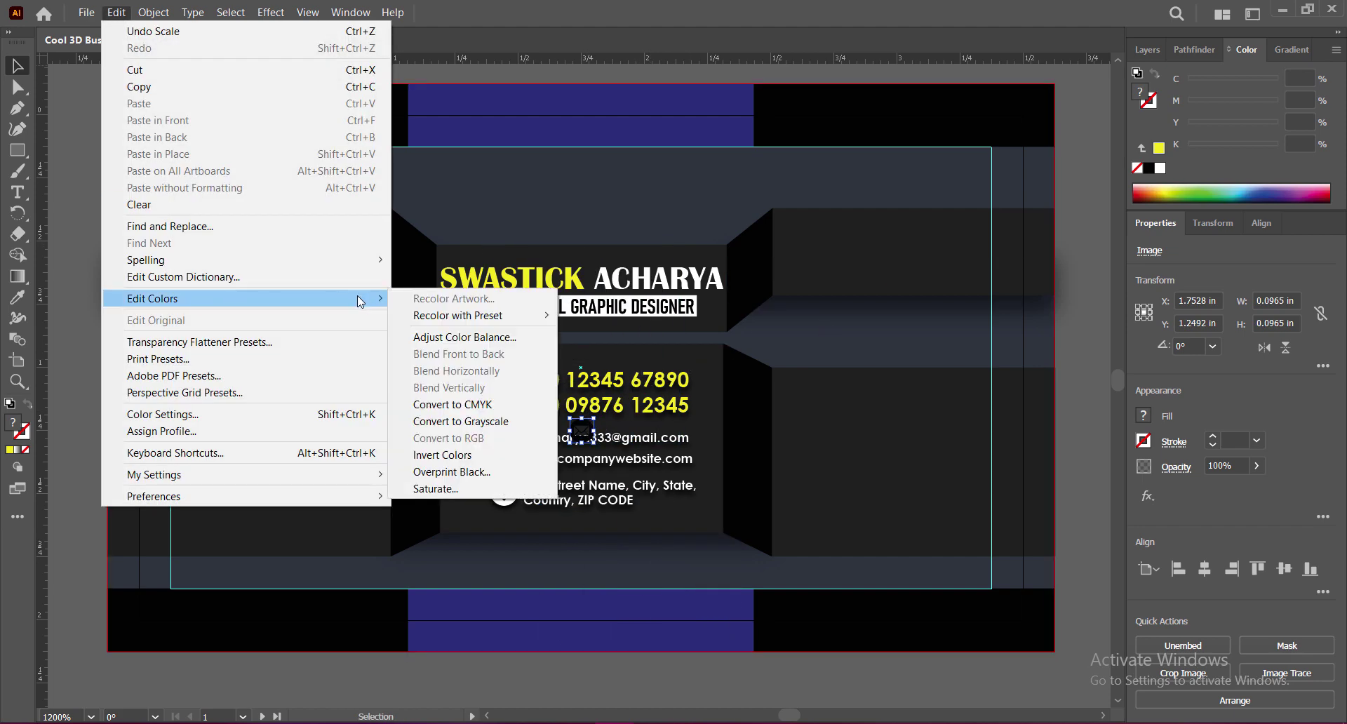
{"action": "left_click", "coordinate": [480, 337]}
{"action": "key", "text": "Tab"}
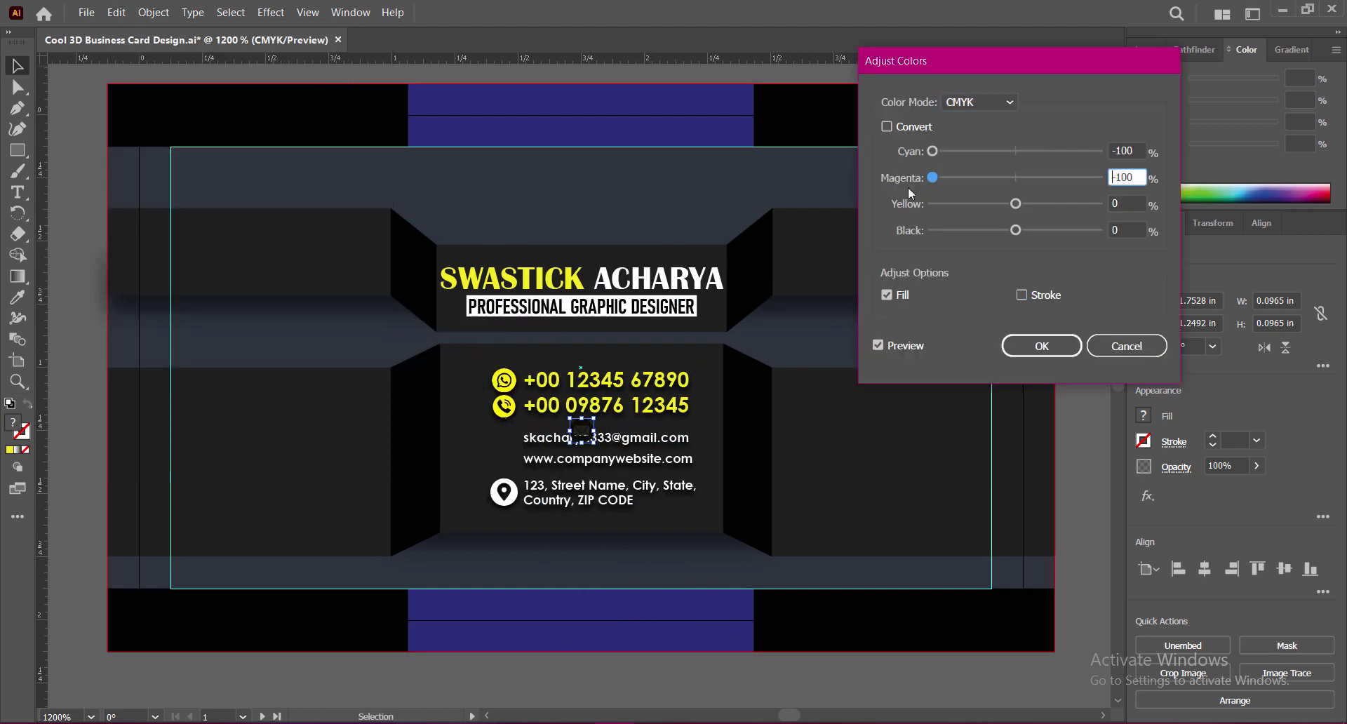
{"action": "key", "text": "Tab"}
{"action": "key", "text": "Return"}
{"action": "left_click_drag", "start_coordinate": [581, 430], "coordinate": [504, 437]}
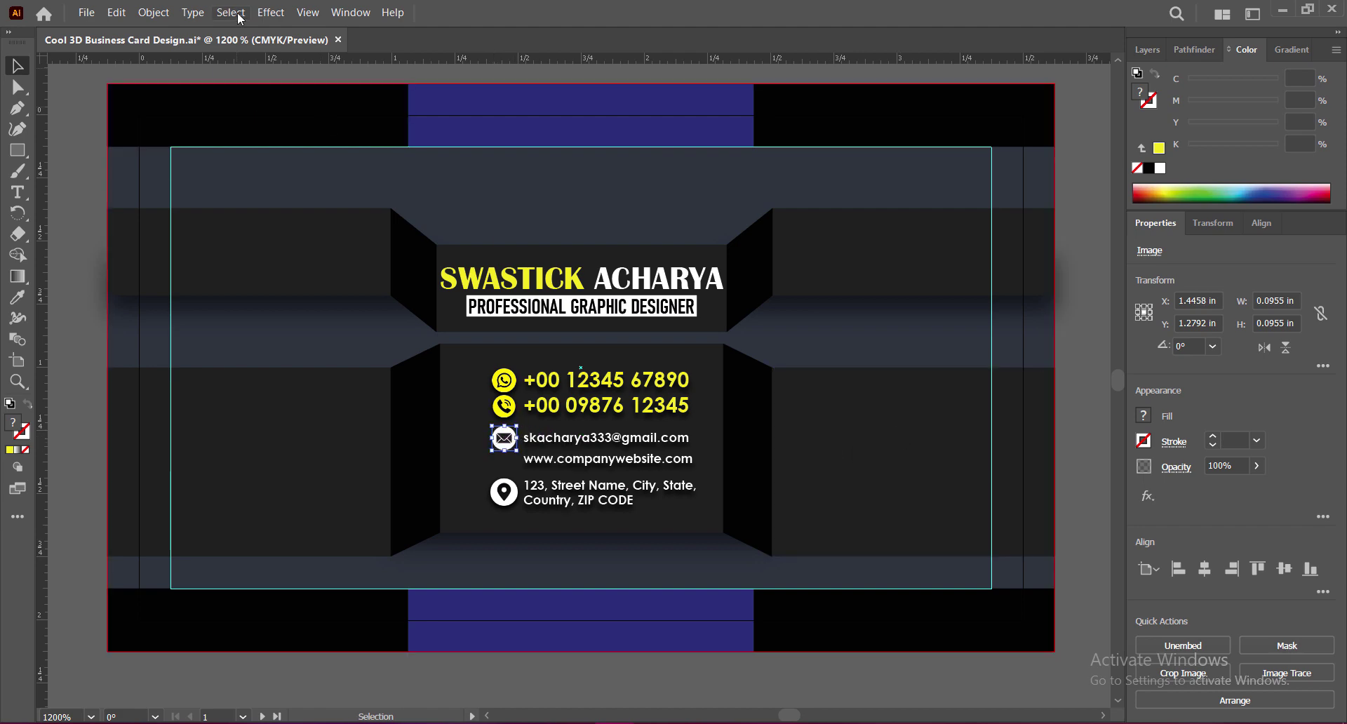
{"action": "left_click", "coordinate": [270, 13]}
{"action": "left_click", "coordinate": [1076, 380]}
Save, then paste the chain-link icon beside the website line with a drop shadow
{"action": "key", "text": "ctrl+s"}
{"action": "key", "text": "ctrl+v"}
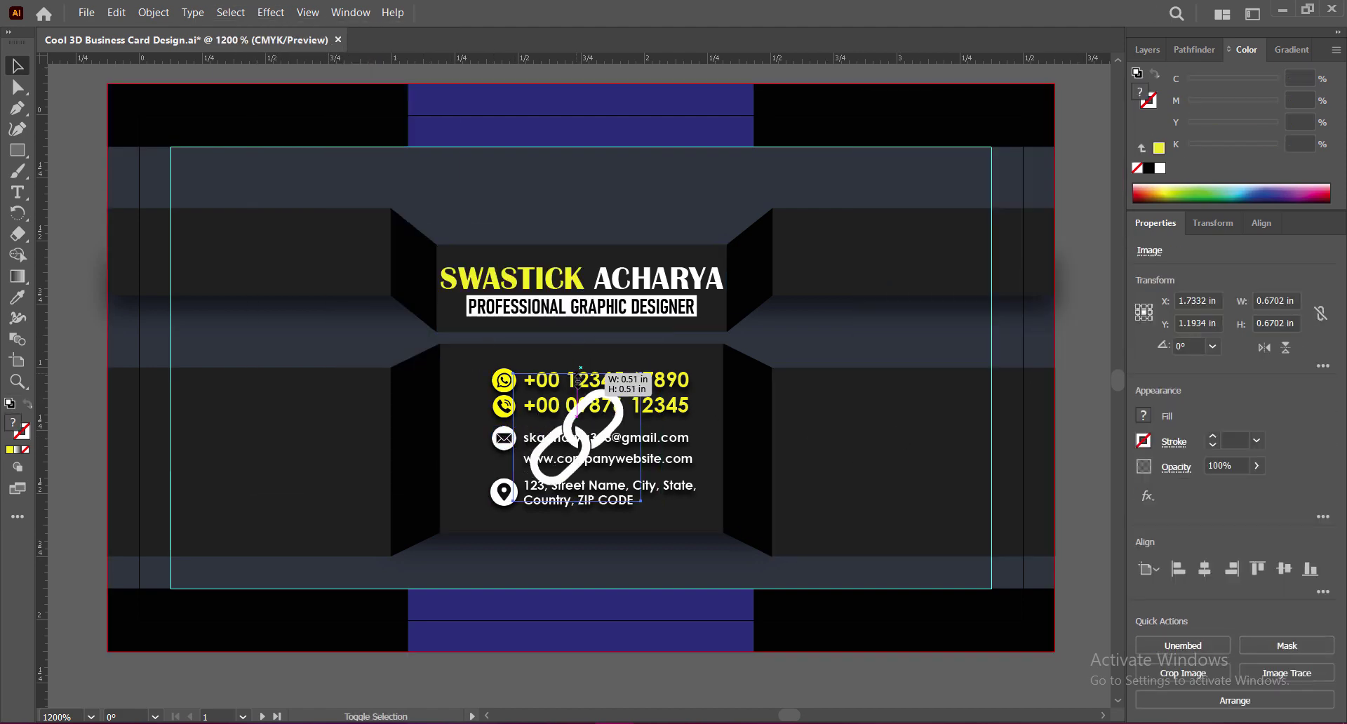
{"action": "left_click_drag", "start_coordinate": [602, 481], "coordinate": [504, 470]}
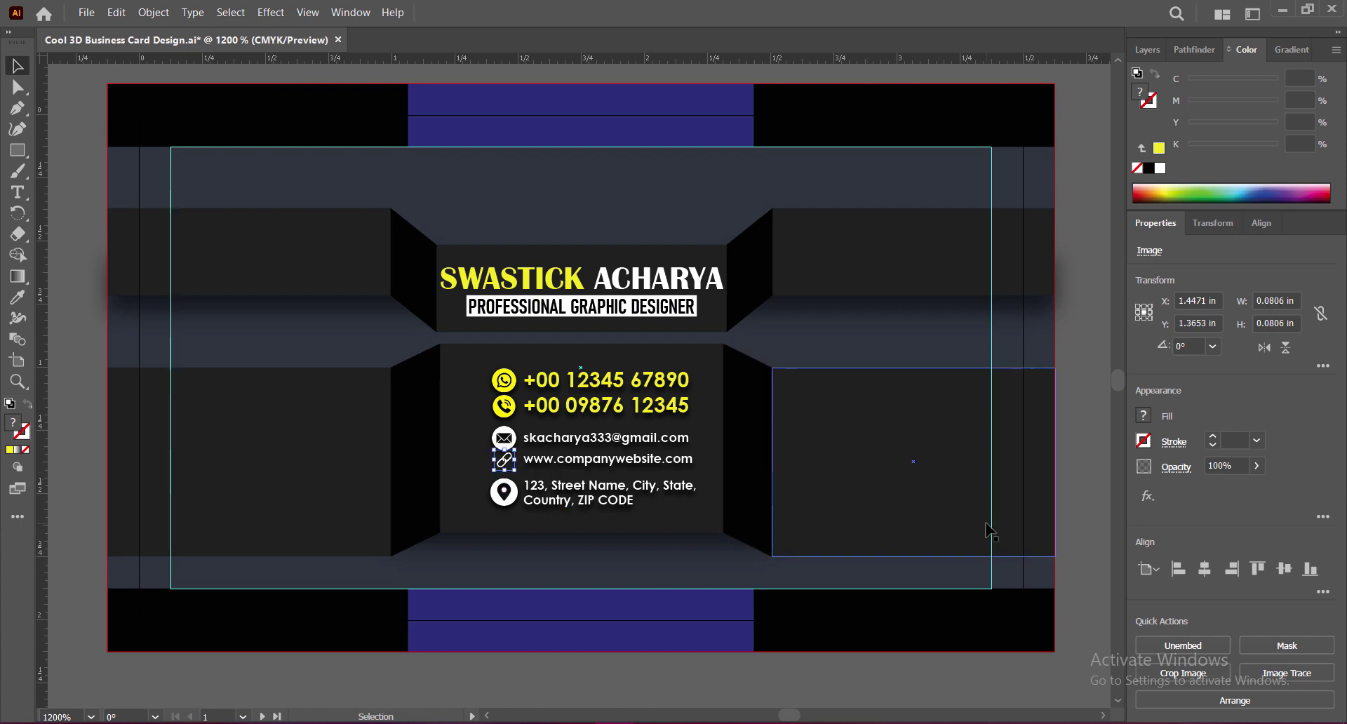
{"action": "left_click", "coordinate": [270, 13]}
{"action": "left_click", "coordinate": [309, 27]}
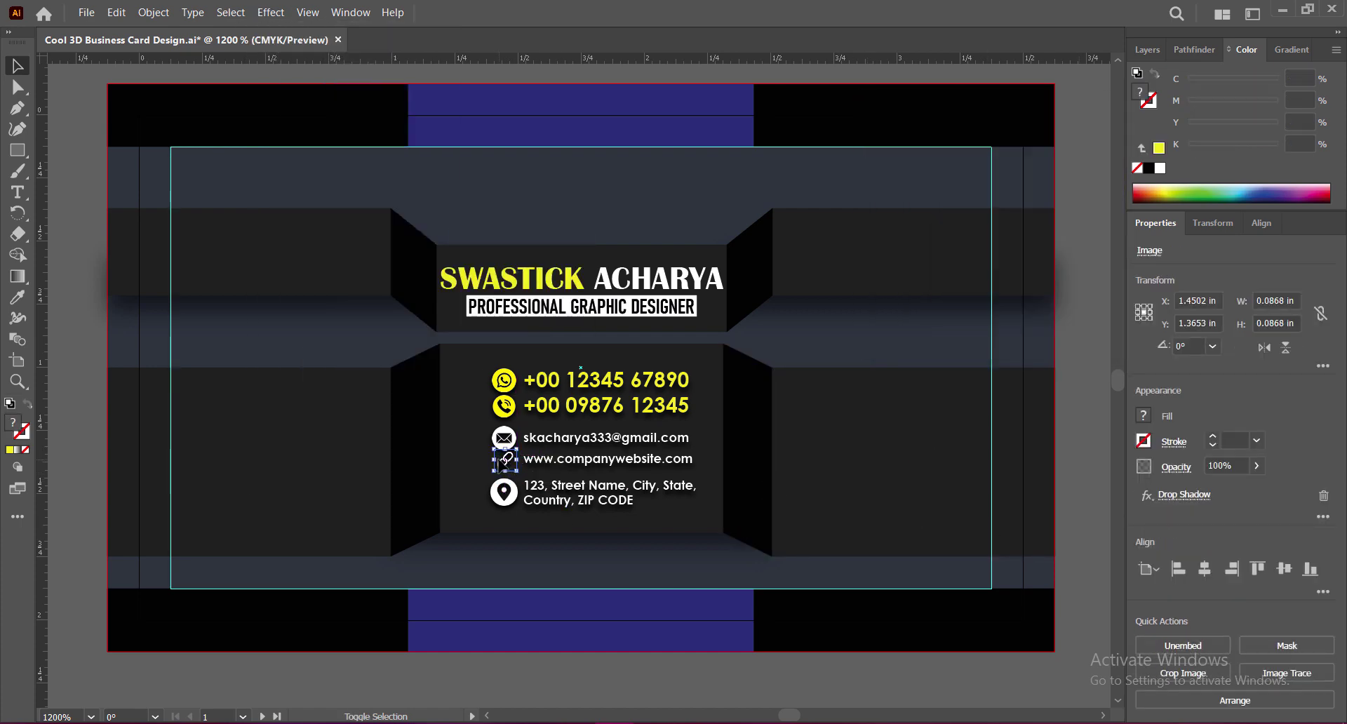
{"action": "left_click_drag", "start_coordinate": [494, 461], "coordinate": [491, 461]}
{"action": "left_click_drag", "start_coordinate": [607, 458], "coordinate": [607, 462]}
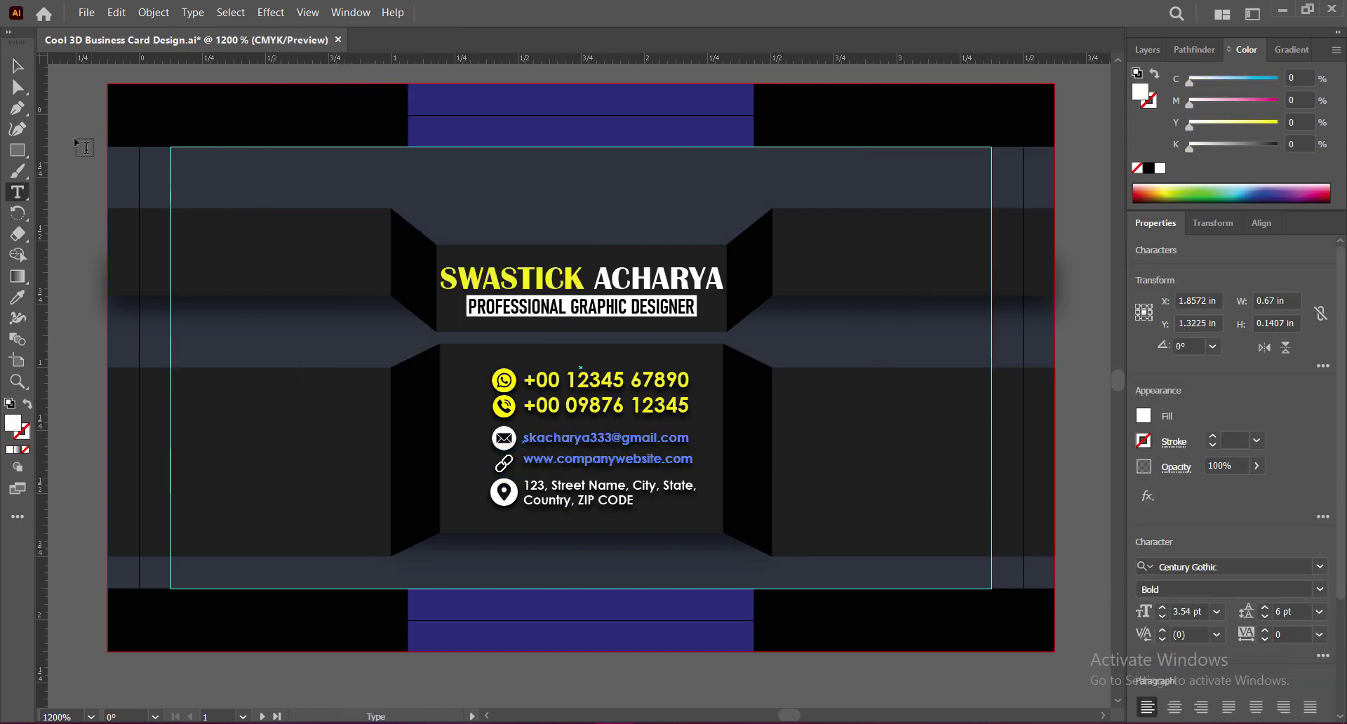
Shift the contact block and link icon slightly left
{"action": "left_click", "coordinate": [1080, 475]}
{"action": "left_click", "coordinate": [607, 392]}
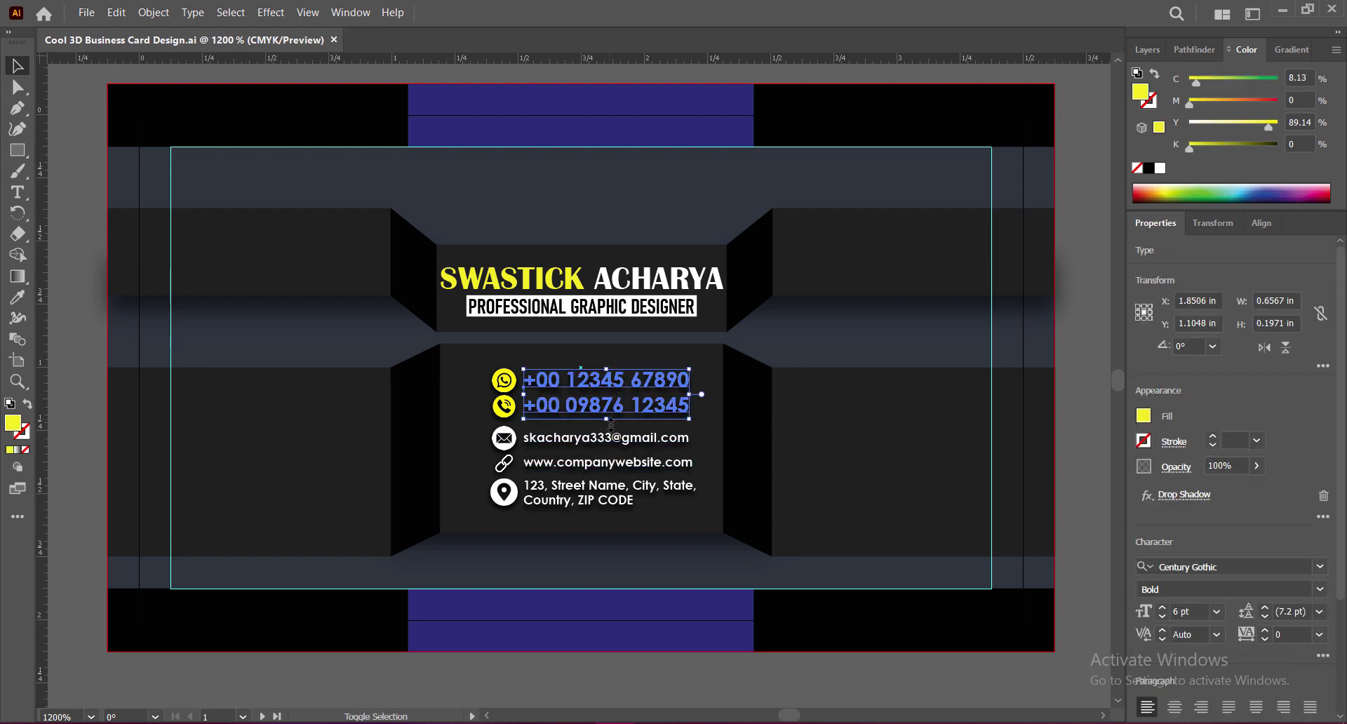
{"action": "left_click", "coordinate": [505, 458], "text": "shift"}
{"action": "key", "text": "Left"}
{"action": "key", "text": "Left"}
{"action": "key", "text": "Left"}
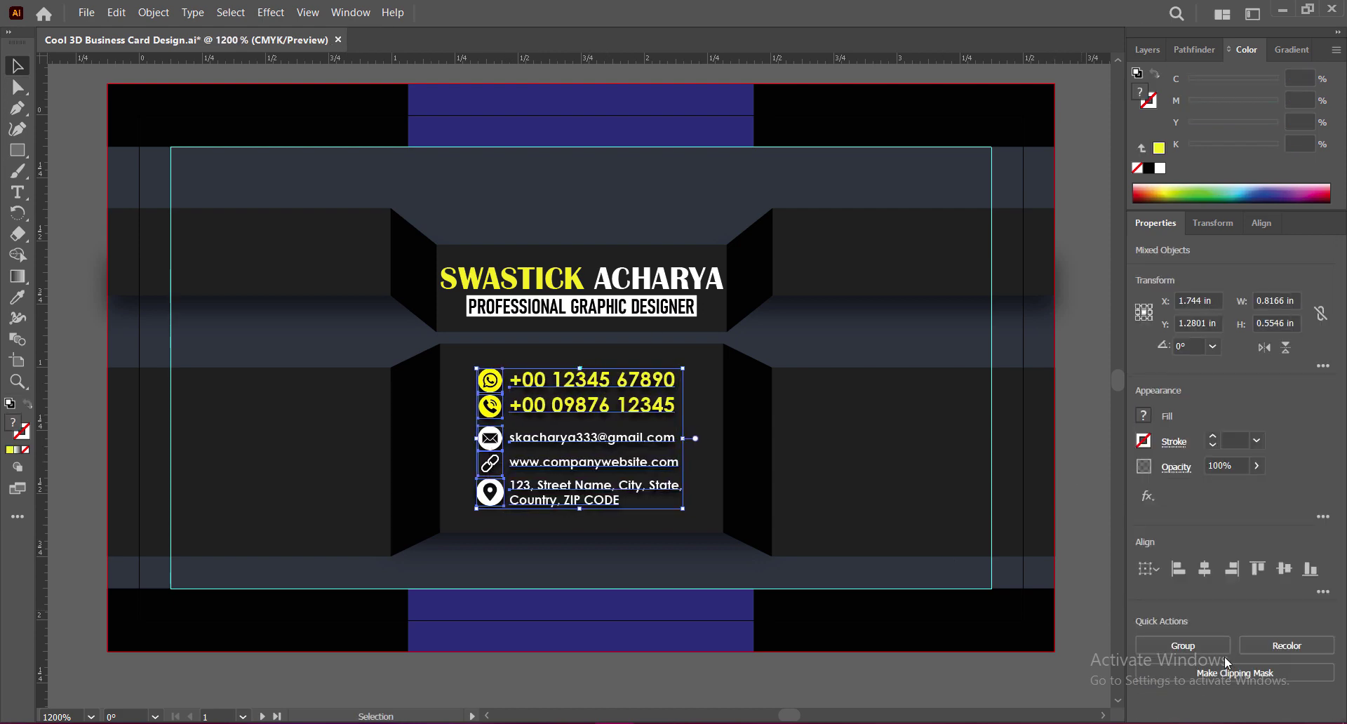
Paste the B hexagon logo and scale it to 0.3413 in on the card's left
{"action": "left_click", "coordinate": [884, 679]}
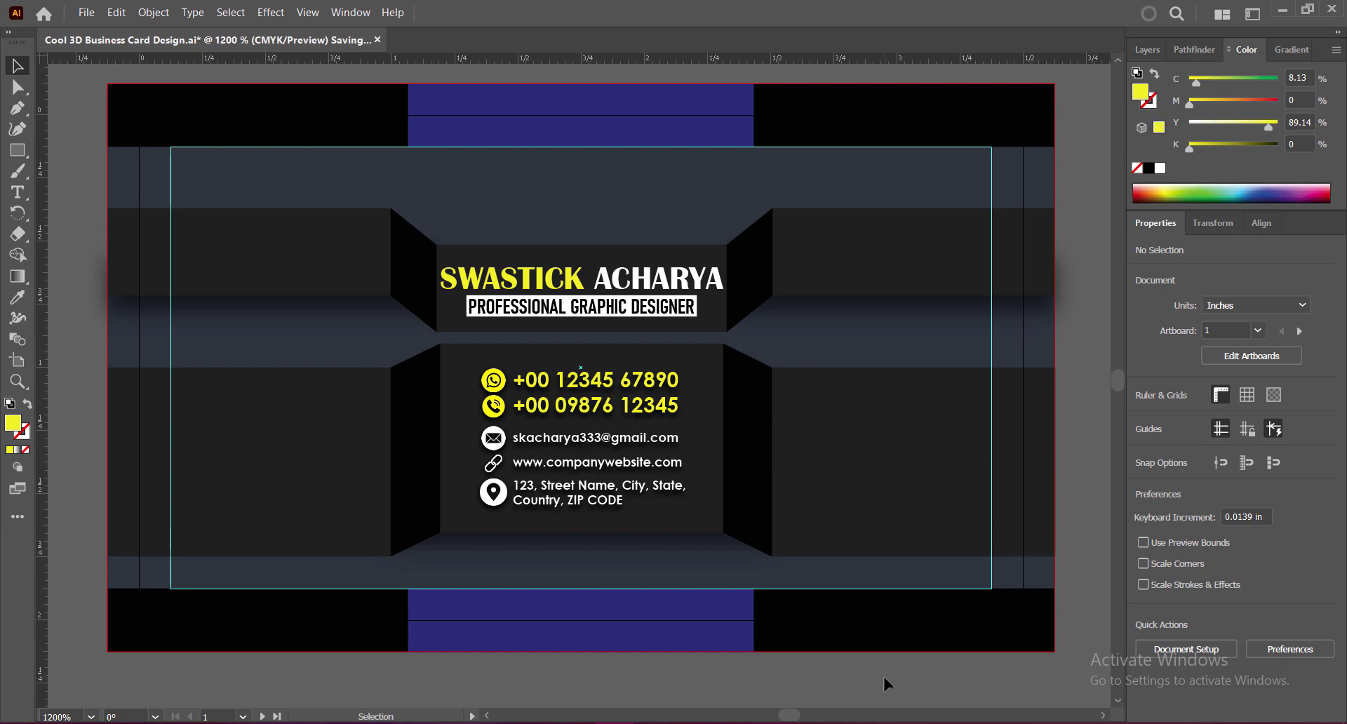
{"action": "key", "text": "ctrl+v"}
{"action": "mouse_move", "coordinate": [399, 248]}
{"action": "left_mouse_down"}
{"action": "mouse_move", "coordinate": [404, 385]}
{"action": "mouse_move", "coordinate": [259, 378]}
{"action": "mouse_move", "coordinate": [259, 417]}
{"action": "mouse_move", "coordinate": [278, 409]}
{"action": "left_mouse_up"}
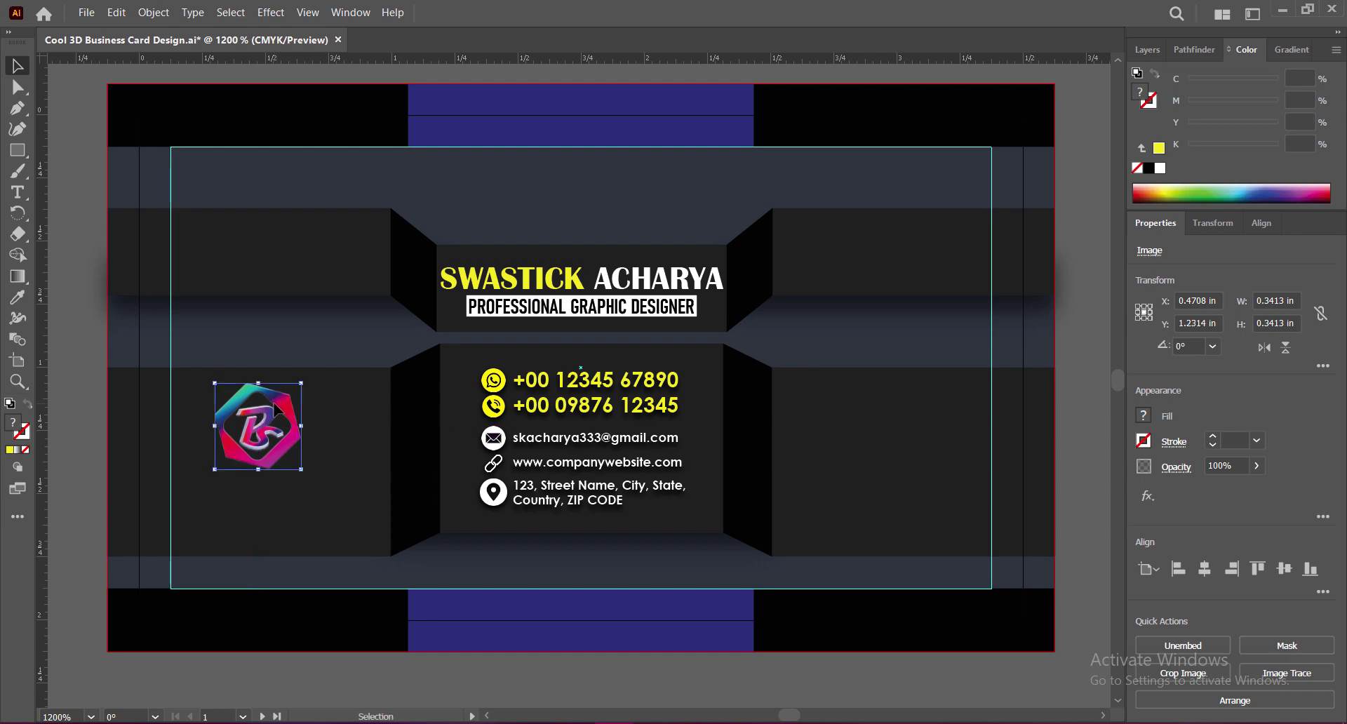
Apply a drop shadow to the B logo and save the document
{"action": "left_click", "coordinate": [270, 12]}
{"action": "left_click", "coordinate": [482, 238]}
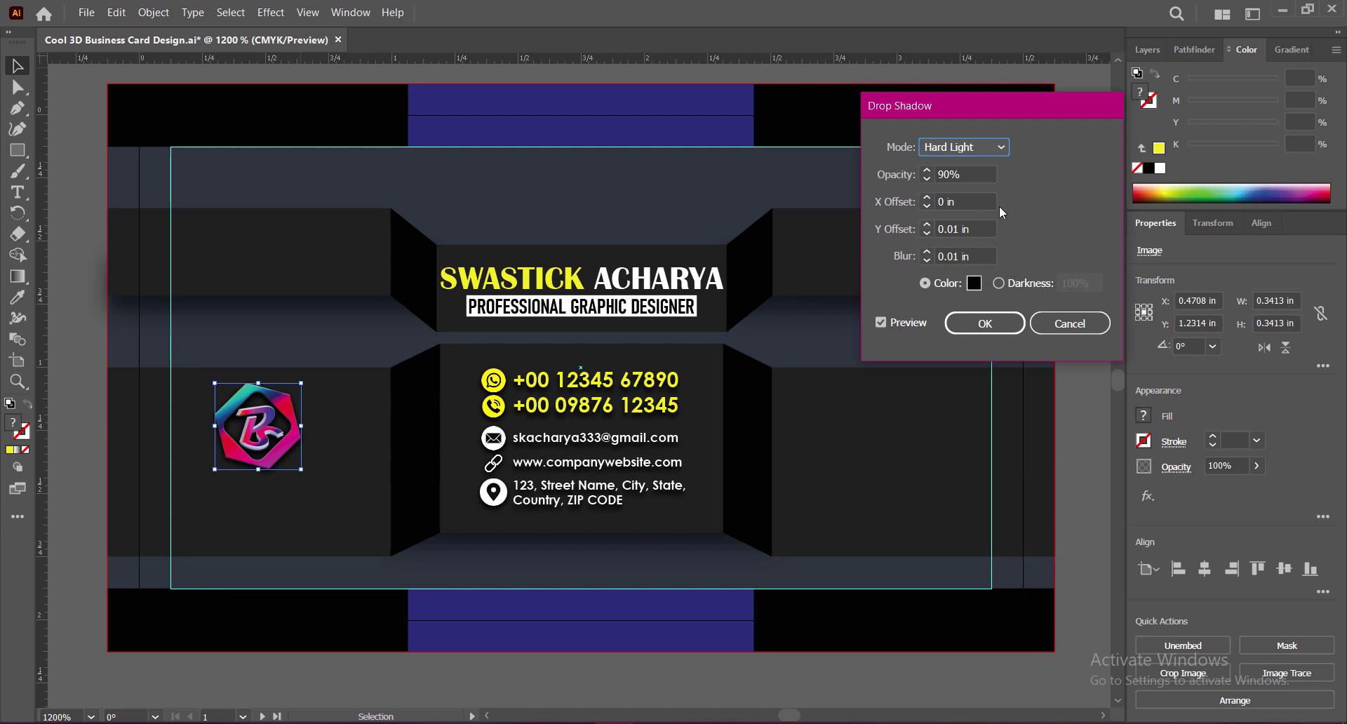
{"action": "double_click", "coordinate": [957, 255]}
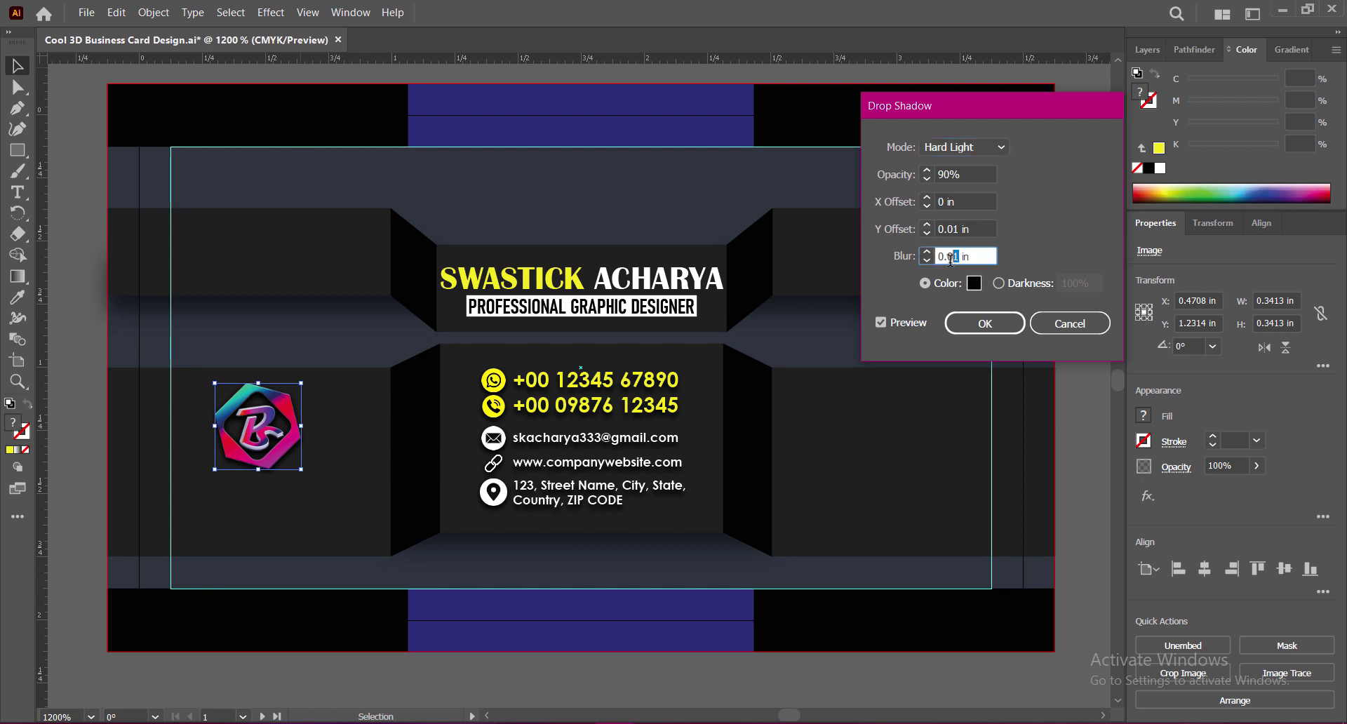
{"action": "type", "text": "0.02"}
{"action": "left_click", "coordinate": [959, 323]}
{"action": "left_click", "coordinate": [1083, 446]}
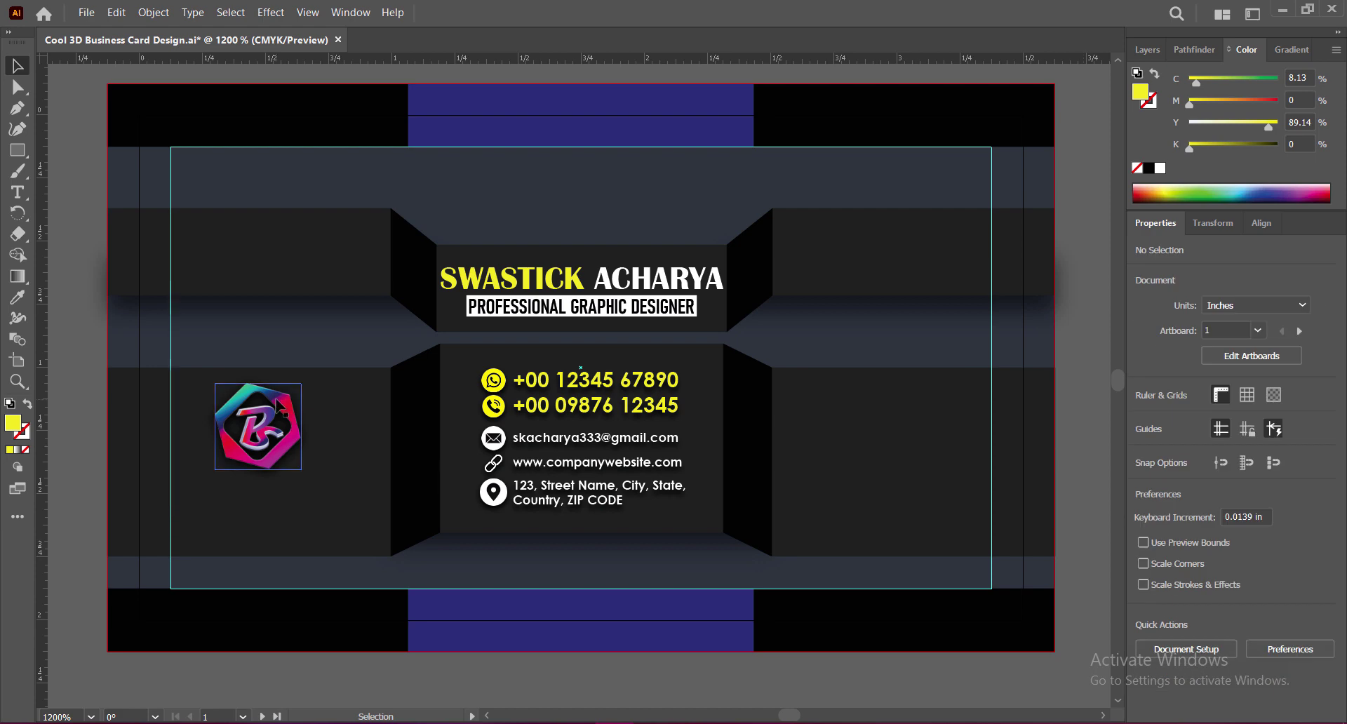
{"action": "key", "text": "ctrl+s"}
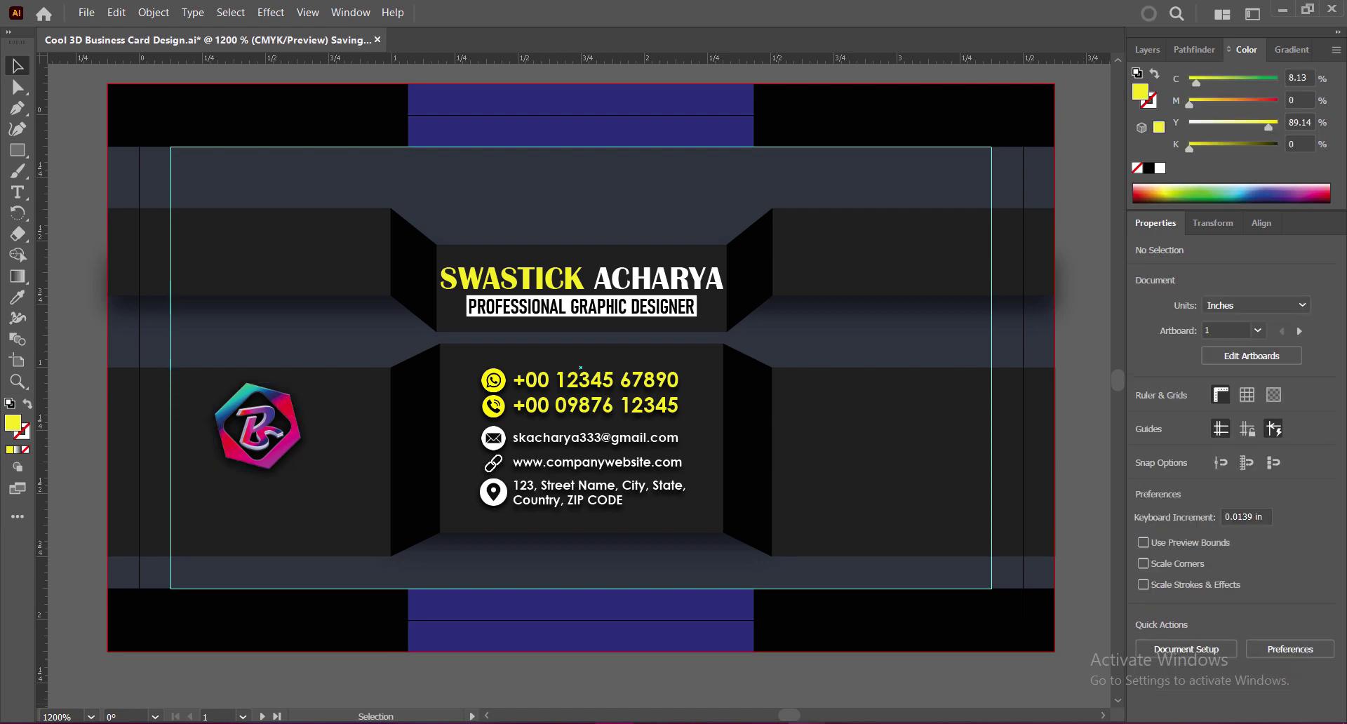
Start the caption text line below the logo
{"action": "left_click", "coordinate": [18, 192]}
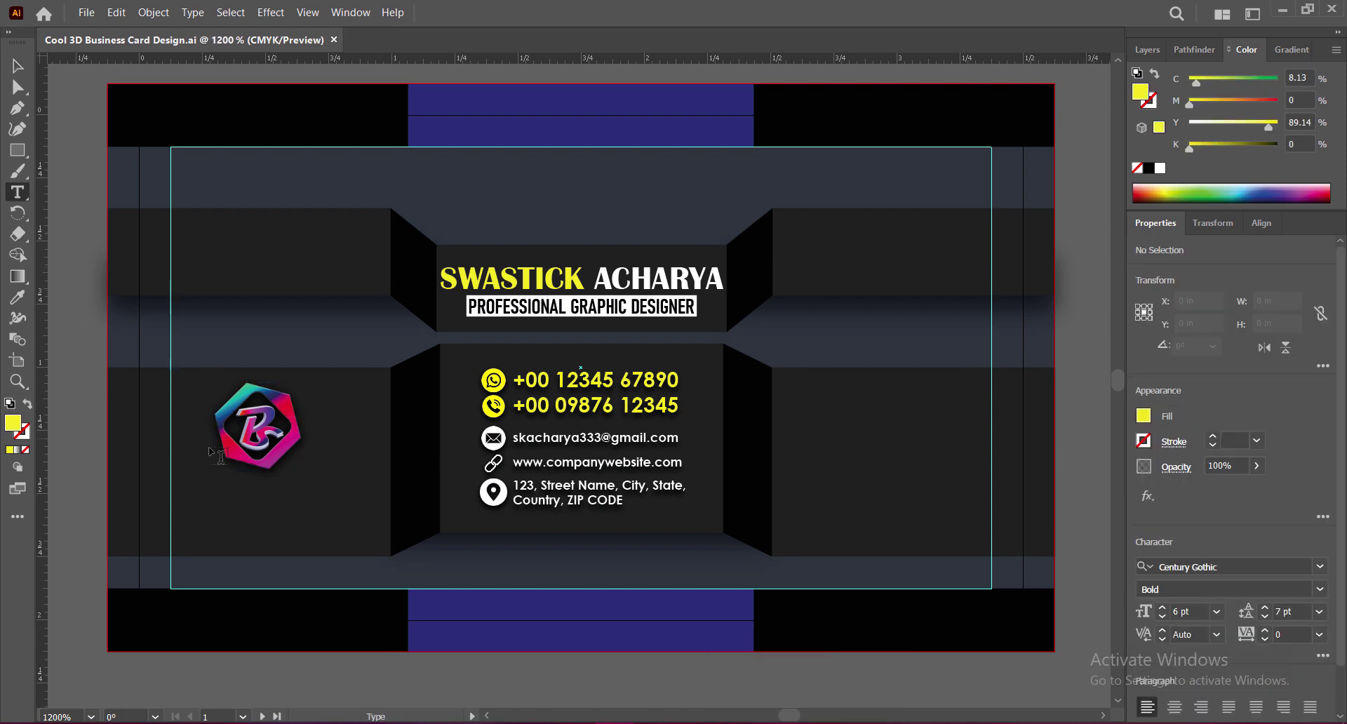
{"action": "left_click", "coordinate": [193, 500]}
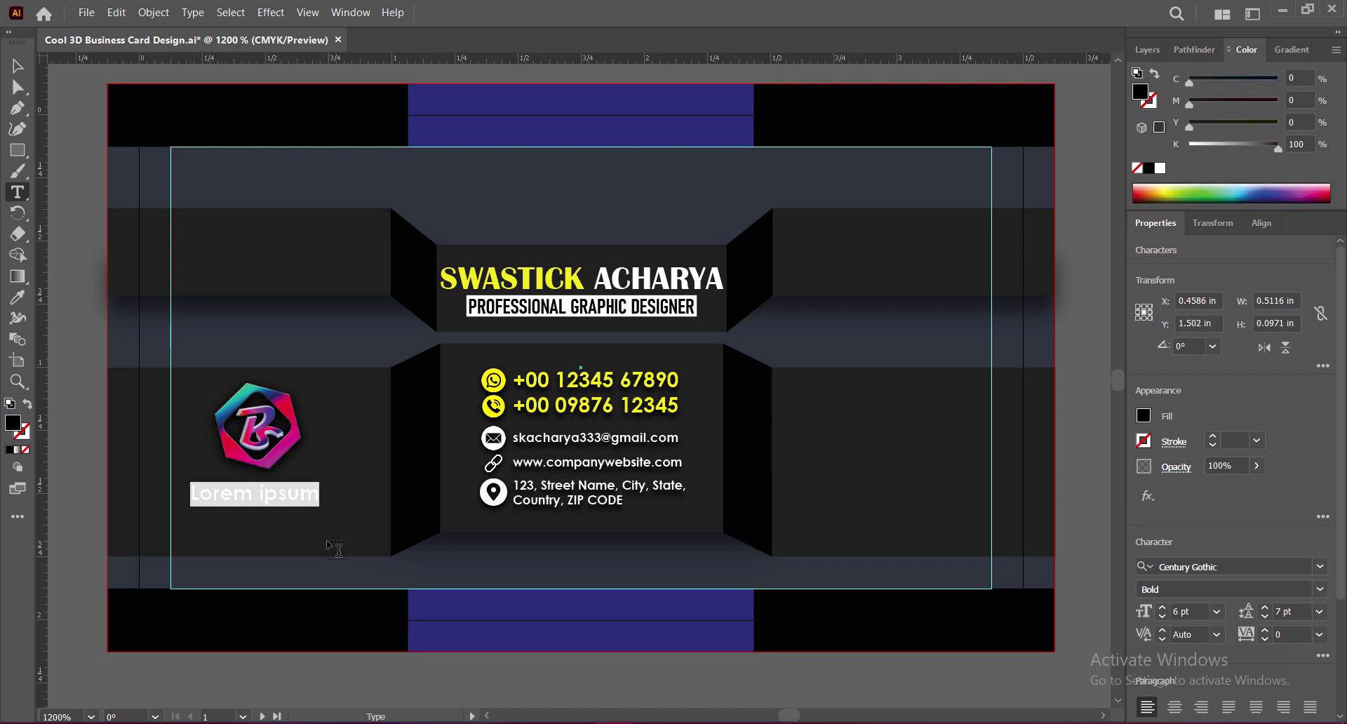
{"action": "type", "text": "F"}
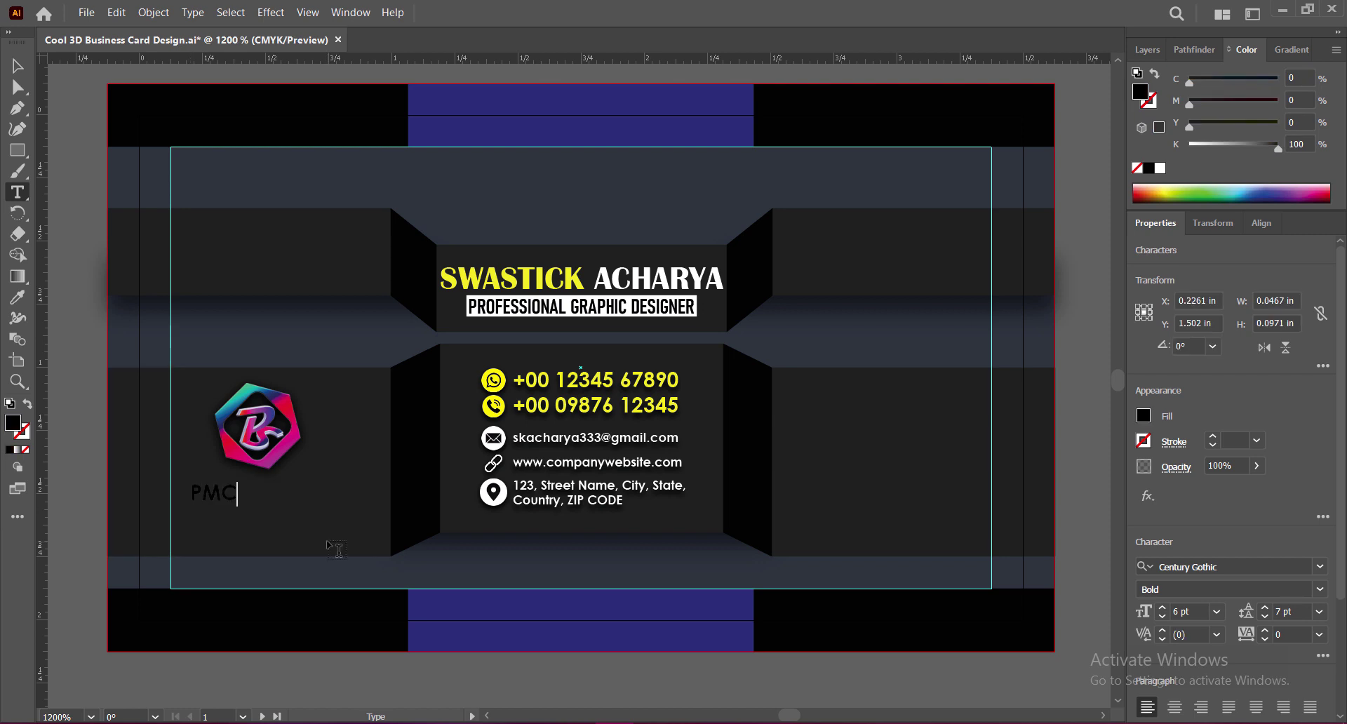
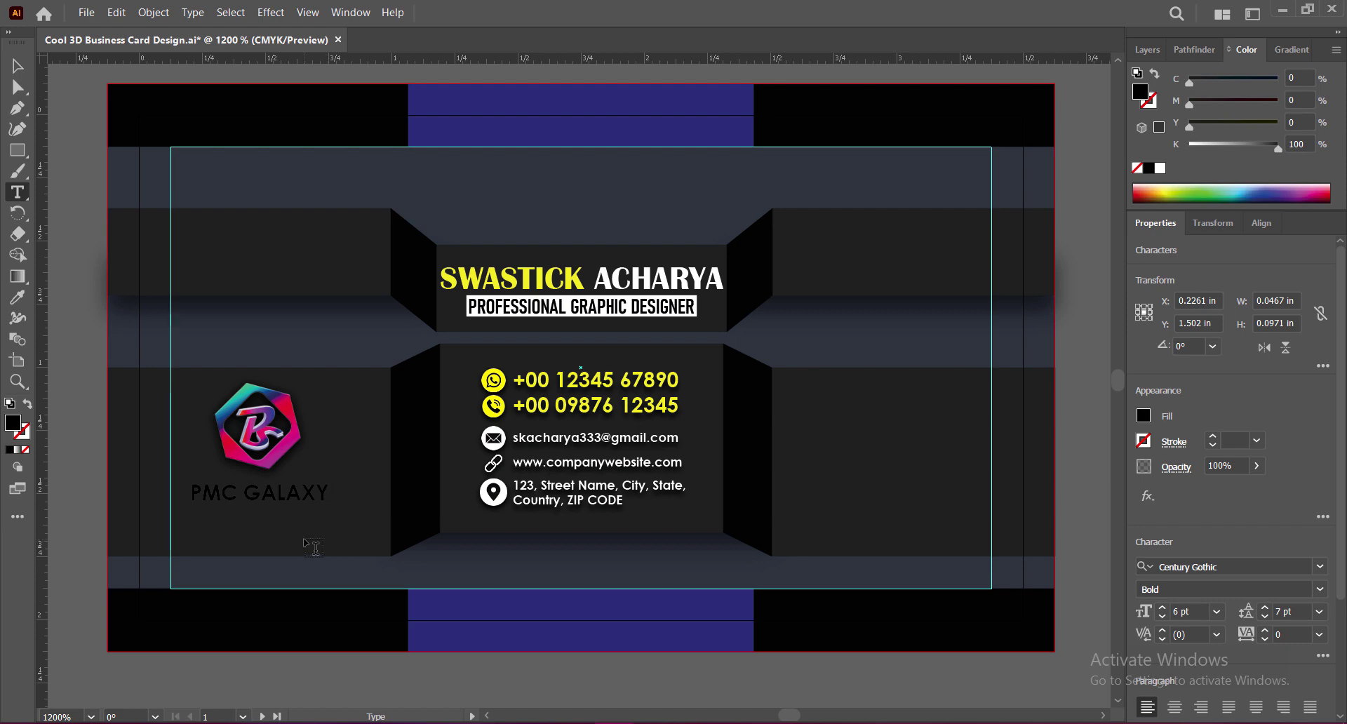
Make the PMC GALAXY text fill white
{"action": "key", "text": "Escape"}
{"action": "double_click", "coordinate": [12, 423]}
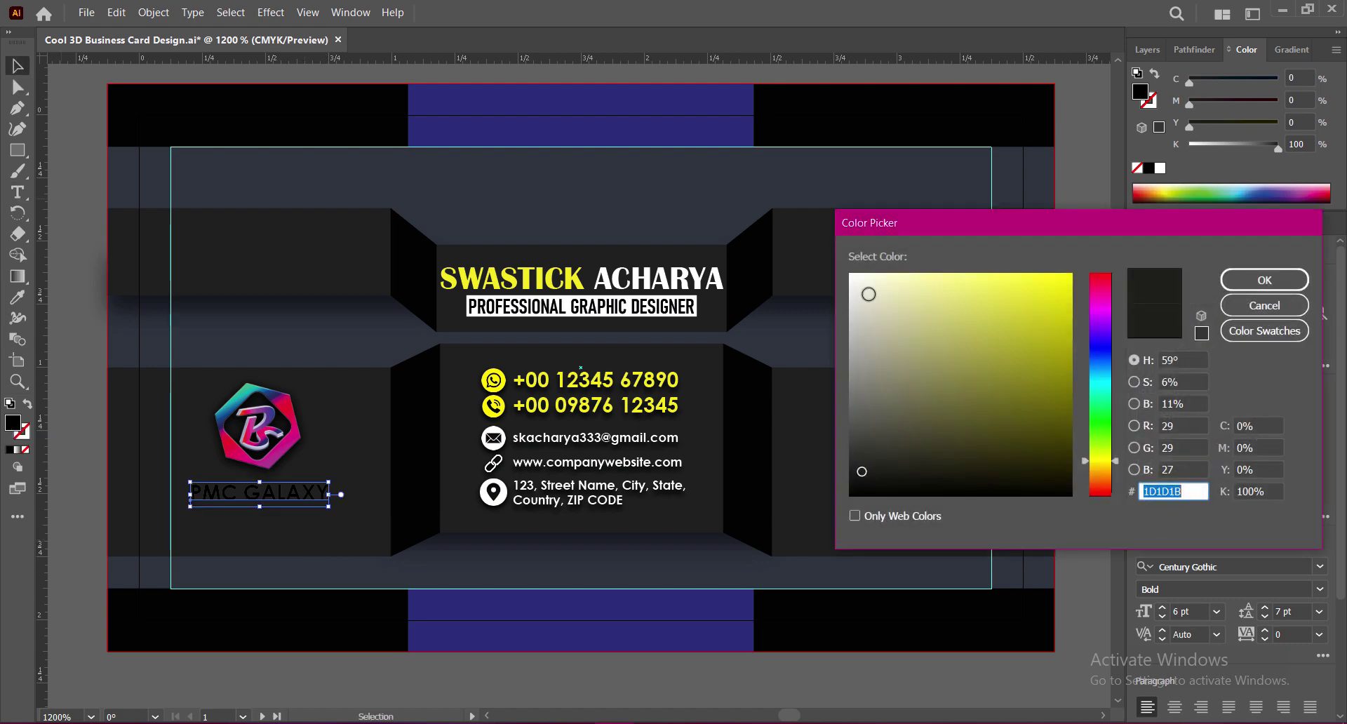
{"action": "left_click", "coordinate": [1181, 280]}
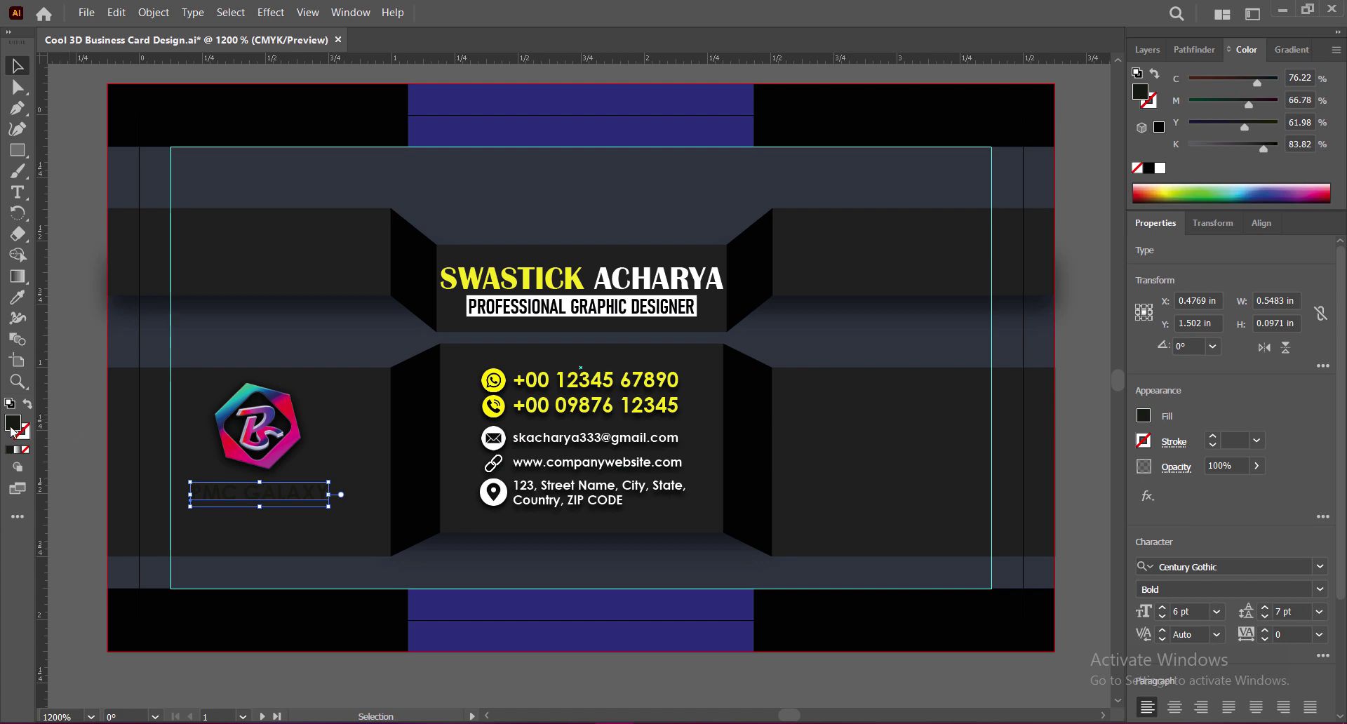
{"action": "double_click", "coordinate": [13, 429]}
{"action": "left_click", "coordinate": [1239, 280]}
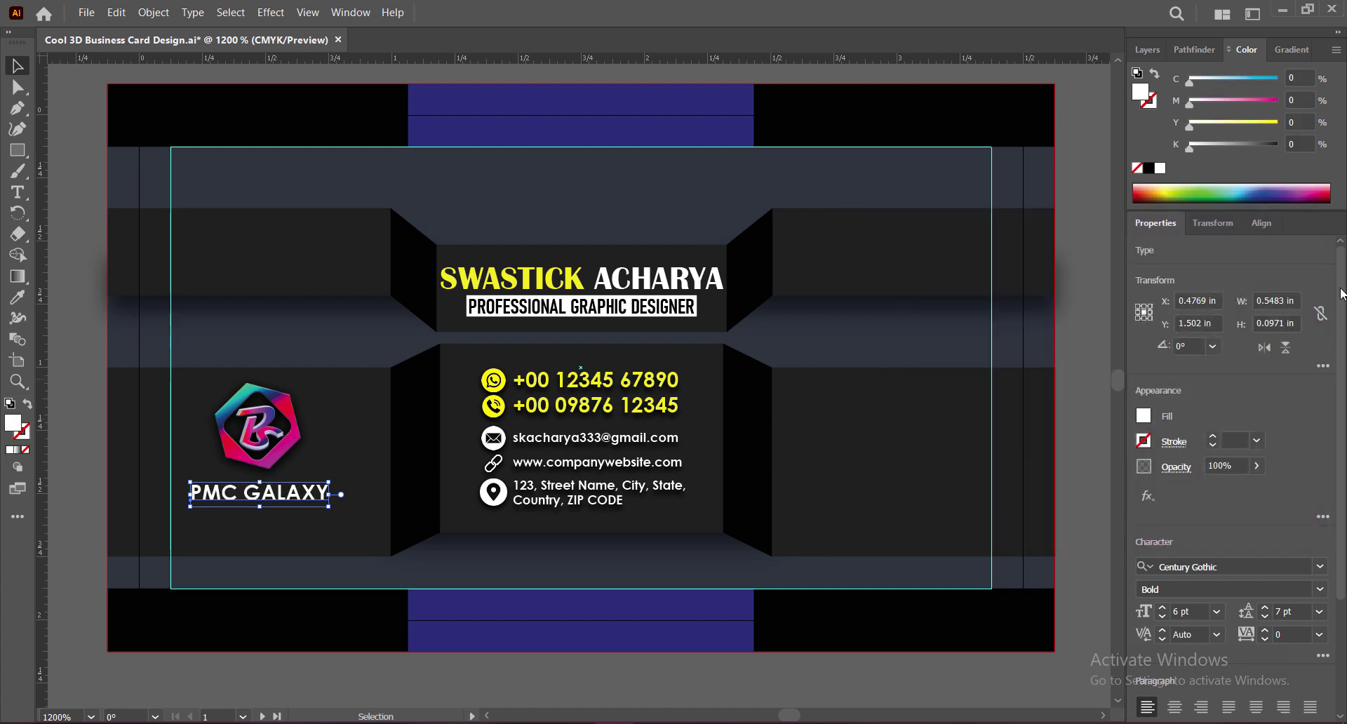
Set the PMC GALAXY text in the Impact font
{"action": "scroll", "coordinate": [1291, 491], "scroll_direction": "down", "scroll_amount": 3}
{"action": "left_click", "coordinate": [1319, 412]}
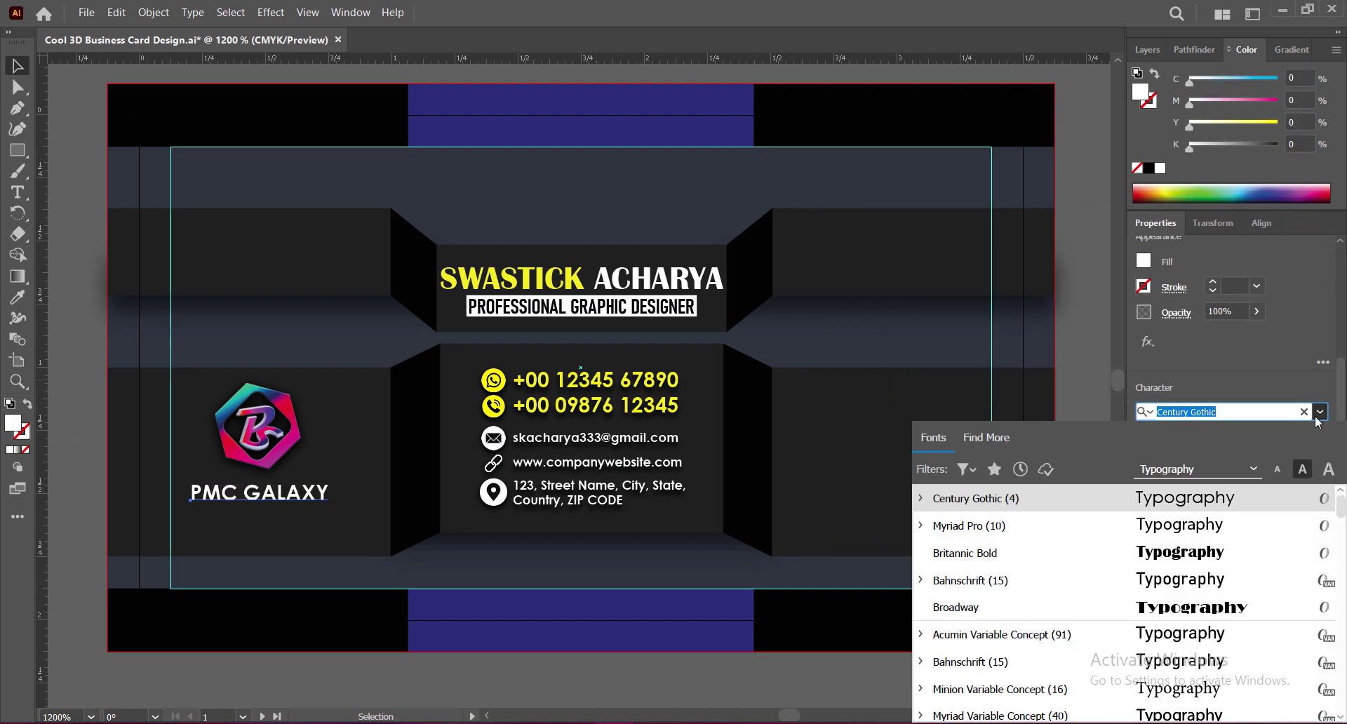
{"action": "scroll", "coordinate": [1192, 582], "scroll_direction": "down", "scroll_amount": 2}
{"action": "scroll", "coordinate": [1221, 586], "scroll_direction": "down", "scroll_amount": 5}
{"action": "scroll", "coordinate": [1235, 587], "scroll_direction": "down", "scroll_amount": 1}
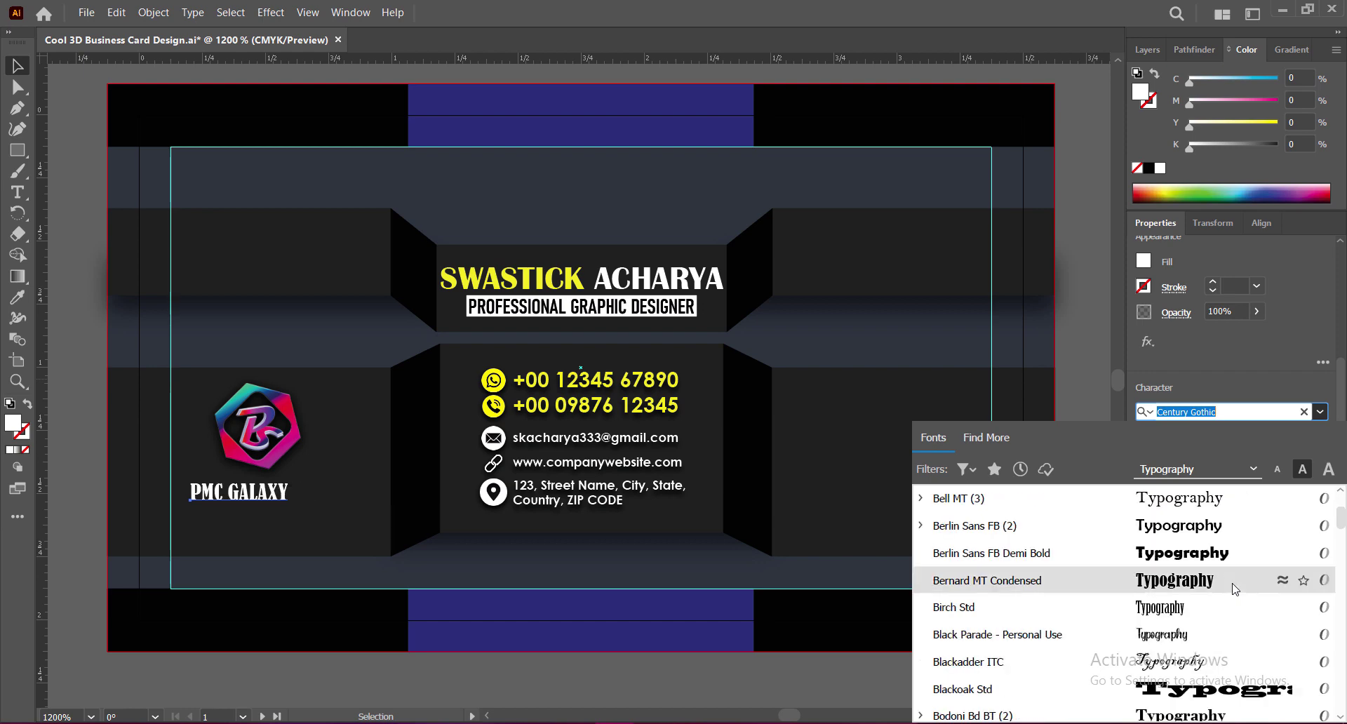
{"action": "scroll", "coordinate": [1235, 588], "scroll_direction": "down", "scroll_amount": 5}
{"action": "scroll", "coordinate": [1235, 587], "scroll_direction": "down", "scroll_amount": 5}
{"action": "scroll", "coordinate": [1235, 587], "scroll_direction": "down", "scroll_amount": 5}
{"action": "scroll", "coordinate": [1235, 588], "scroll_direction": "down", "scroll_amount": 2}
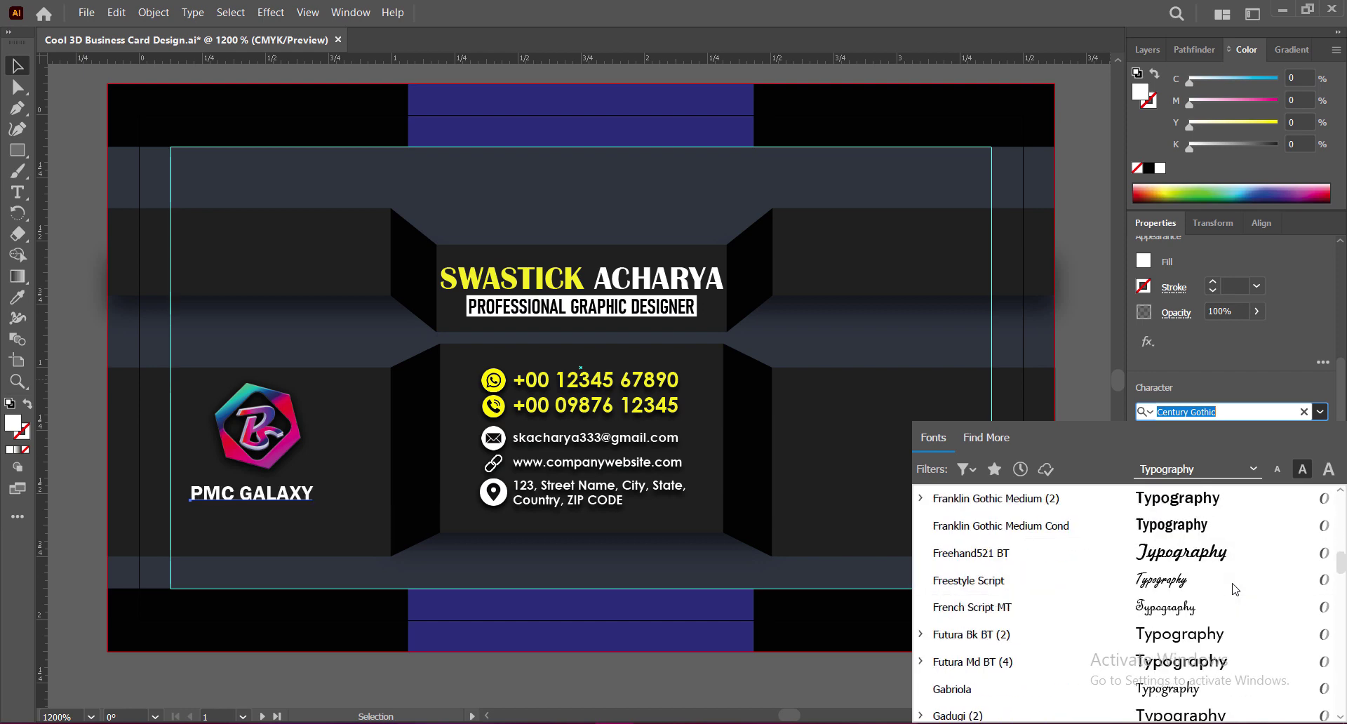
{"action": "scroll", "coordinate": [1235, 588], "scroll_direction": "down", "scroll_amount": 5}
{"action": "scroll", "coordinate": [1235, 588], "scroll_direction": "down", "scroll_amount": 5}
{"action": "scroll", "coordinate": [1235, 588], "scroll_direction": "down", "scroll_amount": 4}
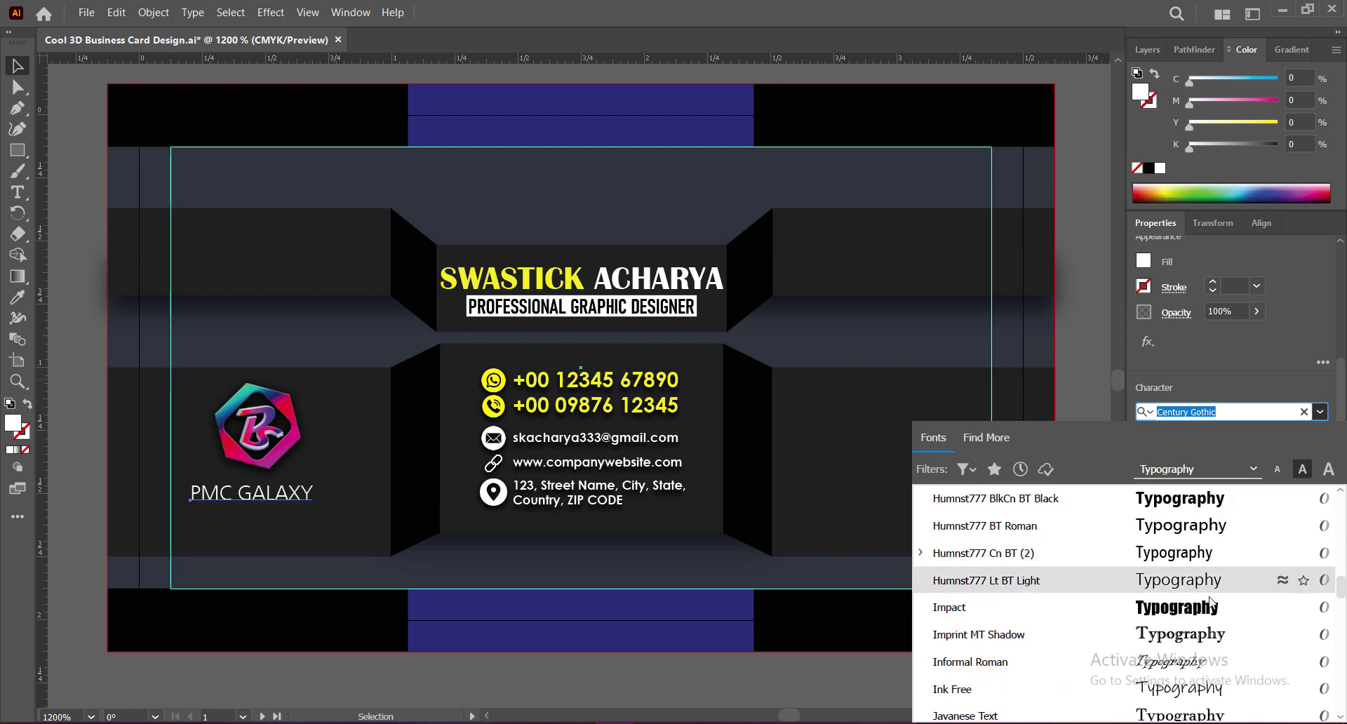
{"action": "left_click", "coordinate": [1209, 607]}
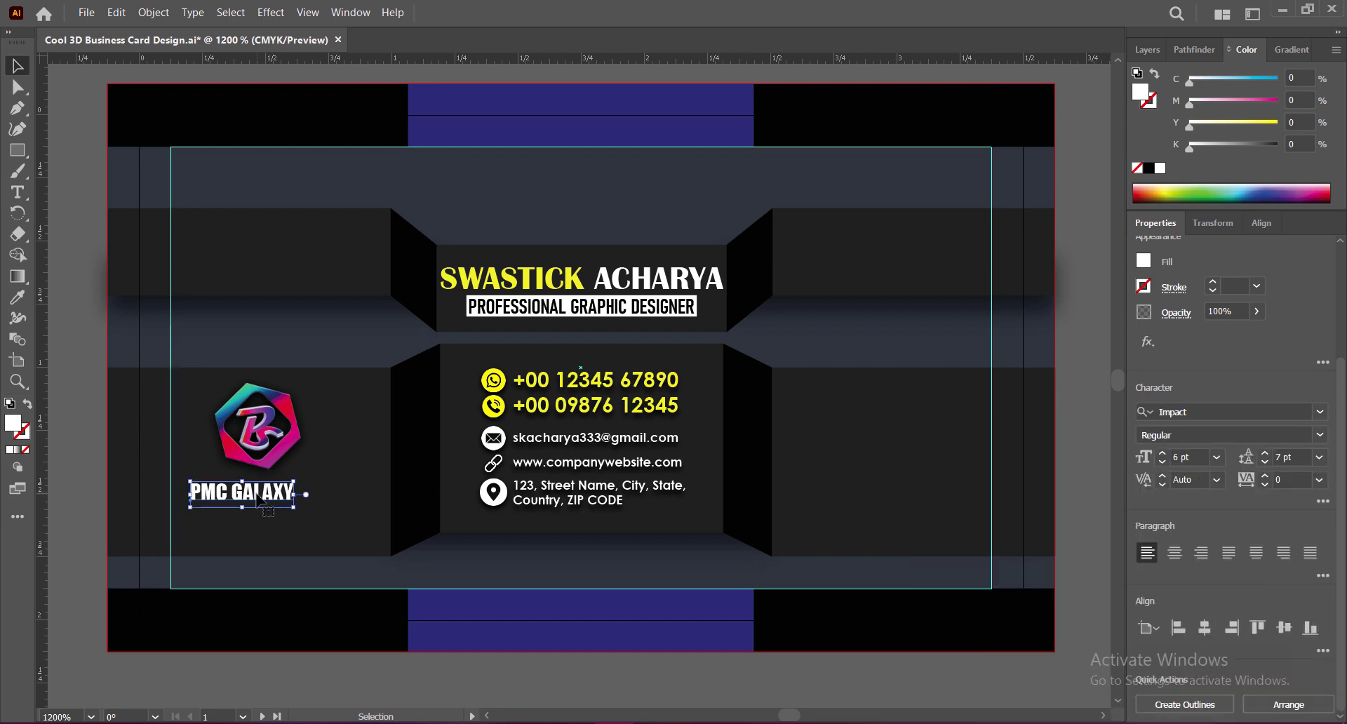
Set tracking to 75 and shift the text slightly right and up
{"action": "left_click", "coordinate": [1319, 480]}
{"action": "left_click", "coordinate": [1291, 423]}
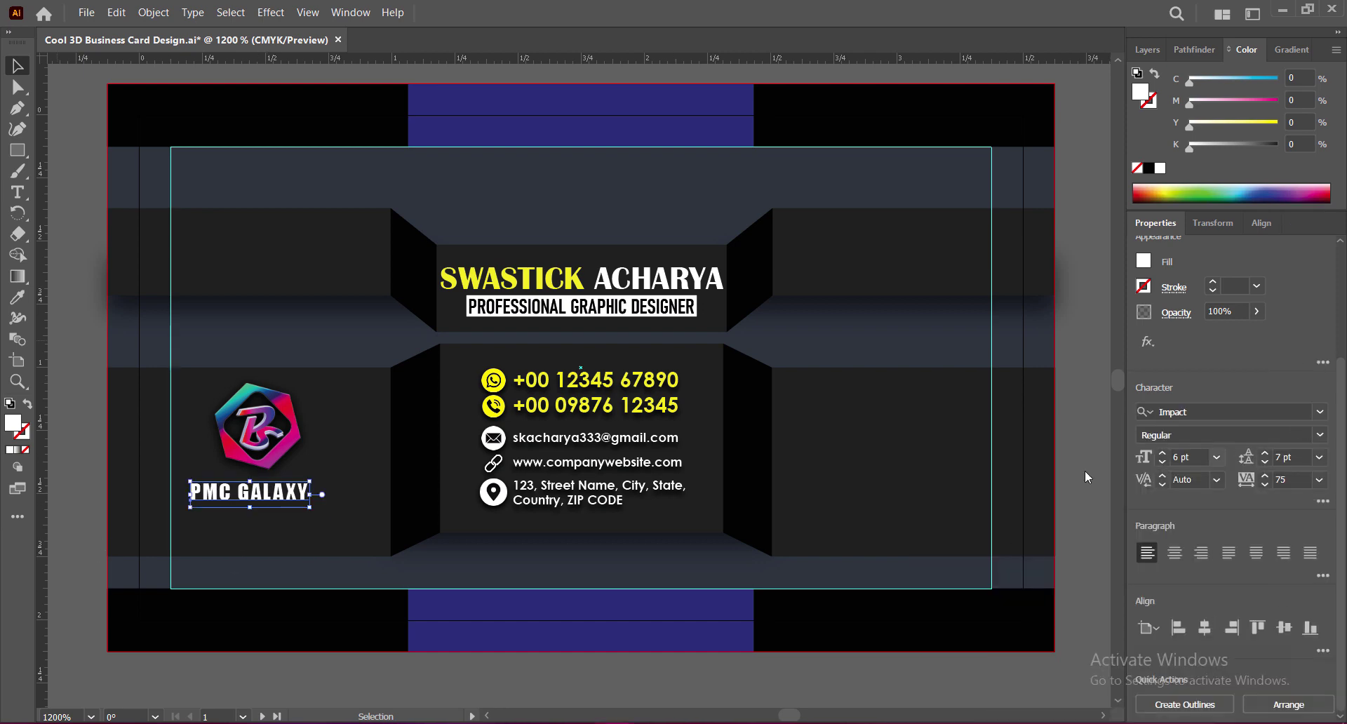
{"action": "left_click_drag", "start_coordinate": [292, 495], "coordinate": [305, 497]}
{"action": "key", "text": "Up"}
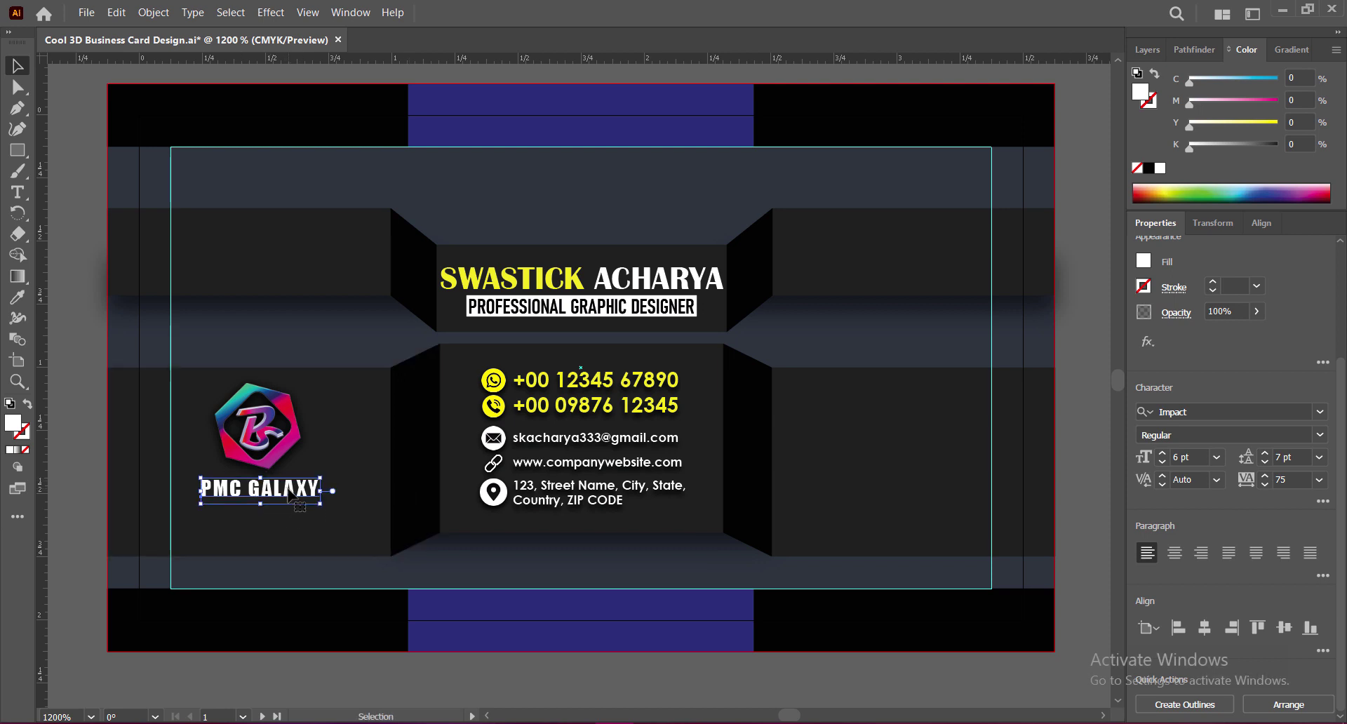
Colour the word GALAXY yellow using a pasted hex value
{"action": "double_click", "coordinate": [291, 496]}
{"action": "left_click_drag", "start_coordinate": [248, 489], "coordinate": [320, 489]}
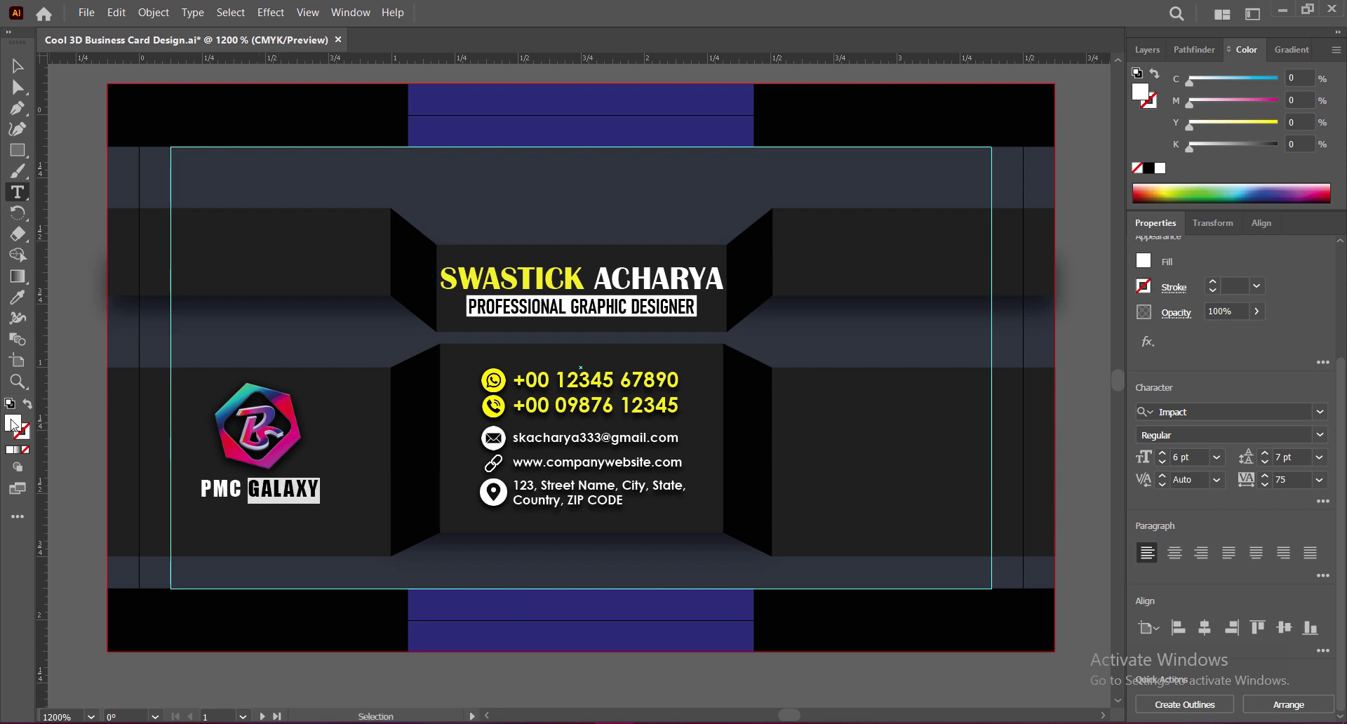
{"action": "double_click", "coordinate": [13, 423]}
{"action": "type", "text": "D8D319"}
{"action": "key", "text": "Return"}
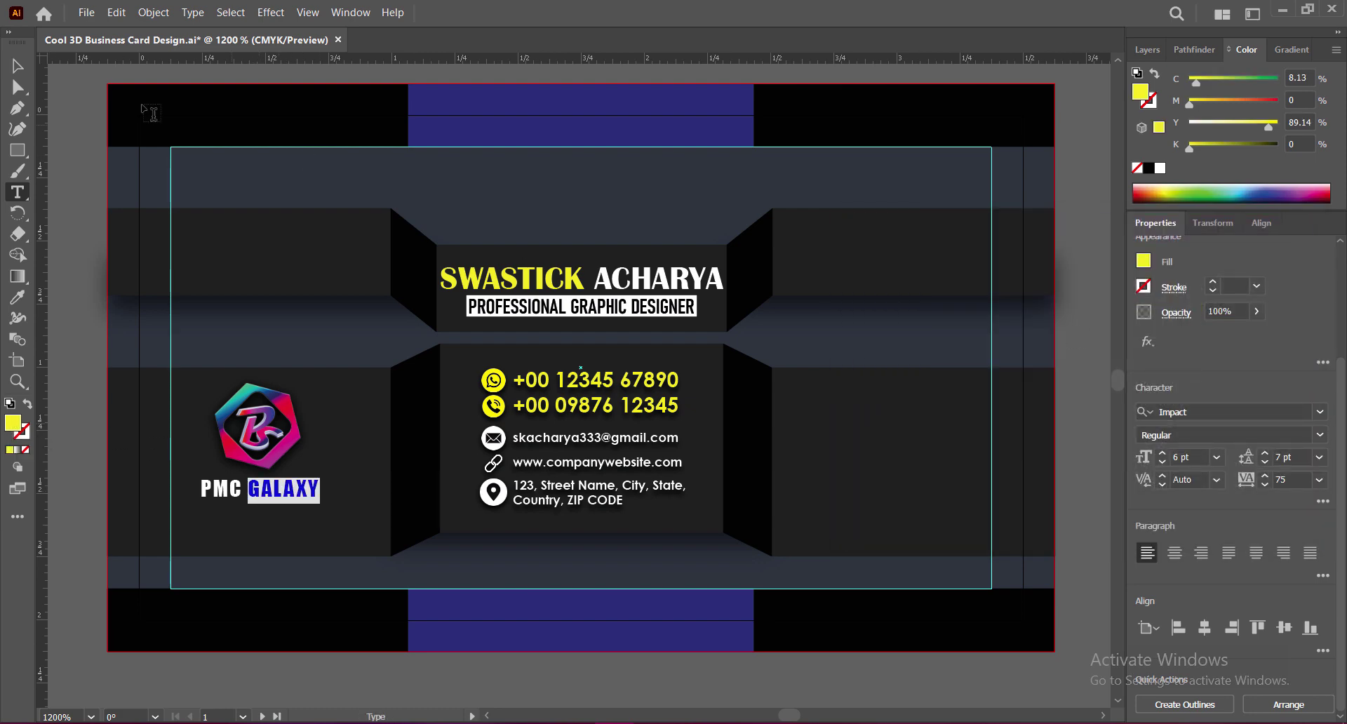
{"action": "left_click", "coordinate": [15, 67]}
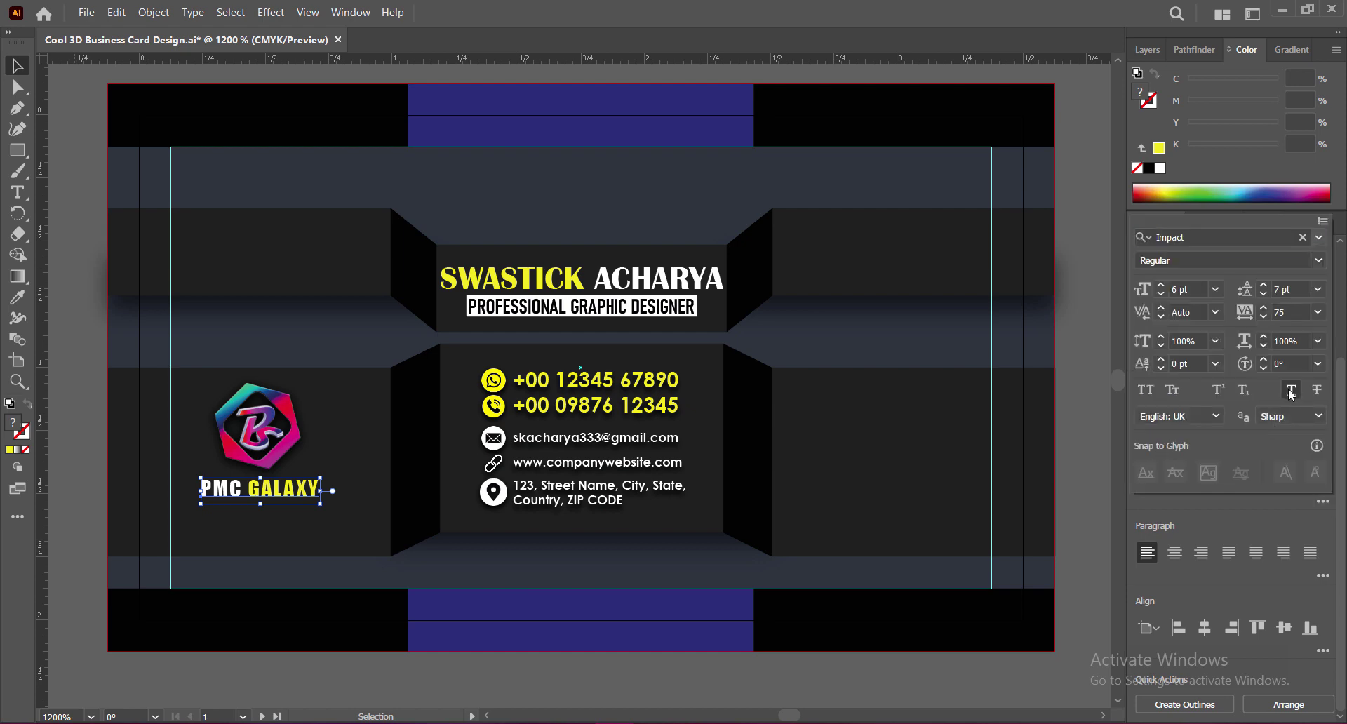
Underline PMC GALAXY, give it a drop shadow, then select it with the B logo
{"action": "left_click", "coordinate": [1078, 535]}
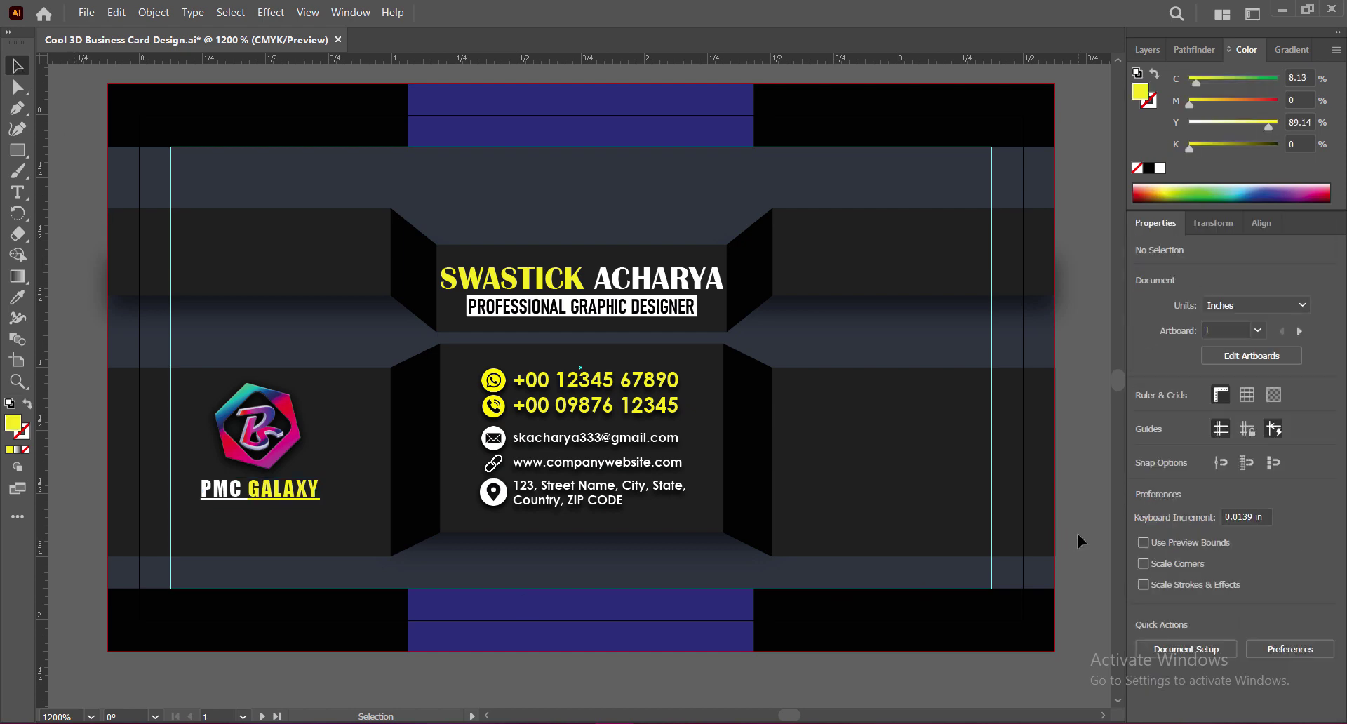
{"action": "left_click", "coordinate": [259, 489]}
{"action": "left_click", "coordinate": [271, 12]}
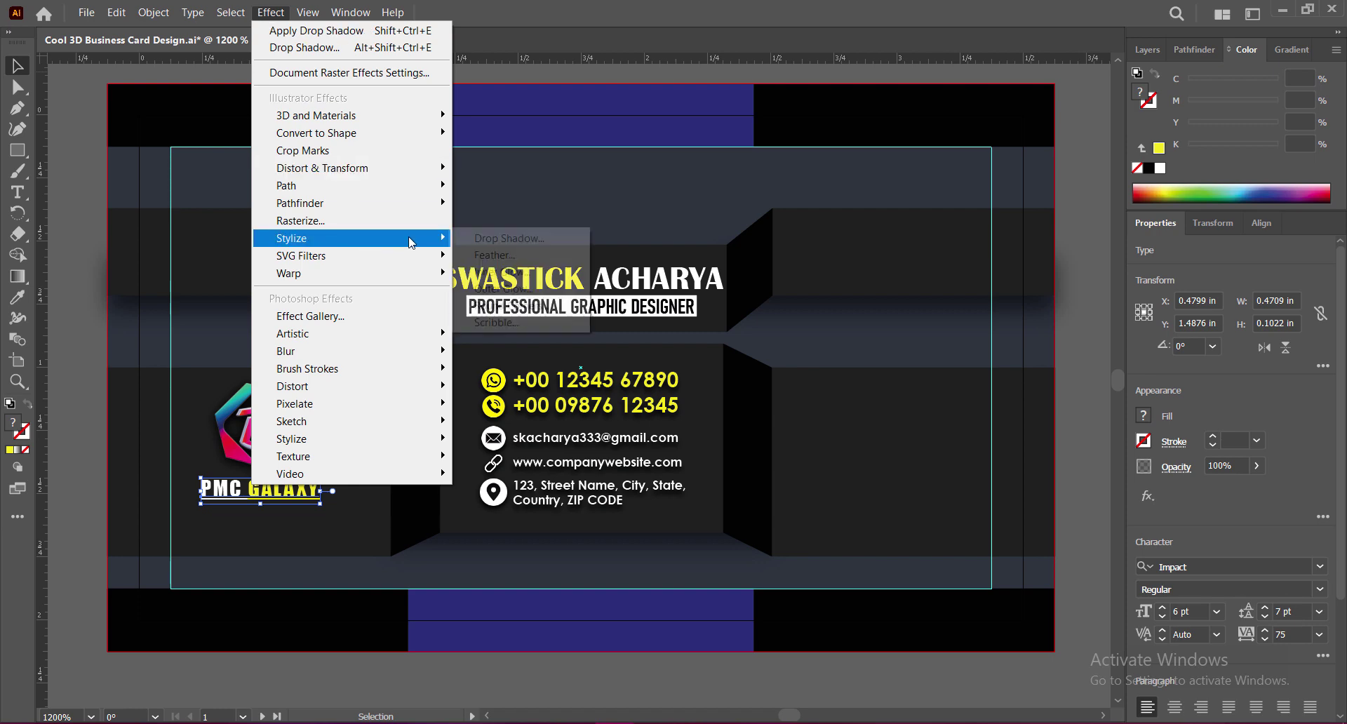
{"action": "left_click", "coordinate": [507, 238]}
{"action": "left_click", "coordinate": [977, 322]}
{"action": "left_click", "coordinate": [1079, 384]}
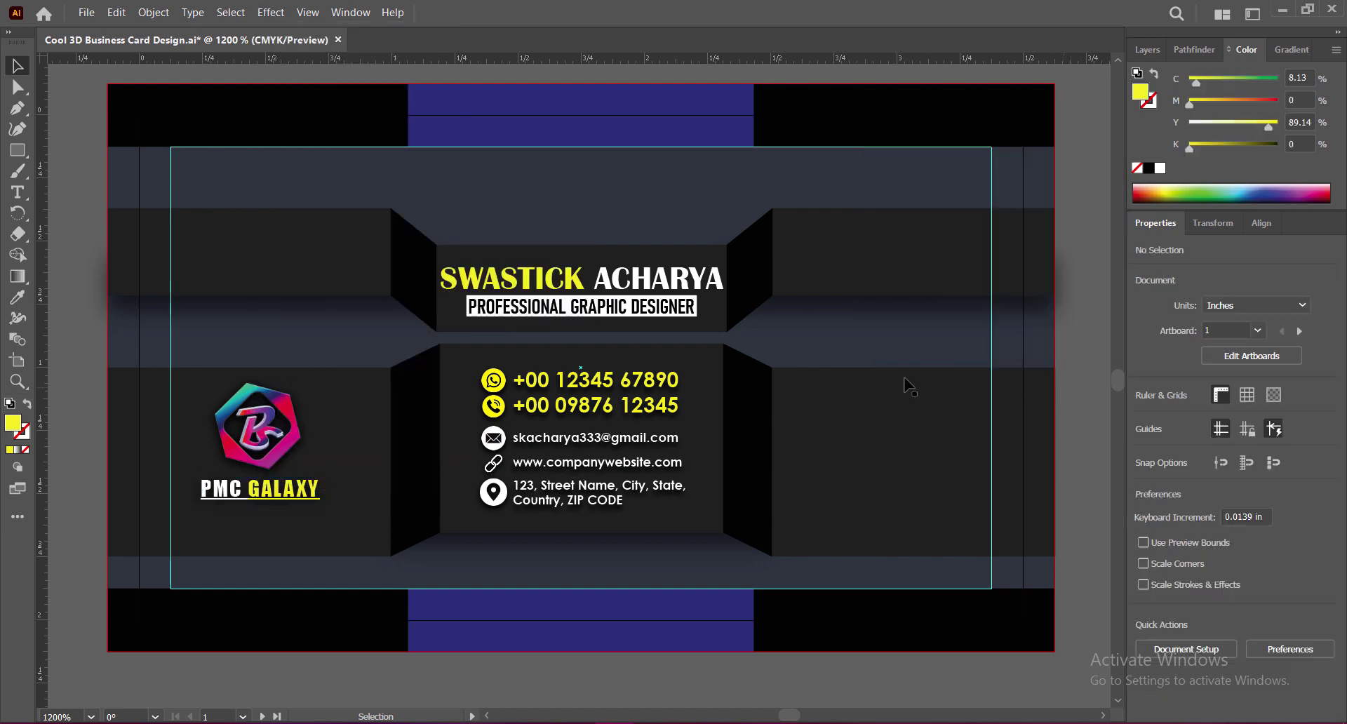
{"action": "left_click", "coordinate": [284, 435]}
{"action": "left_click", "coordinate": [305, 492], "text": "shift"}
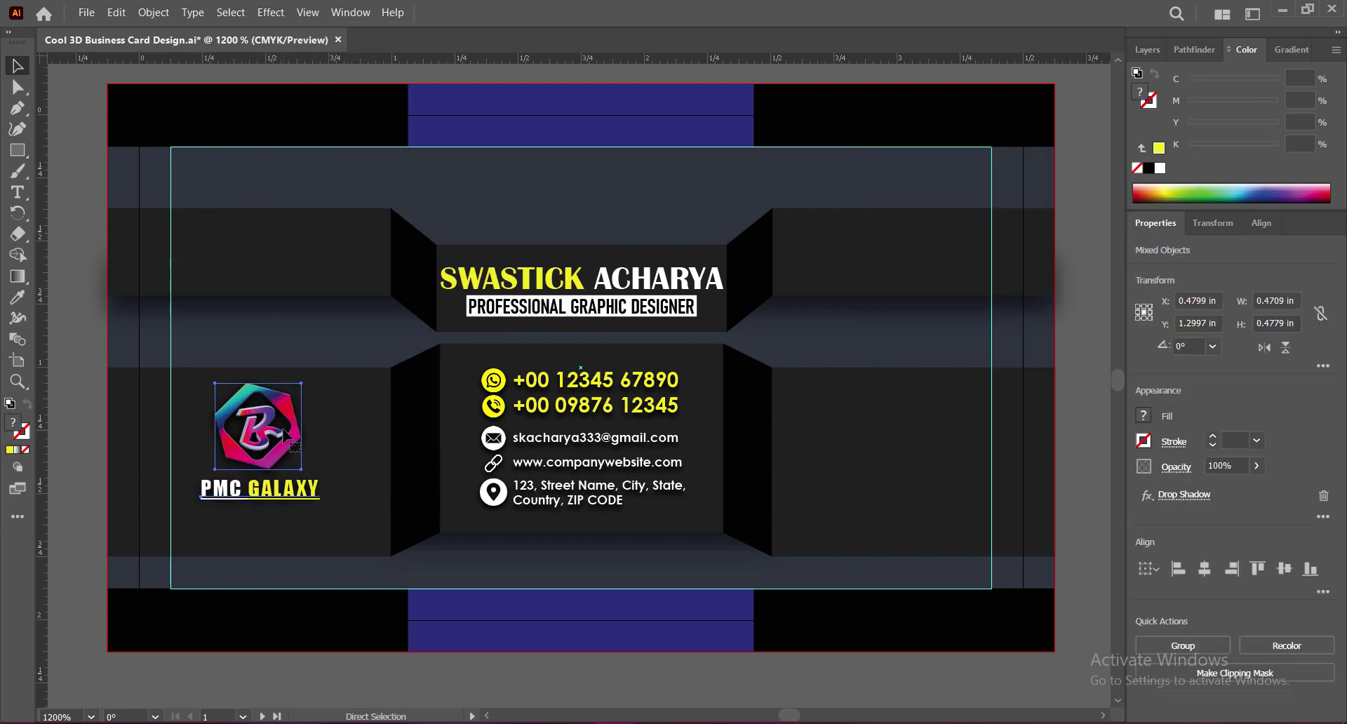
Group the B logo with PMC GALAXY and move the group slightly down and right
{"action": "key", "text": "ctrl+g"}
{"action": "mouse_move", "coordinate": [278, 410]}
{"action": "left_mouse_down"}
{"action": "mouse_move", "coordinate": [277, 425]}
{"action": "mouse_move", "coordinate": [291, 415]}
{"action": "left_mouse_up"}
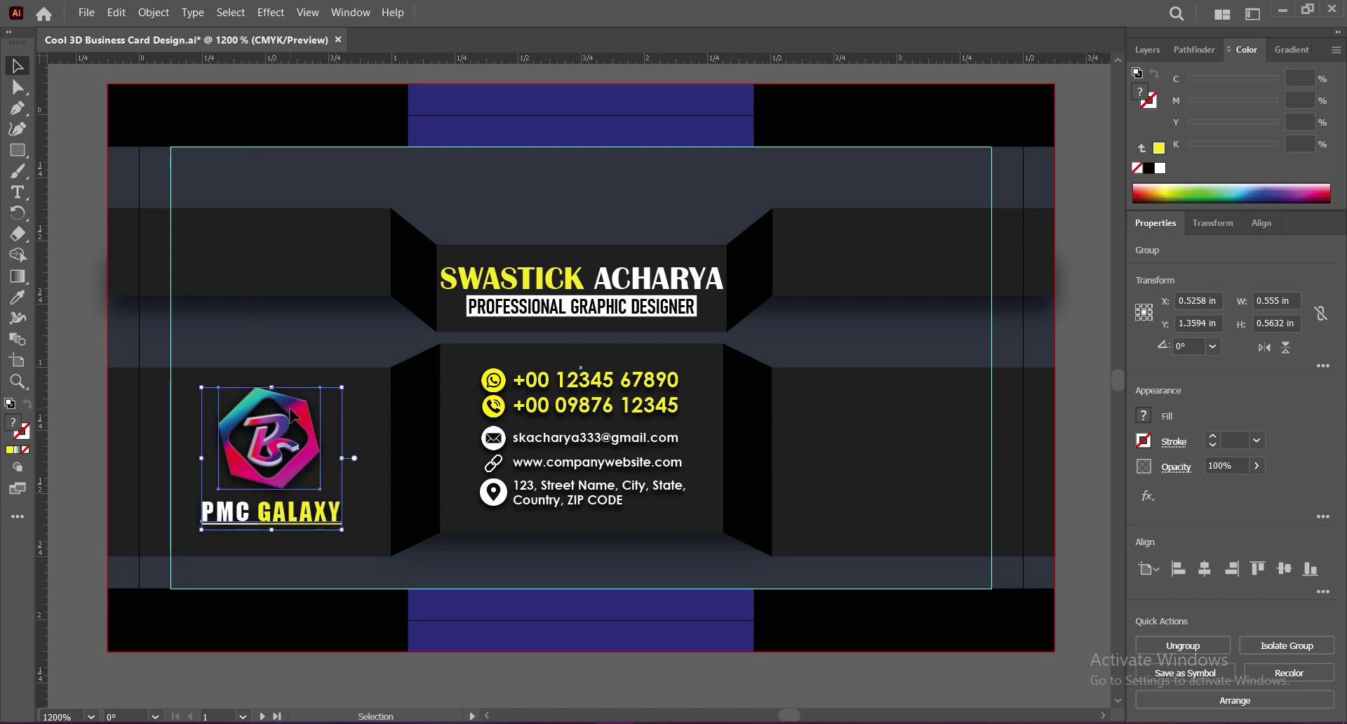
{"action": "key", "text": "Down"}
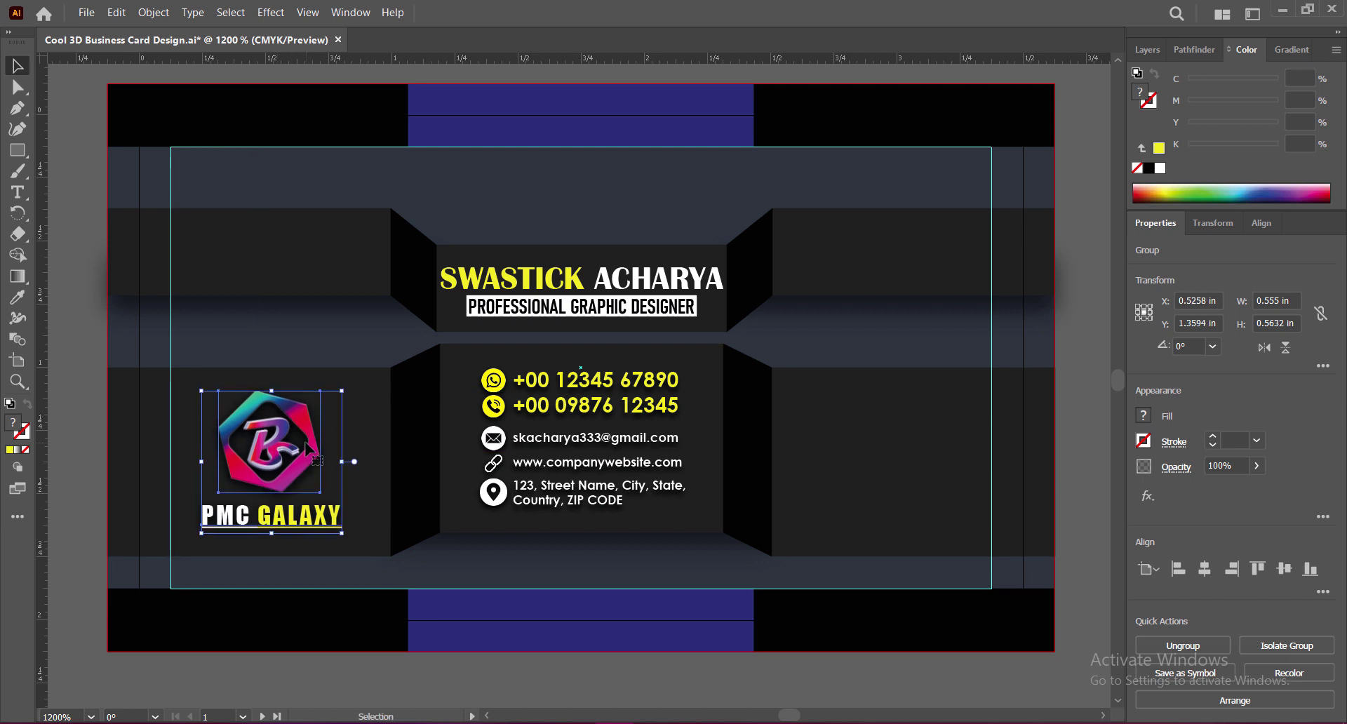
{"action": "key", "text": "Right"}
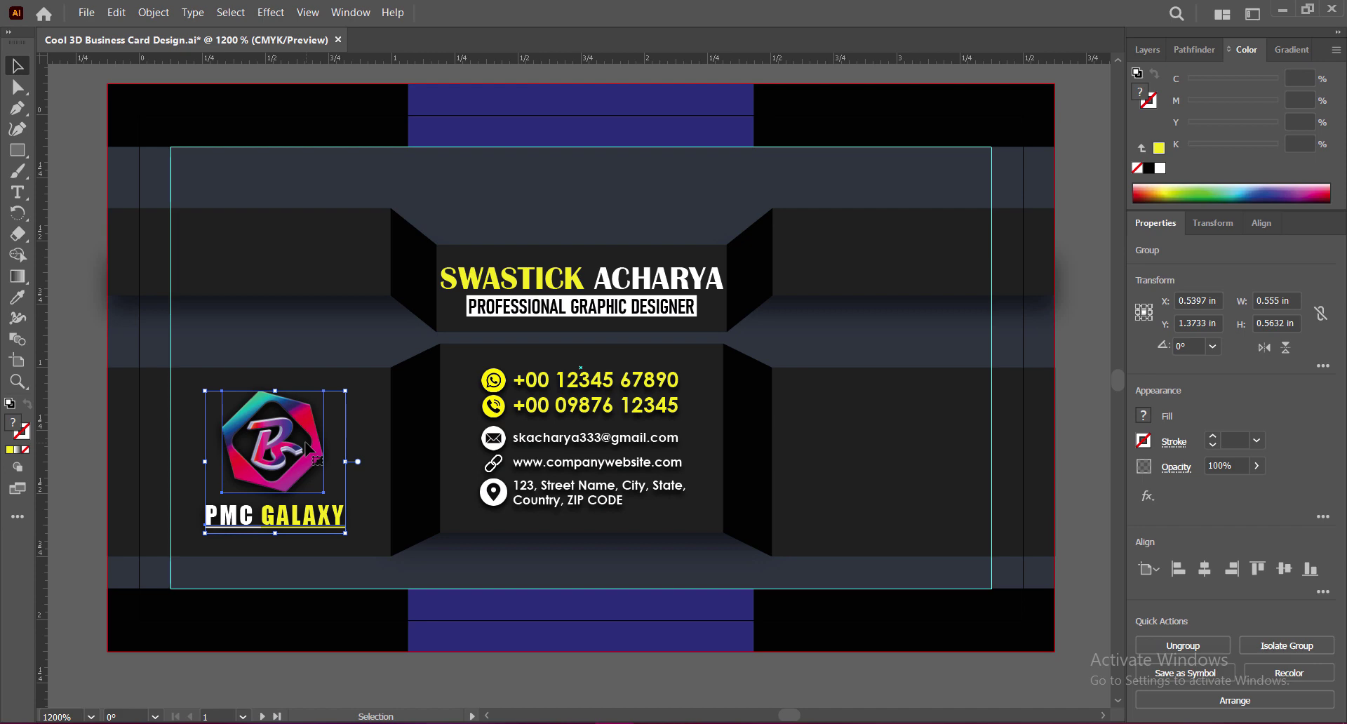
{"action": "left_click", "coordinate": [1079, 463]}
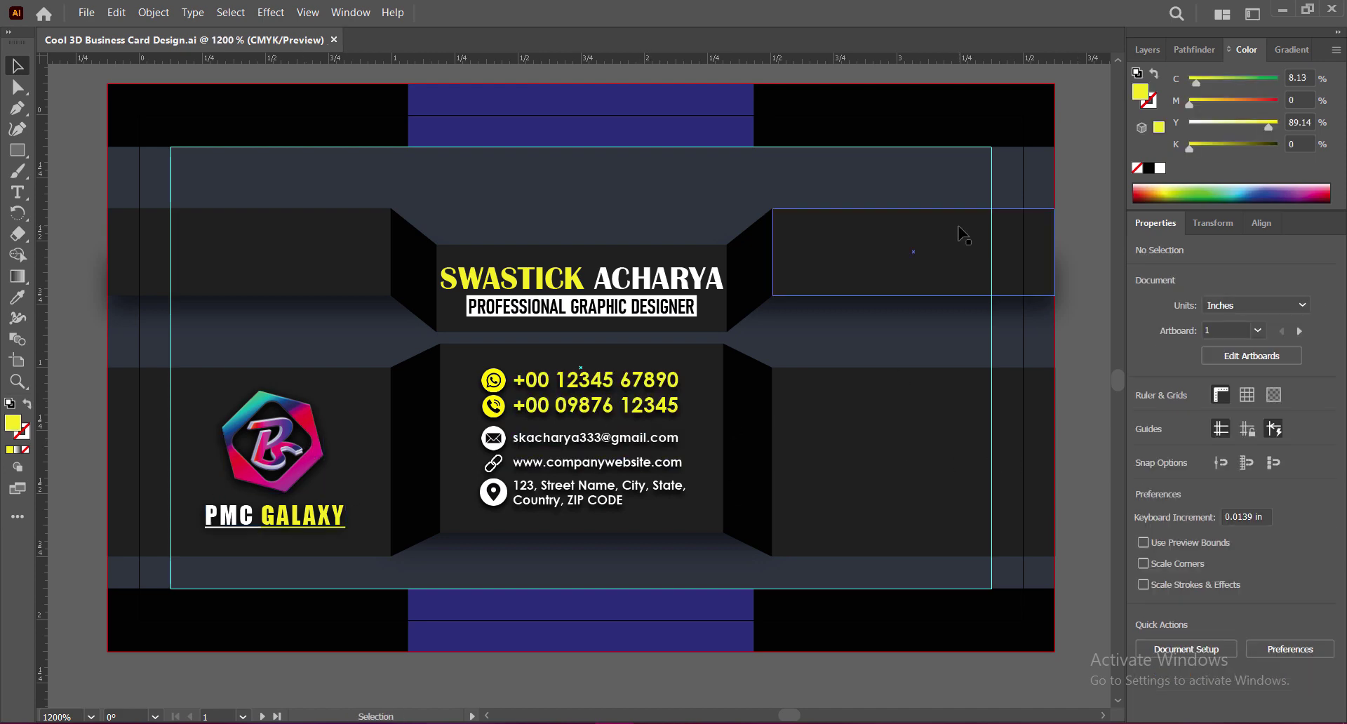
Paste the QR code, scale it to 50%, and place it on the card's right panel
{"action": "key", "text": "ctrl+v"}
{"action": "left_click_drag", "start_coordinate": [626, 488], "coordinate": [892, 449]}
{"action": "left_click_drag", "start_coordinate": [767, 349], "coordinate": [821, 453]}
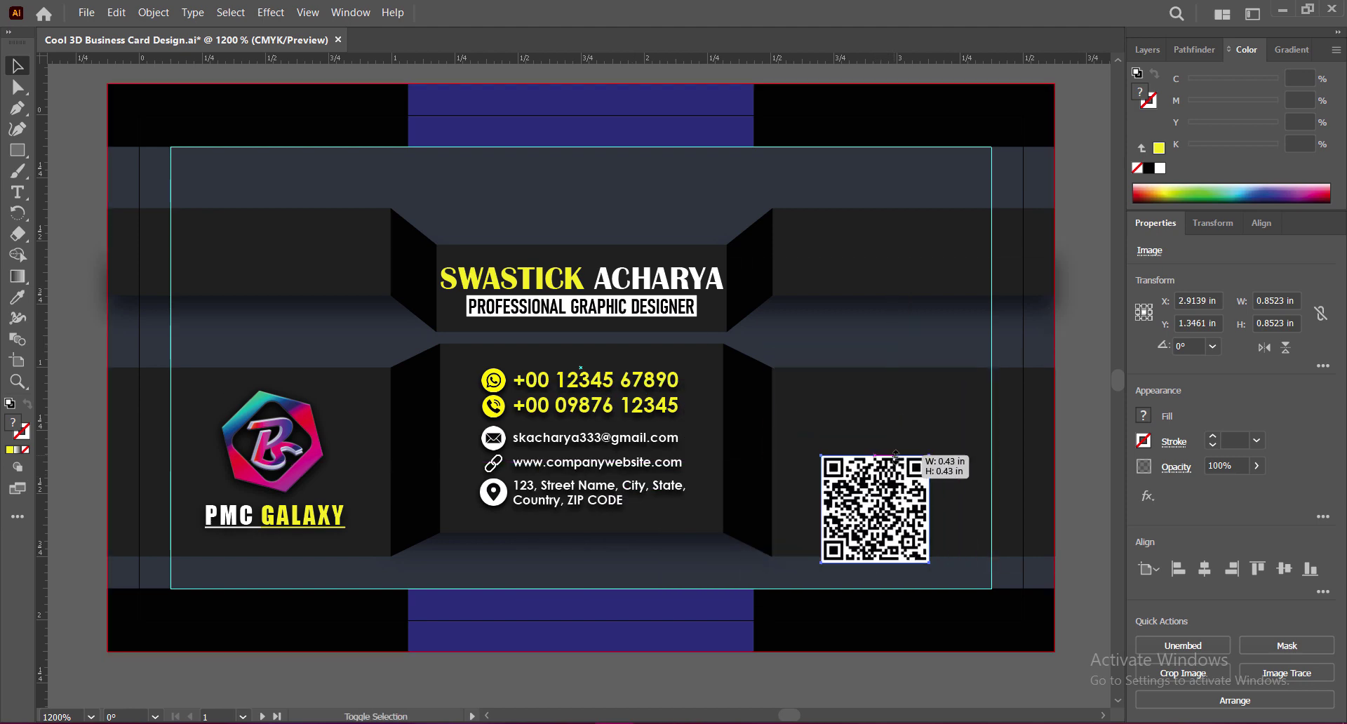
{"action": "left_click_drag", "start_coordinate": [884, 505], "coordinate": [905, 466]}
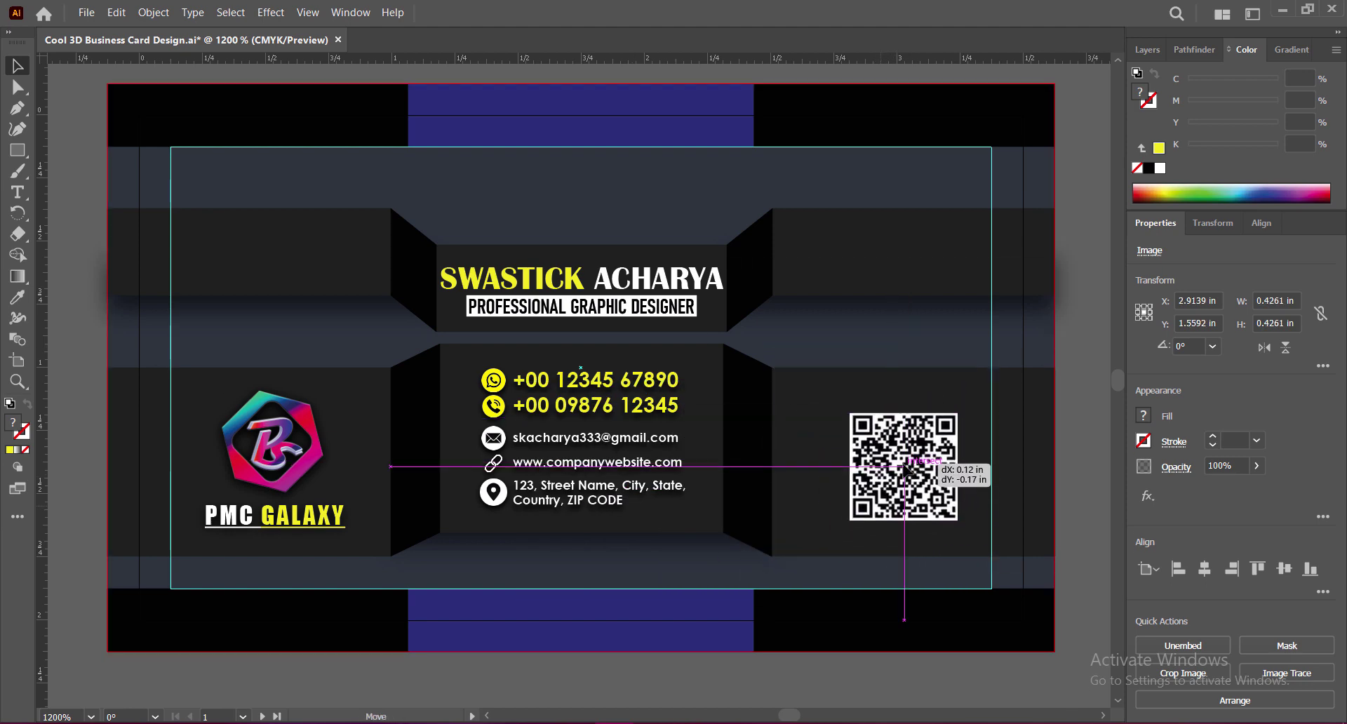
Fine-tune the QR code's position in the right panel and save the document
{"action": "mouse_move", "coordinate": [907, 468]}
{"action": "left_mouse_down"}
{"action": "mouse_move", "coordinate": [895, 474]}
{"action": "mouse_move", "coordinate": [907, 463]}
{"action": "left_mouse_up"}
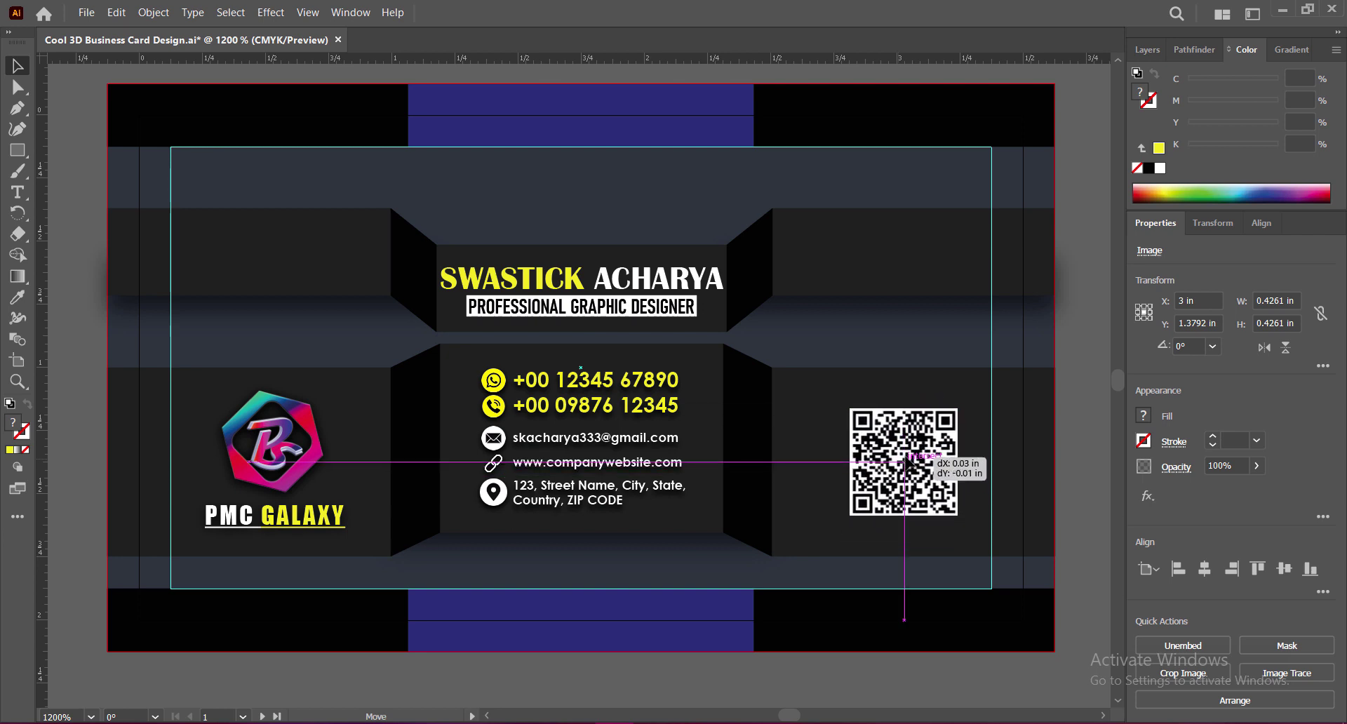
{"action": "key", "text": "ctrl+z"}
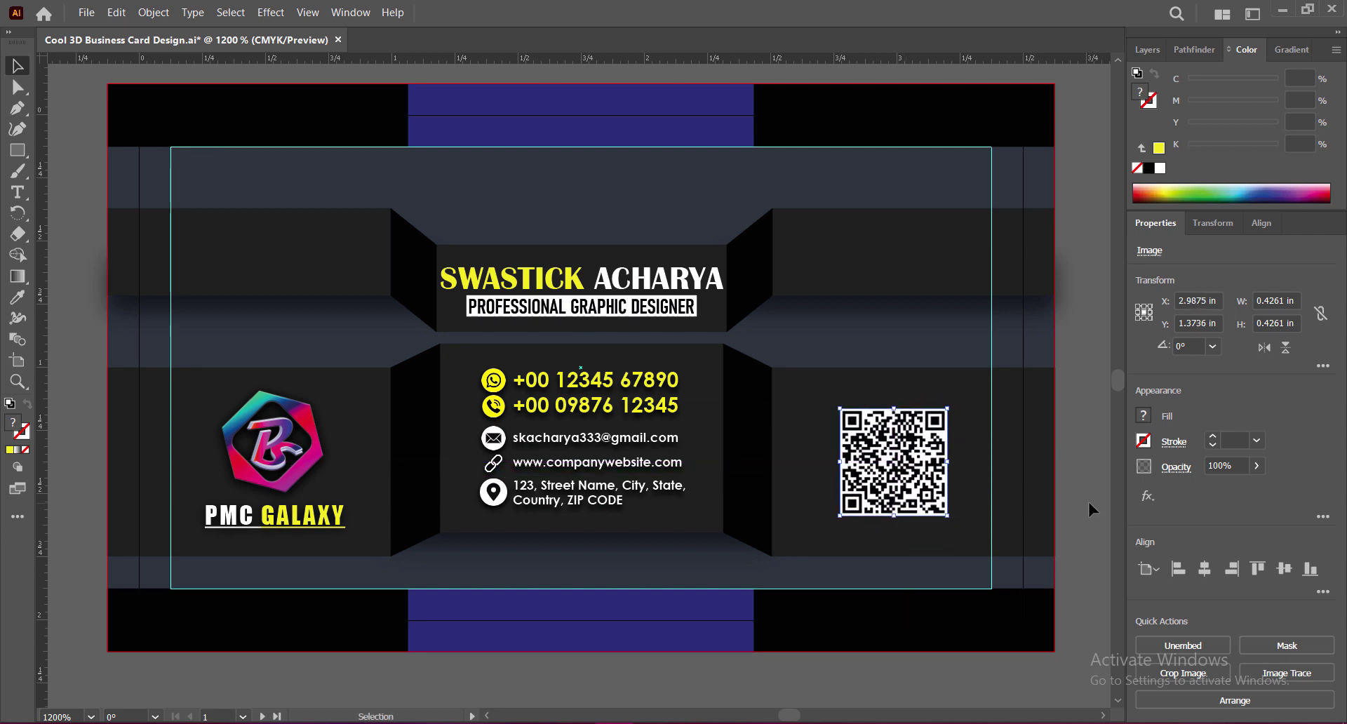
{"action": "key", "text": "Left"}
{"action": "key", "text": "Left"}
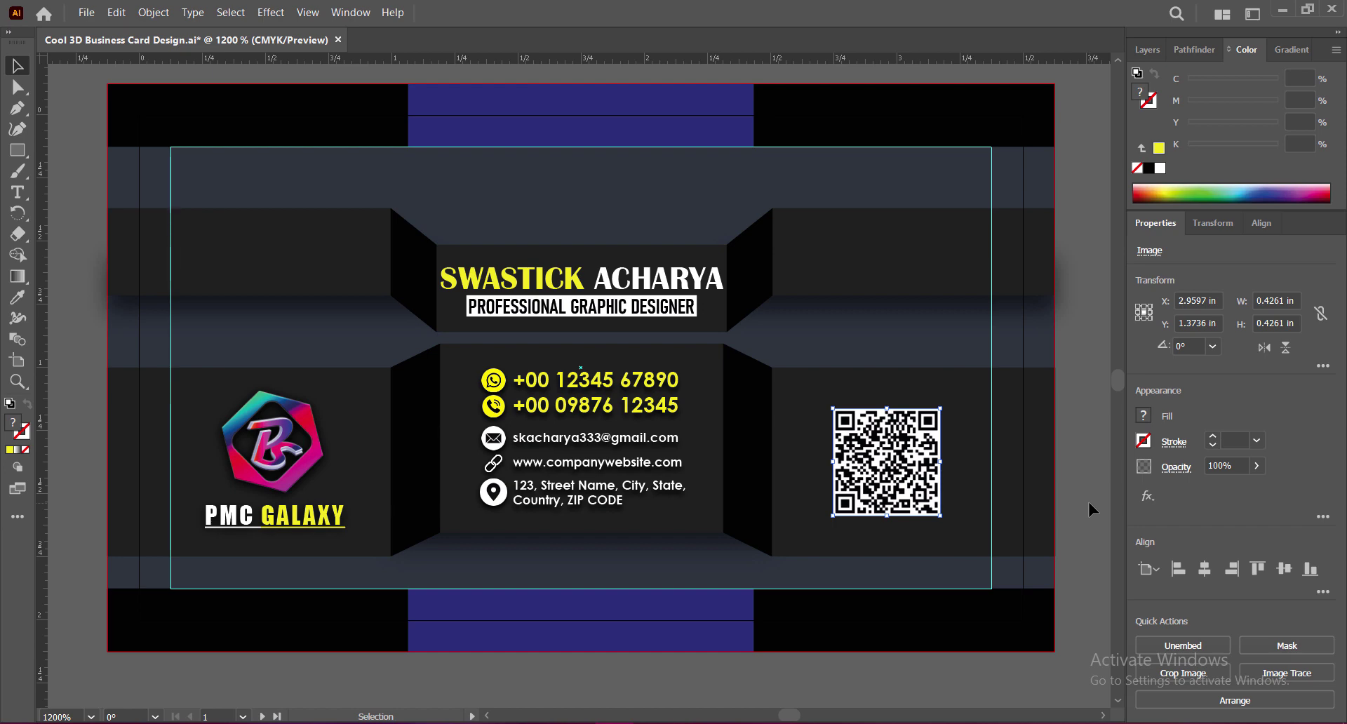
{"action": "key", "text": "Right"}
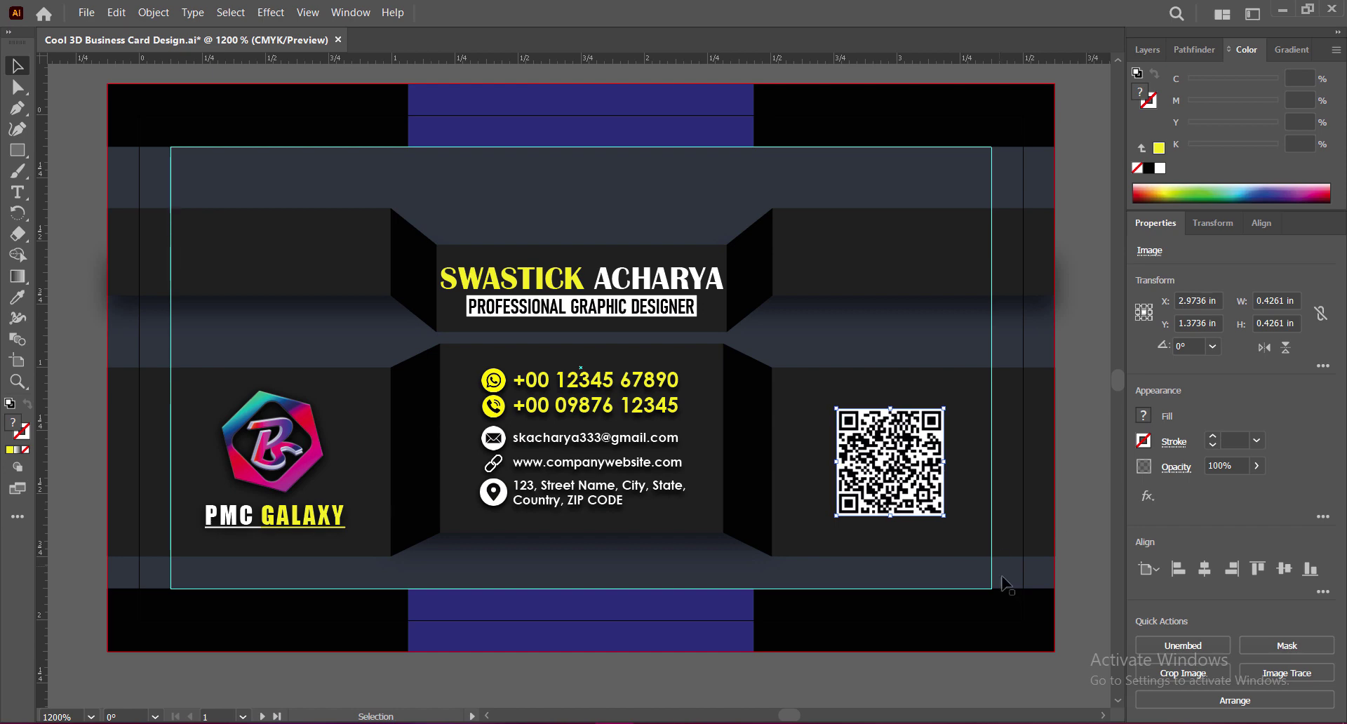
{"action": "left_click", "coordinate": [1072, 607]}
{"action": "key", "text": "ctrl+s"}
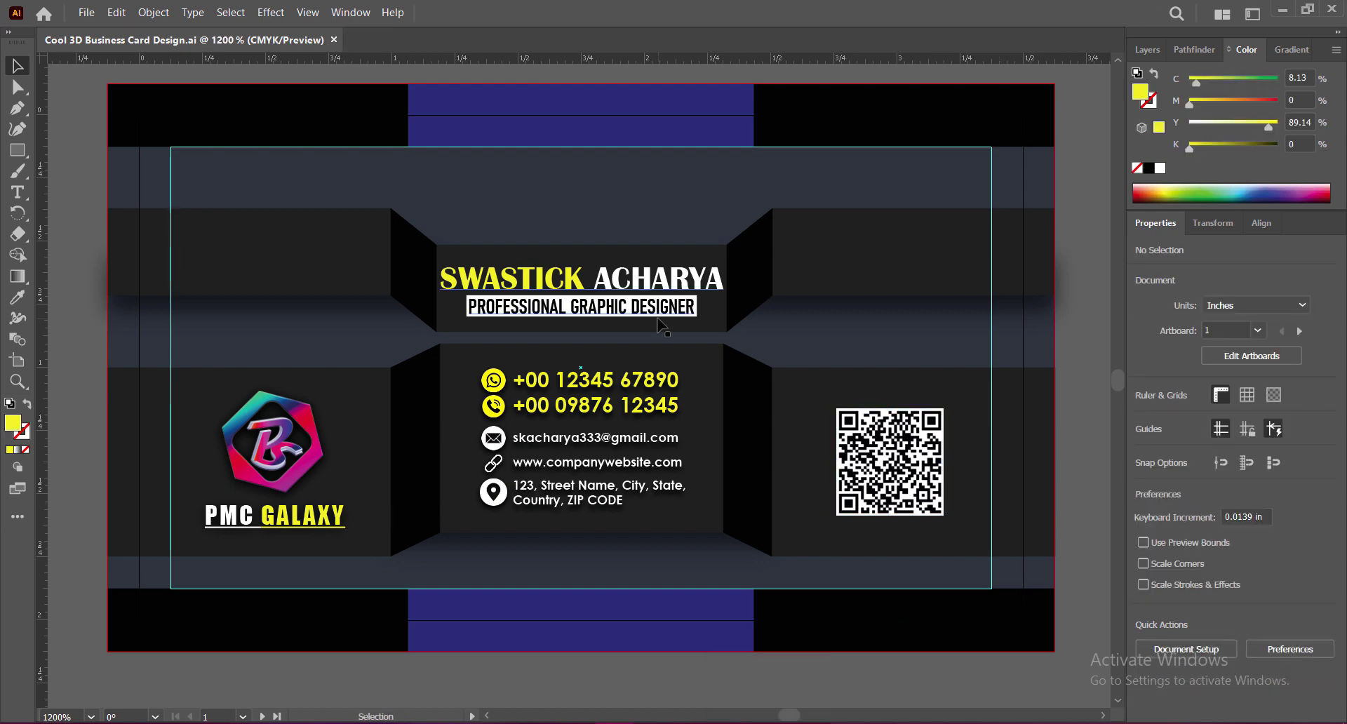
Select all contact icons and texts: both phones, email, website and address
{"action": "scroll", "coordinate": [554, 306], "scroll_direction": "down", "scroll_amount": 1}
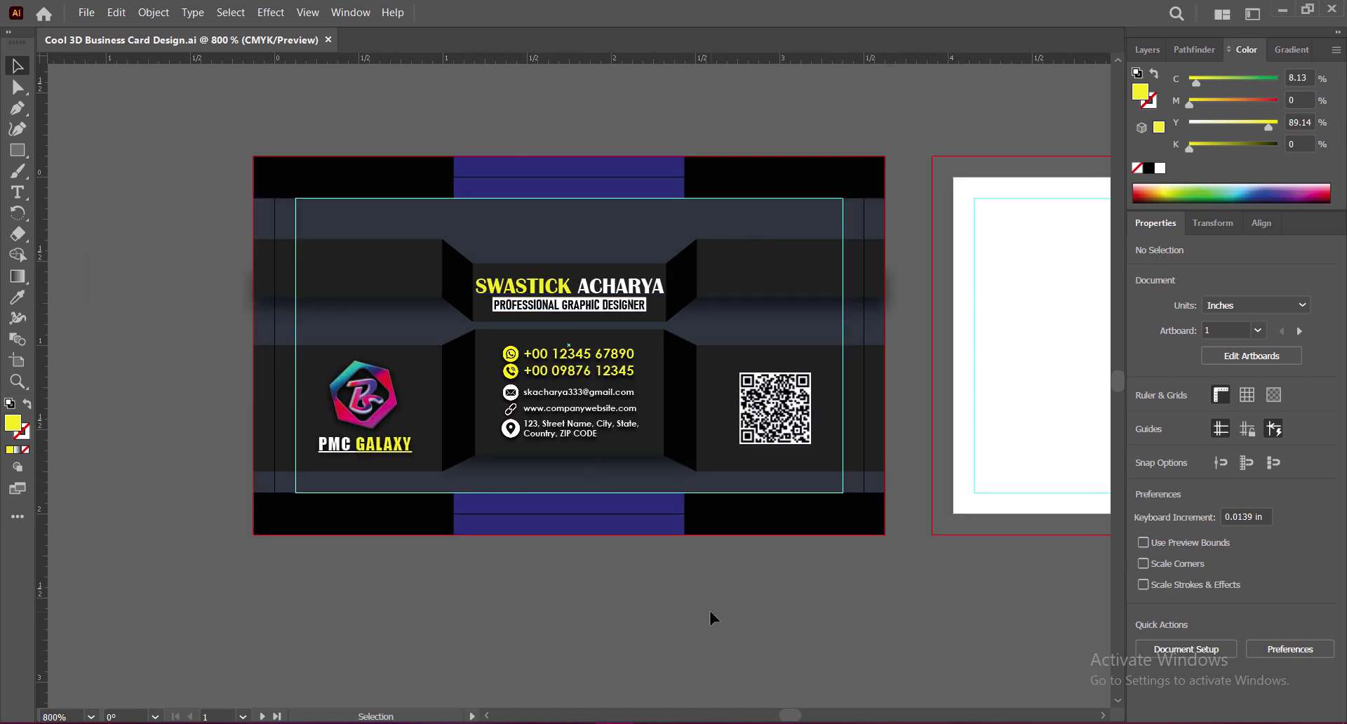
{"action": "mouse_move", "coordinate": [710, 614]}
{"action": "left_mouse_down"}
{"action": "mouse_move", "coordinate": [605, 671]}
{"action": "mouse_move", "coordinate": [655, 643]}
{"action": "left_mouse_up"}
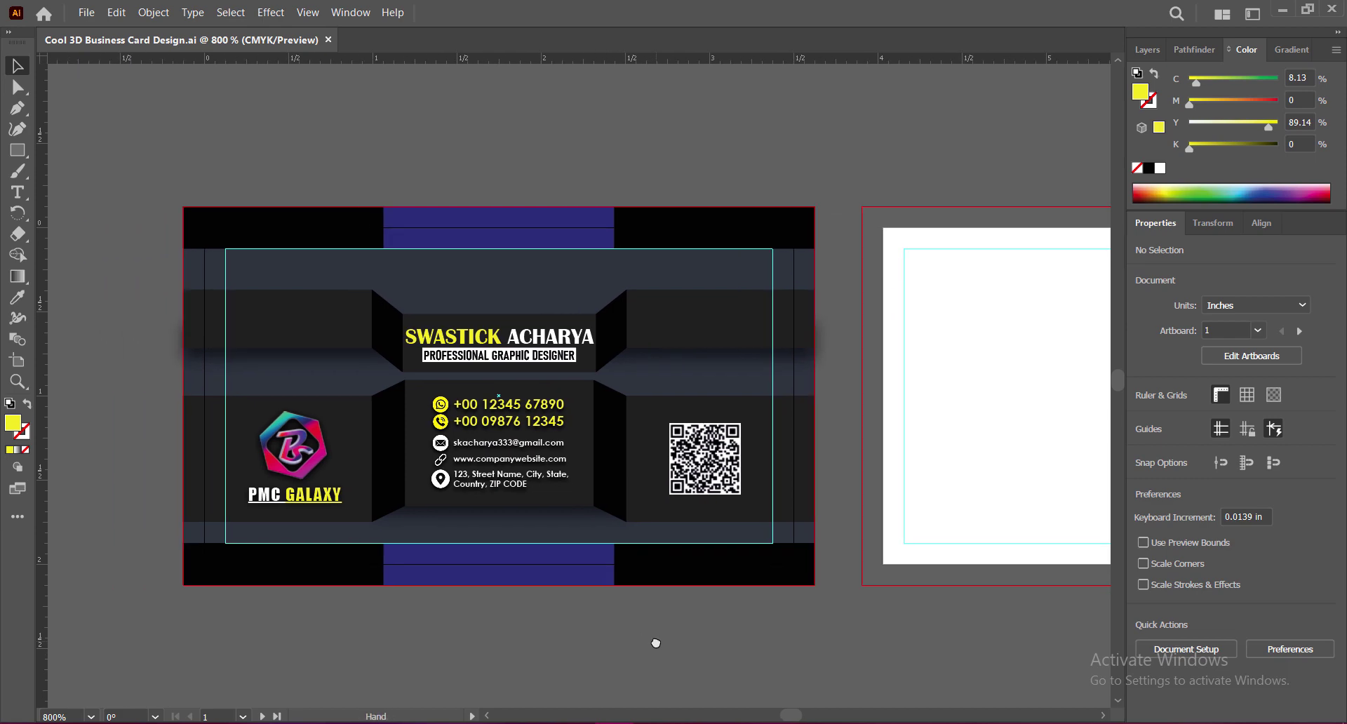
{"action": "scroll", "coordinate": [478, 443], "scroll_direction": "up", "scroll_amount": 1}
{"action": "left_click", "coordinate": [411, 383]}
{"action": "left_click", "coordinate": [411, 410], "text": "shift"}
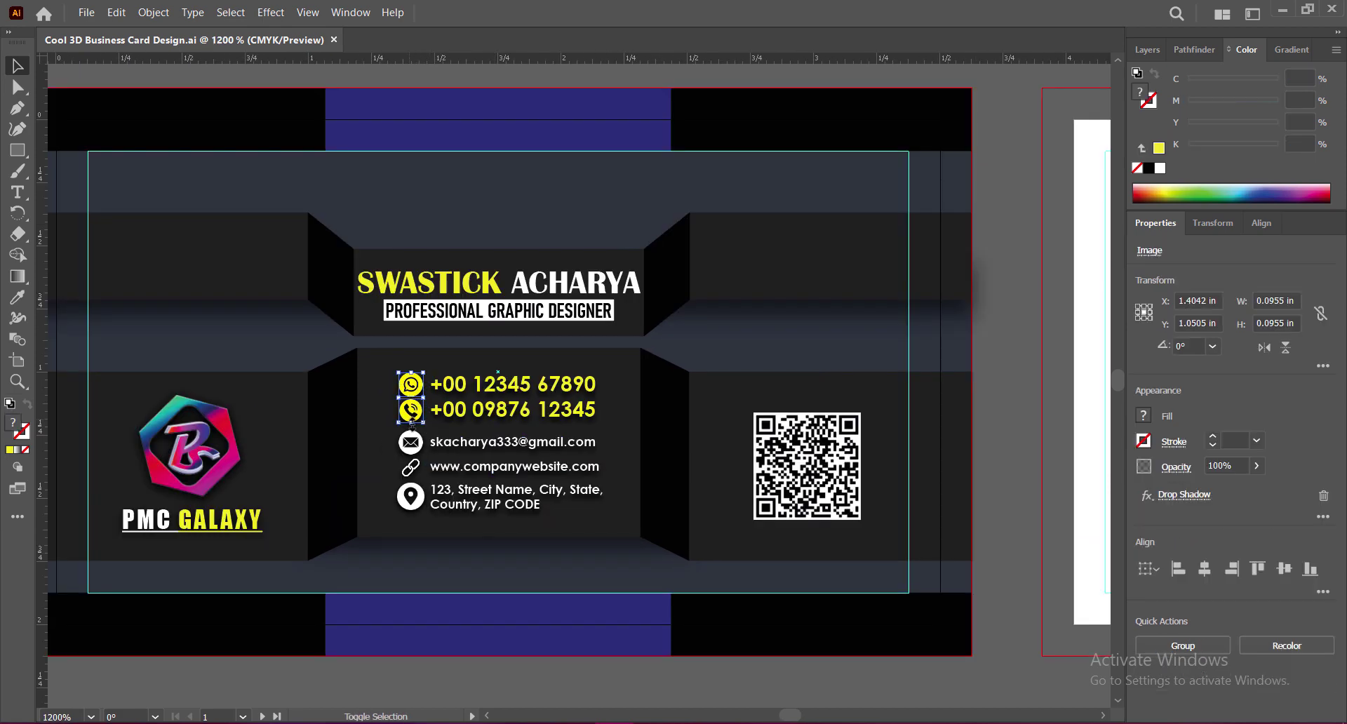
{"action": "left_click", "coordinate": [411, 442], "text": "shift"}
{"action": "left_click", "coordinate": [411, 467], "text": "shift"}
{"action": "left_click", "coordinate": [410, 496], "text": "shift"}
{"action": "left_click", "coordinate": [456, 490], "text": "shift"}
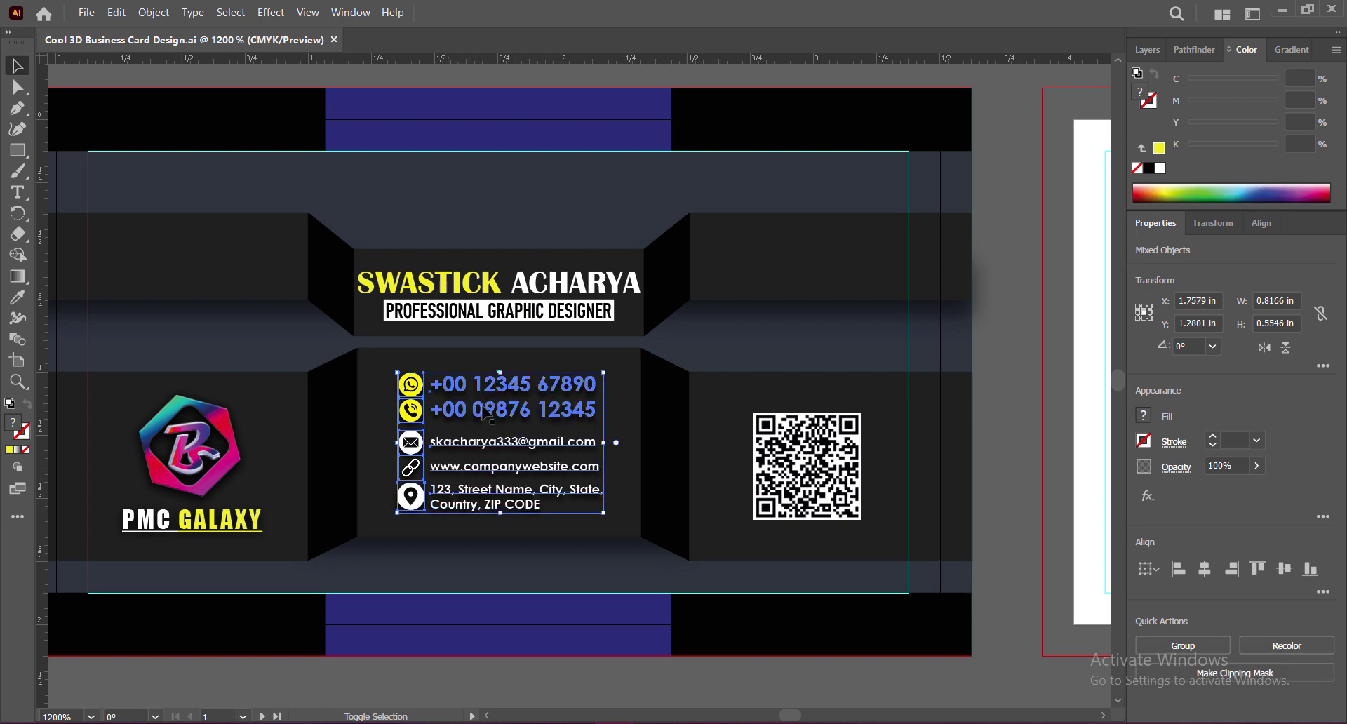
Enlarge the contact block slightly, keep it centred in its panel, and save
{"action": "left_click_drag", "start_coordinate": [500, 514], "coordinate": [500, 526]}
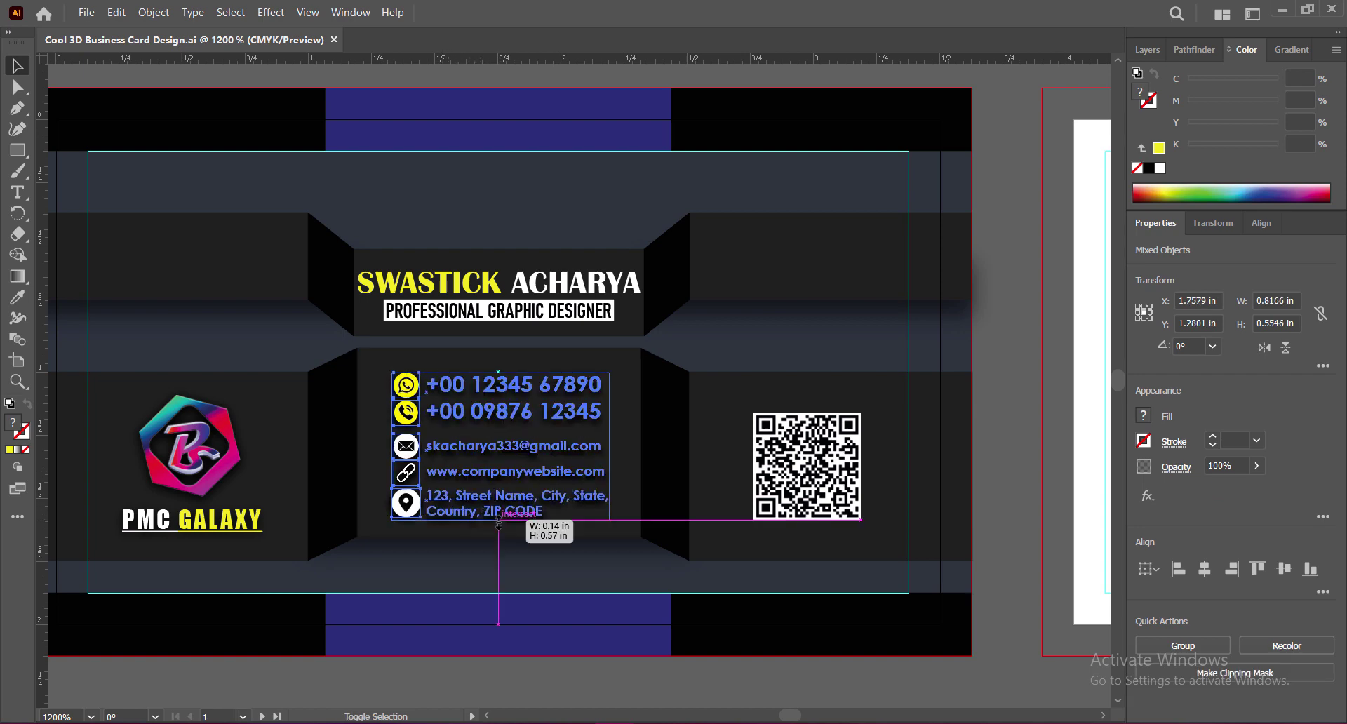
{"action": "key", "text": "Left"}
{"action": "key", "text": "Up"}
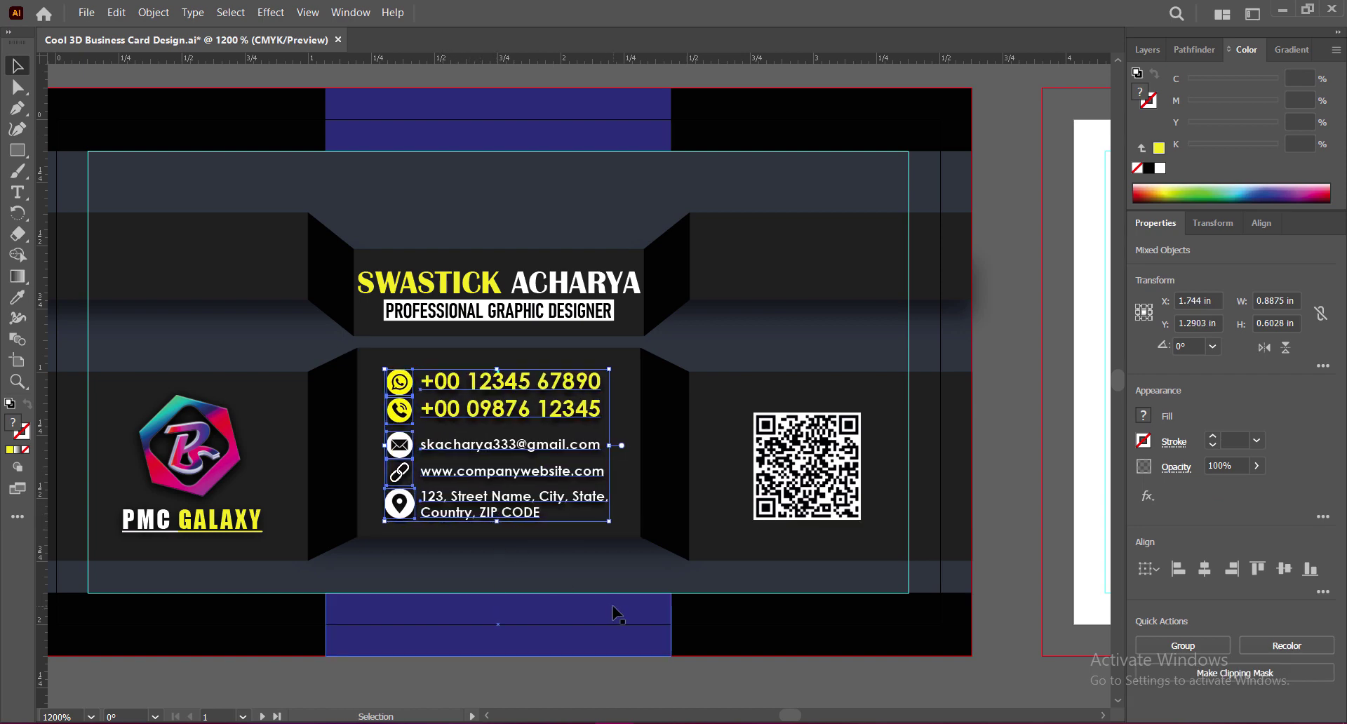
{"action": "key", "text": "Up"}
{"action": "key", "text": "Right"}
{"action": "key", "text": "Down"}
{"action": "left_click", "coordinate": [748, 674]}
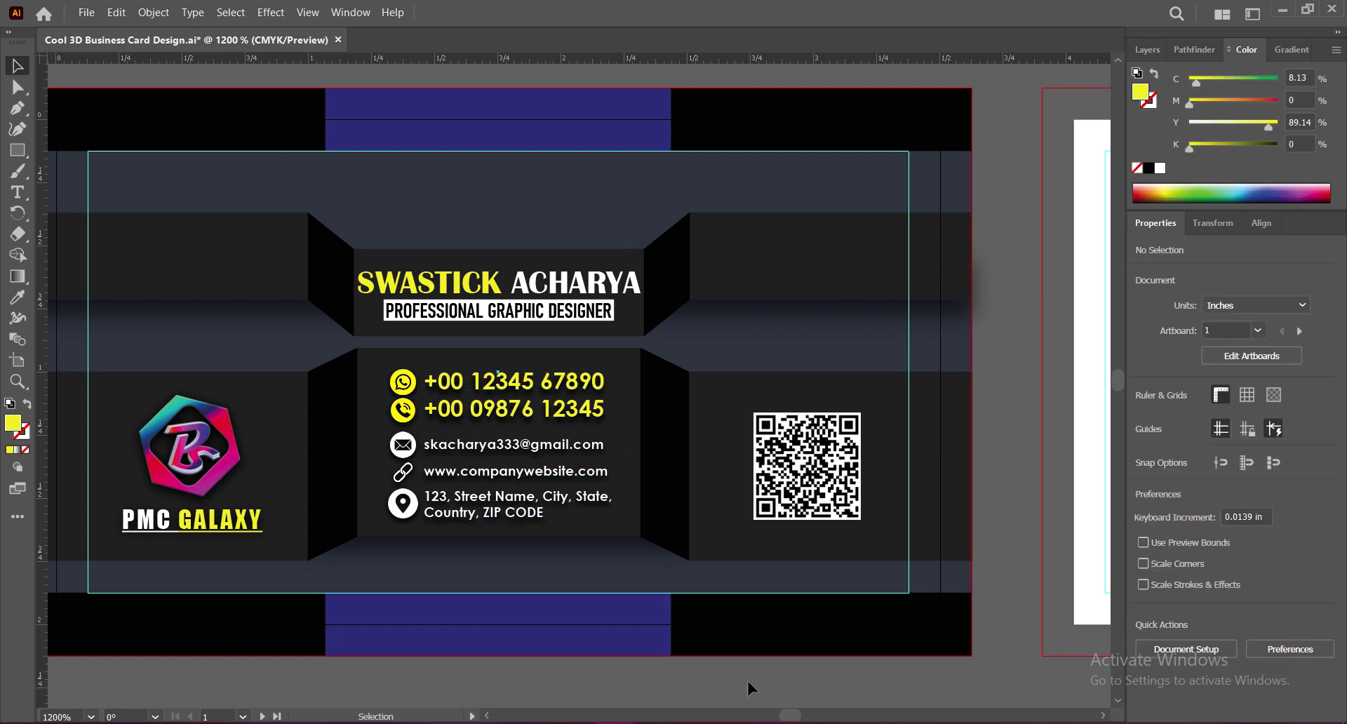
{"action": "key", "text": "ctrl+s"}
Copy the dark background rectangle onto the second artboard and save
{"action": "key", "text": "ctrl+minus"}
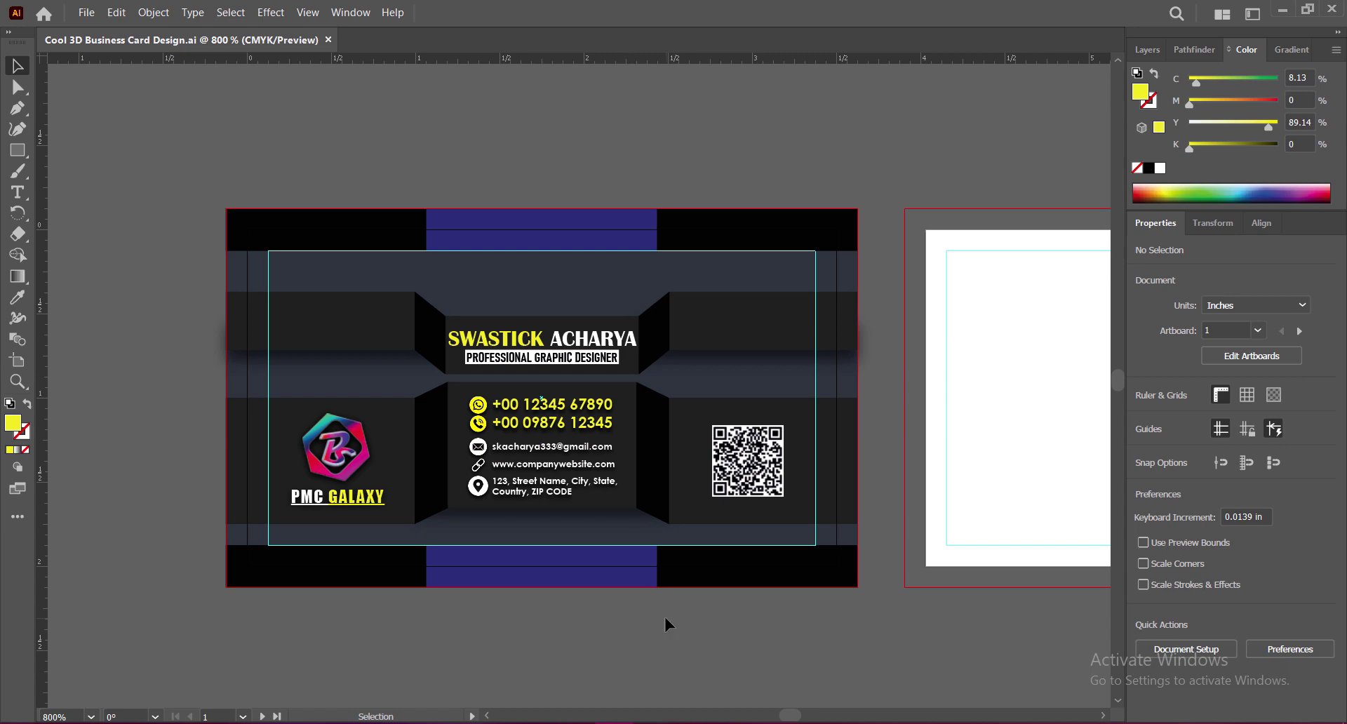
{"action": "left_click_drag", "start_coordinate": [826, 637], "coordinate": [956, 652]}
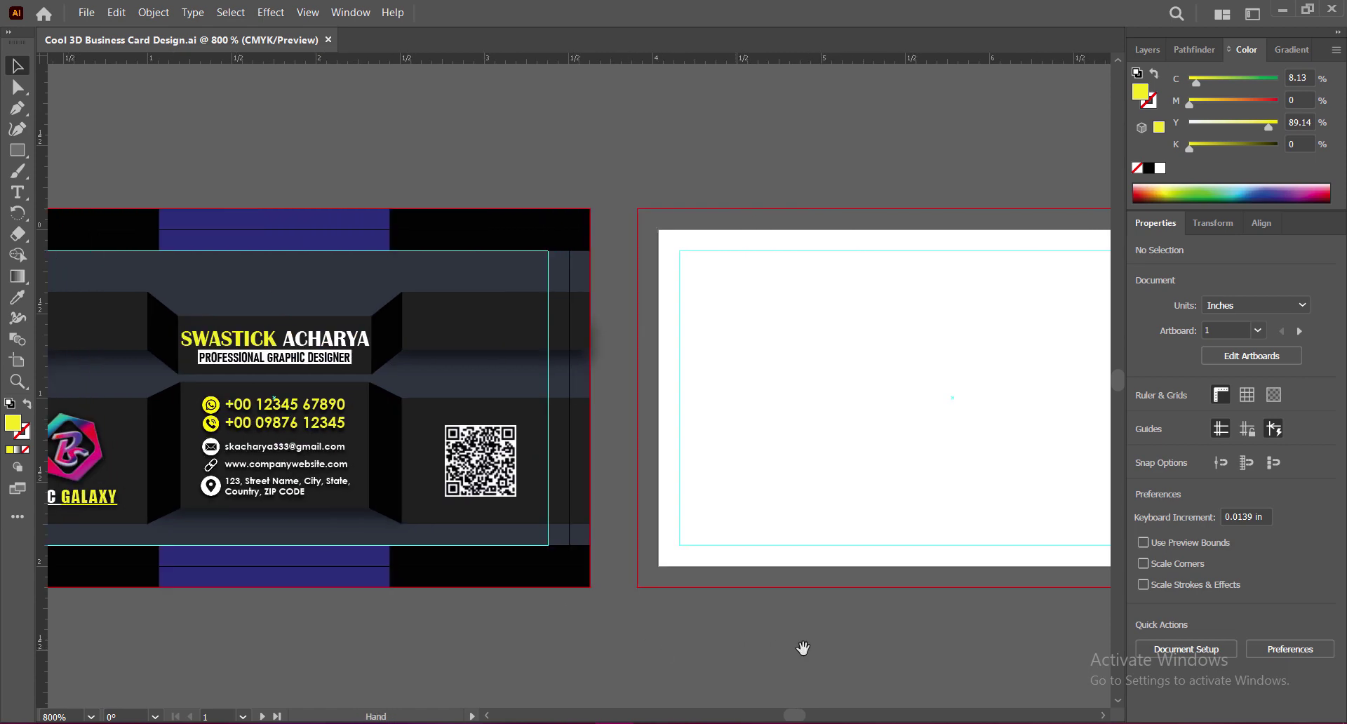
{"action": "left_click", "coordinate": [617, 568]}
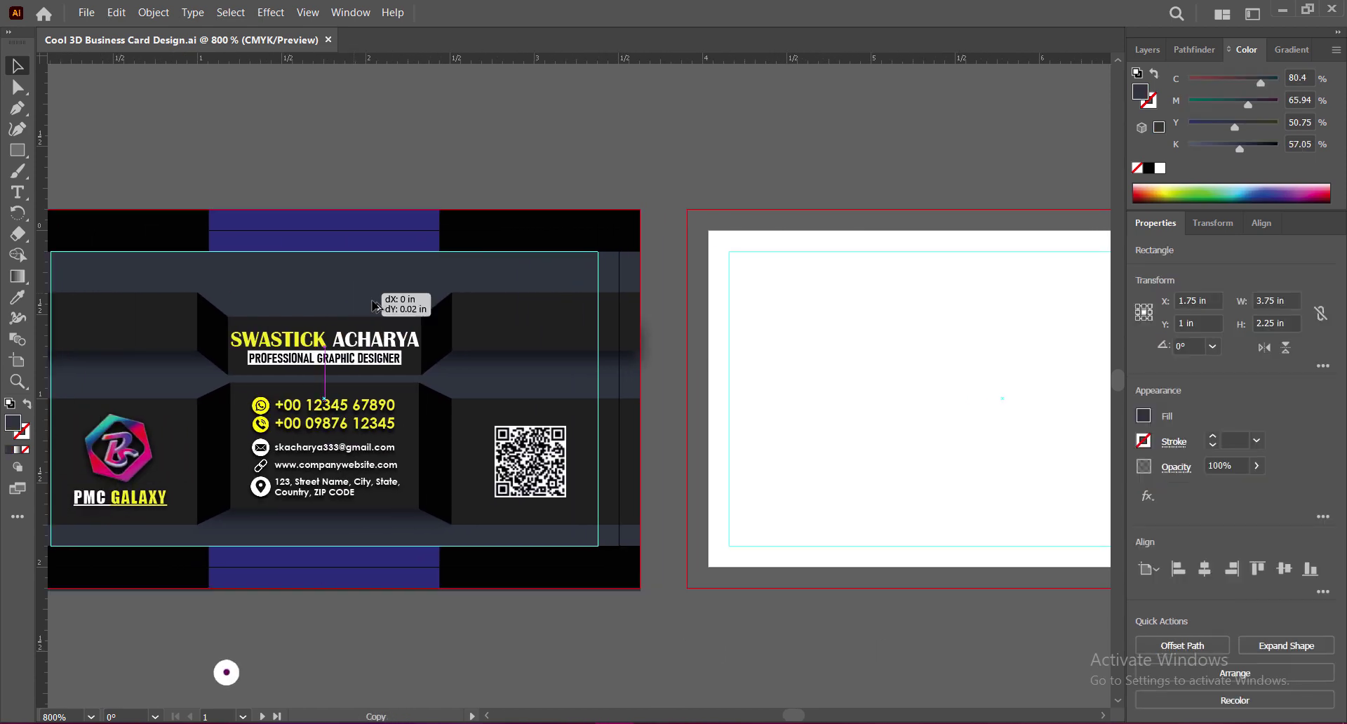
{"action": "mouse_move", "coordinate": [617, 569]}
{"action": "left_mouse_down"}
{"action": "mouse_move", "coordinate": [823, 672]}
{"action": "mouse_move", "coordinate": [679, 469]}
{"action": "left_mouse_up"}
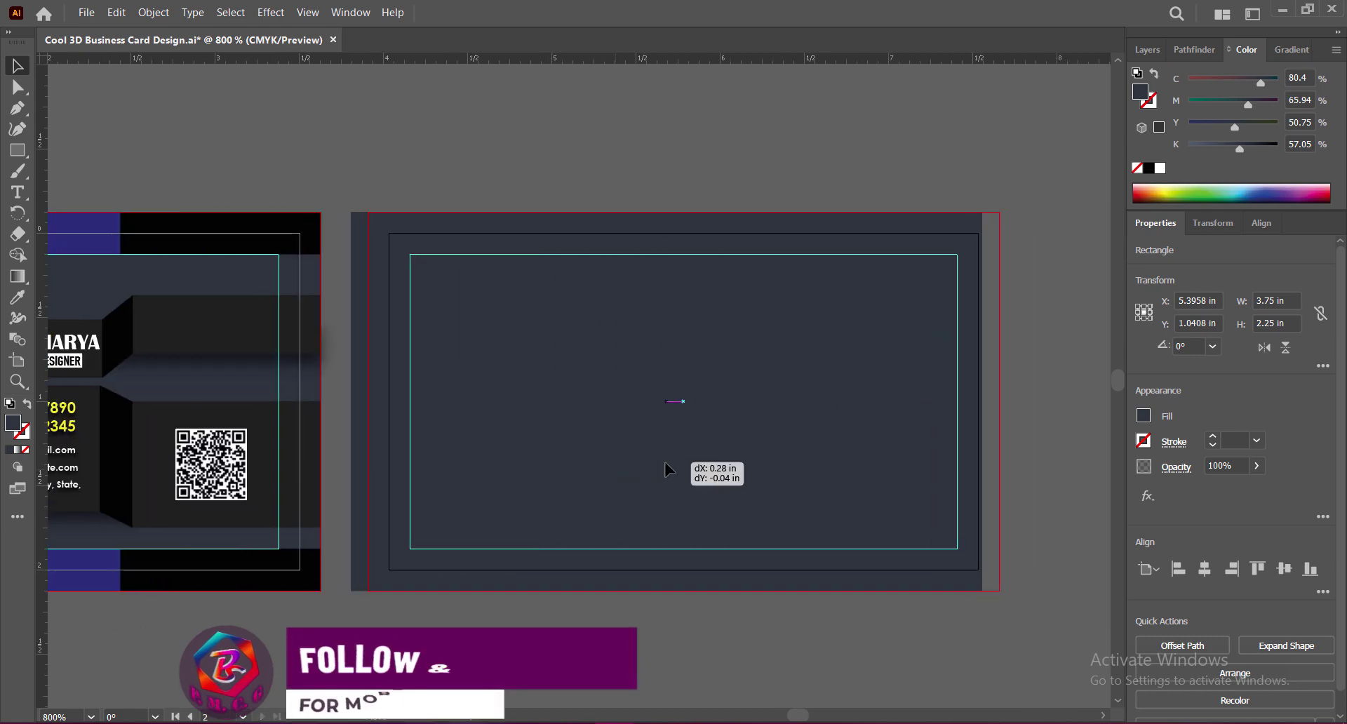
{"action": "key", "text": "ctrl+shift+a"}
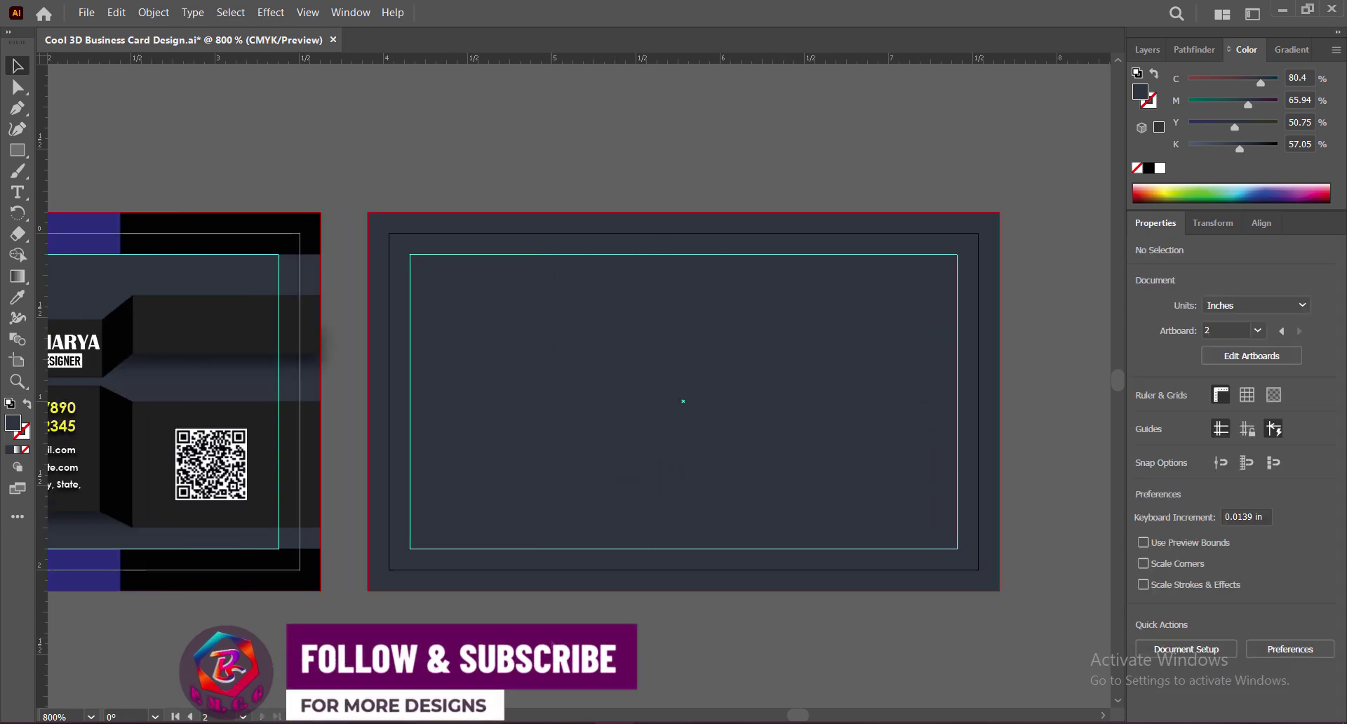
{"action": "key", "text": "ctrl+s"}
Copy the top and bottom black-and-blue strips onto the back card
{"action": "key", "text": "ctrl+minus"}
{"action": "left_click_drag", "start_coordinate": [465, 604], "coordinate": [623, 499]}
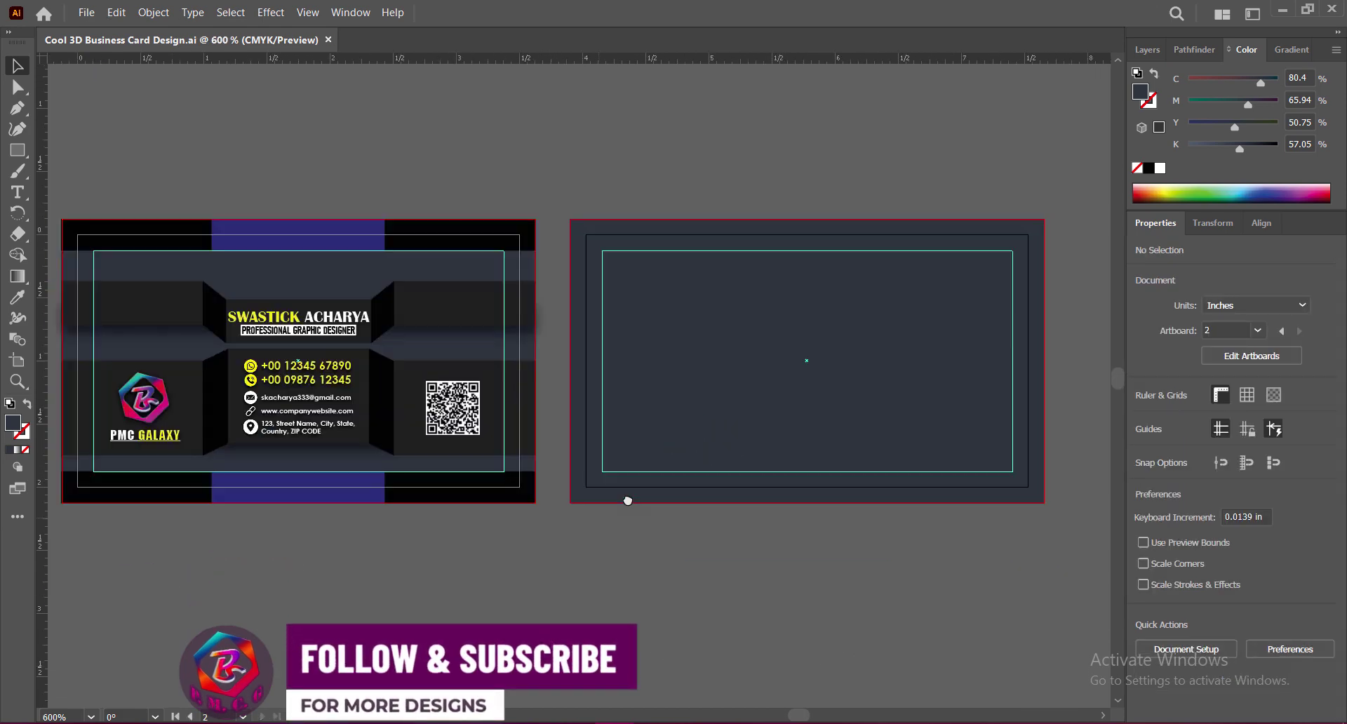
{"action": "mouse_move", "coordinate": [187, 243]}
{"action": "left_mouse_down"}
{"action": "mouse_move", "coordinate": [698, 280]}
{"action": "mouse_move", "coordinate": [693, 245]}
{"action": "left_mouse_up"}
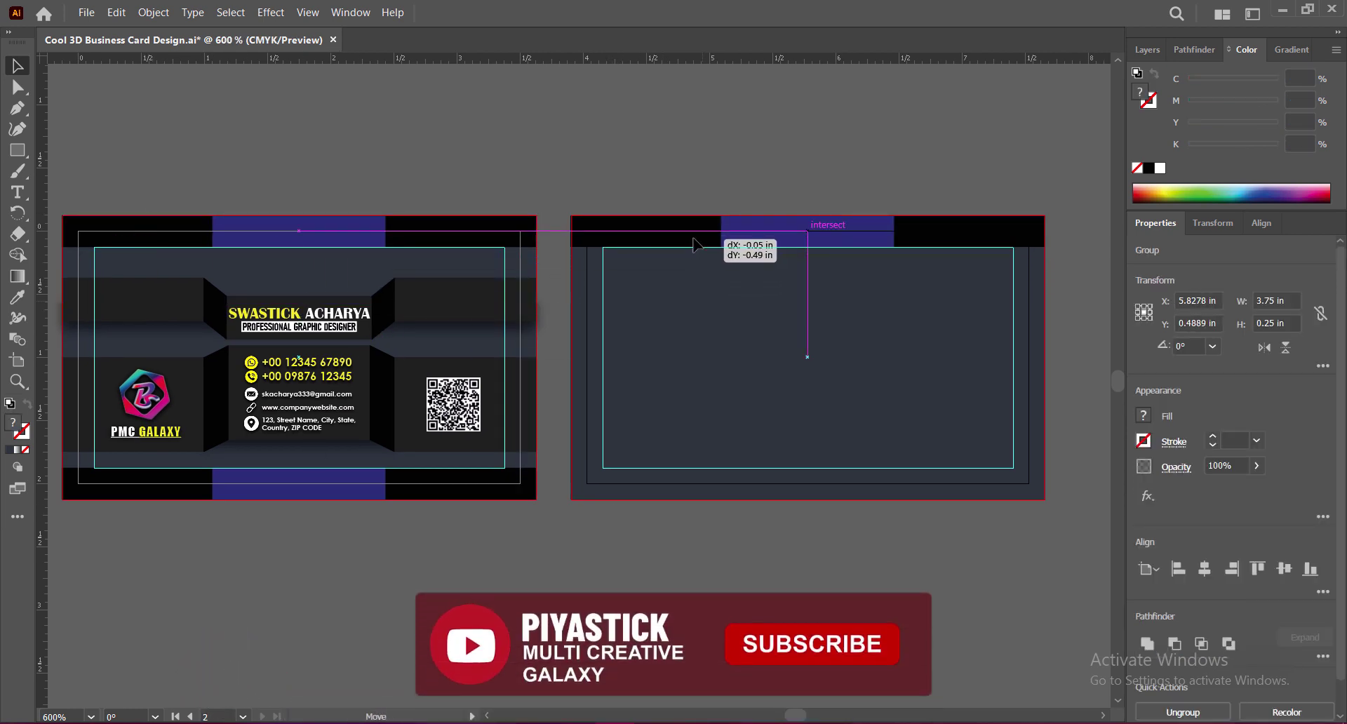
{"action": "mouse_move", "coordinate": [247, 488]}
{"action": "left_mouse_down"}
{"action": "mouse_move", "coordinate": [749, 460]}
{"action": "mouse_move", "coordinate": [748, 485]}
{"action": "left_mouse_up"}
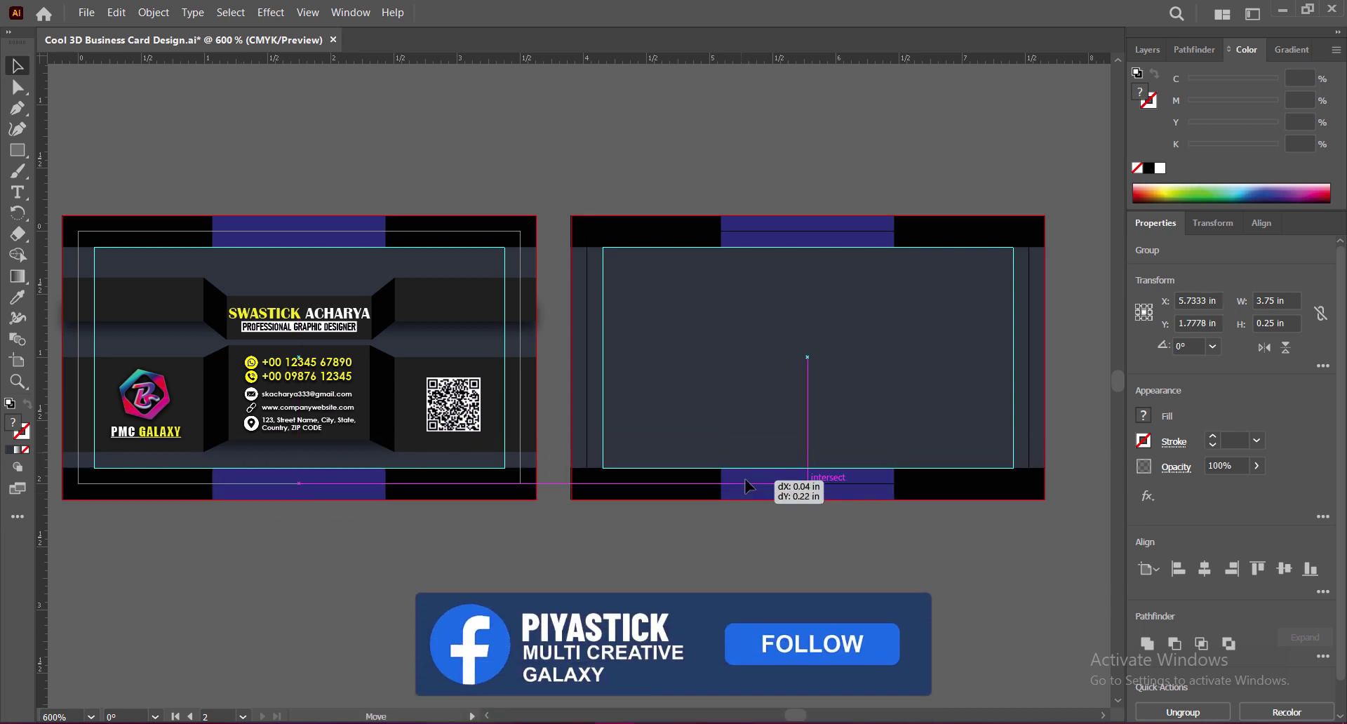
{"action": "left_click", "coordinate": [766, 243]}
{"action": "left_click", "coordinate": [759, 193]}
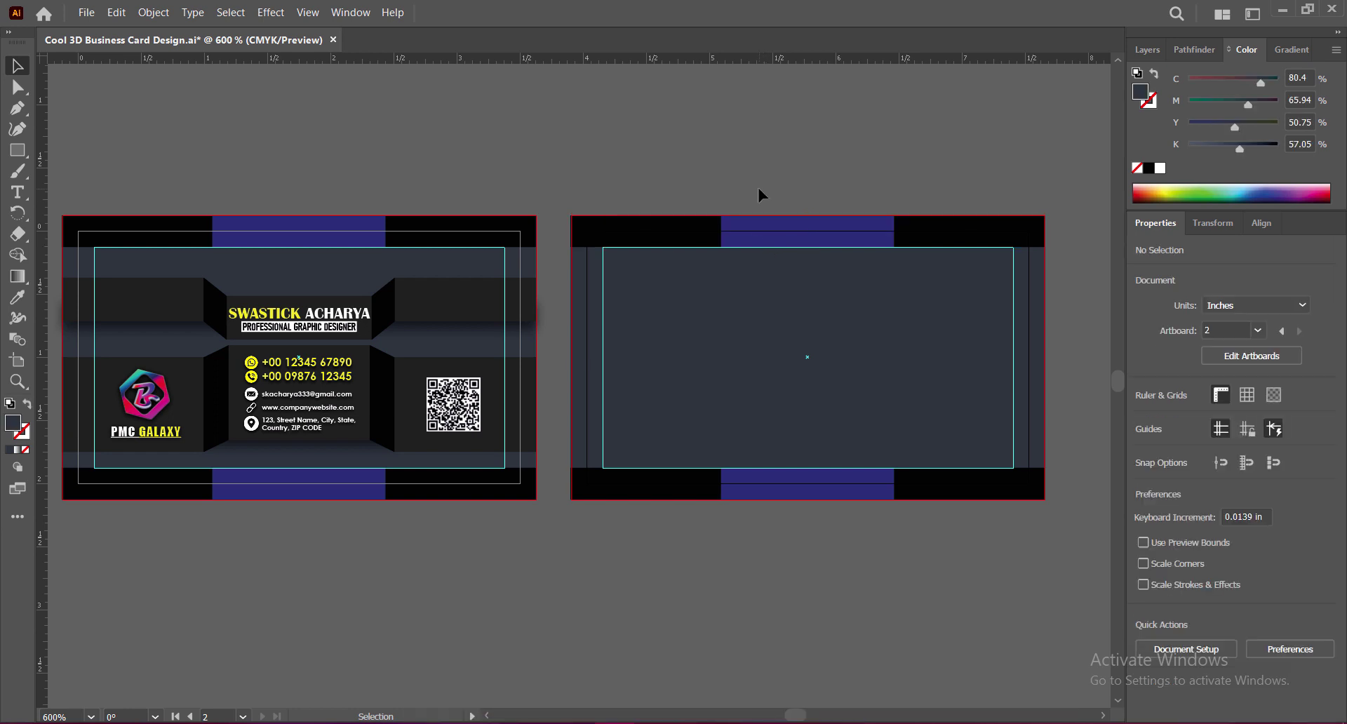
Group the five middle 3D panels: logo panel, connectors, contact panel and QR panel
{"action": "left_click", "coordinate": [116, 391]}
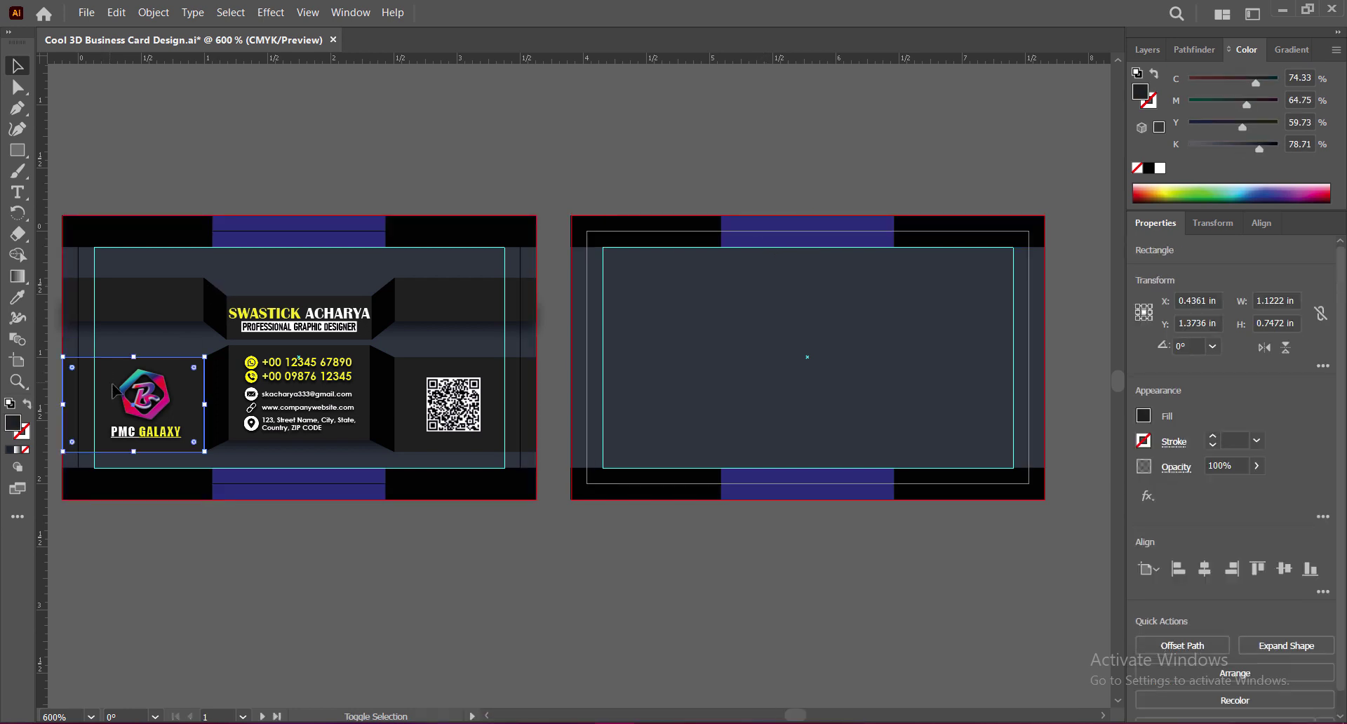
{"action": "left_click", "coordinate": [219, 400], "text": "shift"}
{"action": "left_click", "coordinate": [237, 421], "text": "shift"}
{"action": "left_click", "coordinate": [383, 428], "text": "shift"}
{"action": "left_click", "coordinate": [413, 440], "text": "shift"}
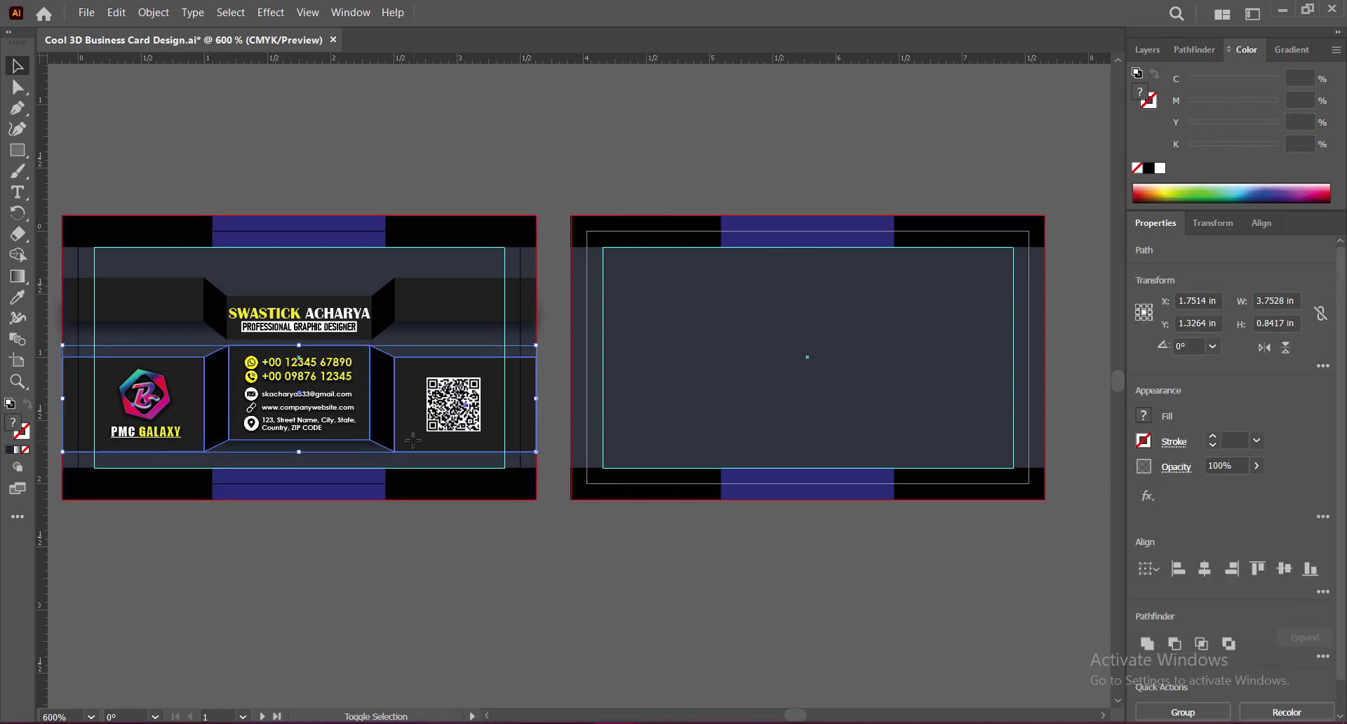
{"action": "key", "text": "ctrl+g"}
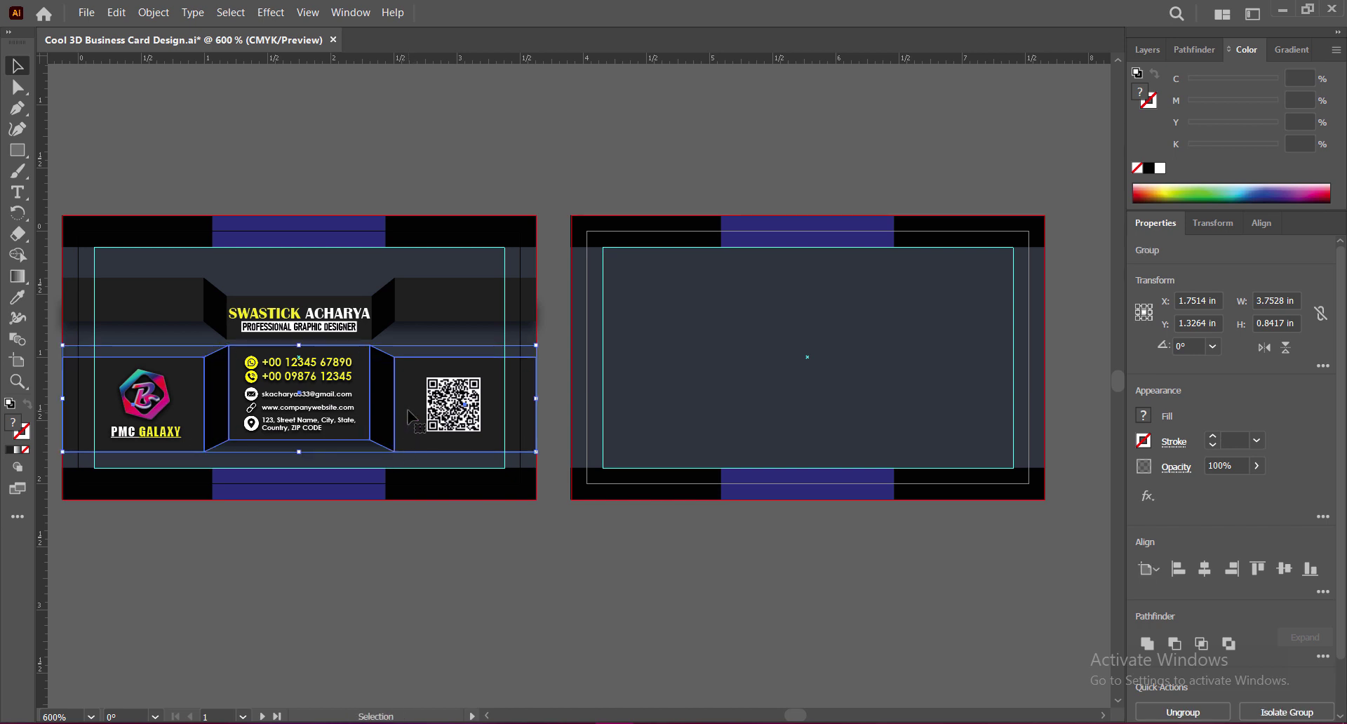
{"action": "right_click", "coordinate": [417, 446]}
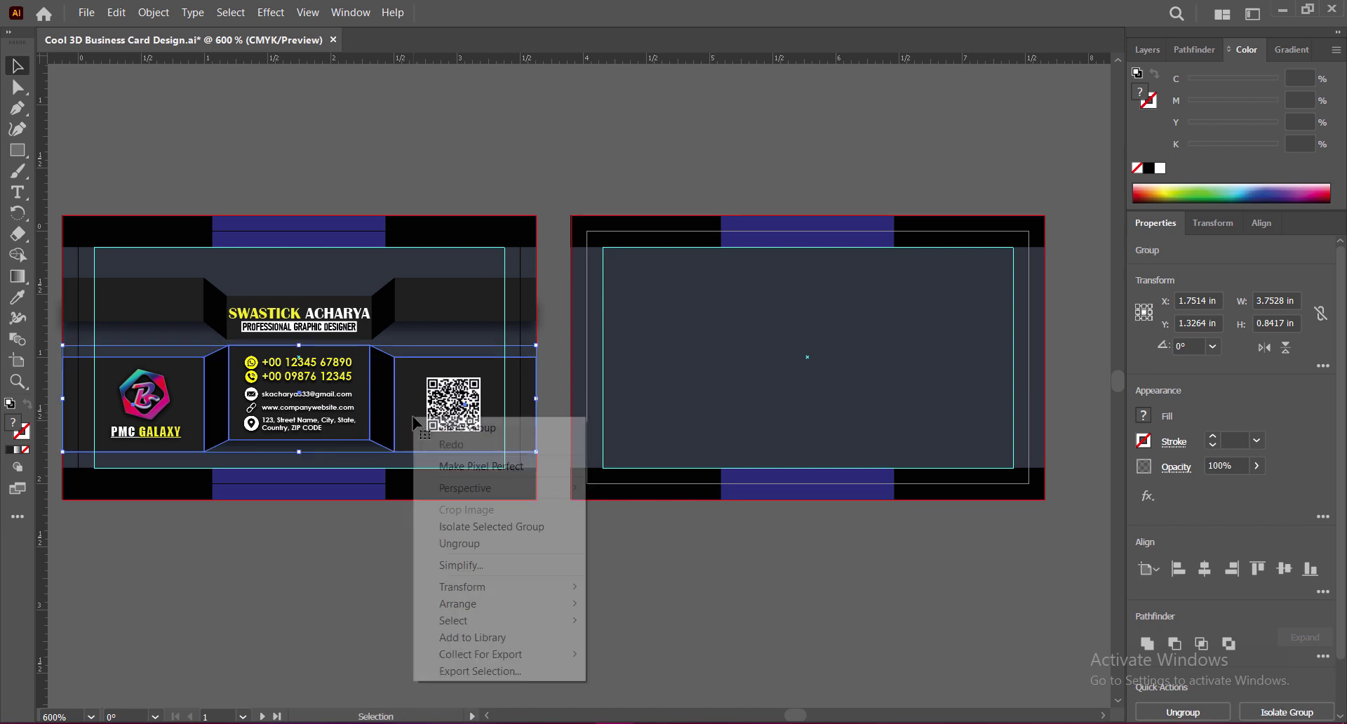
{"action": "left_click", "coordinate": [364, 550]}
{"action": "left_click", "coordinate": [112, 385]}
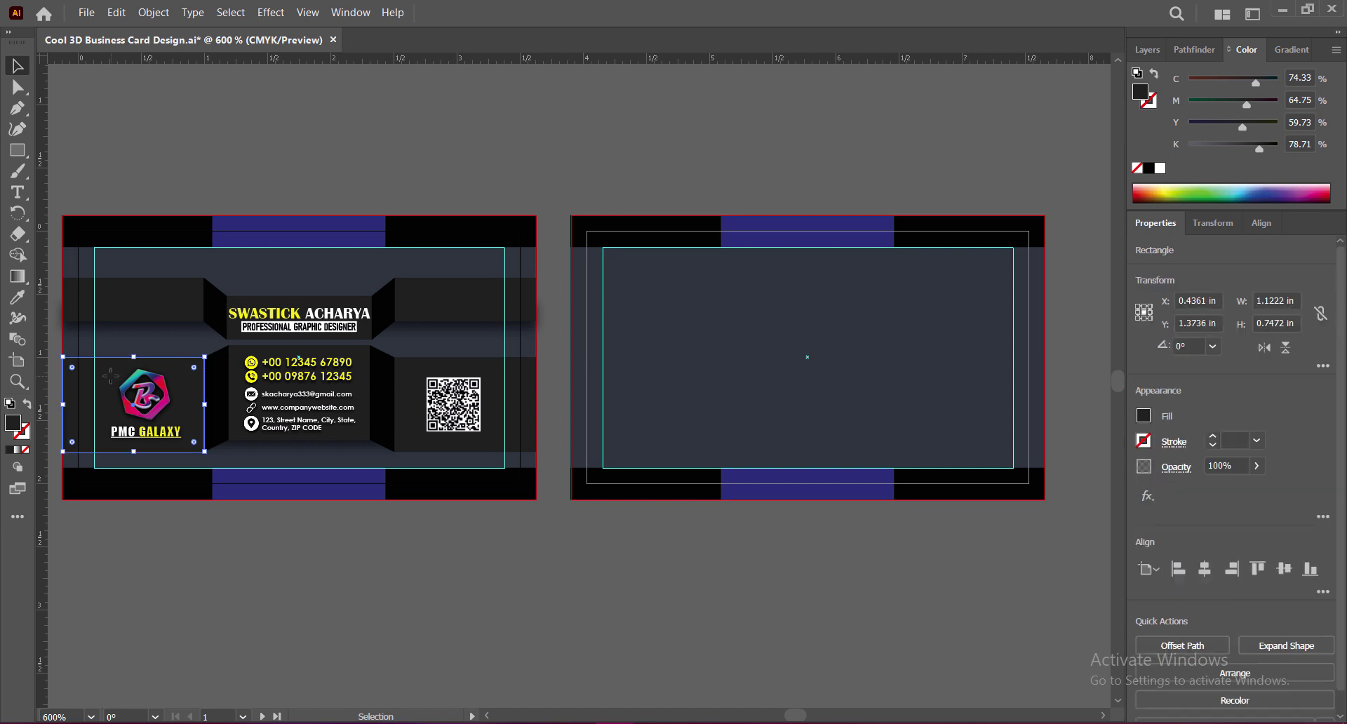
{"action": "left_click", "coordinate": [215, 421], "text": "shift"}
{"action": "left_click", "coordinate": [302, 443], "text": "shift"}
{"action": "left_click", "coordinate": [384, 435], "text": "shift"}
{"action": "left_click", "coordinate": [417, 439], "text": "shift"}
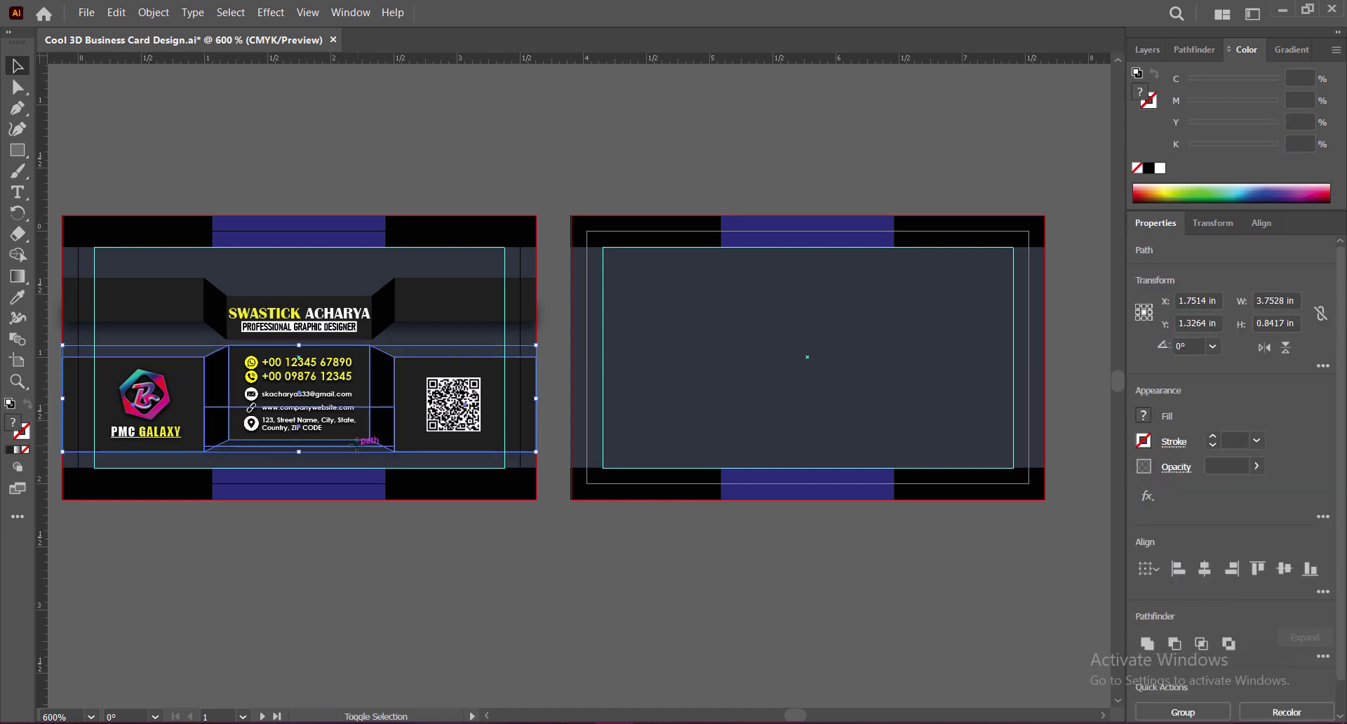
{"action": "key", "text": "ctrl+g"}
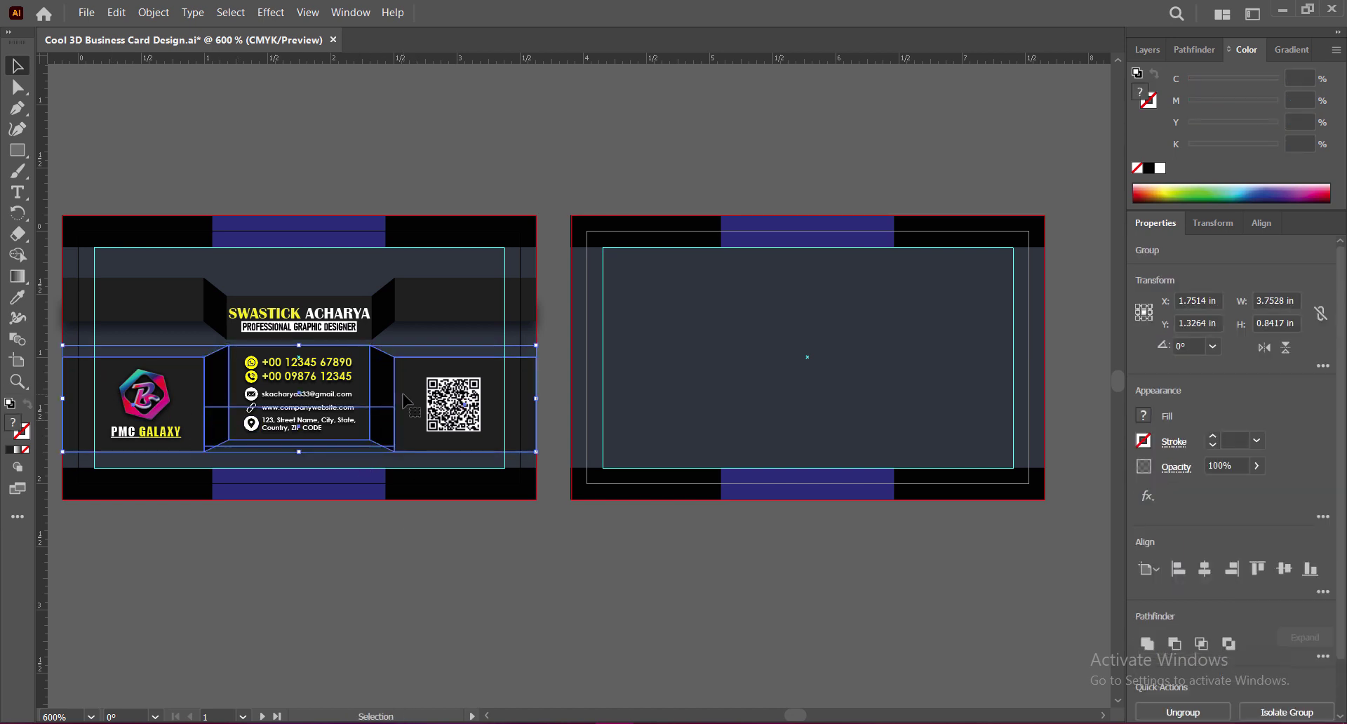
Copy the panel group onto the back card and stretch it to about 1.34 in tall
{"action": "left_click_drag", "start_coordinate": [409, 375], "coordinate": [776, 324]}
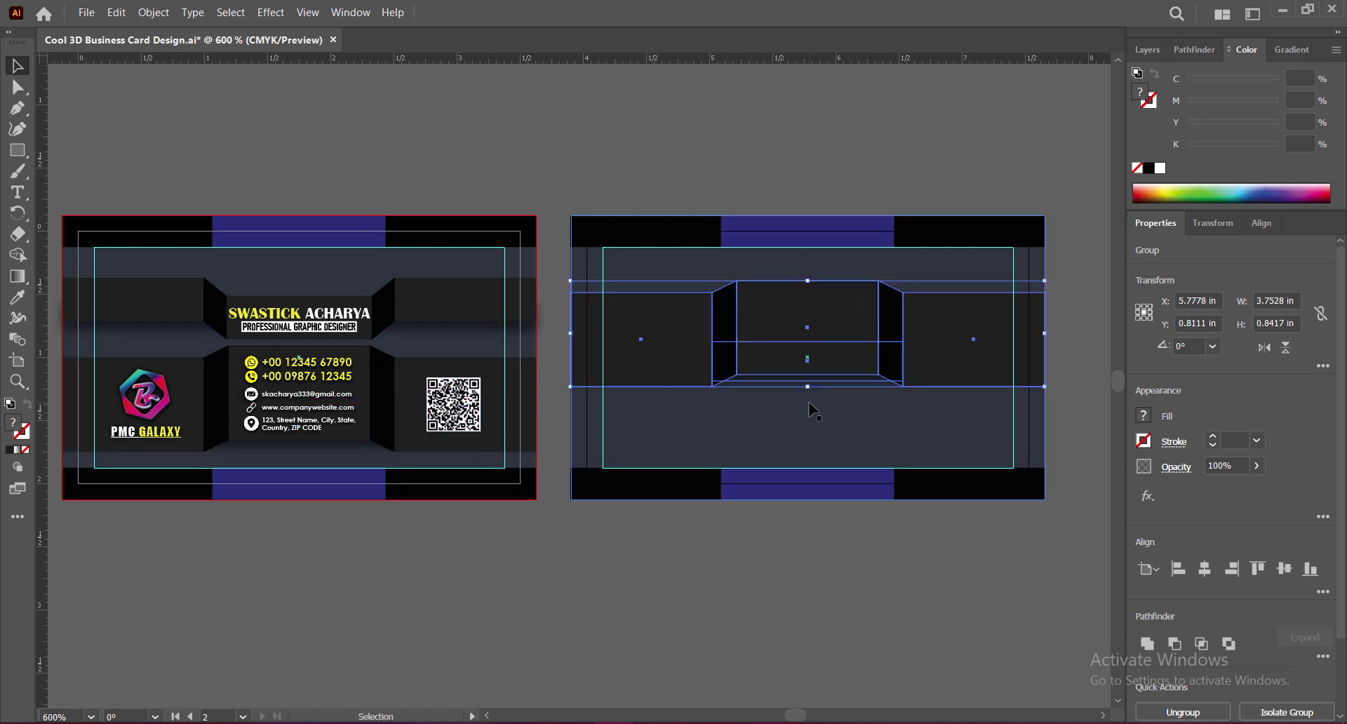
{"action": "left_click_drag", "start_coordinate": [808, 386], "coordinate": [808, 436]}
{"action": "left_click_drag", "start_coordinate": [808, 282], "coordinate": [807, 266]}
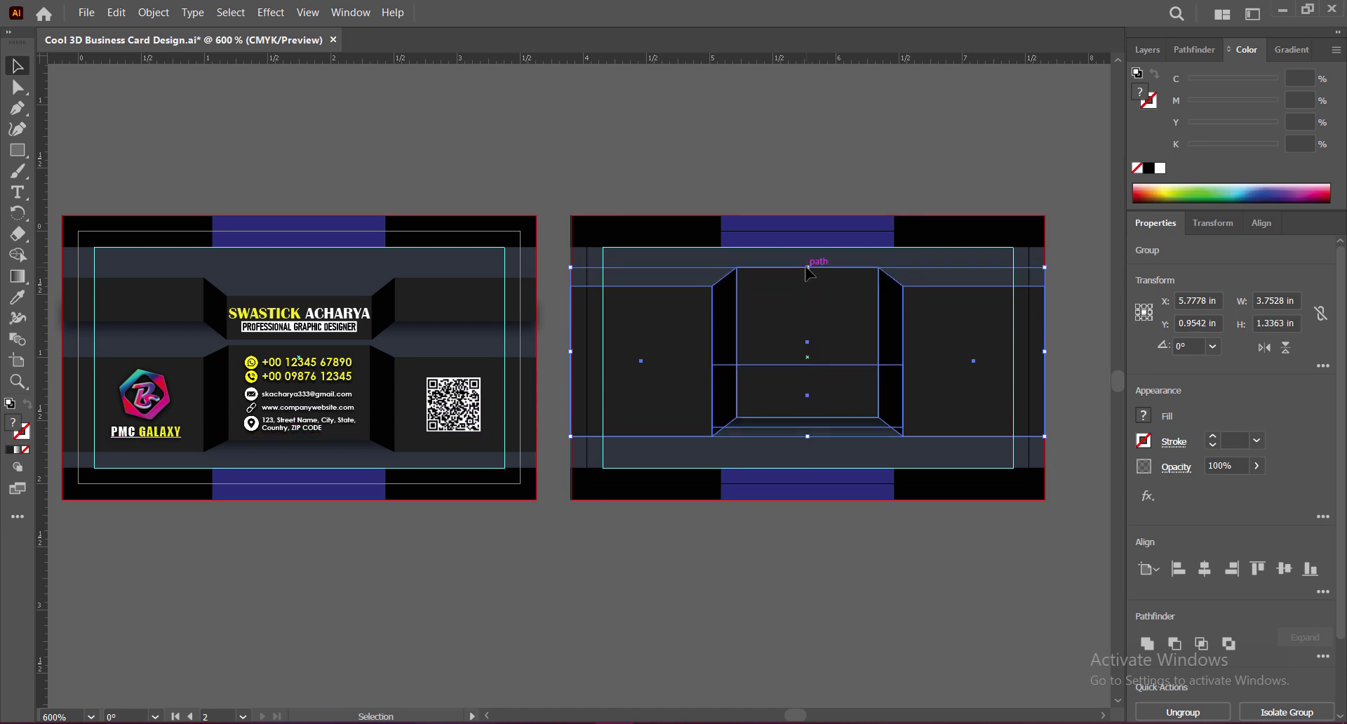
{"action": "left_click", "coordinate": [835, 543]}
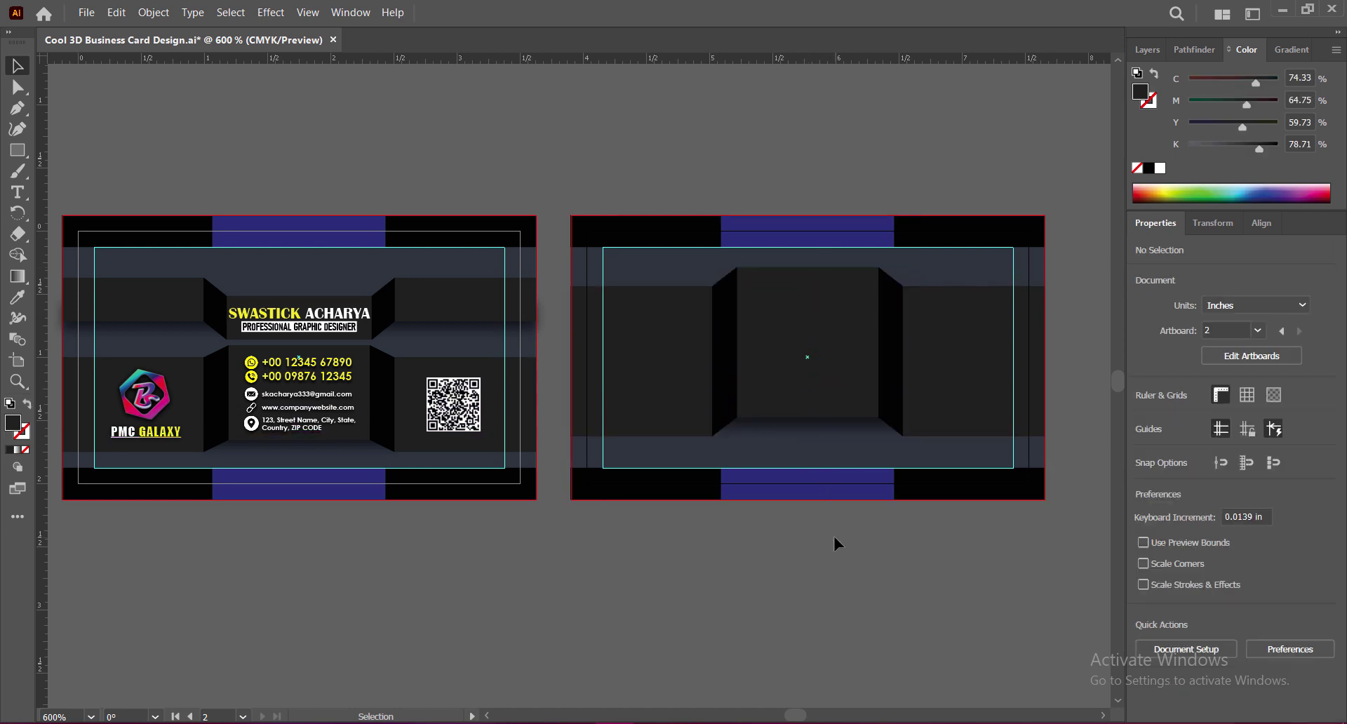
Copy the PMC GALAXY logo group to the back card's centre and enlarge it
{"action": "left_click", "coordinate": [304, 409]}
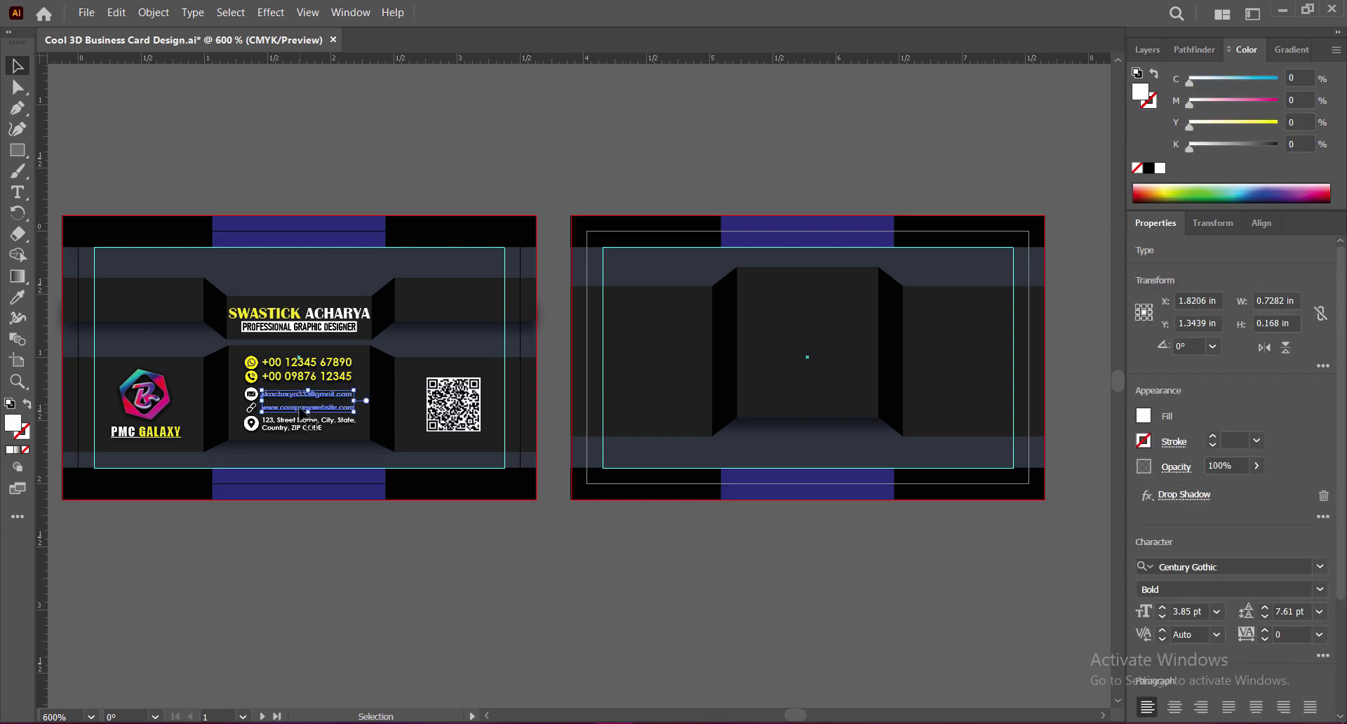
{"action": "left_click", "coordinate": [921, 570]}
{"action": "left_click", "coordinate": [168, 392]}
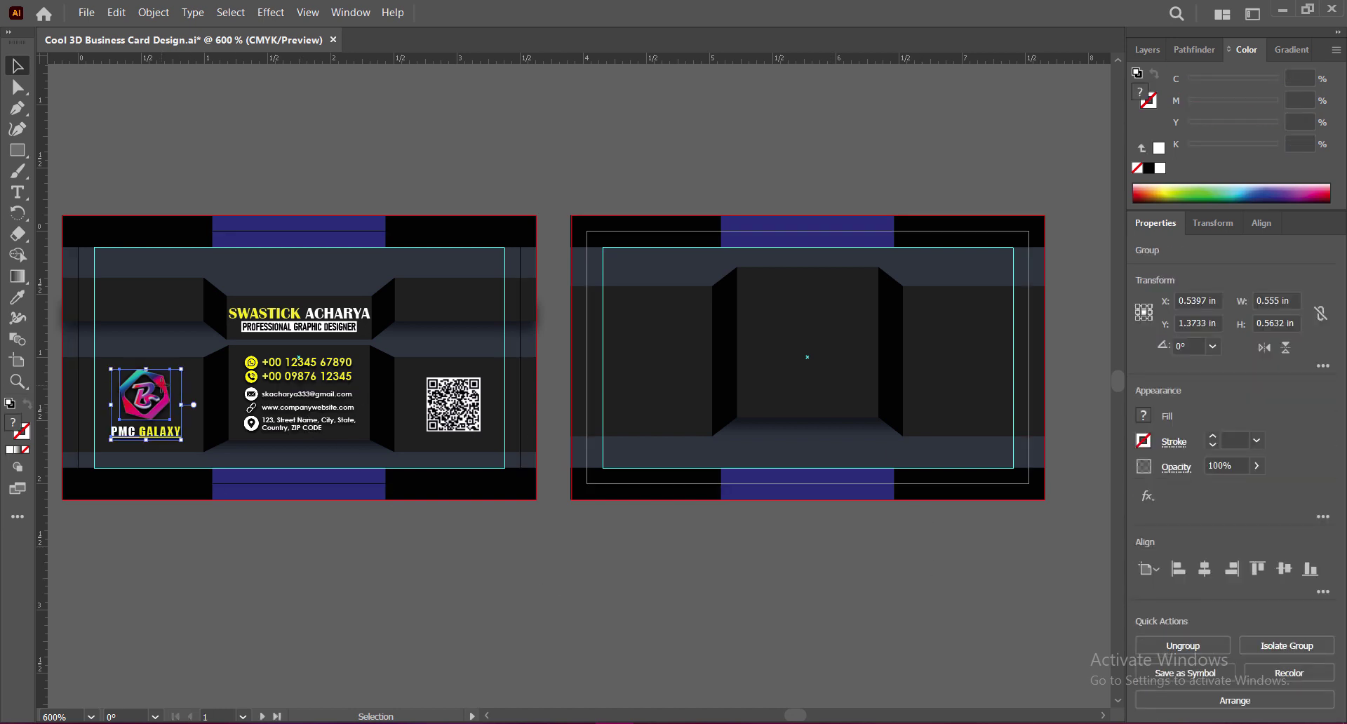
{"action": "left_click_drag", "start_coordinate": [168, 391], "coordinate": [828, 333]}
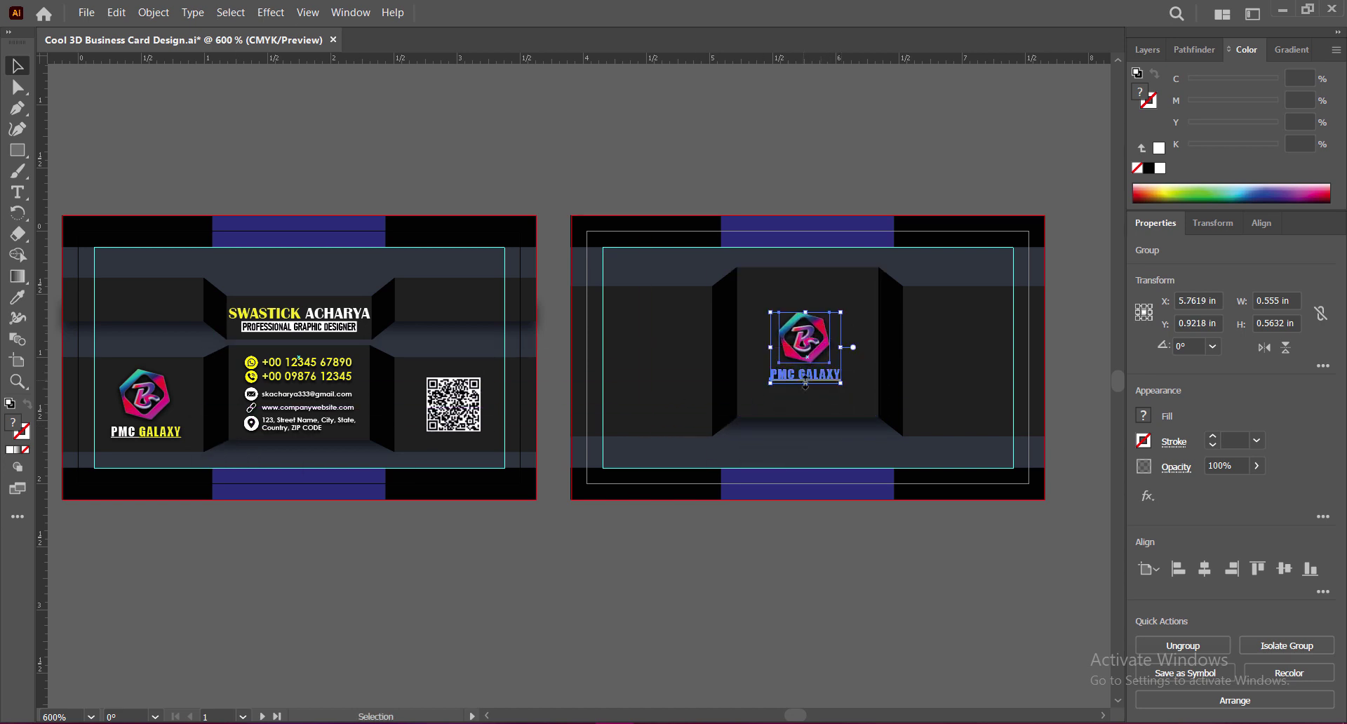
{"action": "left_click_drag", "start_coordinate": [805, 384], "coordinate": [807, 408]}
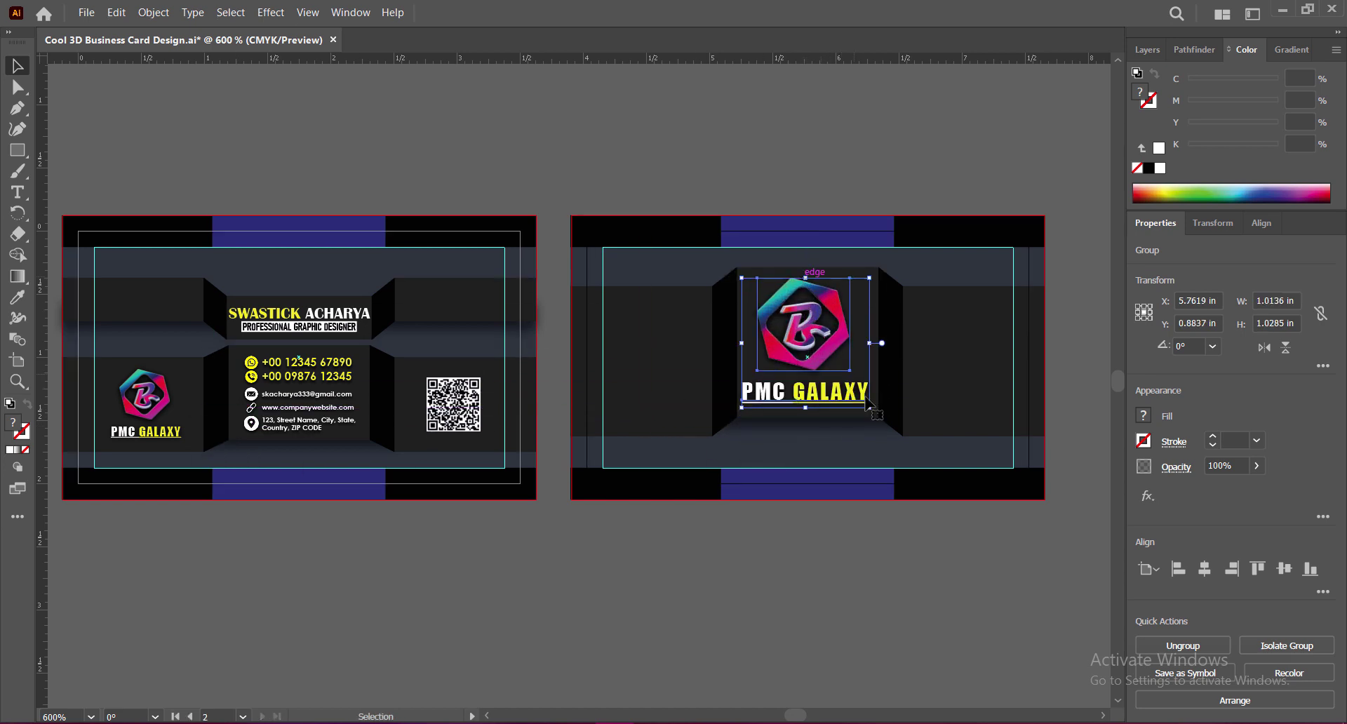
Nudge the back-card logo right and down, then save the design
{"action": "key", "text": "Right"}
{"action": "key", "text": "Down"}
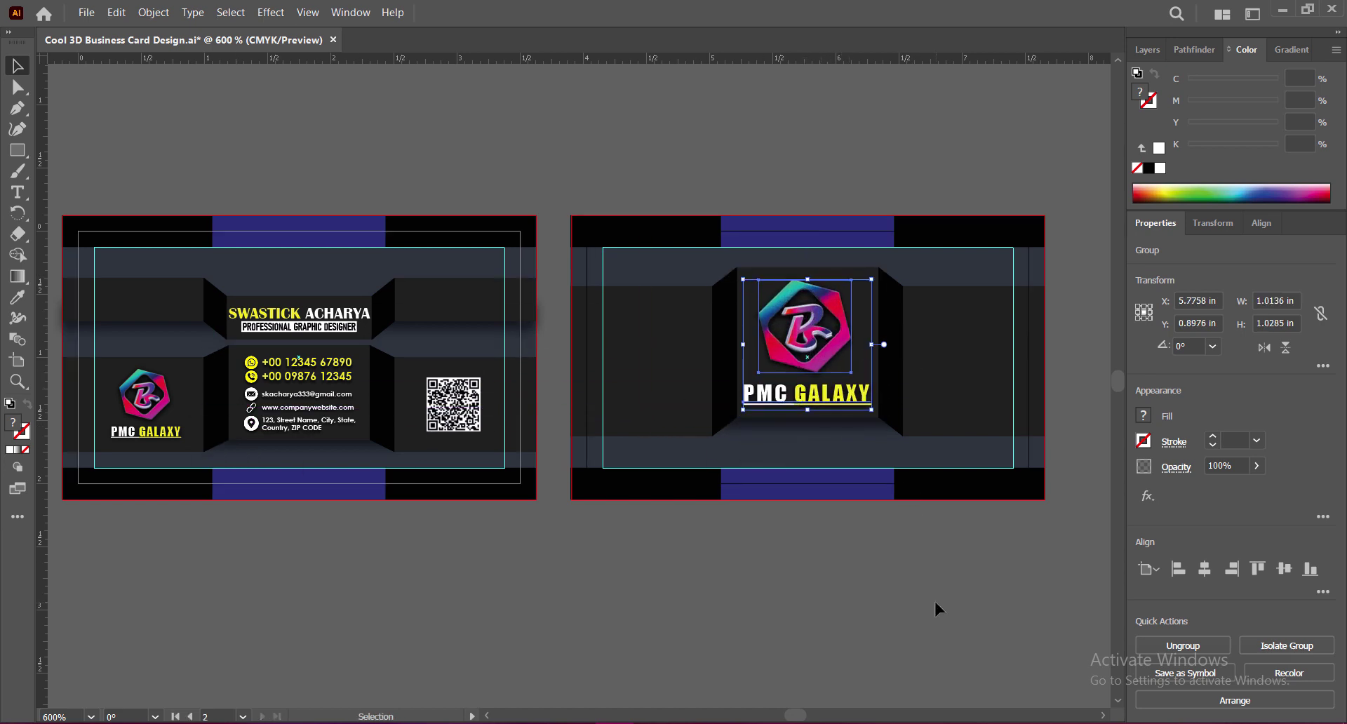
{"action": "left_click", "coordinate": [937, 607]}
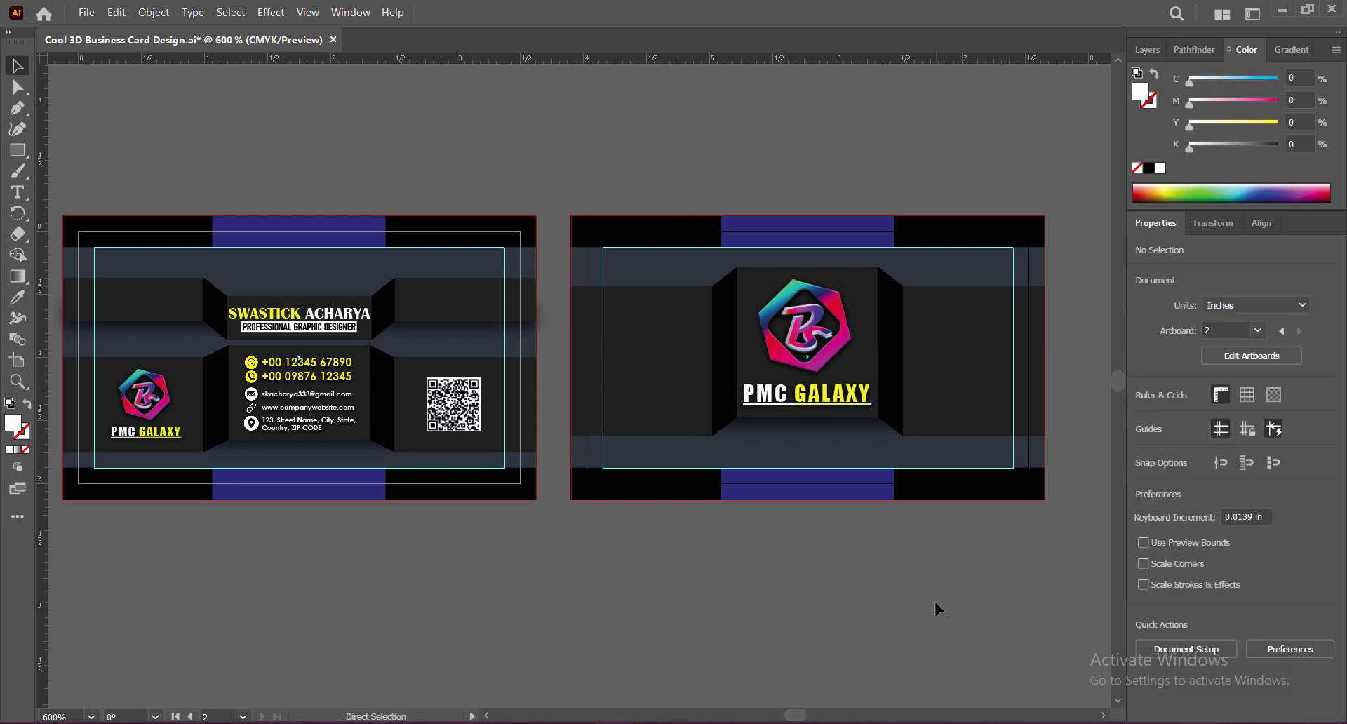
{"action": "key", "text": "ctrl+s"}
{"action": "key", "text": "t"}
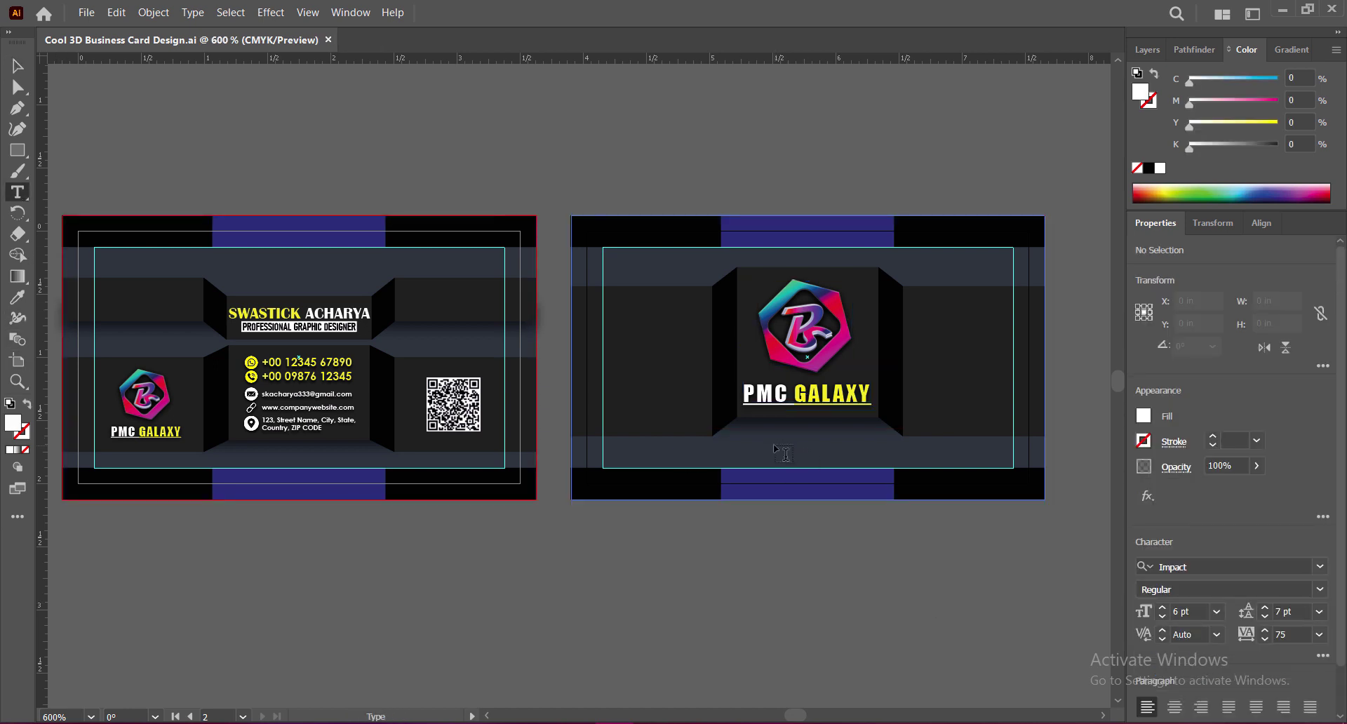
{"action": "left_click", "coordinate": [775, 446]}
{"action": "type", "text": "www."}
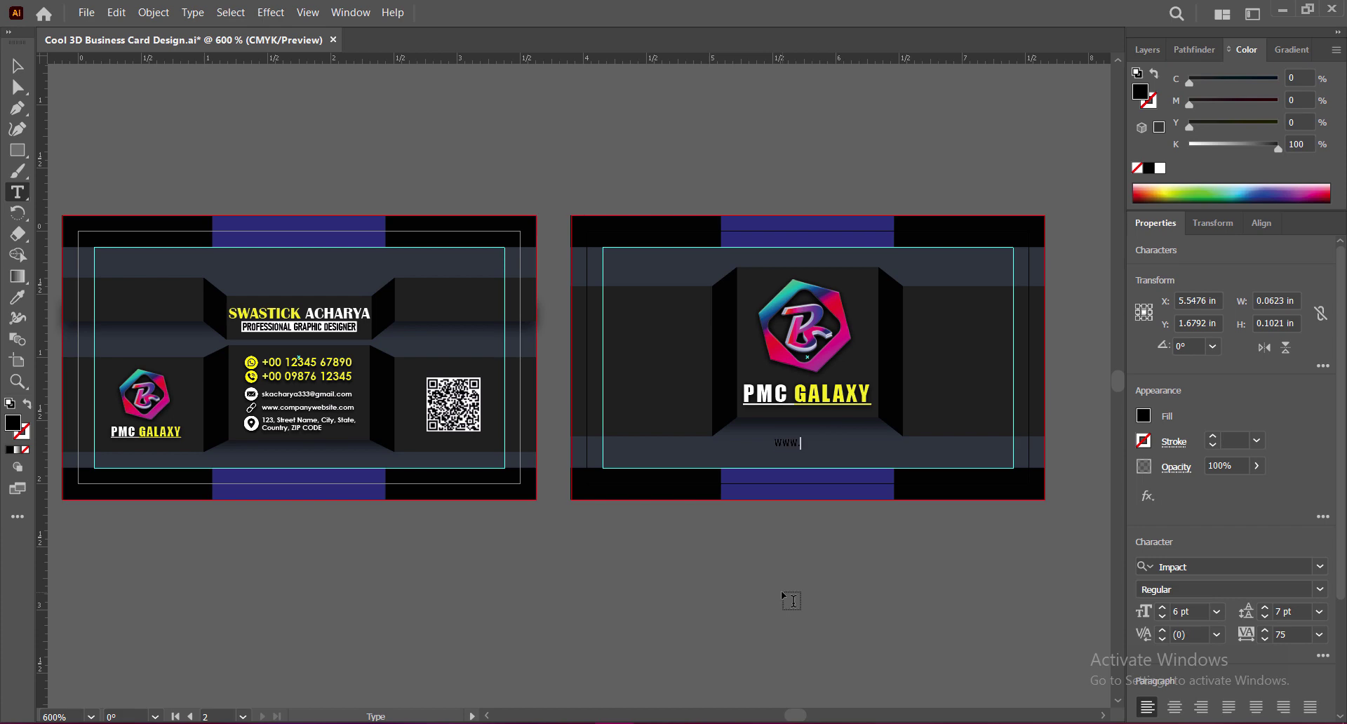
{"action": "type", "text": "companywebsite."}
{"action": "type", "text": "com"}
{"action": "key", "text": "Escape"}
Make the website text white with tracking 100
{"action": "double_click", "coordinate": [13, 422]}
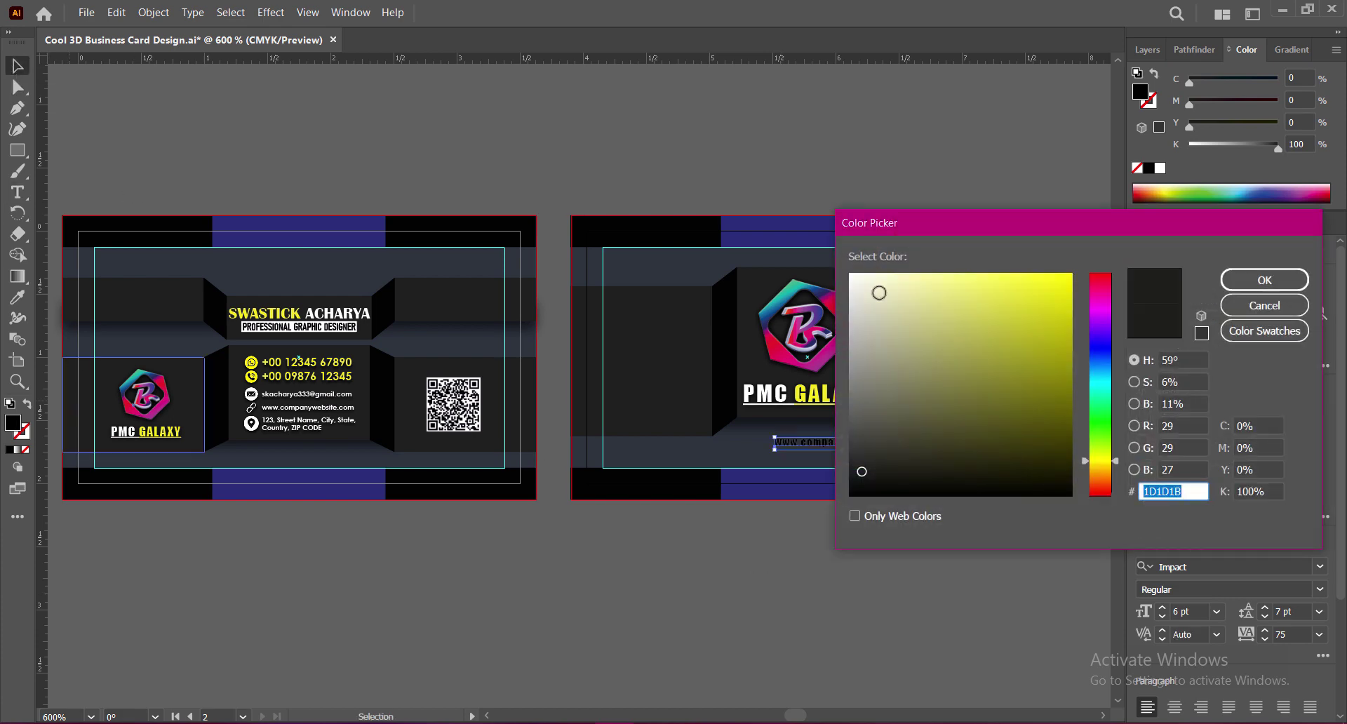
{"action": "left_click", "coordinate": [1253, 287]}
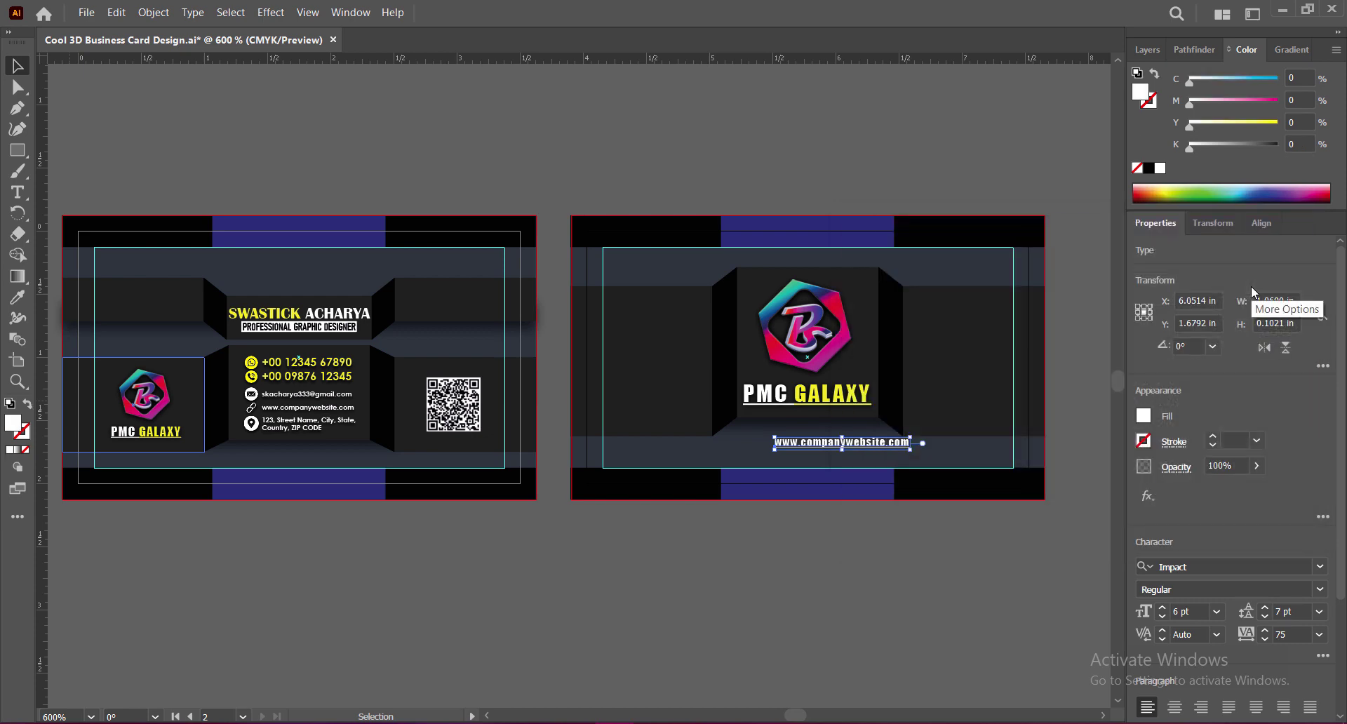
{"action": "scroll", "coordinate": [1291, 510], "scroll_direction": "down", "scroll_amount": 3}
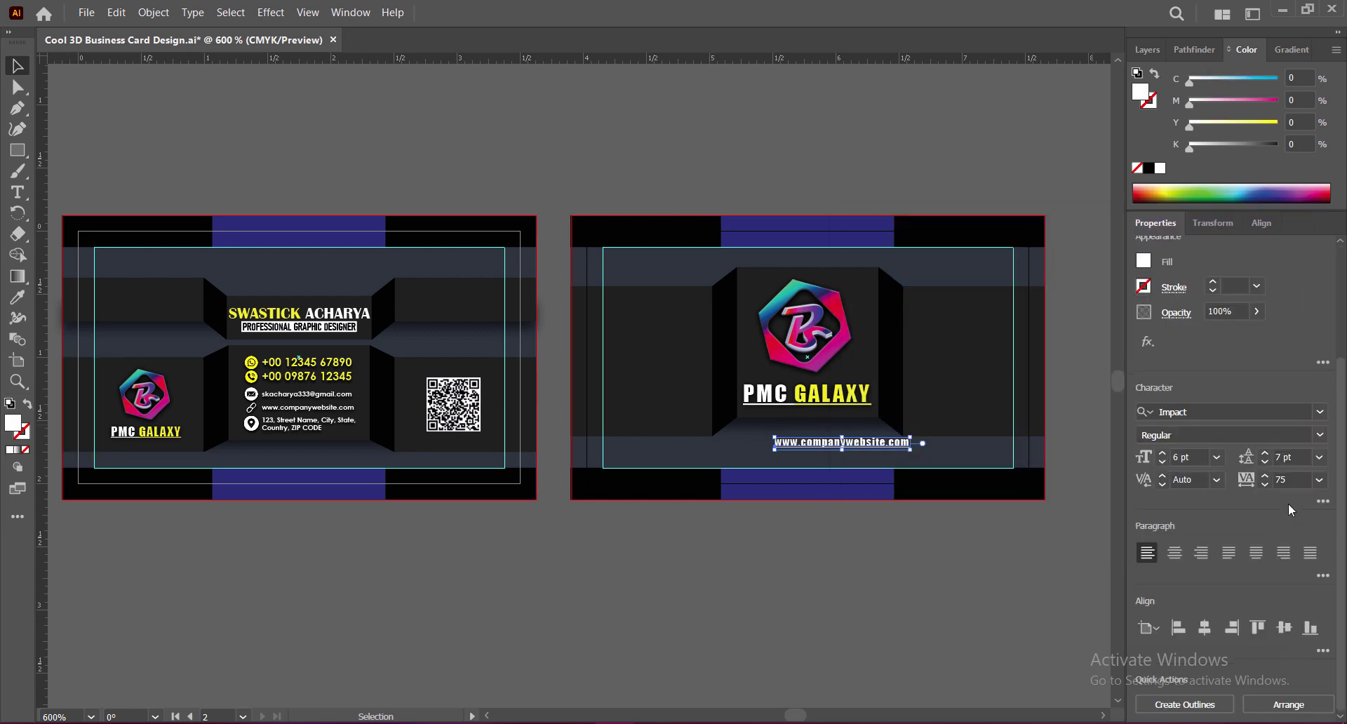
{"action": "left_click", "coordinate": [1320, 480]}
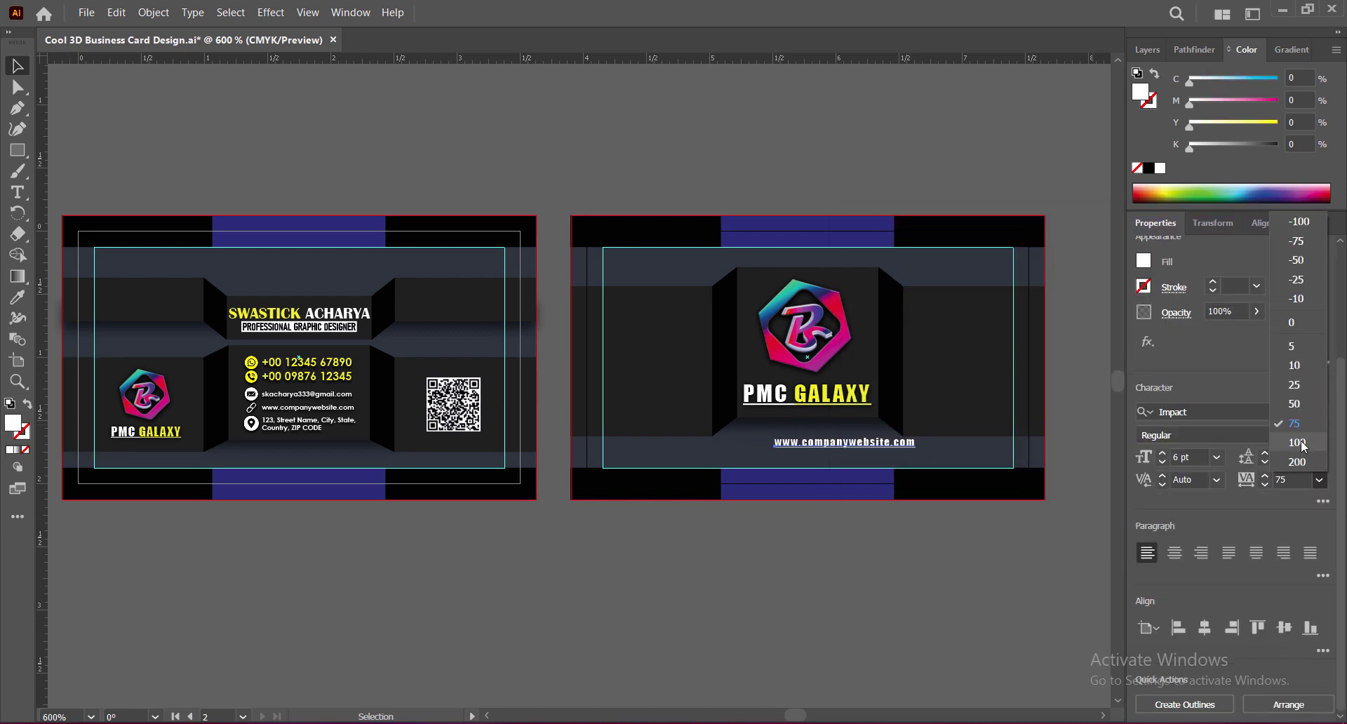
{"action": "left_click", "coordinate": [1298, 442]}
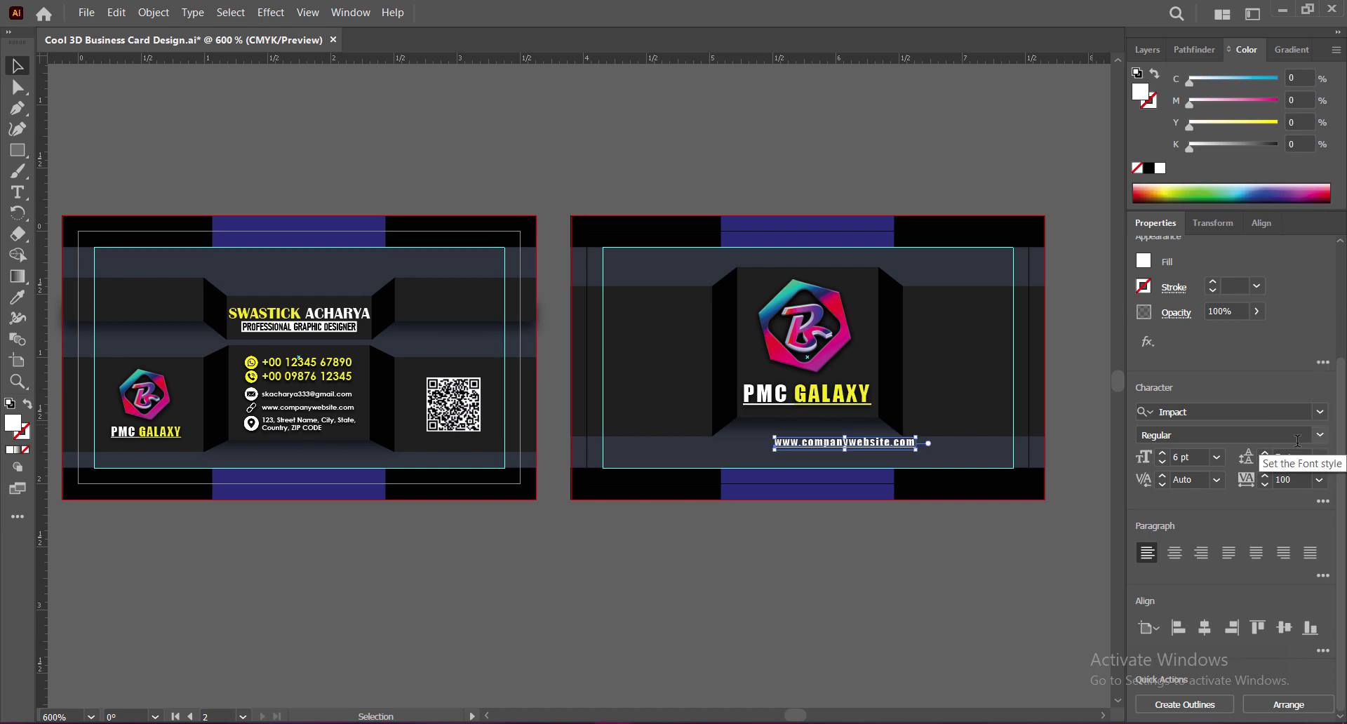
{"action": "left_click", "coordinate": [1324, 502]}
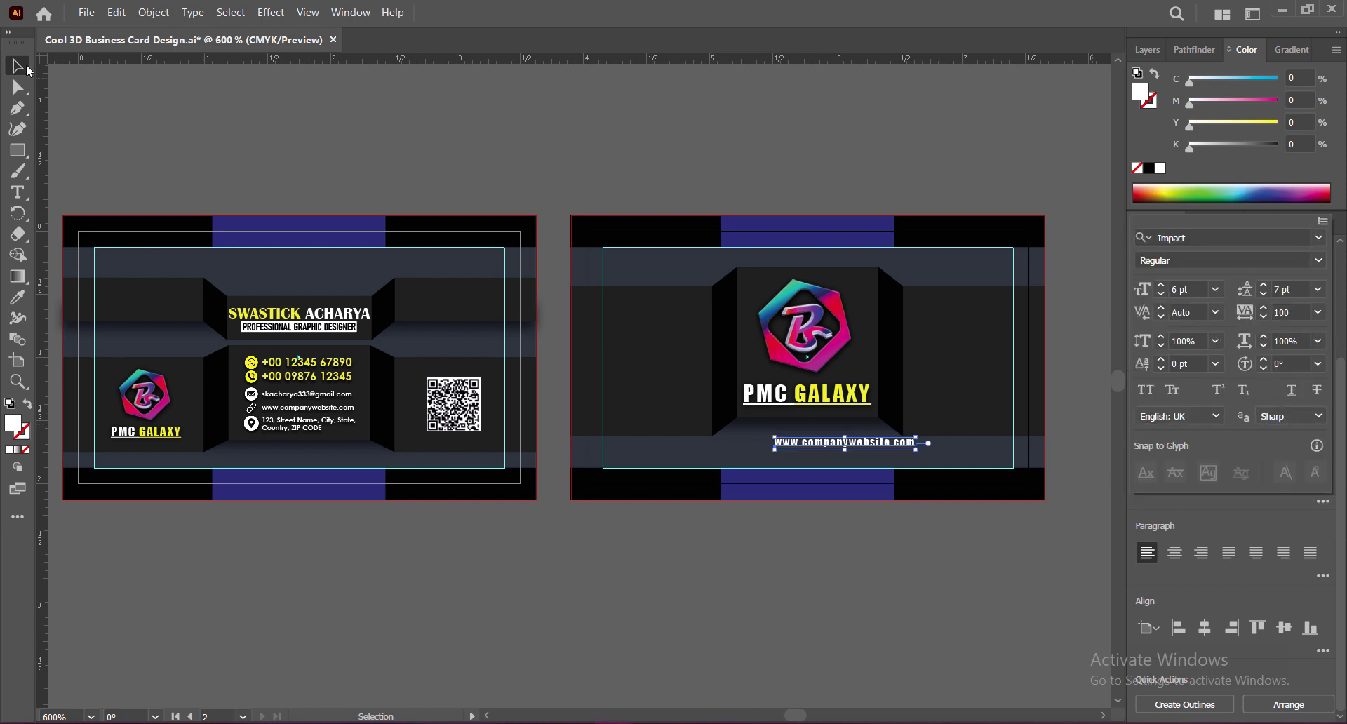
{"action": "left_click", "coordinate": [302, 117]}
Apply a Stylize drop shadow to the website text
{"action": "left_click", "coordinate": [271, 13]}
{"action": "left_click", "coordinate": [484, 247]}
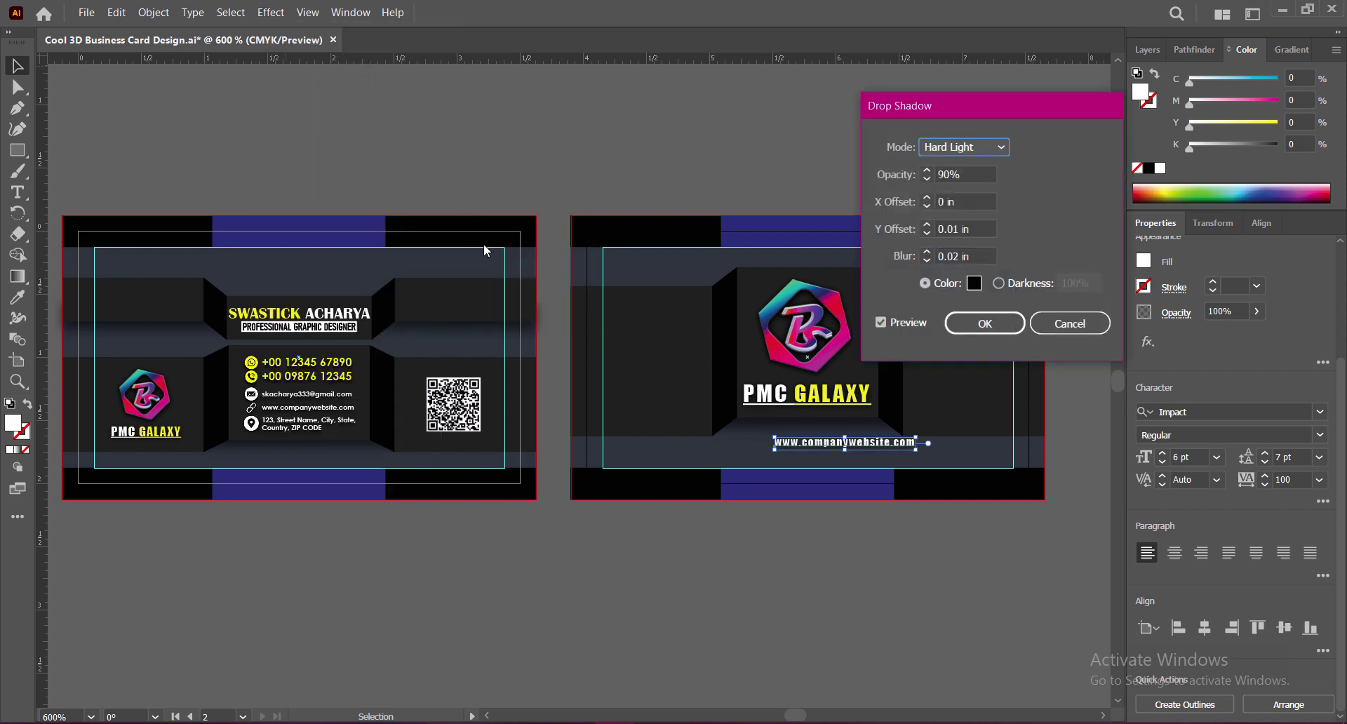
{"action": "left_click", "coordinate": [960, 254]}
{"action": "left_click", "coordinate": [972, 324]}
{"action": "left_click", "coordinate": [883, 574]}
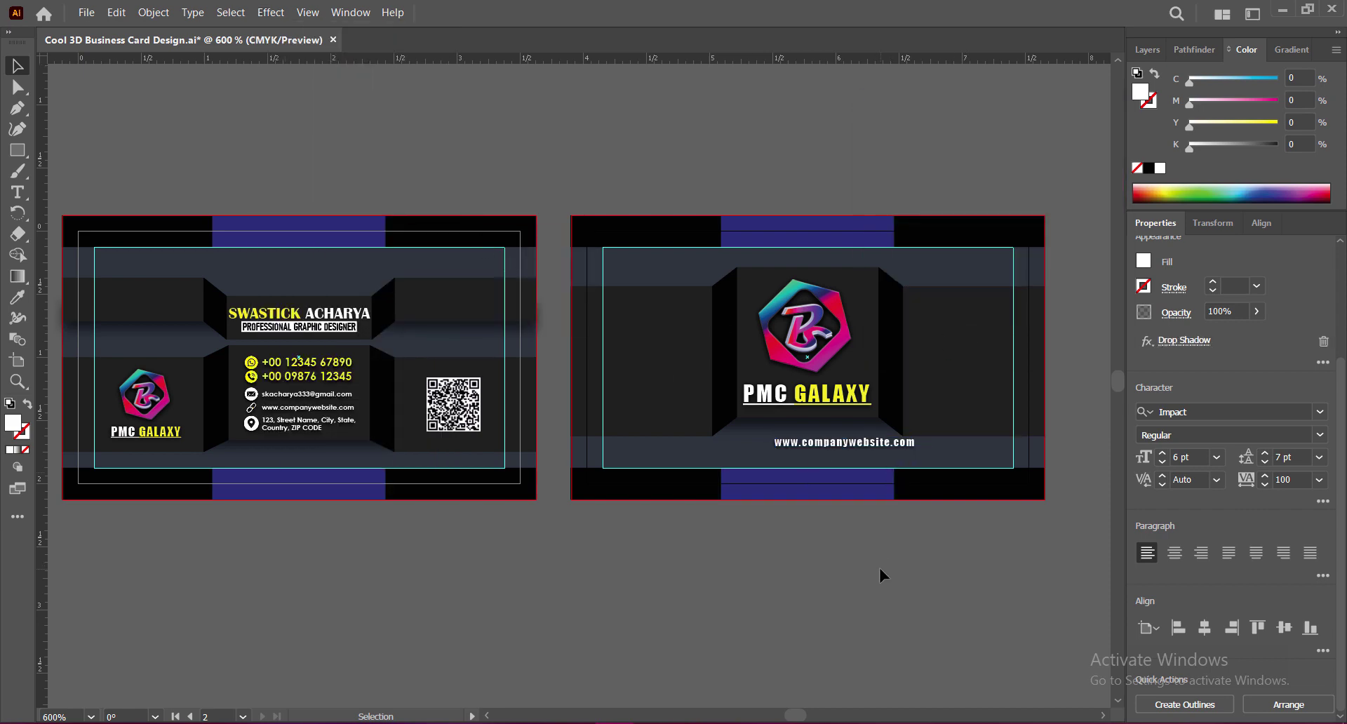
Centre the website text below PMC GALAXY and save the design
{"action": "left_click_drag", "start_coordinate": [852, 447], "coordinate": [818, 458]}
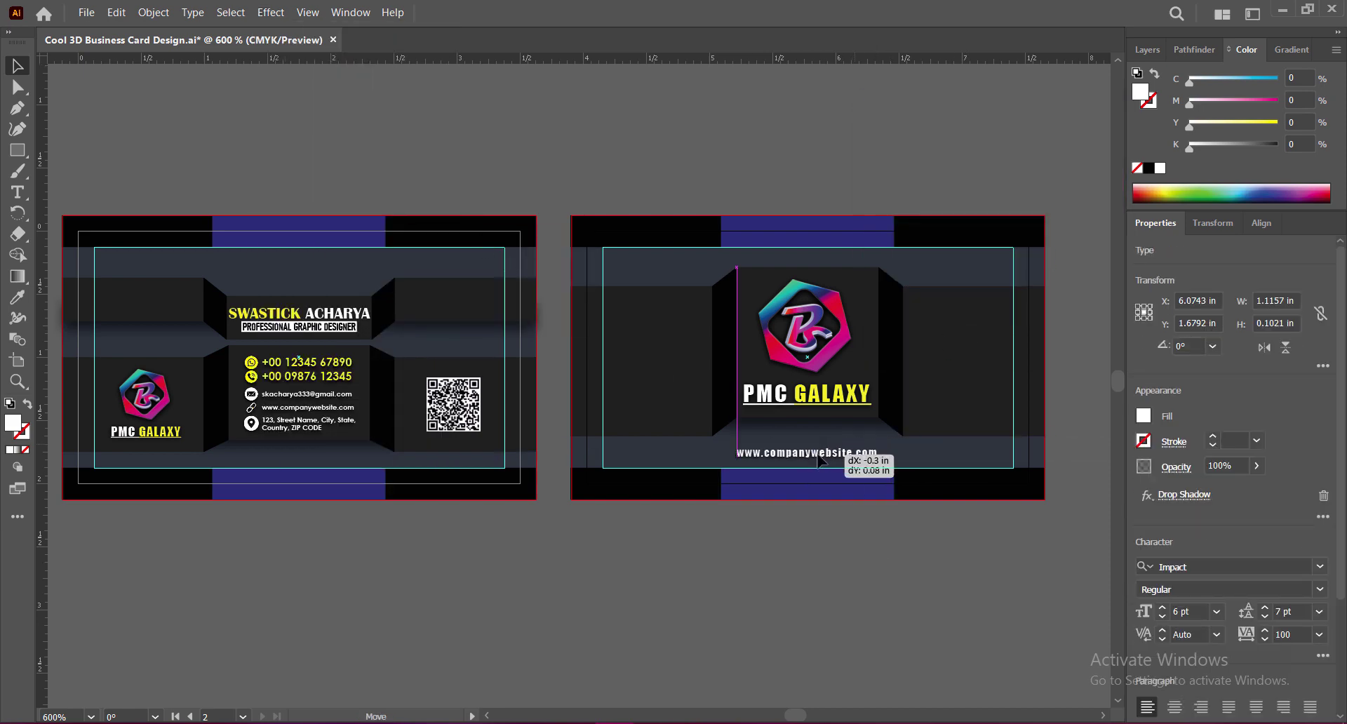
{"action": "left_click", "coordinate": [845, 567]}
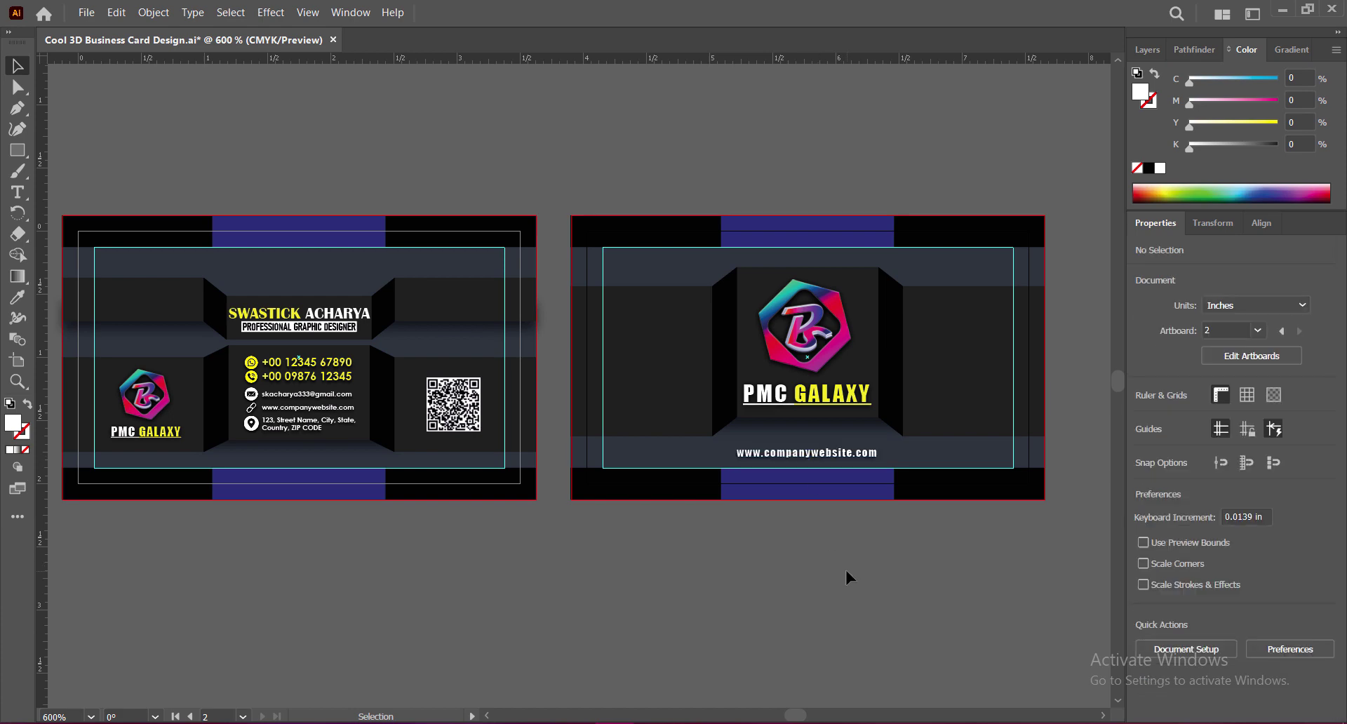
{"action": "left_click", "coordinate": [827, 453]}
{"action": "key", "text": "Down"}
{"action": "key", "text": "Down"}
{"action": "left_click", "coordinate": [905, 635]}
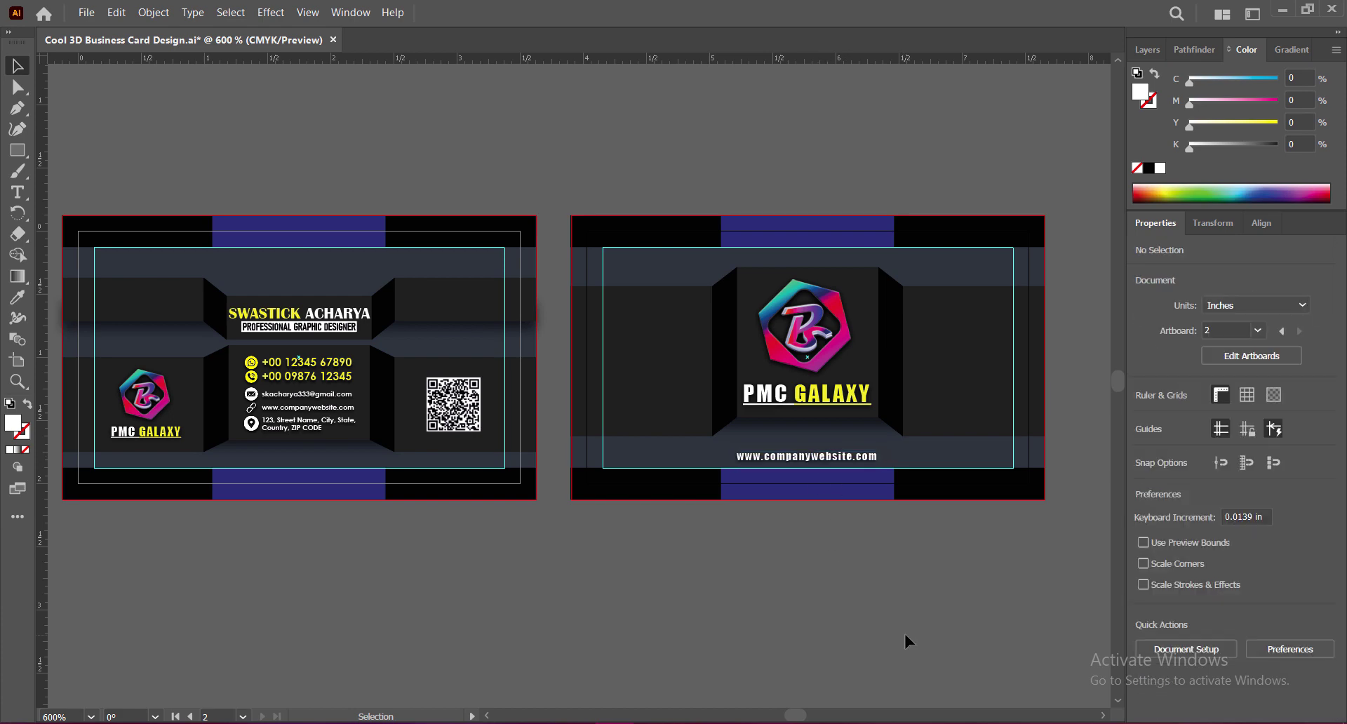
{"action": "key", "text": "ctrl+z"}
{"action": "key", "text": "ctrl+z"}
{"action": "left_click", "coordinate": [857, 574]}
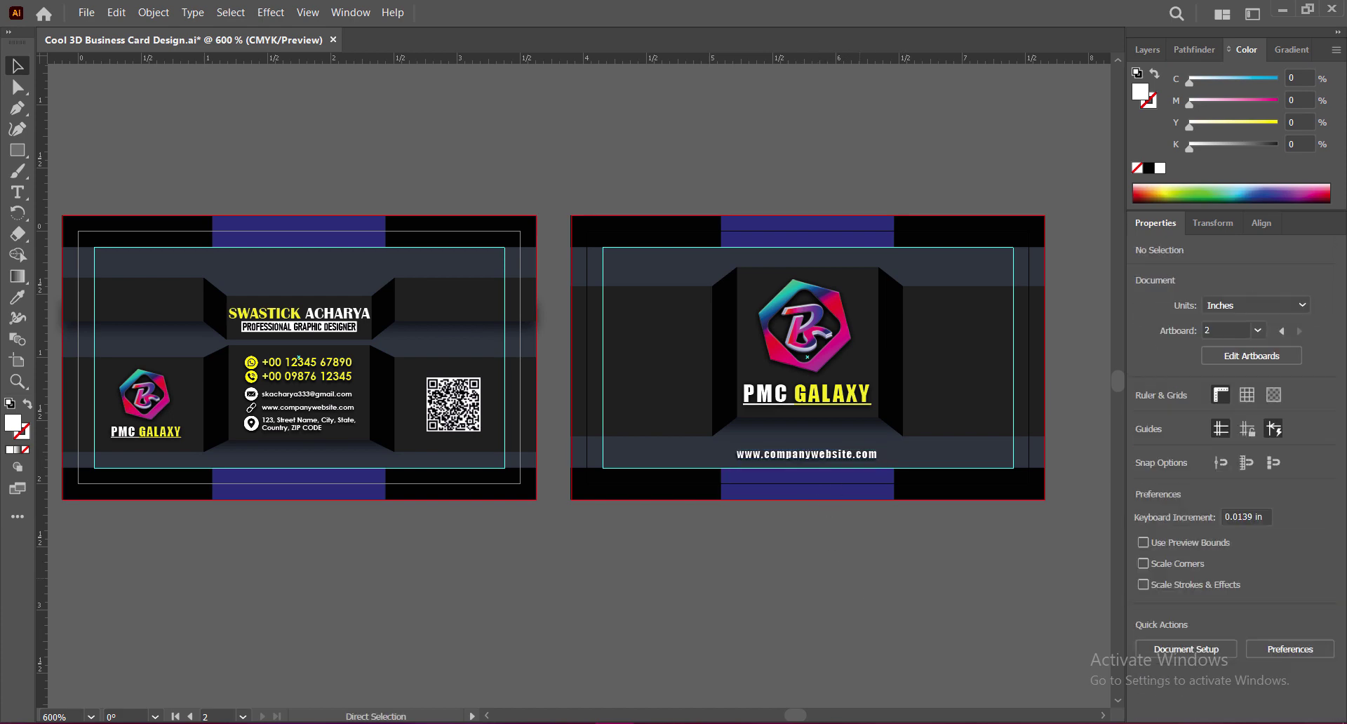
{"action": "key", "text": "ctrl+s"}
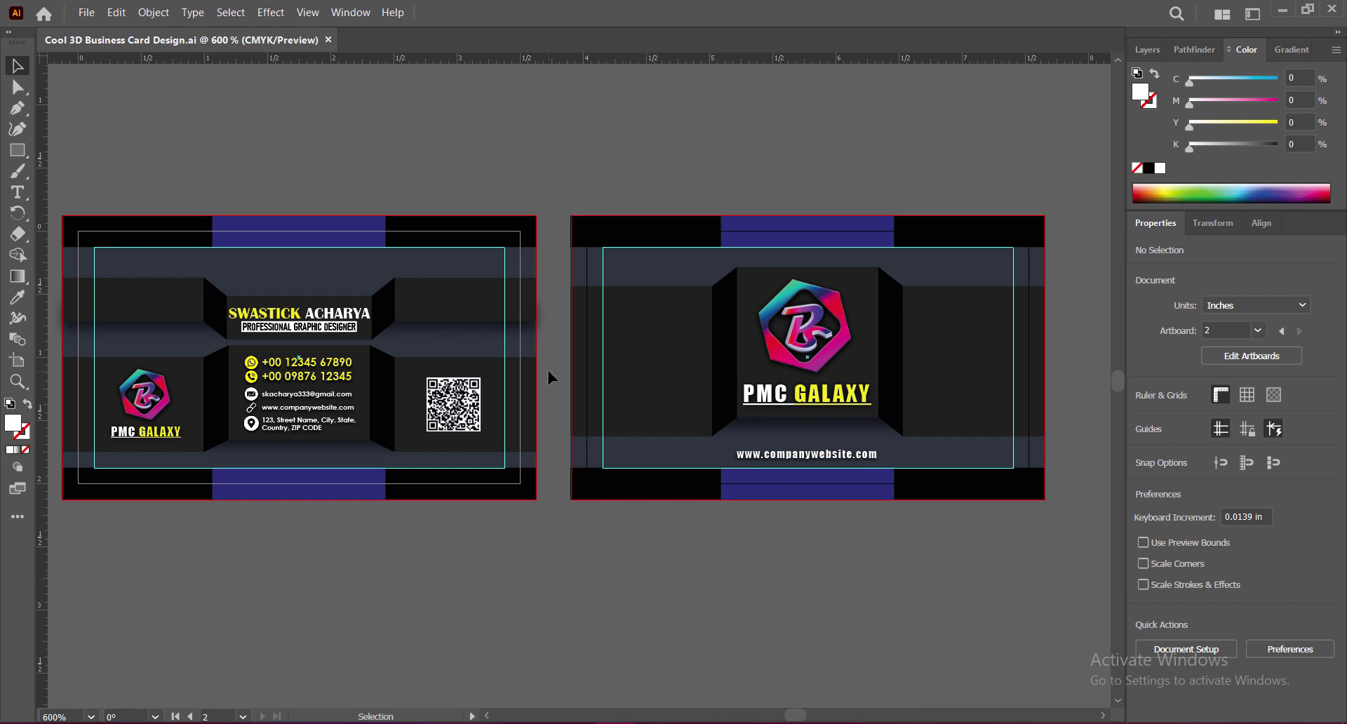
Shrink the back-card logo group to about 0.86 in wide and raise it slightly
{"action": "scroll", "coordinate": [547, 377], "scroll_direction": "down", "scroll_amount": 1}
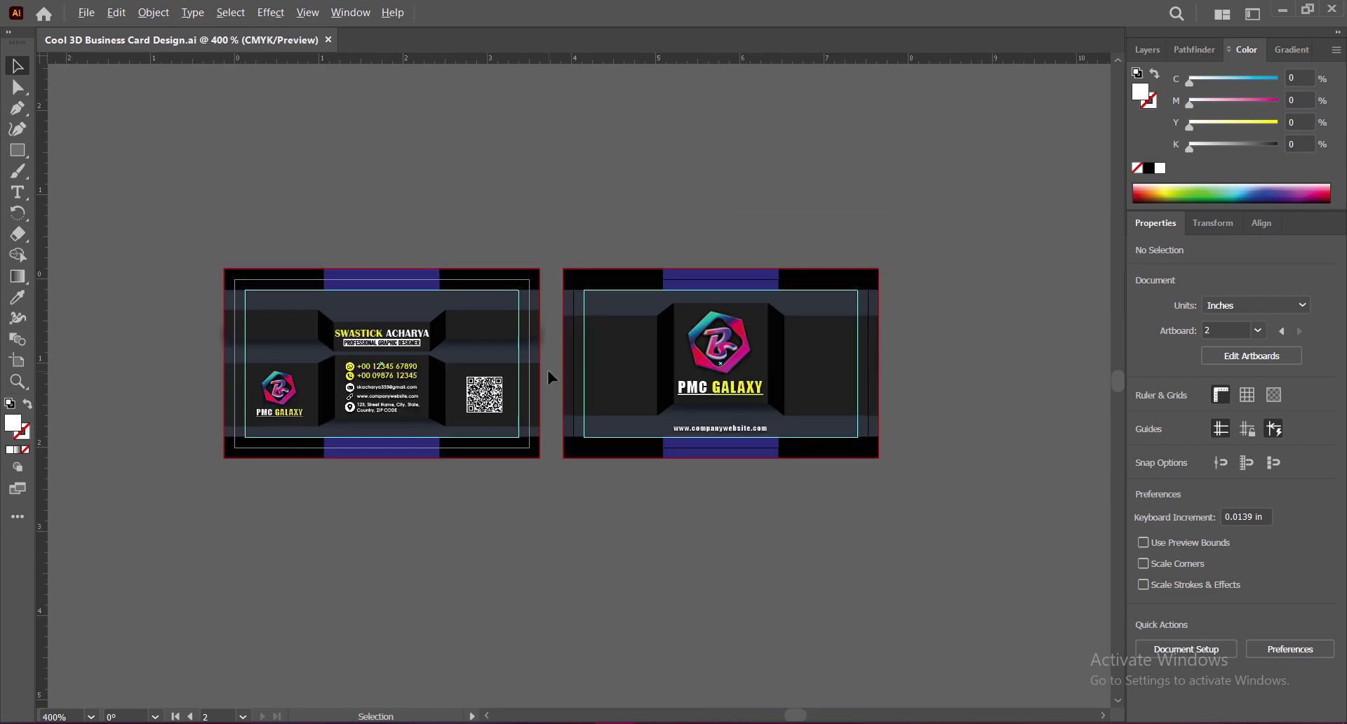
{"action": "scroll", "coordinate": [546, 367], "scroll_direction": "up", "scroll_amount": 1}
{"action": "left_click", "coordinate": [820, 296]}
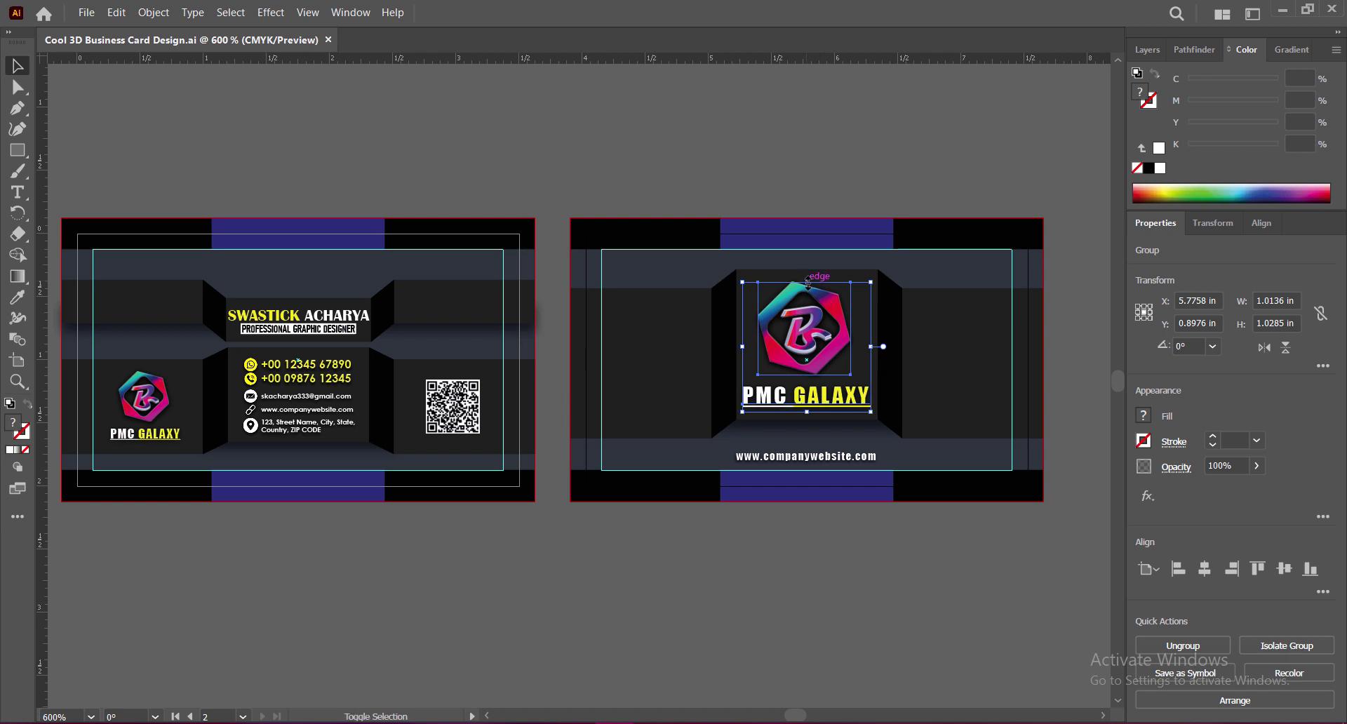
{"action": "left_click_drag", "start_coordinate": [807, 282], "coordinate": [807, 300]}
{"action": "key", "text": "Up"}
{"action": "key", "text": "Up"}
{"action": "key", "text": "Up"}
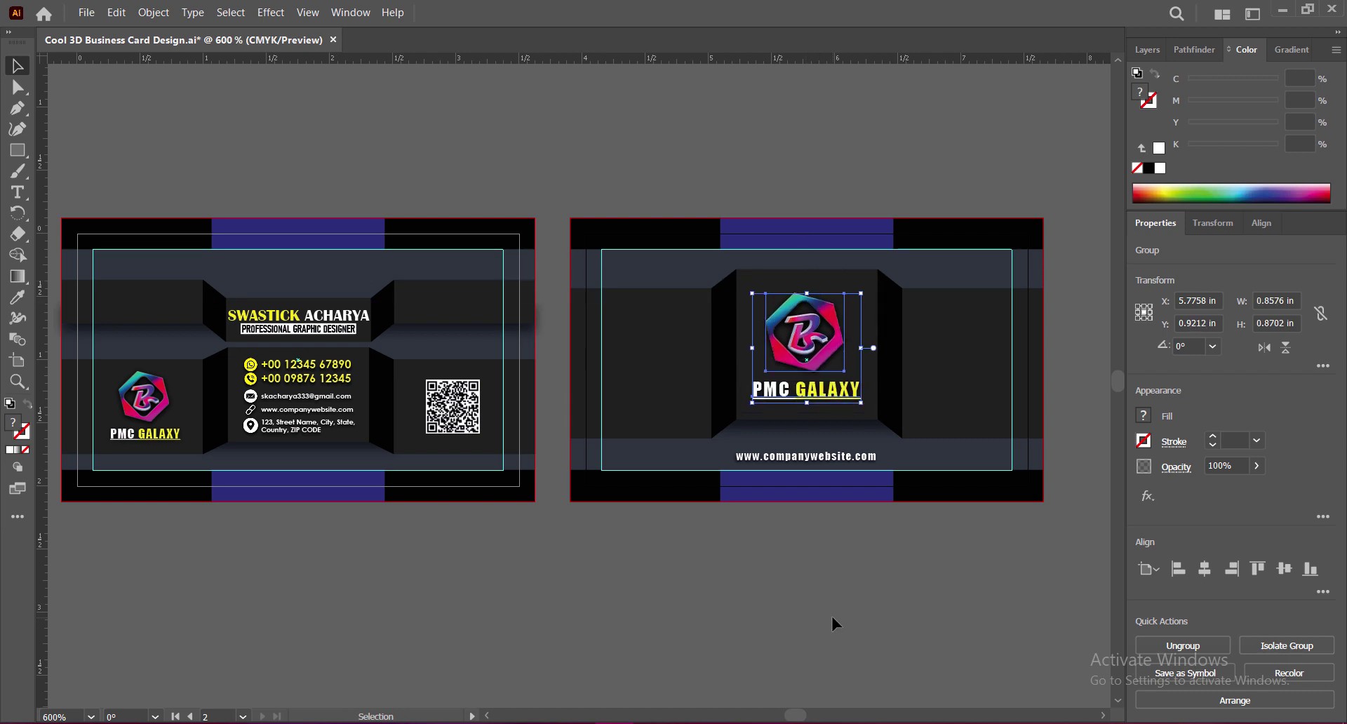
{"action": "key", "text": "Up"}
{"action": "key", "text": "Up"}
{"action": "key", "text": "Up"}
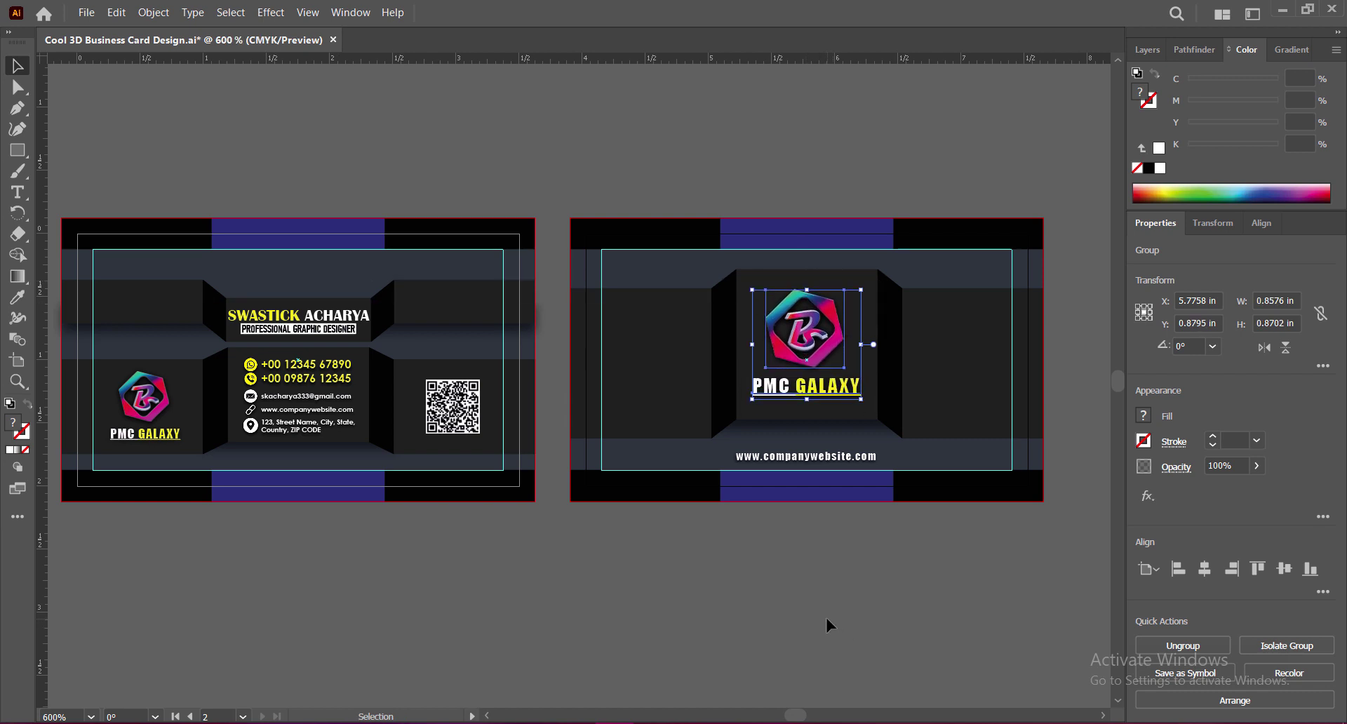
{"action": "key", "text": "Down"}
{"action": "left_click", "coordinate": [826, 624]}
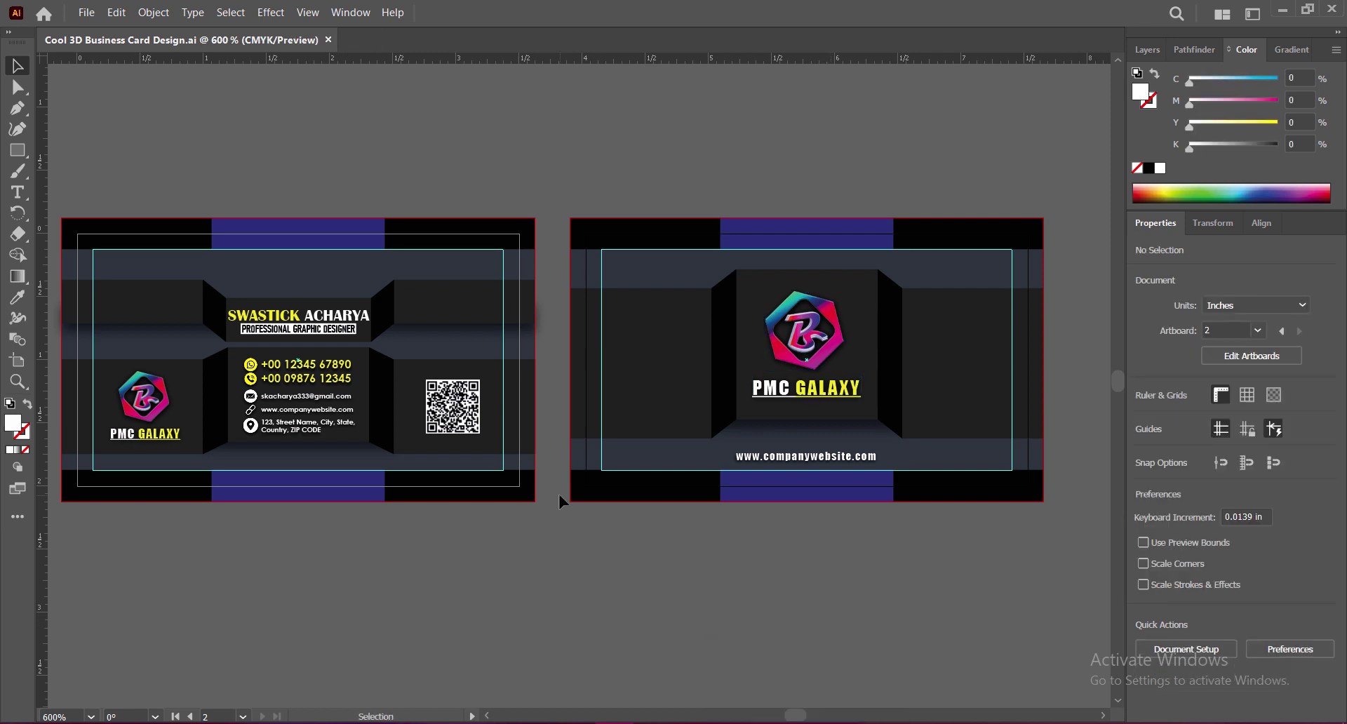
{"action": "scroll", "coordinate": [557, 491], "scroll_direction": "up", "scroll_amount": 1}
{"action": "left_click_drag", "start_coordinate": [560, 500], "coordinate": [618, 601]}
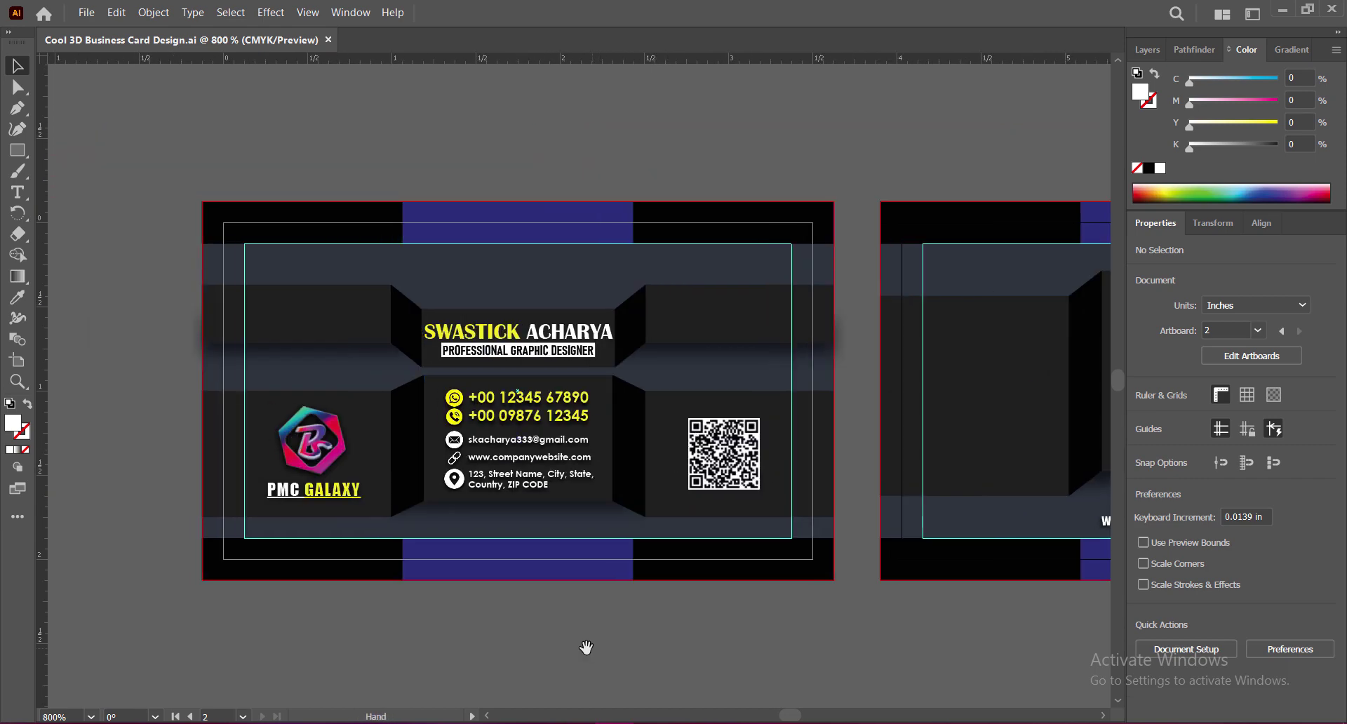
{"action": "left_click_drag", "start_coordinate": [586, 647], "coordinate": [646, 636]}
{"action": "scroll", "coordinate": [646, 636], "scroll_direction": "up", "scroll_amount": 1}
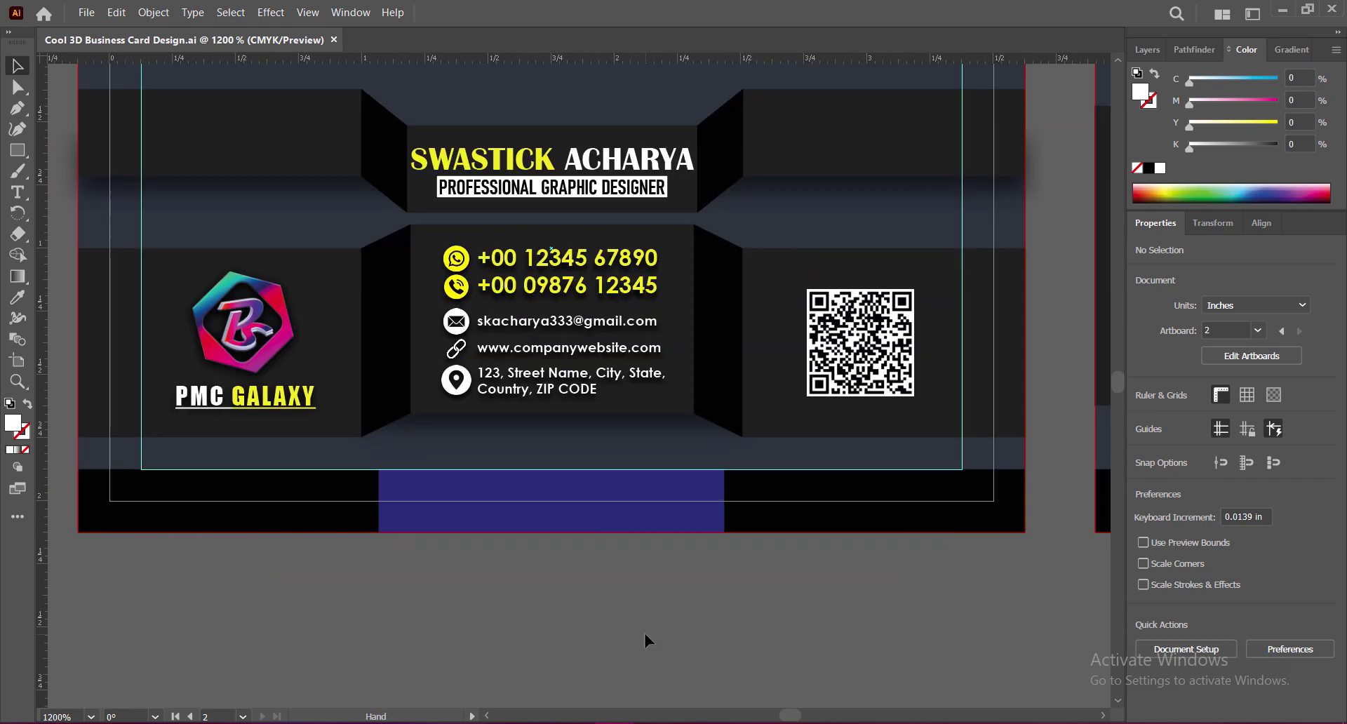
{"action": "mouse_move", "coordinate": [980, 546]}
{"action": "left_mouse_down"}
{"action": "mouse_move", "coordinate": [672, 576]}
{"action": "mouse_move", "coordinate": [912, 561]}
{"action": "left_mouse_up"}
{"action": "mouse_move", "coordinate": [346, 440]}
{"action": "left_mouse_down"}
{"action": "mouse_move", "coordinate": [581, 452]}
{"action": "mouse_move", "coordinate": [631, 483]}
{"action": "mouse_move", "coordinate": [300, 484]}
{"action": "left_mouse_up"}
{"action": "left_click_drag", "start_coordinate": [805, 487], "coordinate": [377, 534]}
{"action": "left_click_drag", "start_coordinate": [818, 560], "coordinate": [651, 567]}
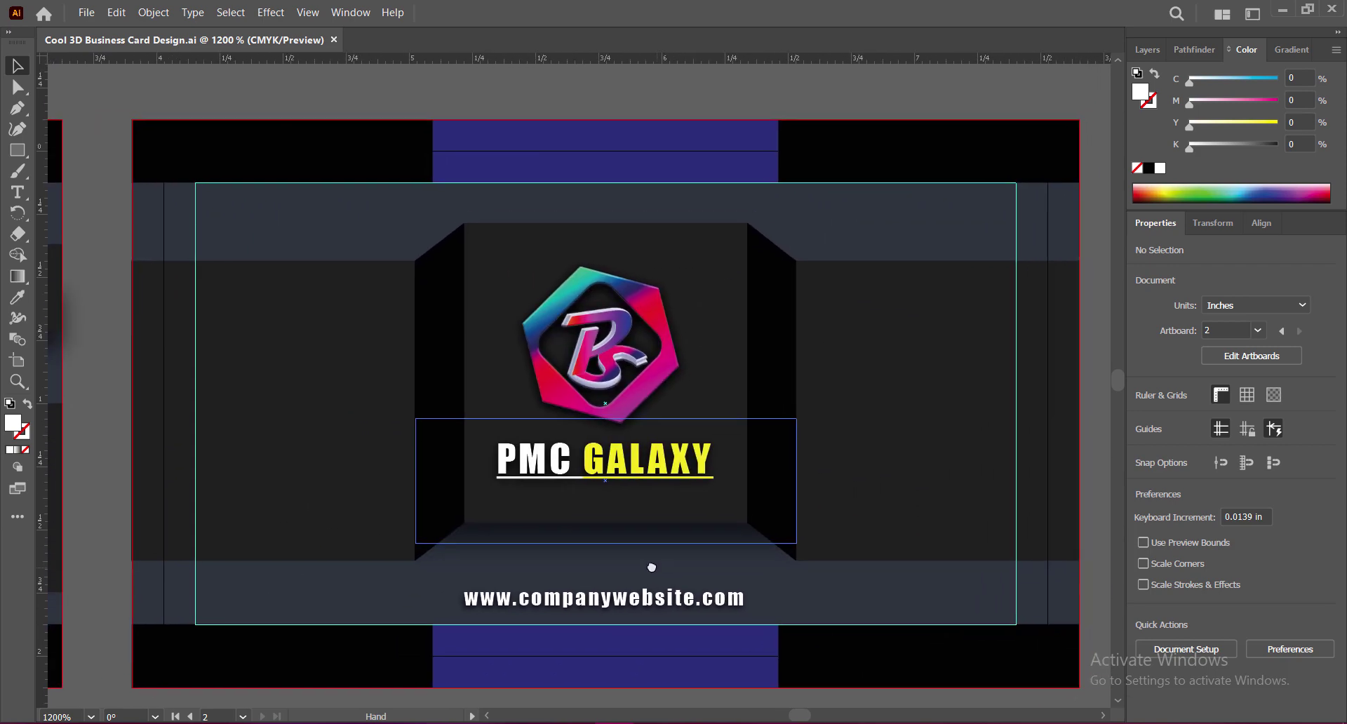
{"action": "scroll", "coordinate": [857, 442], "scroll_direction": "down", "scroll_amount": 1}
{"action": "scroll", "coordinate": [676, 459], "scroll_direction": "left", "scroll_amount": 3}
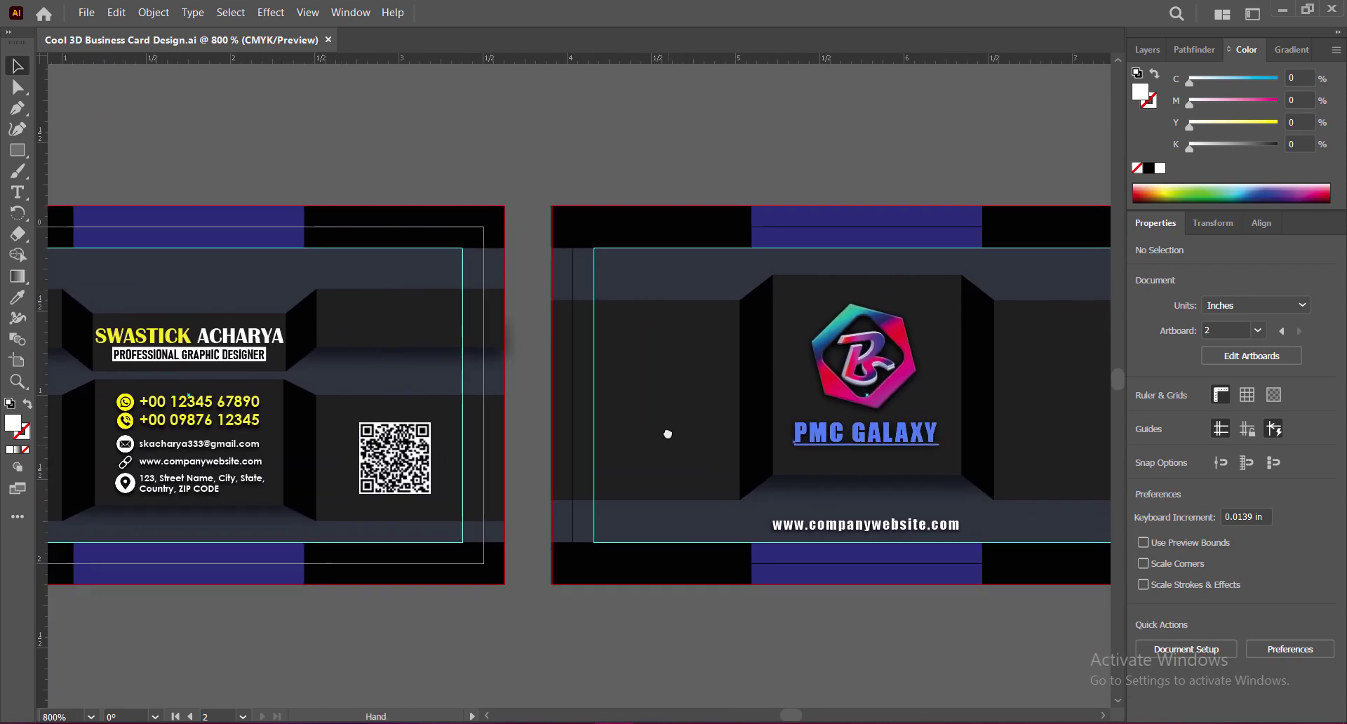
{"action": "mouse_move", "coordinate": [668, 434]}
{"action": "left_mouse_down"}
{"action": "mouse_move", "coordinate": [746, 430]}
{"action": "mouse_move", "coordinate": [592, 436]}
{"action": "left_mouse_up"}
{"action": "left_click_drag", "start_coordinate": [707, 470], "coordinate": [587, 475]}
{"action": "left_click_drag", "start_coordinate": [489, 453], "coordinate": [589, 439]}
{"action": "type", "text": "700"}
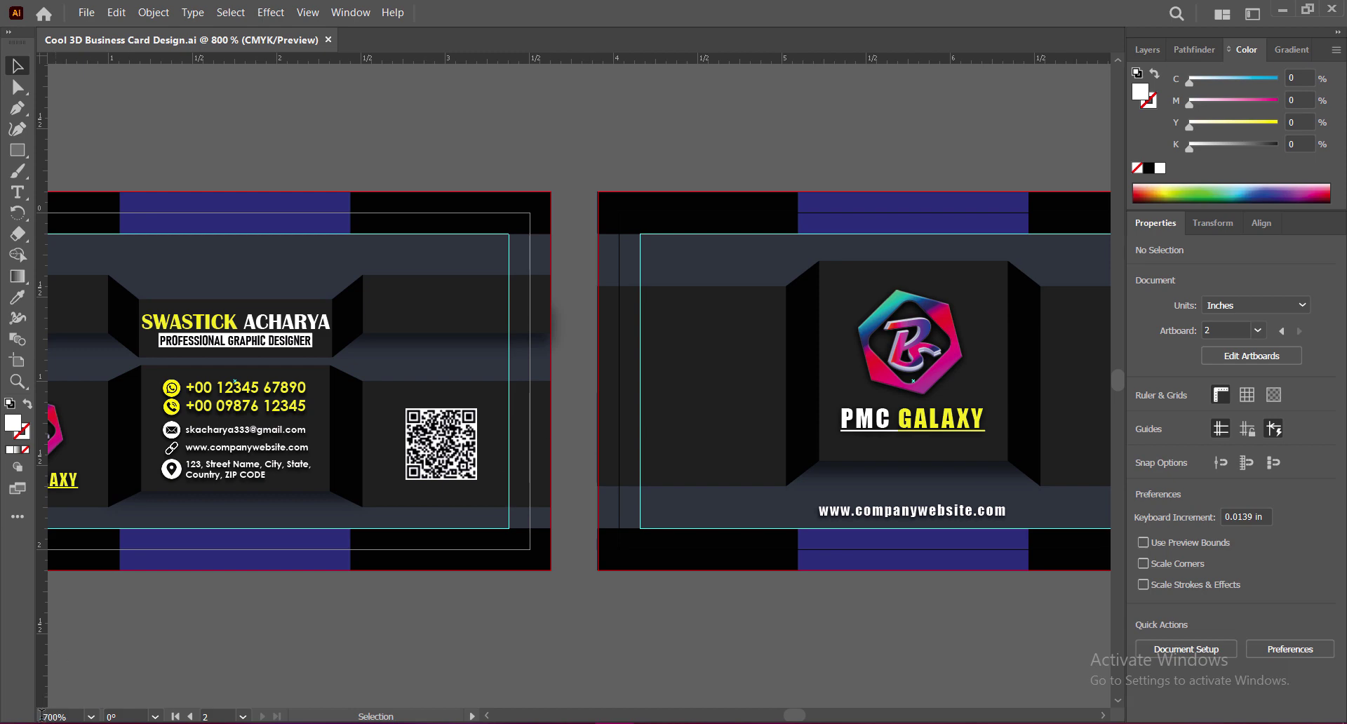
{"action": "key", "text": "Return"}
{"action": "type", "text": "600"}
{"action": "key", "text": "Return"}
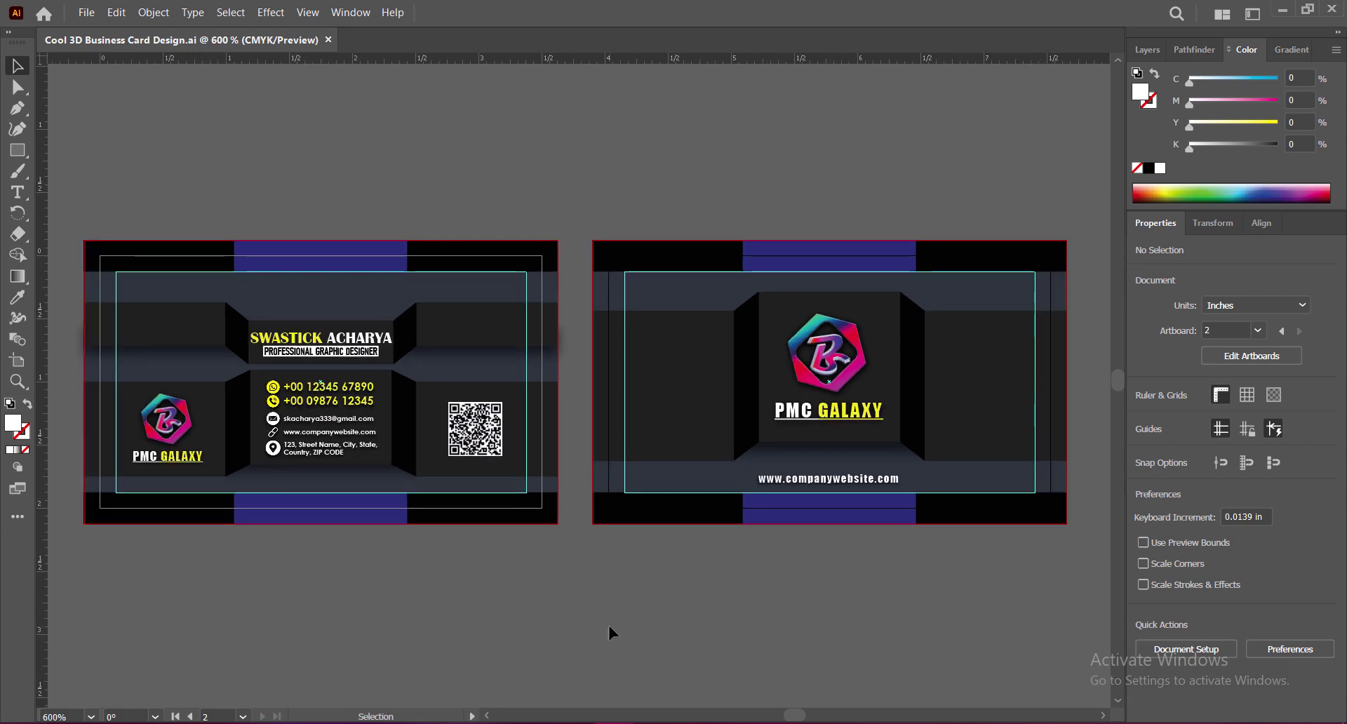